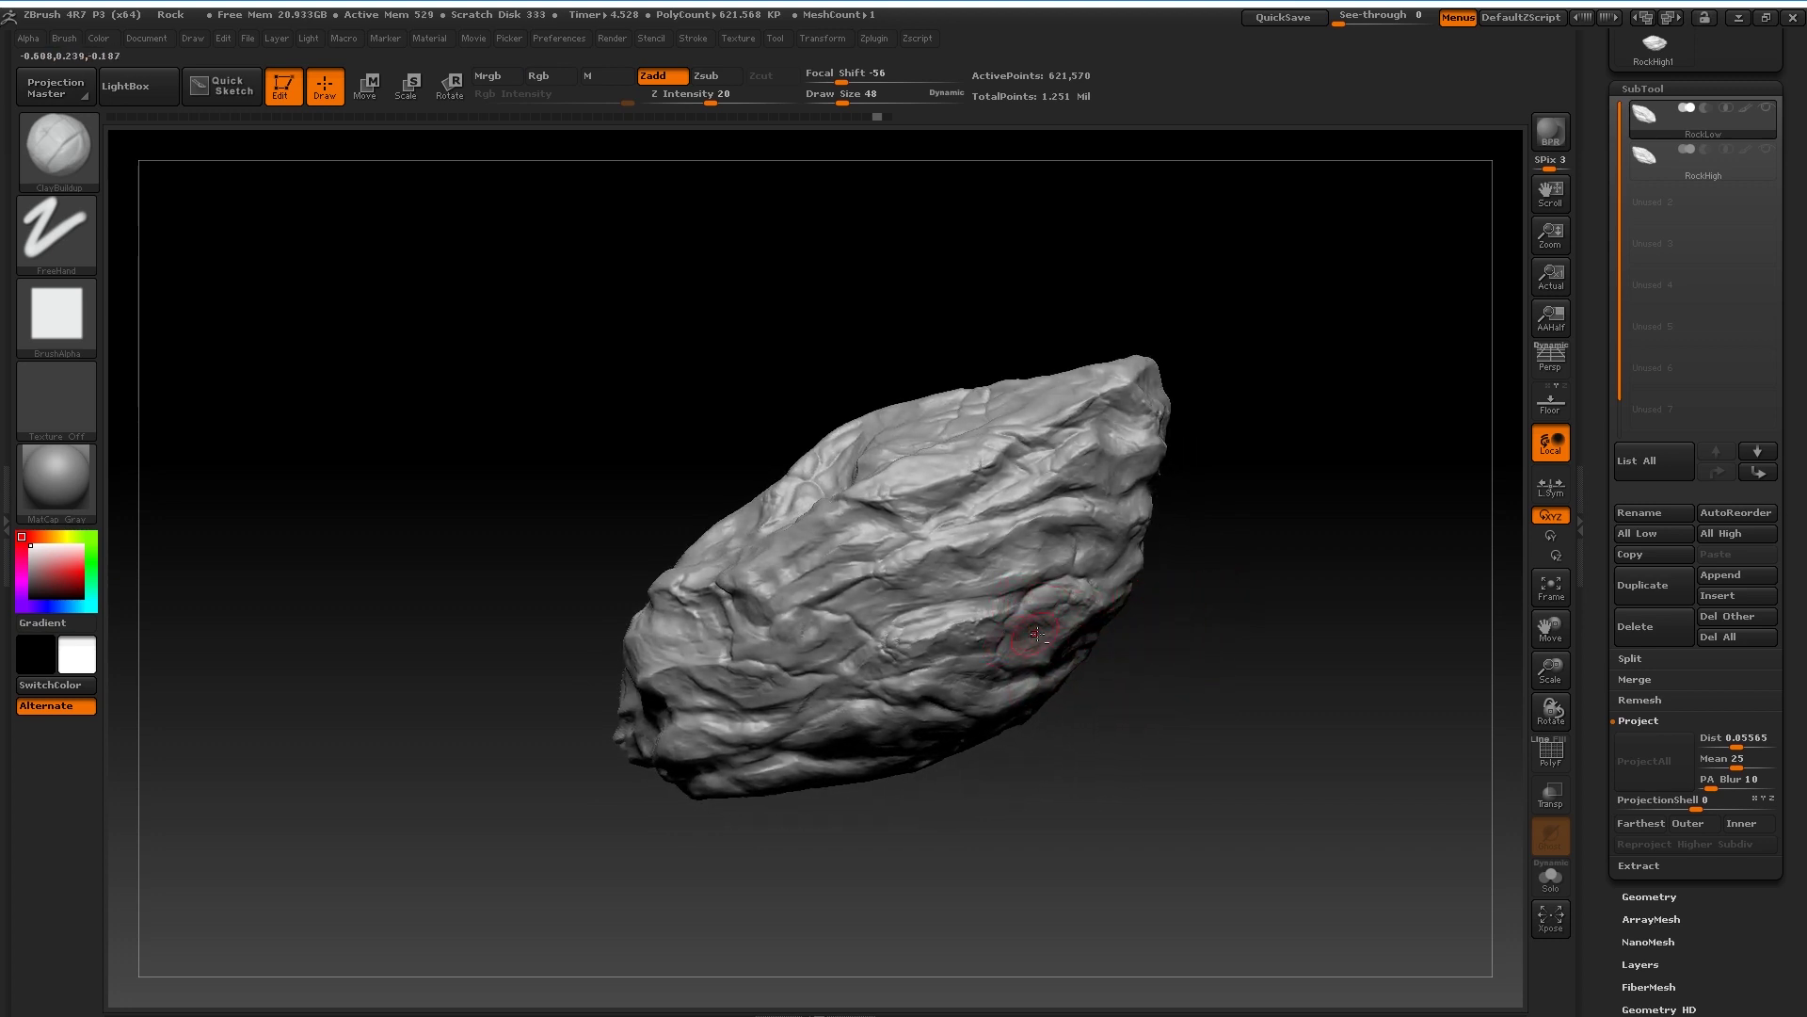
Look over the finished rock sculpt and, in Photoshop, the gnome house concept and rock reference photos, and return to ZBrush
mouse_move(1231, 564)
left_mouse_down()
mouse_move(1259, 569)
mouse_move(1130, 617)
left_mouse_up()
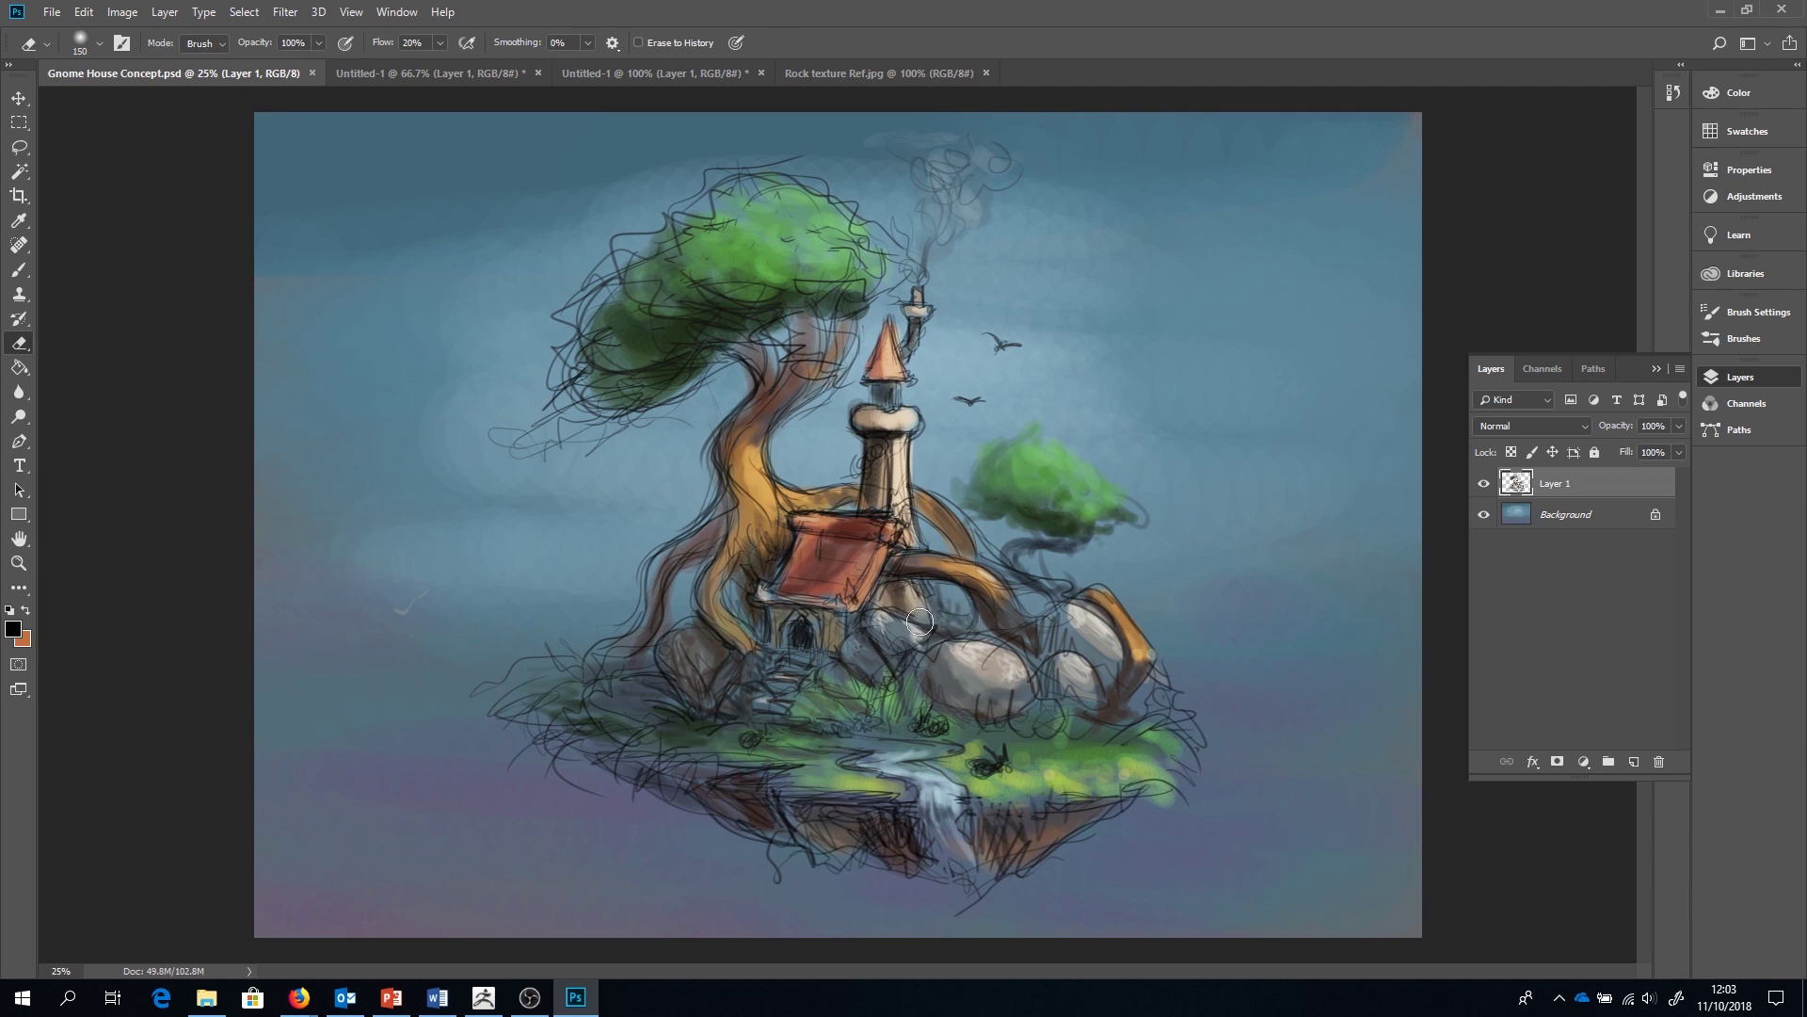
left_click(422, 71)
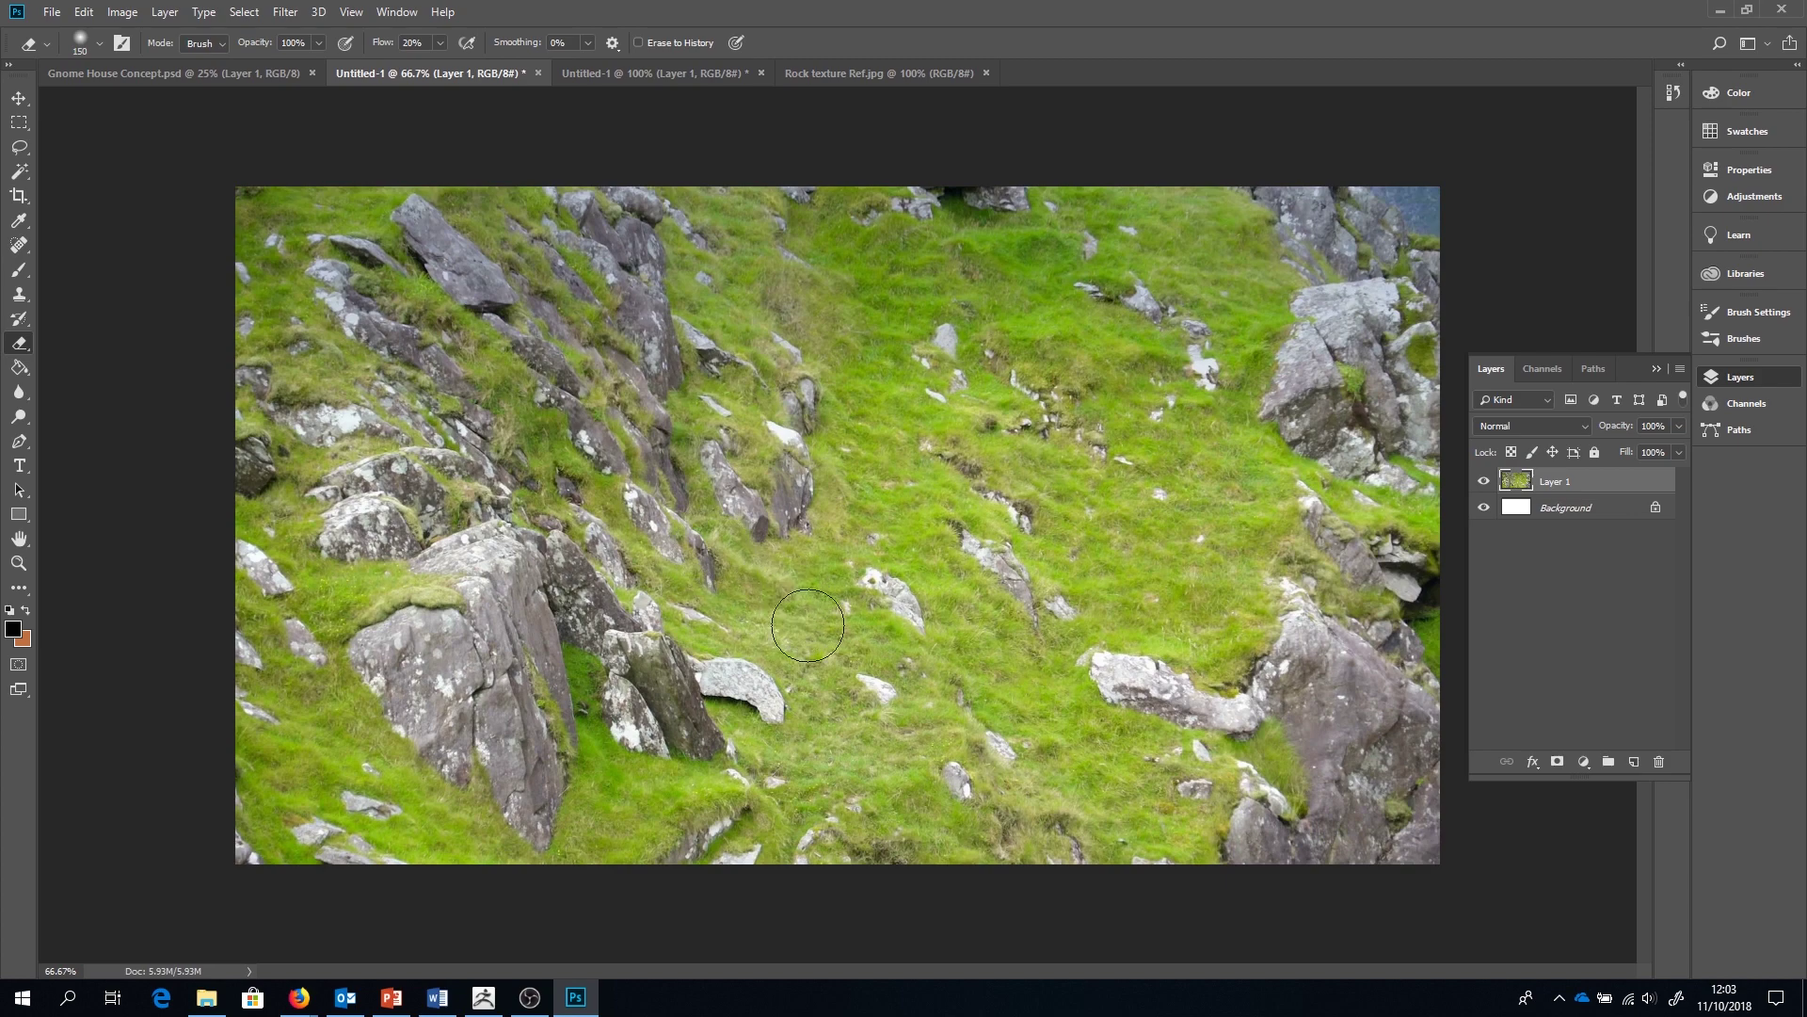
left_click(692, 75)
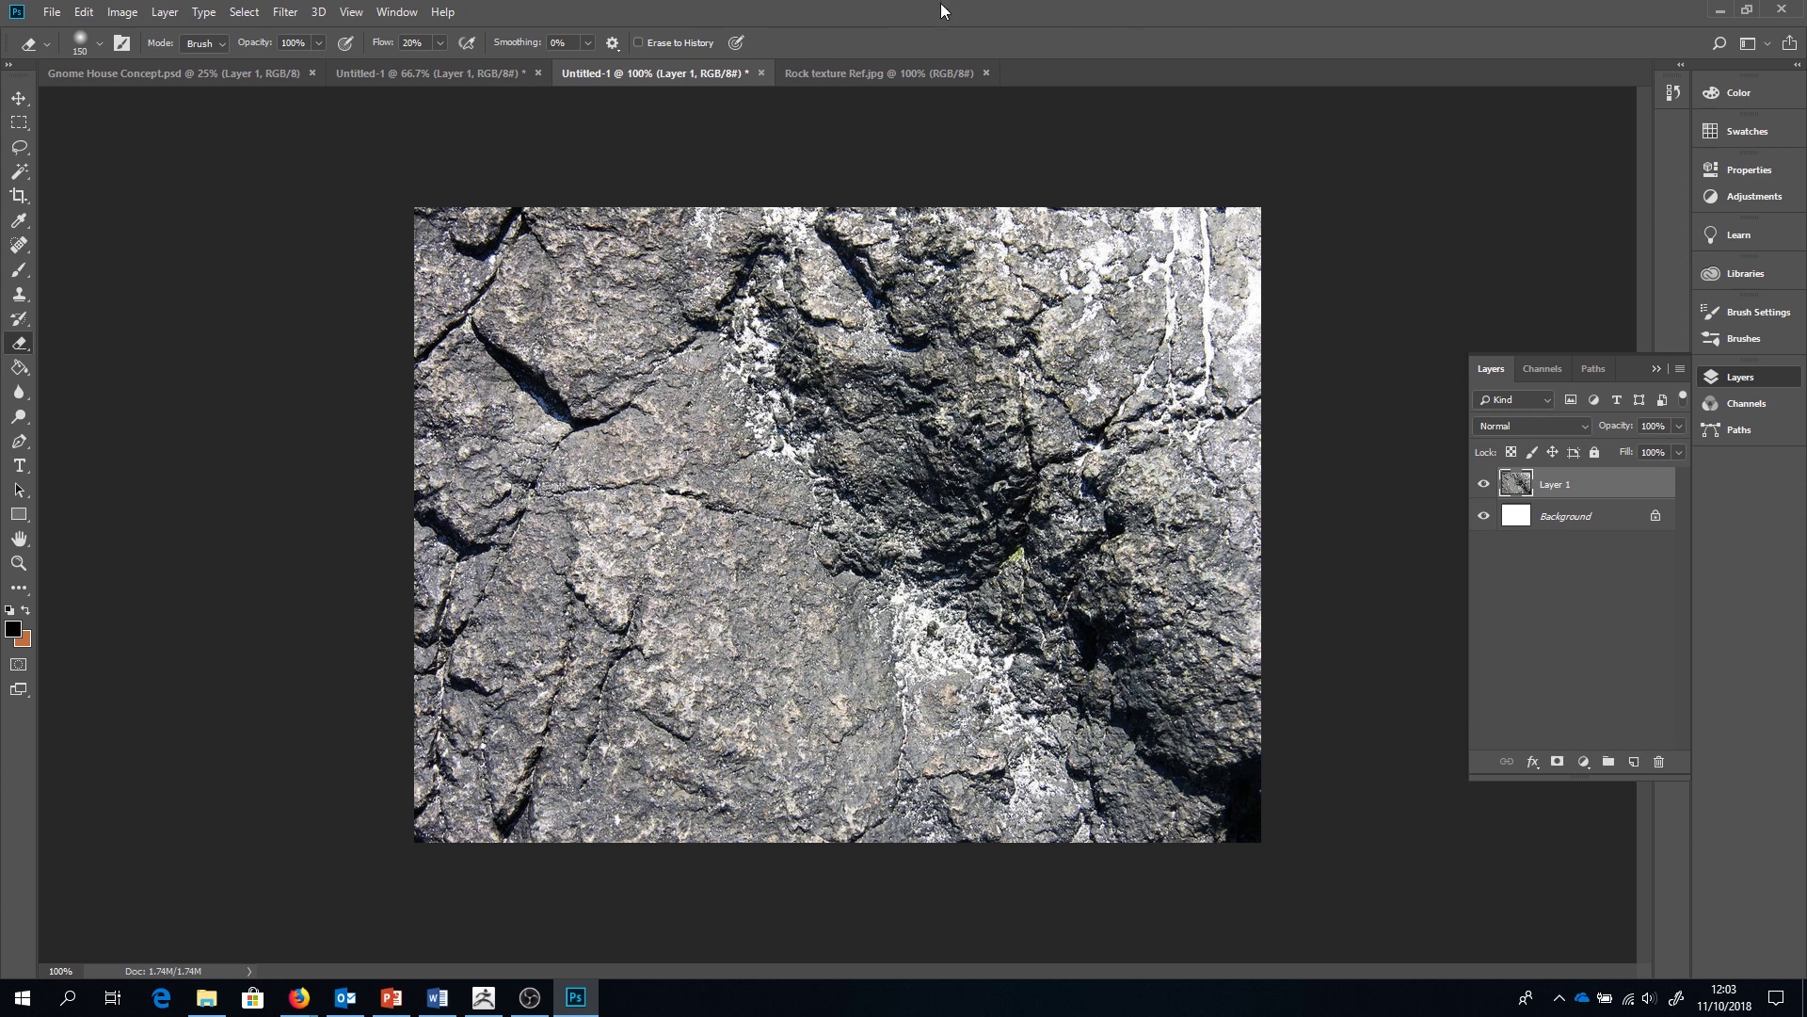
left_click(890, 73)
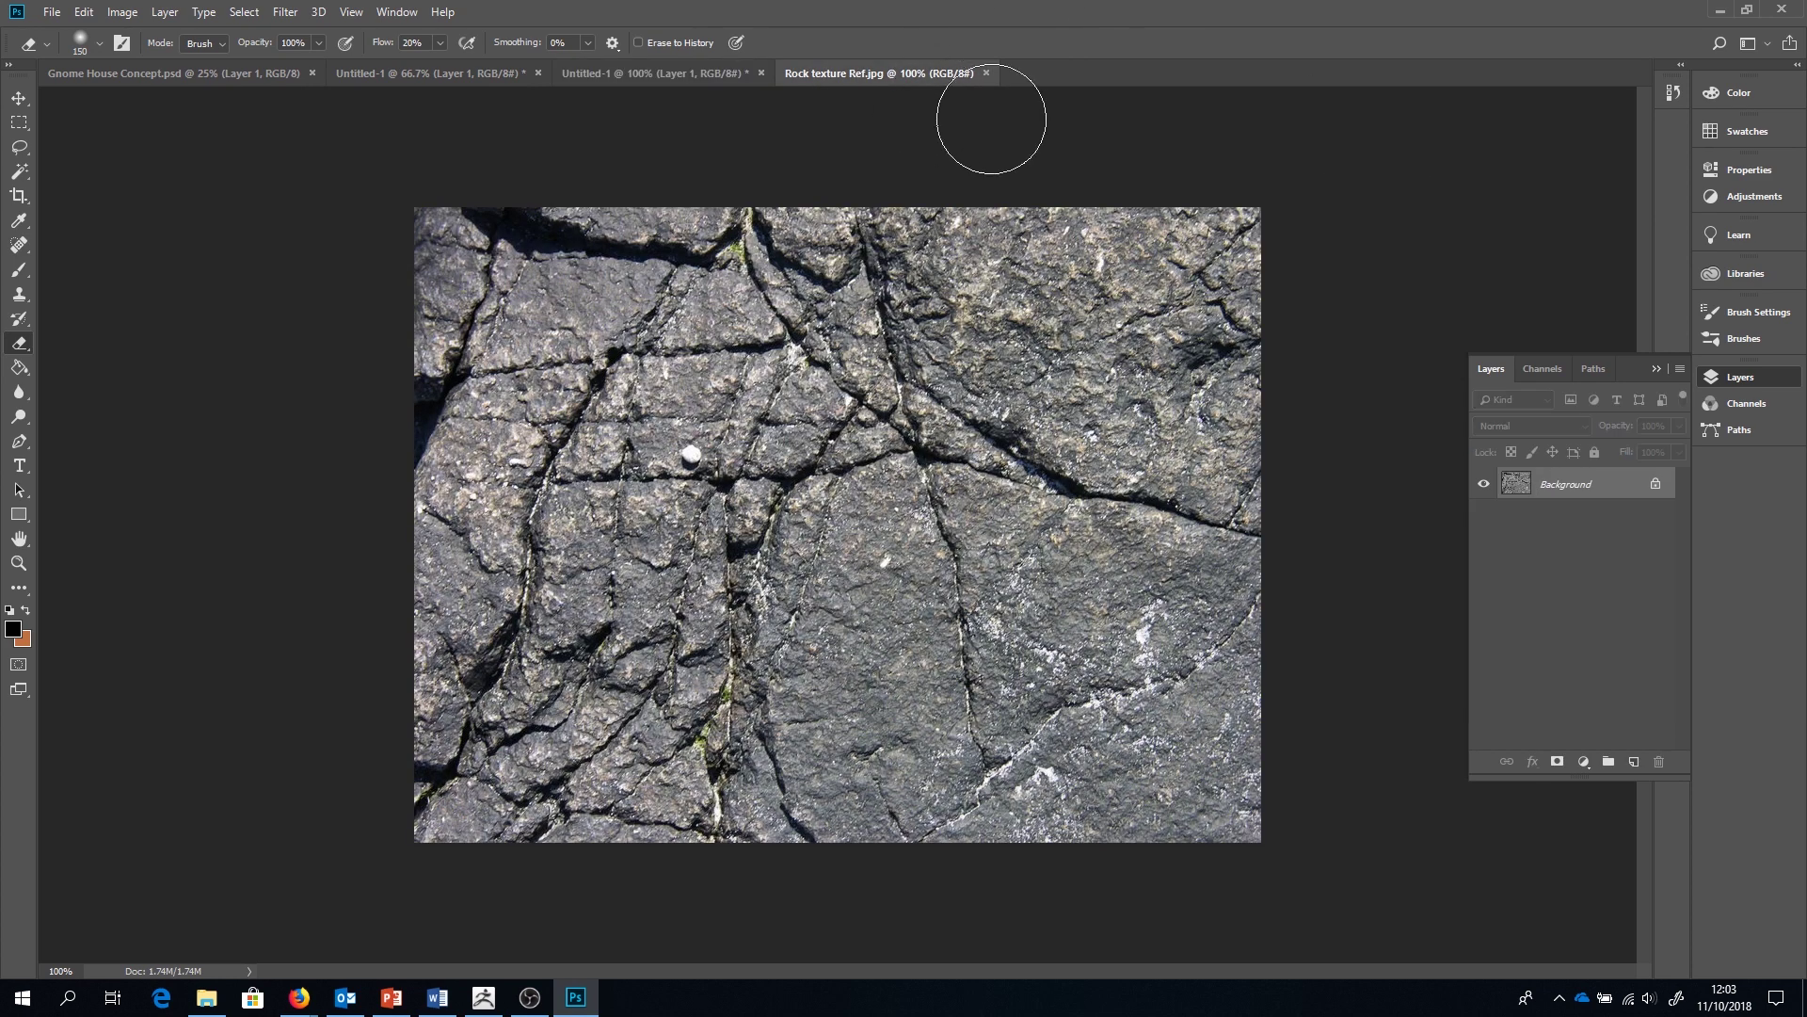
left_click(1721, 9)
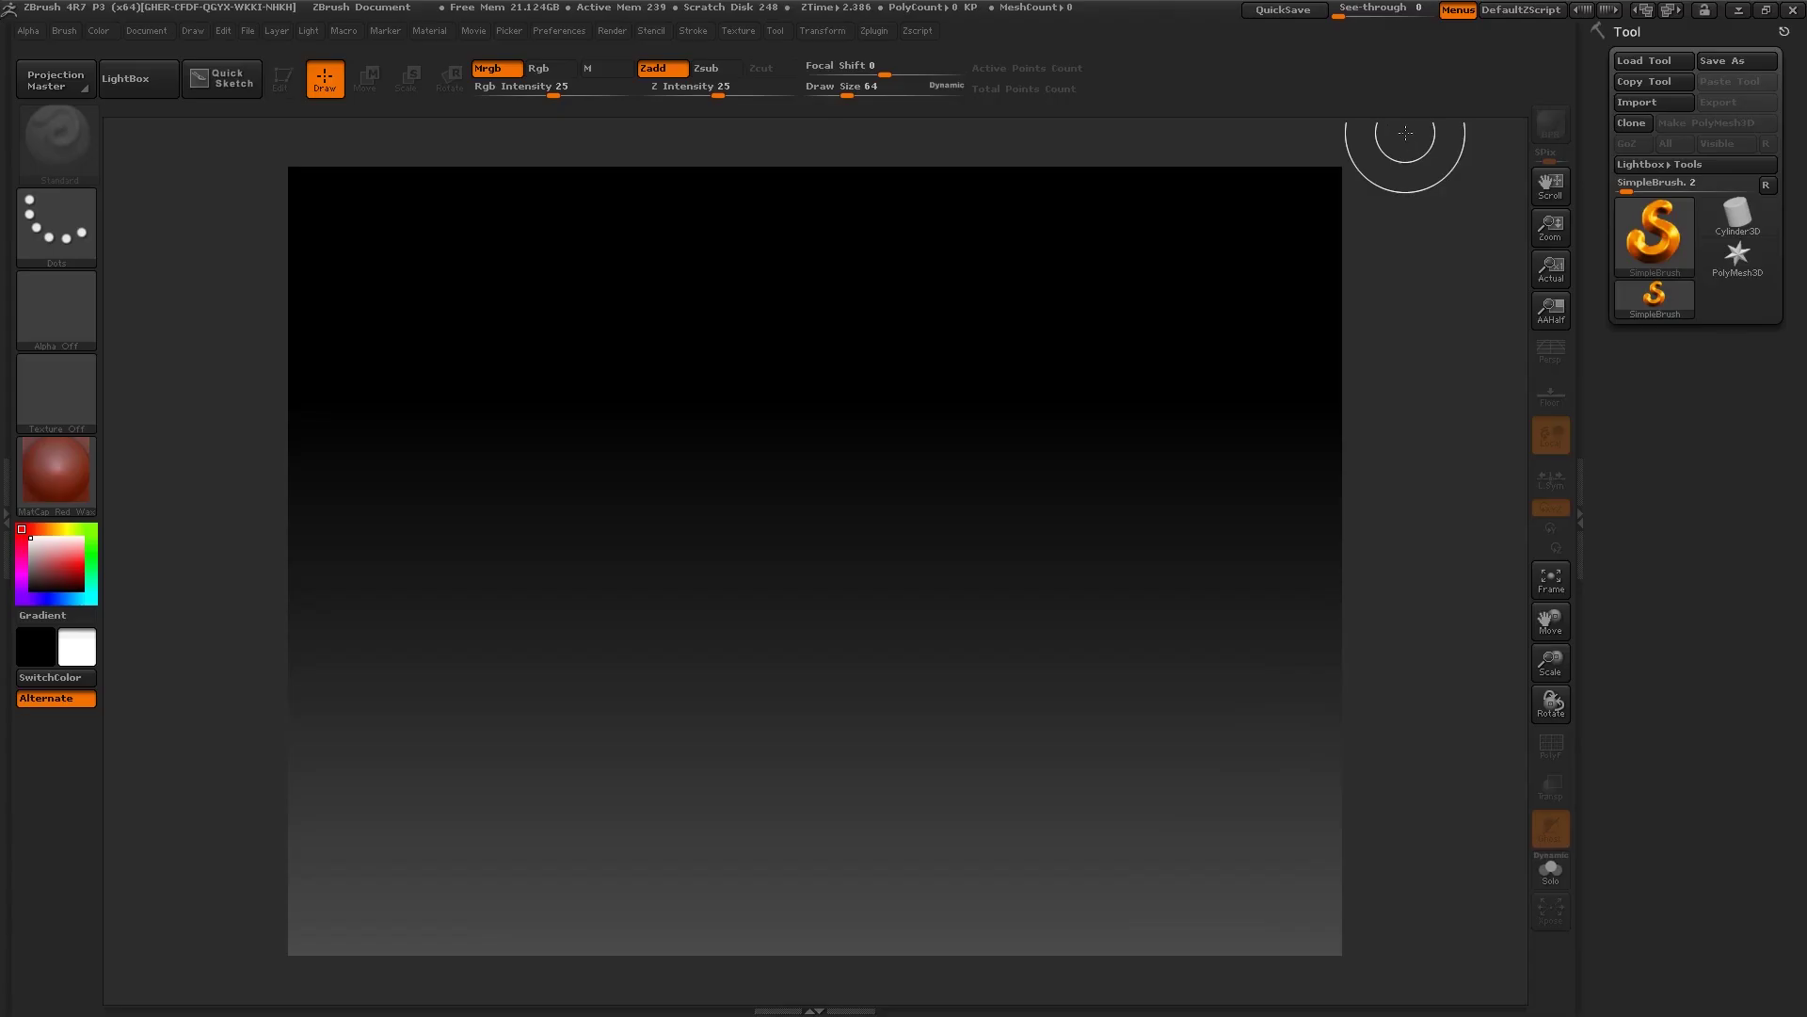
Set the document width to 1920, enter a new document height, and resize the canvas
left_click(148, 31)
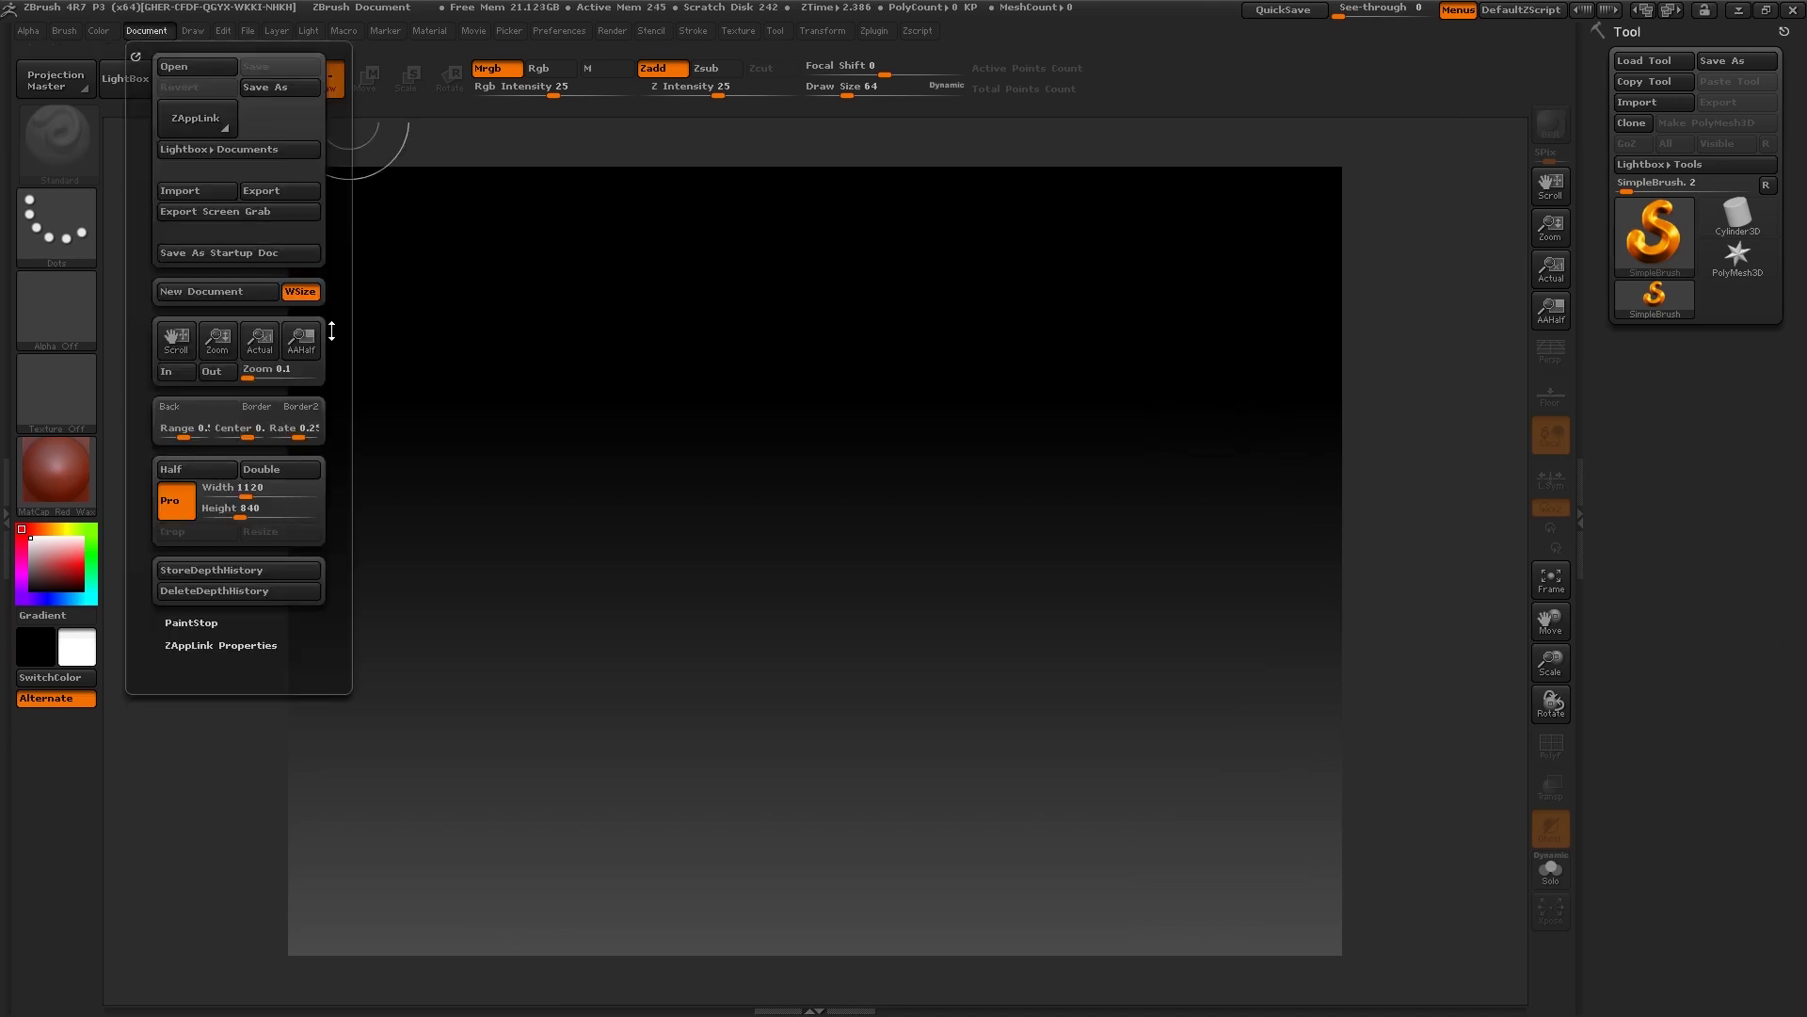
left_click(148, 31)
left_click(215, 486)
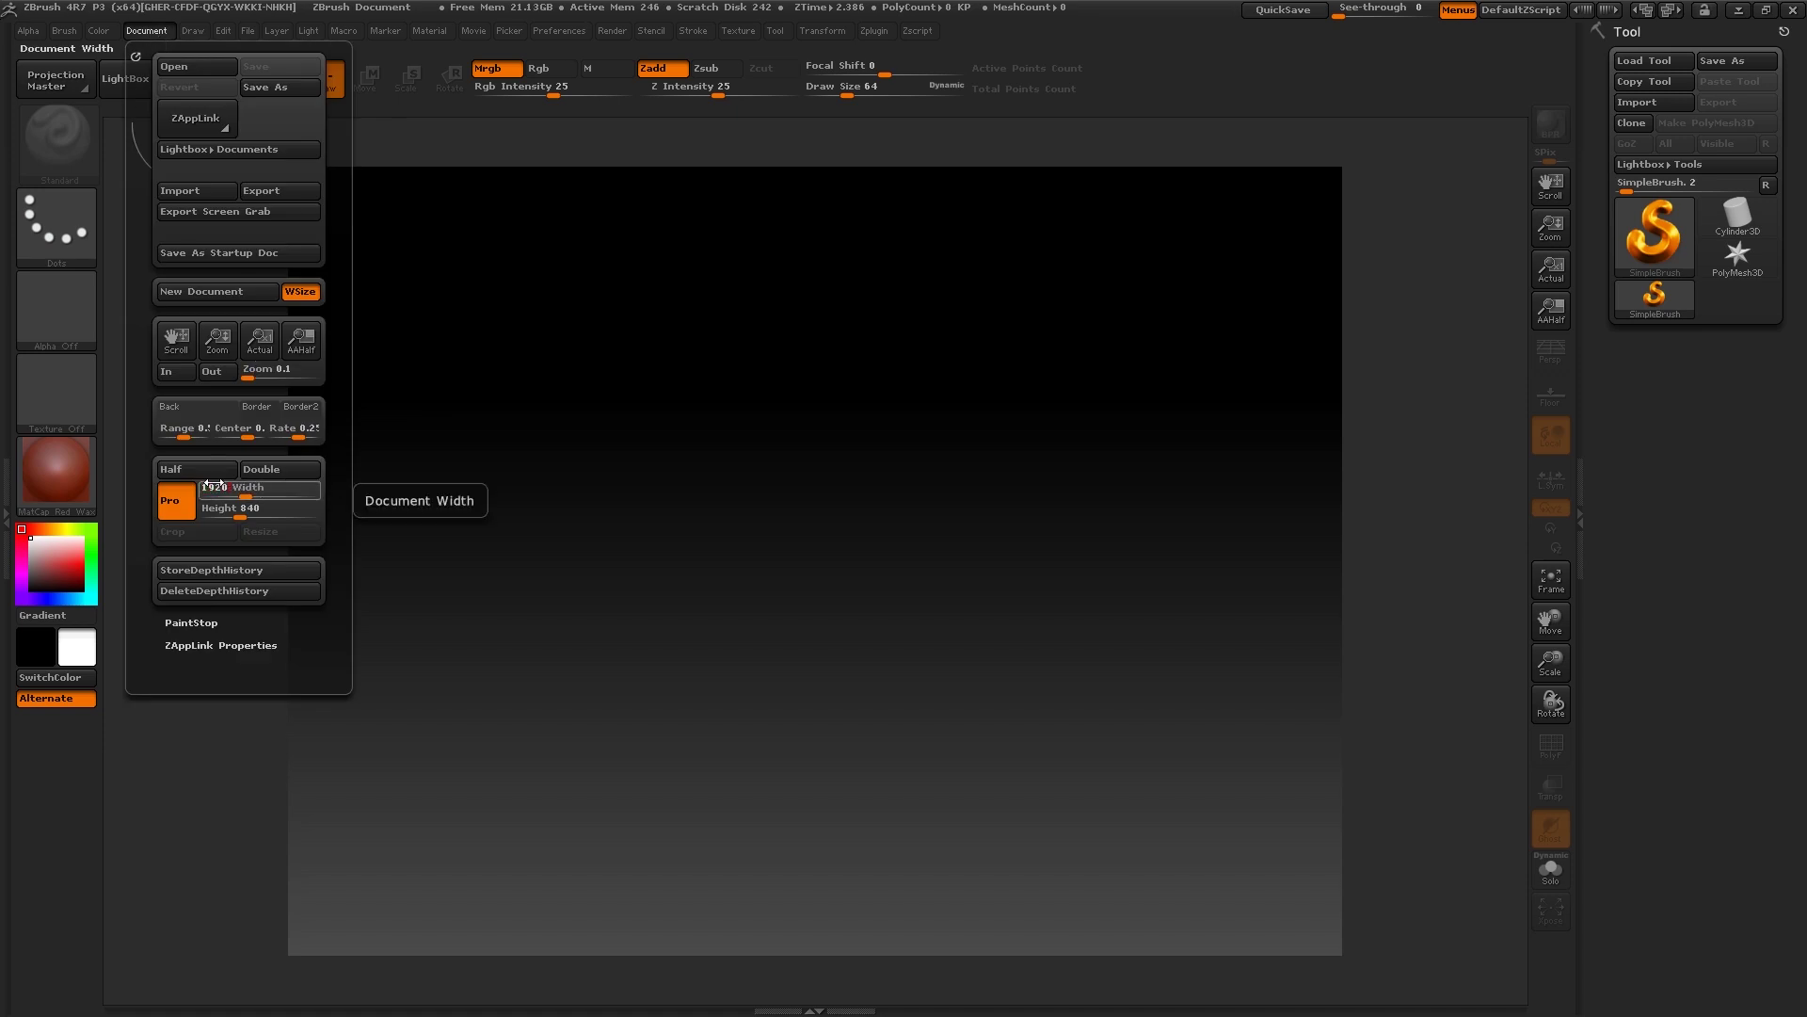
type("1920")
left_click(230, 517)
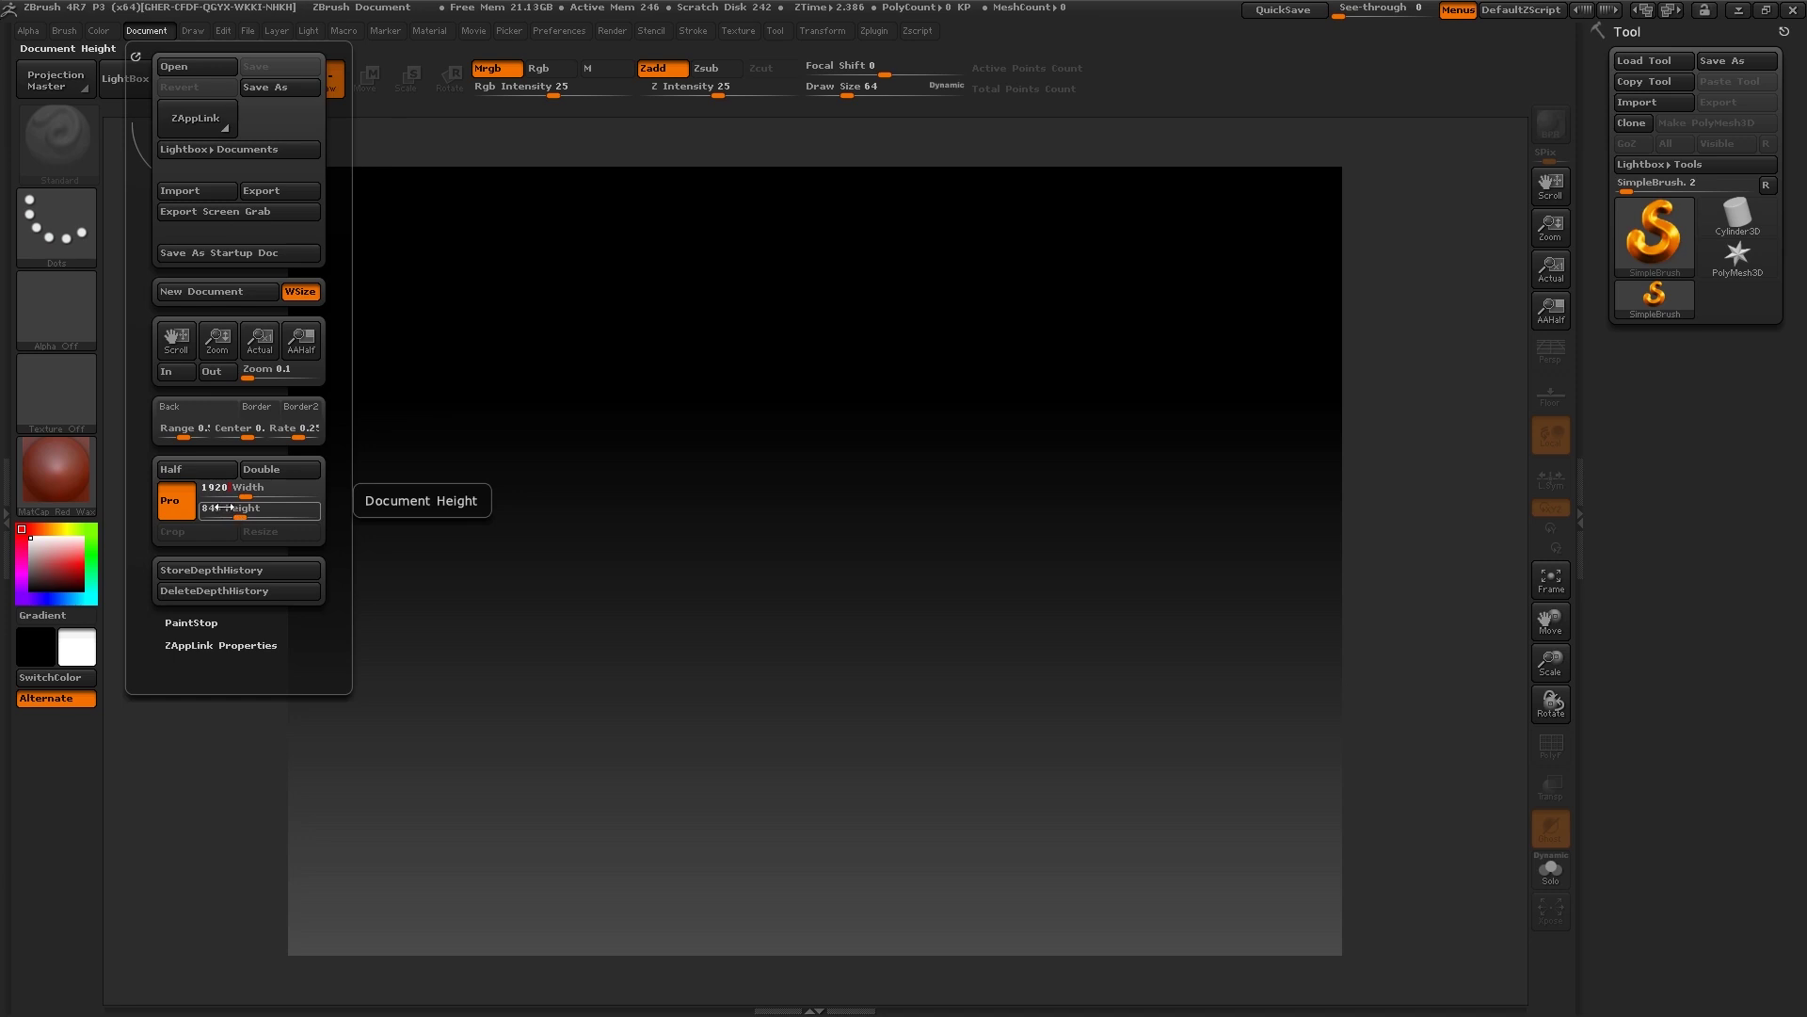
left_click(215, 507)
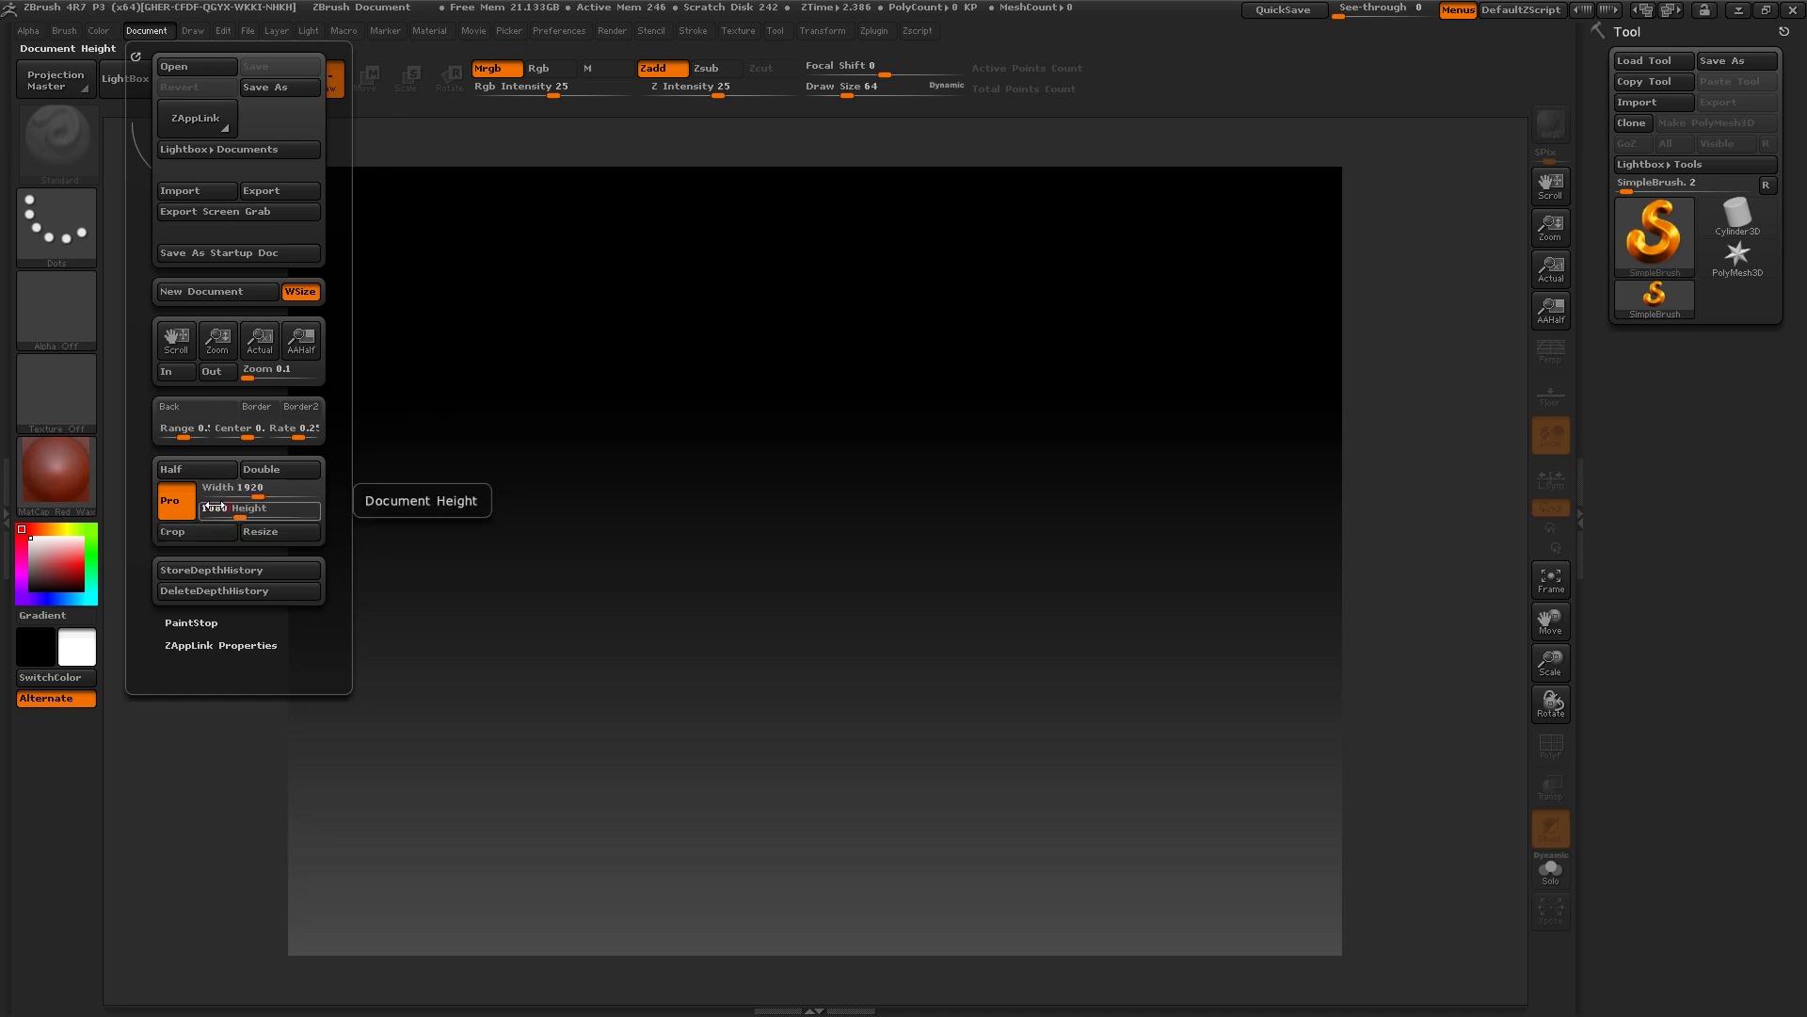
key("Return")
left_click(278, 533)
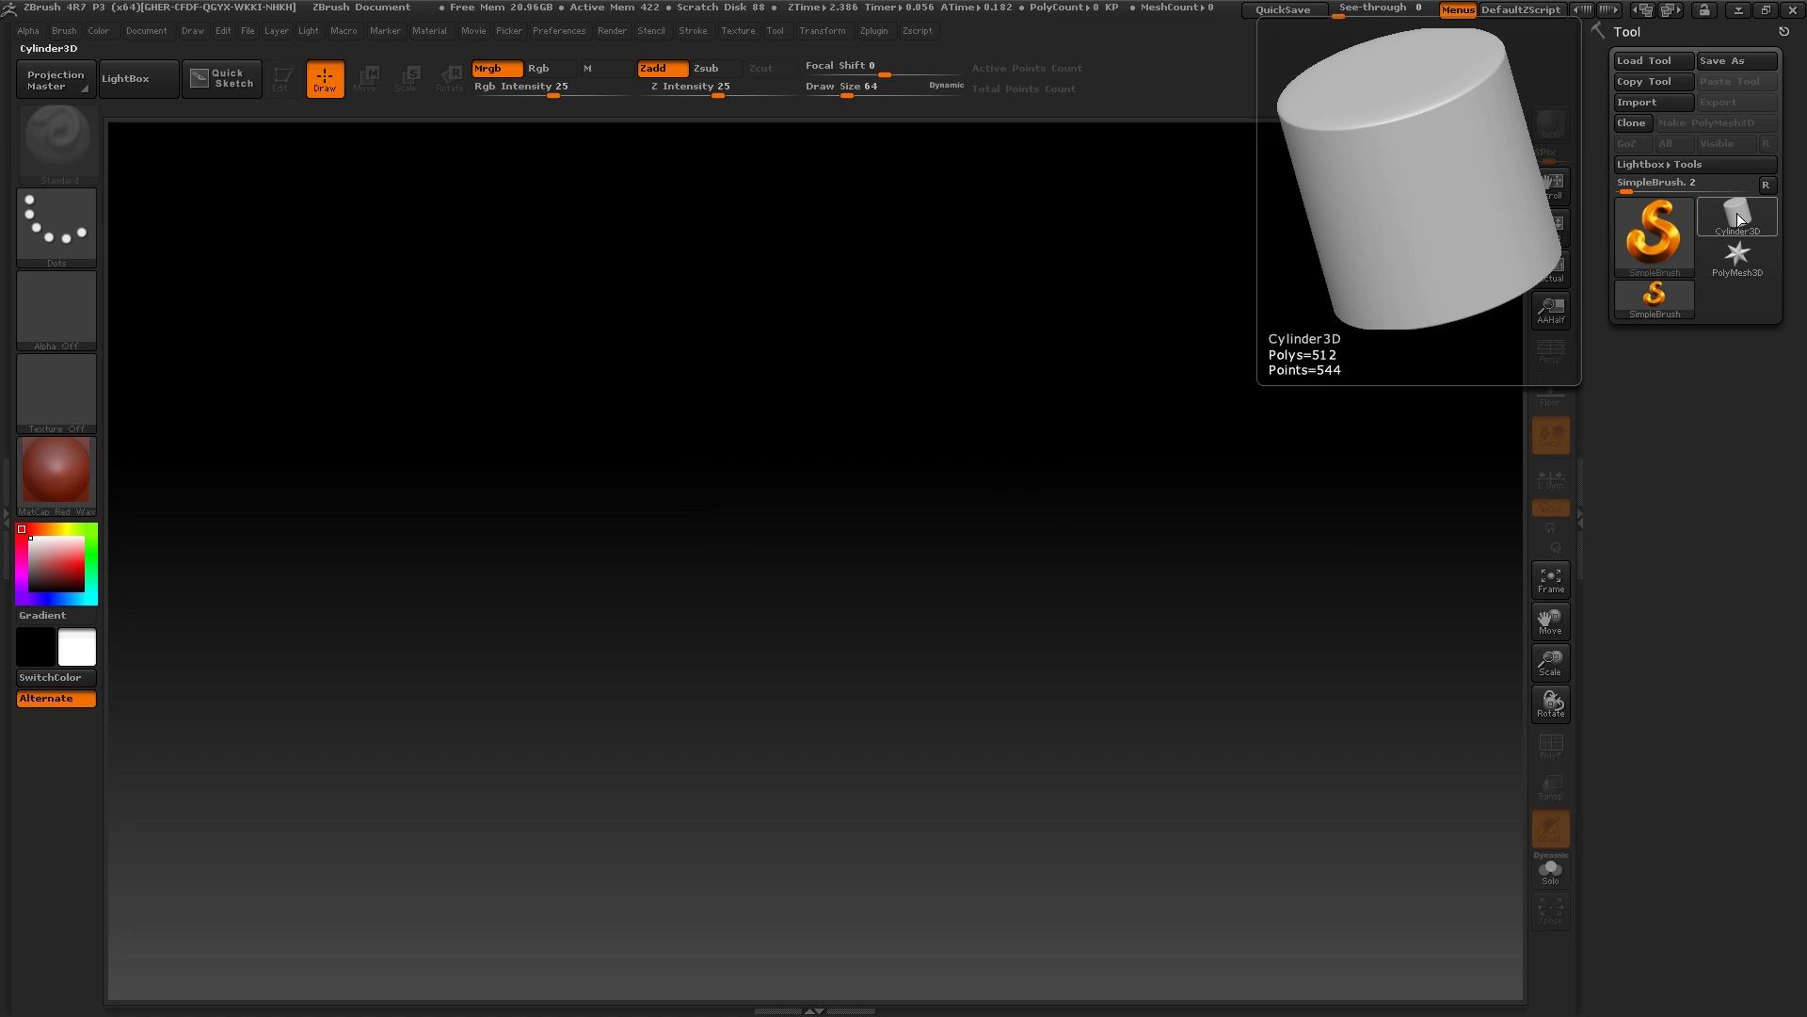
Choose the Sphere3D mesh as the active tool and assign the MatCap Gray material
left_click(1736, 212)
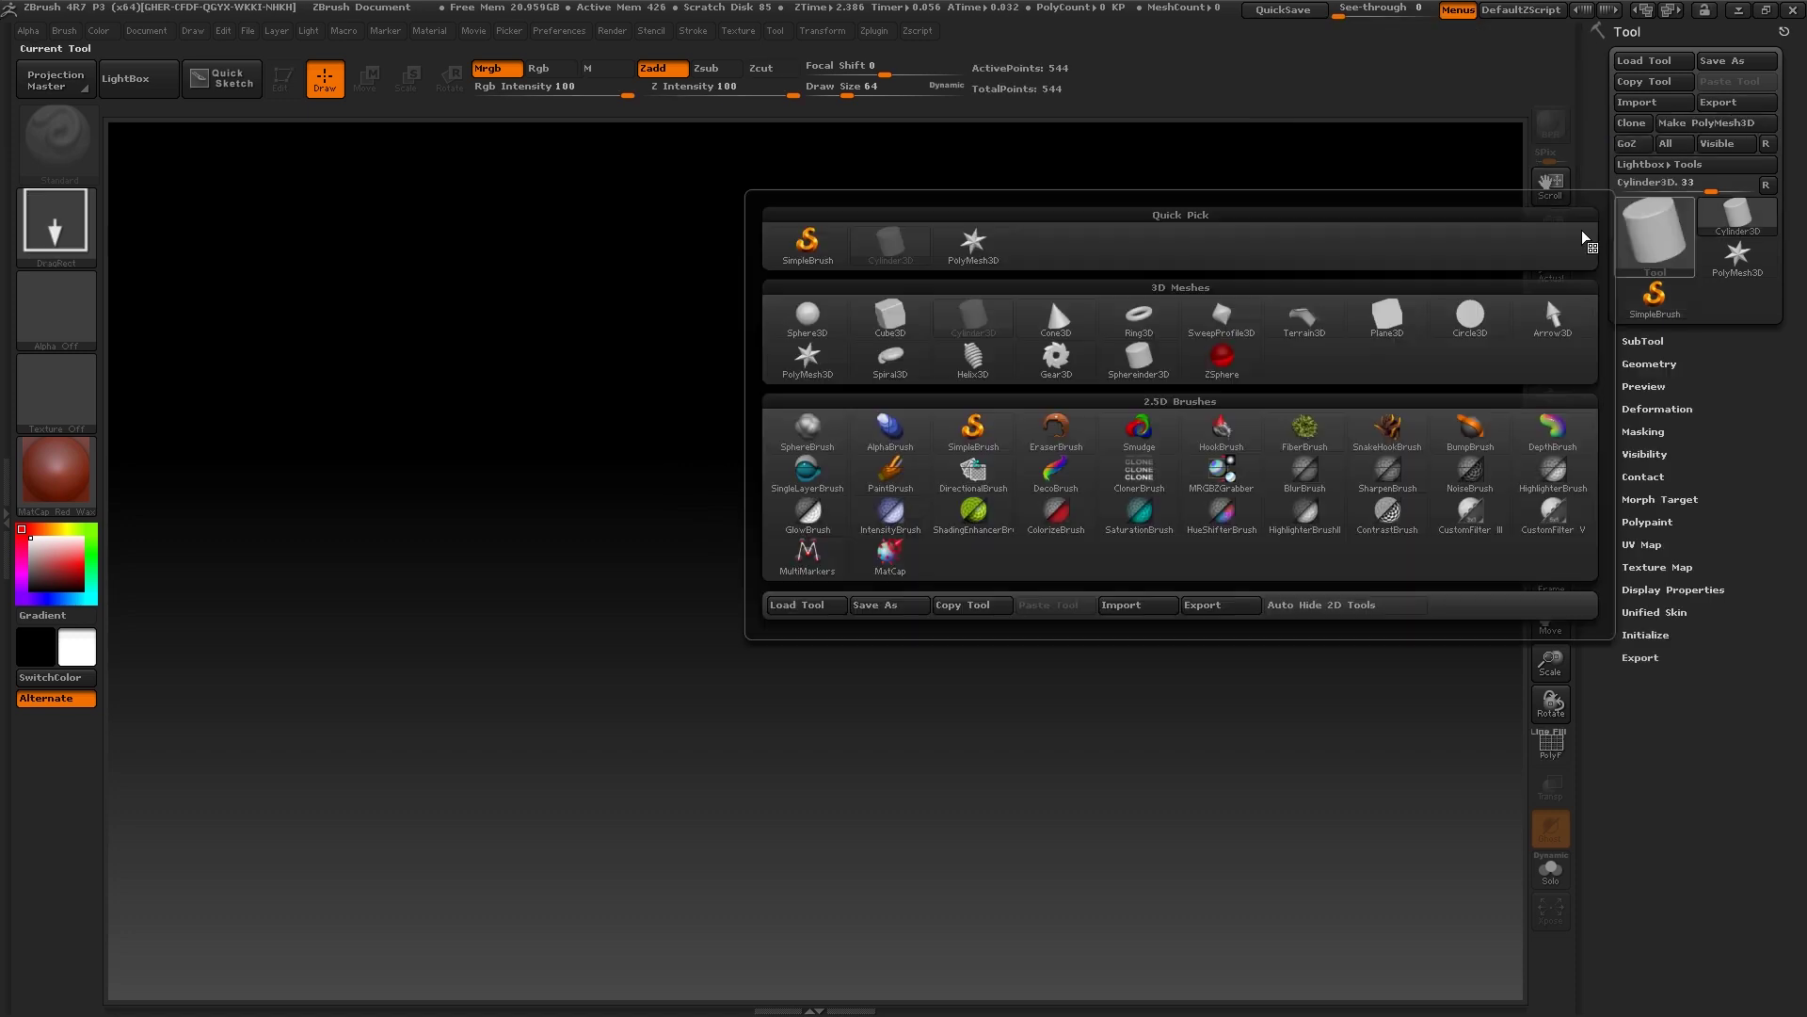
left_click(807, 320)
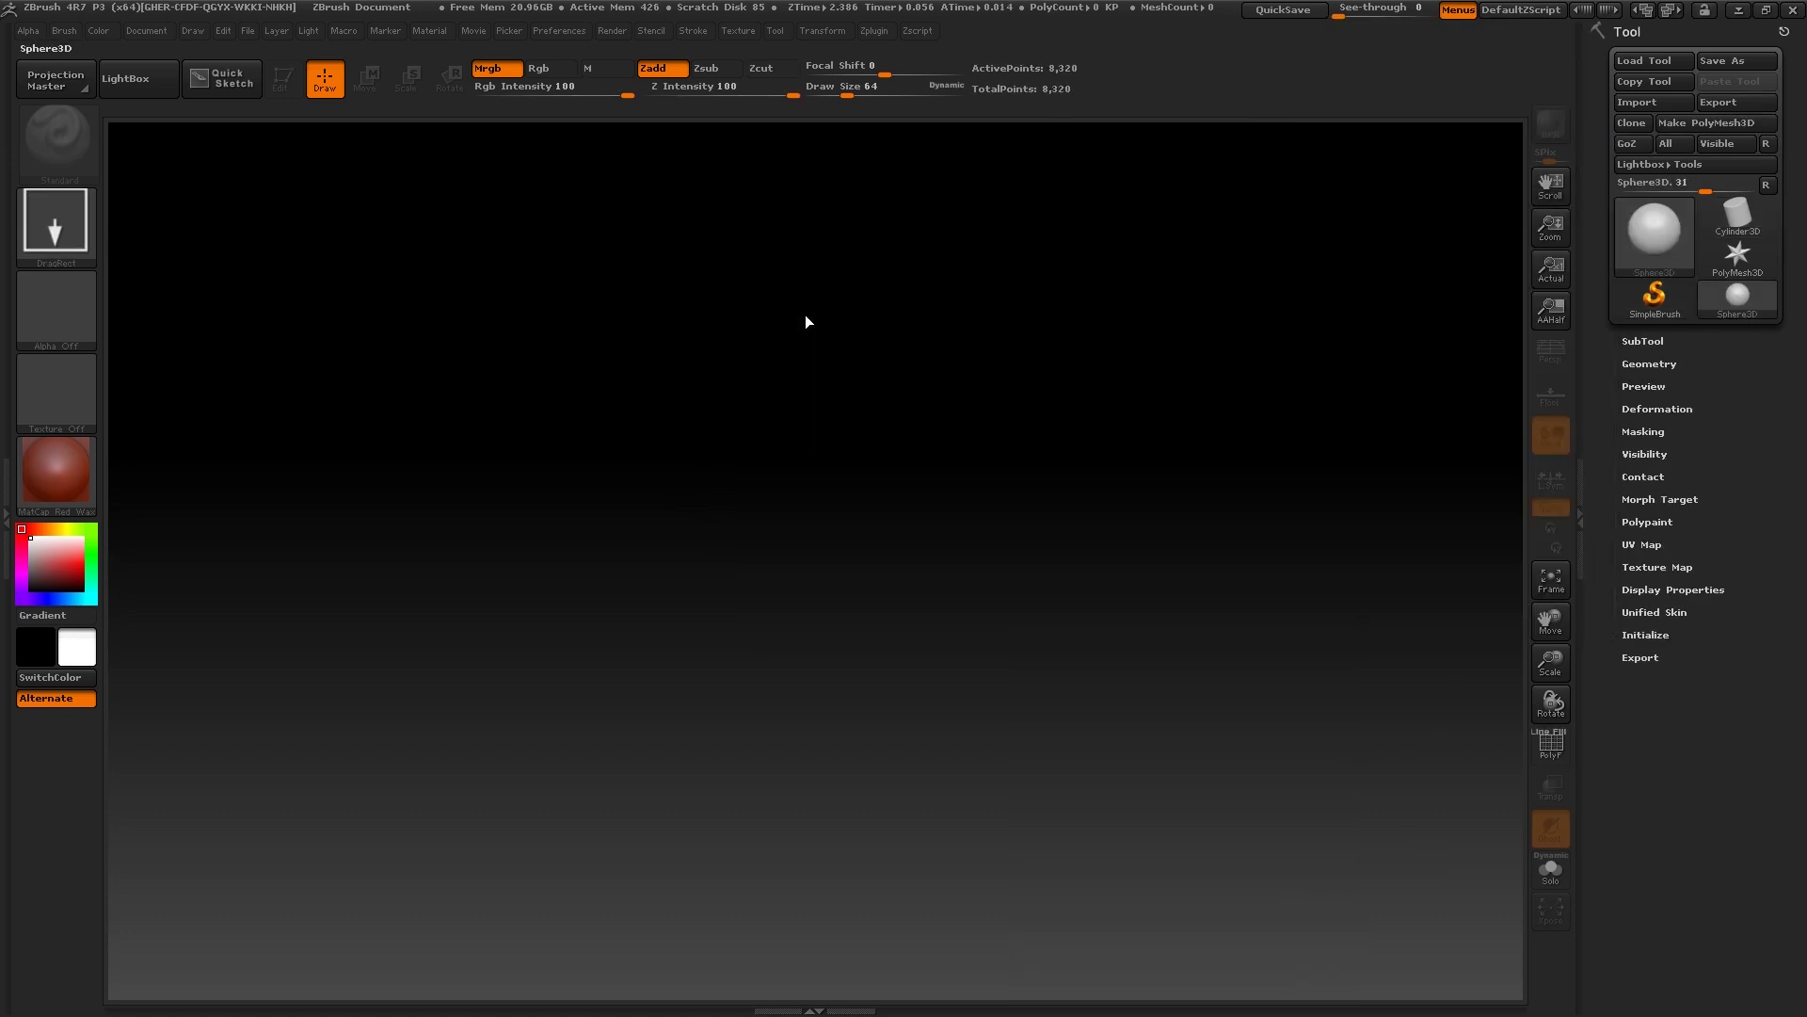
left_click(43, 483)
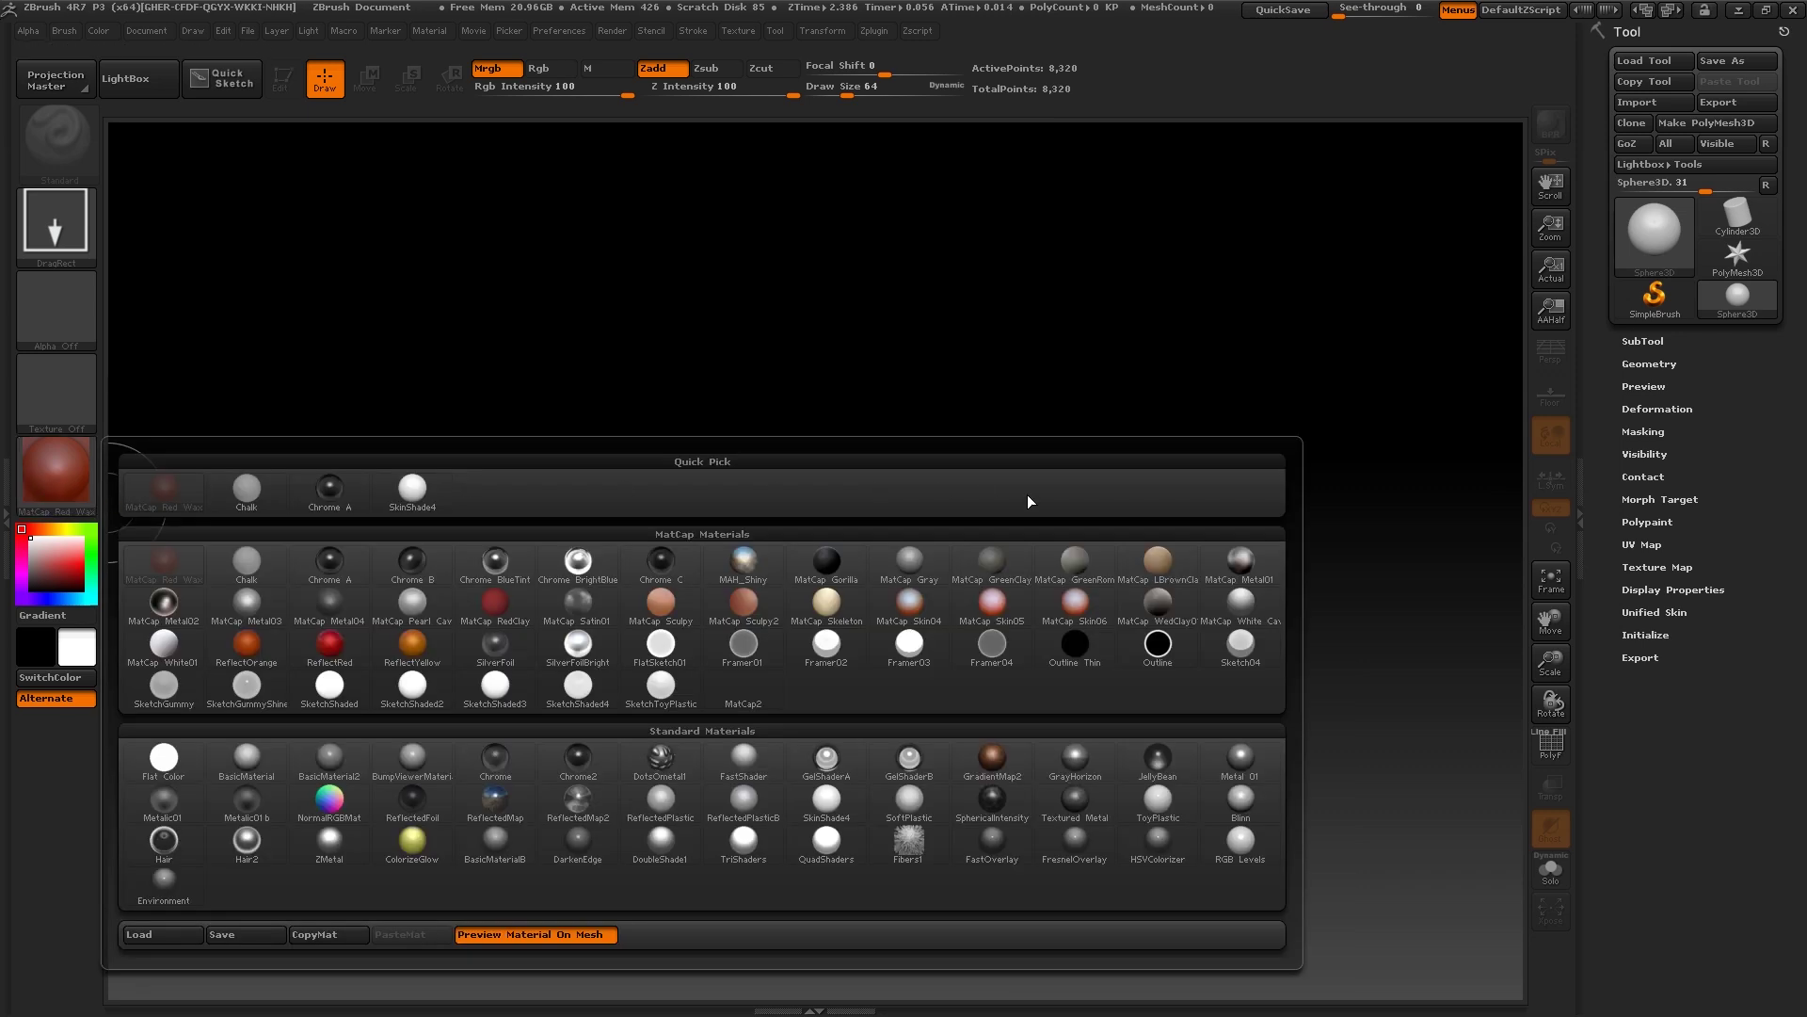
left_click(919, 558)
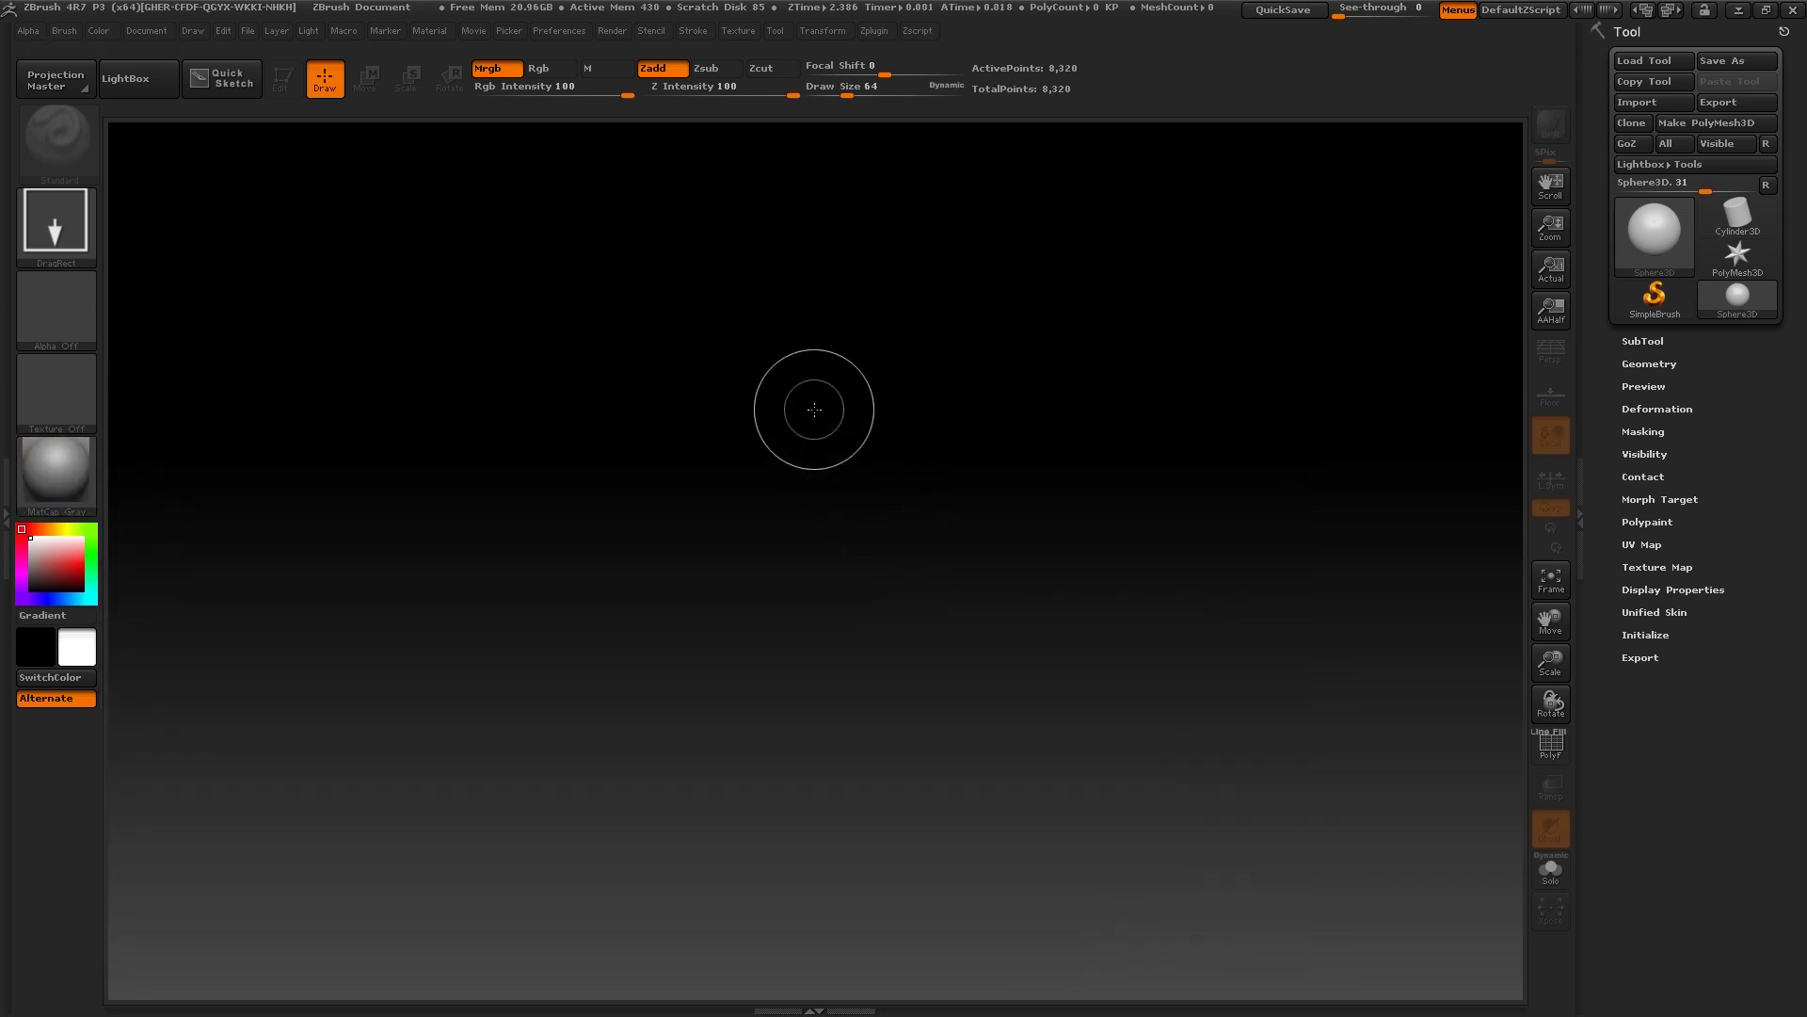
Draw one large sphere on the canvas and enter Edit mode so it can be sculpted
left_click_drag(814, 410, 835, 903)
key("t")
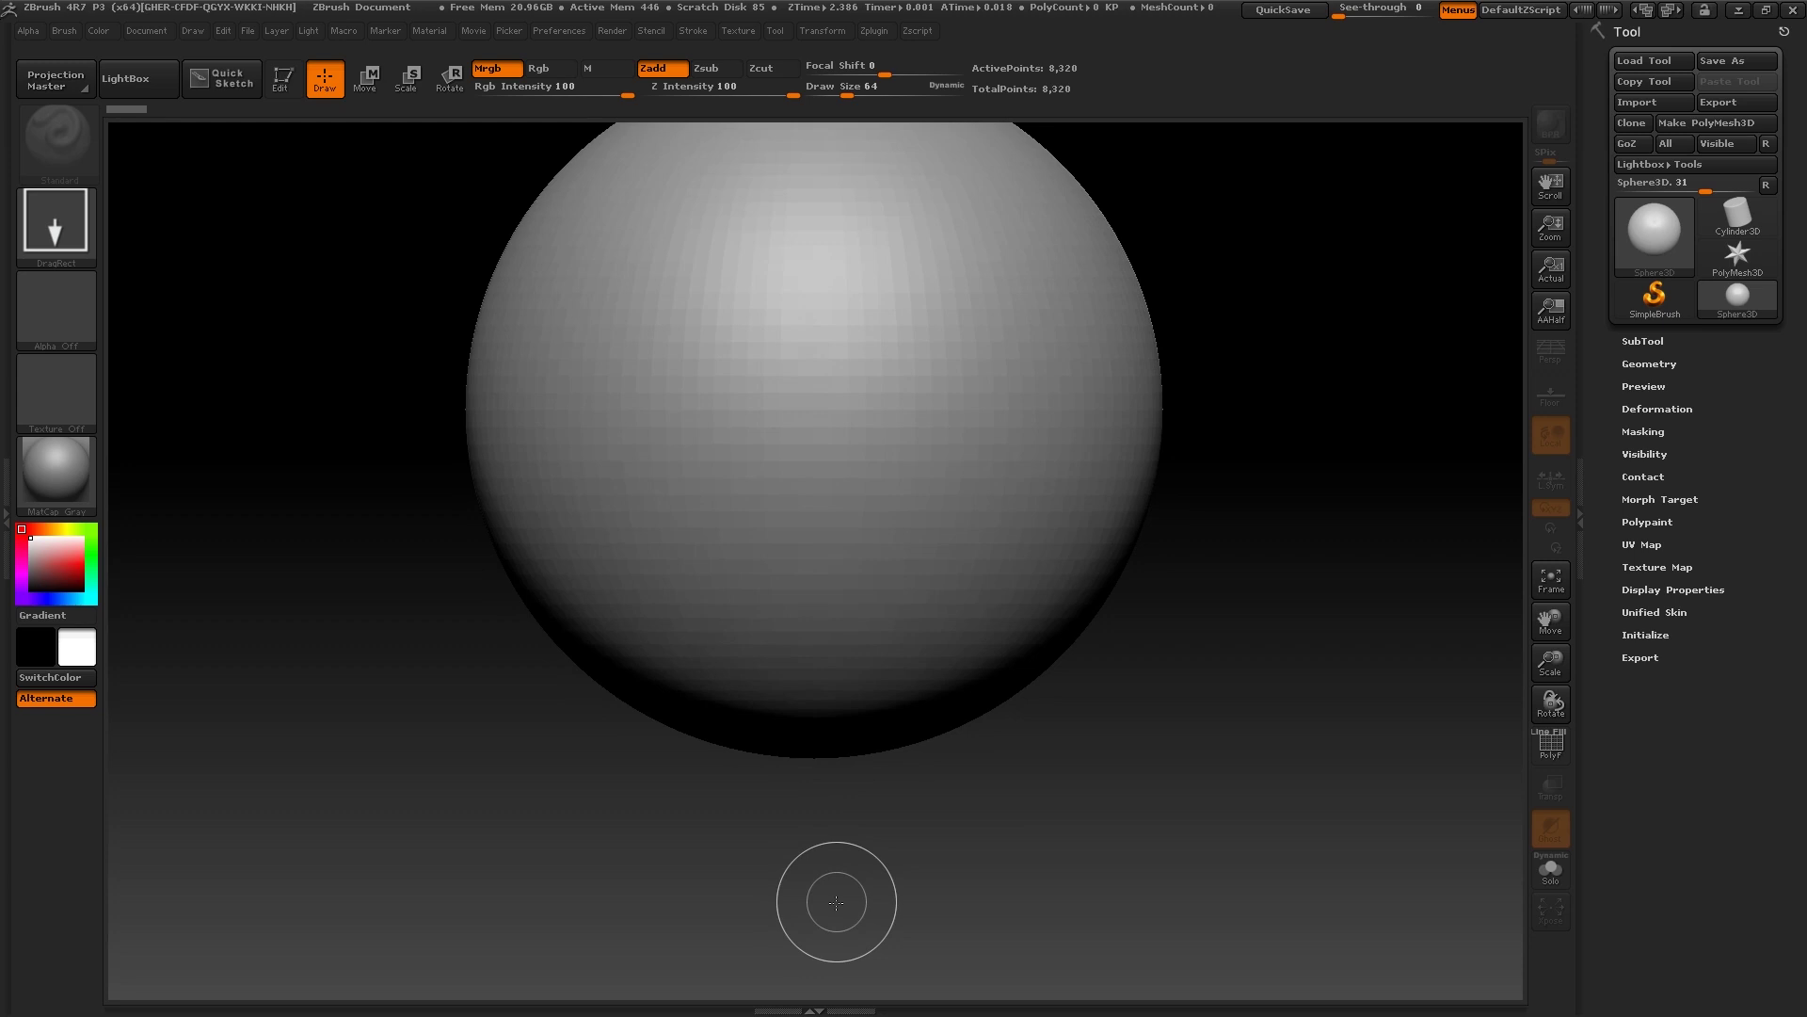
left_click(285, 84)
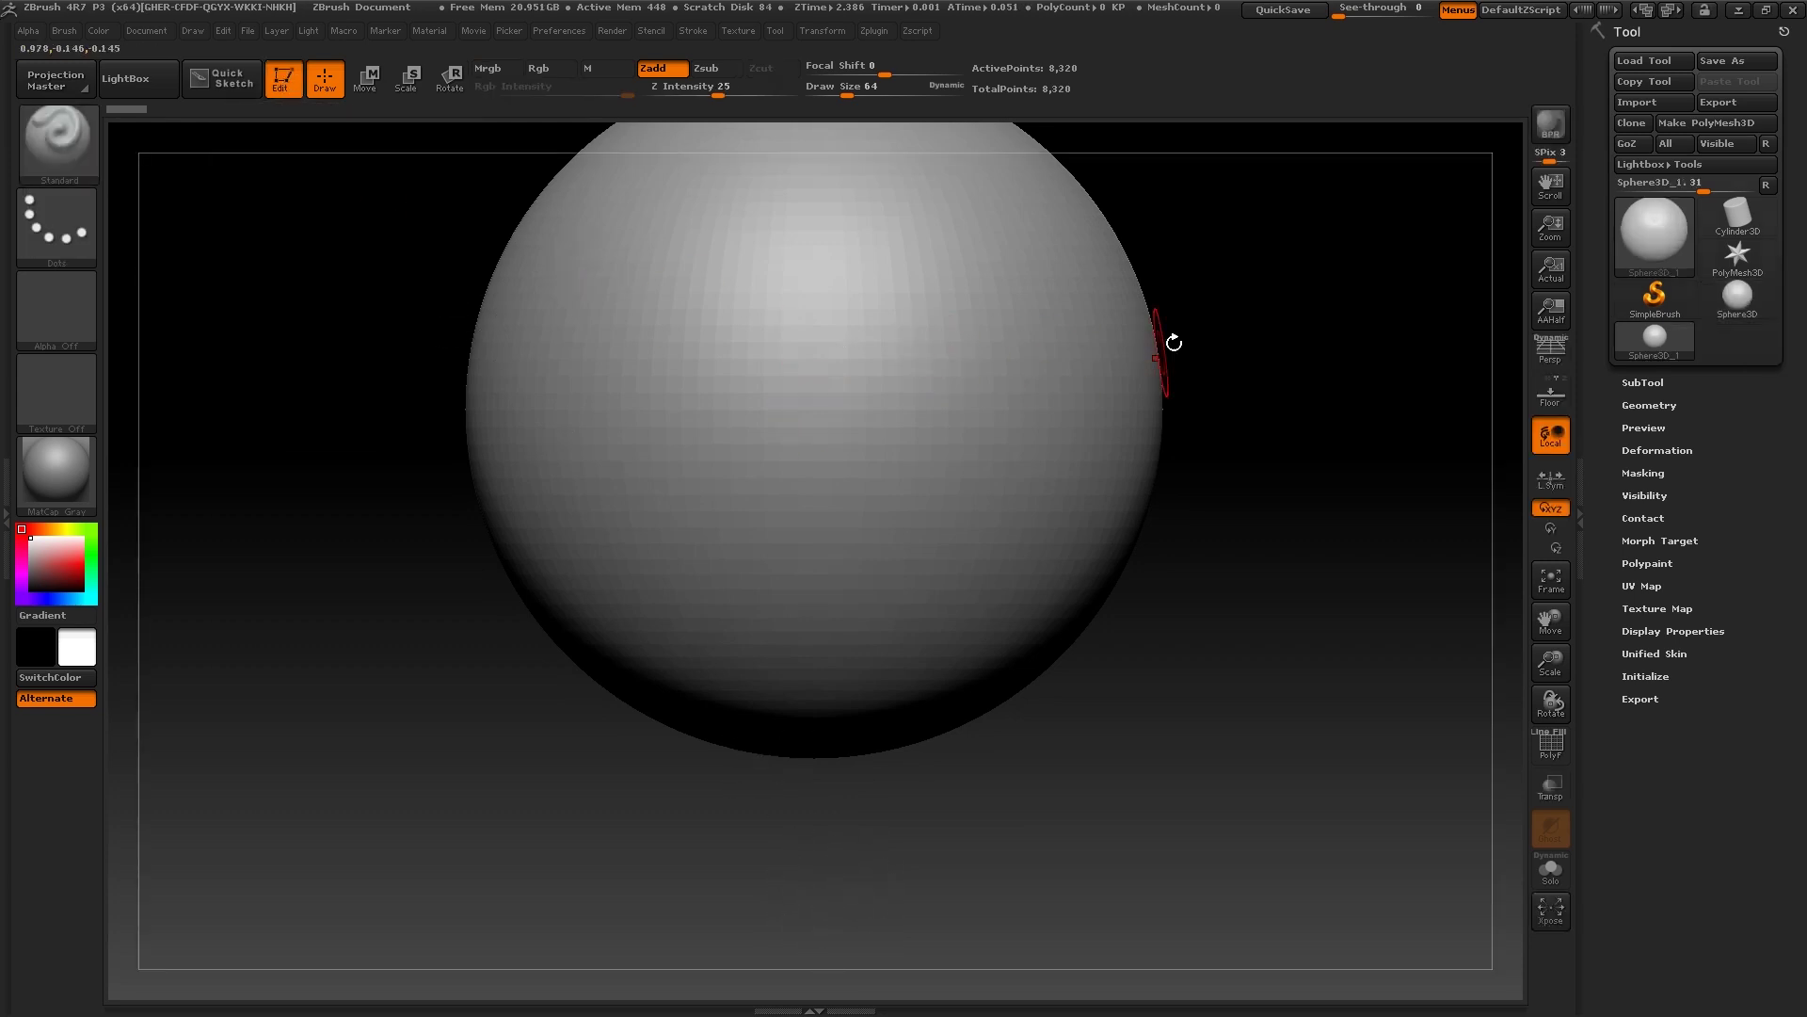
left_click_drag(1274, 310, 1269, 504, "alt")
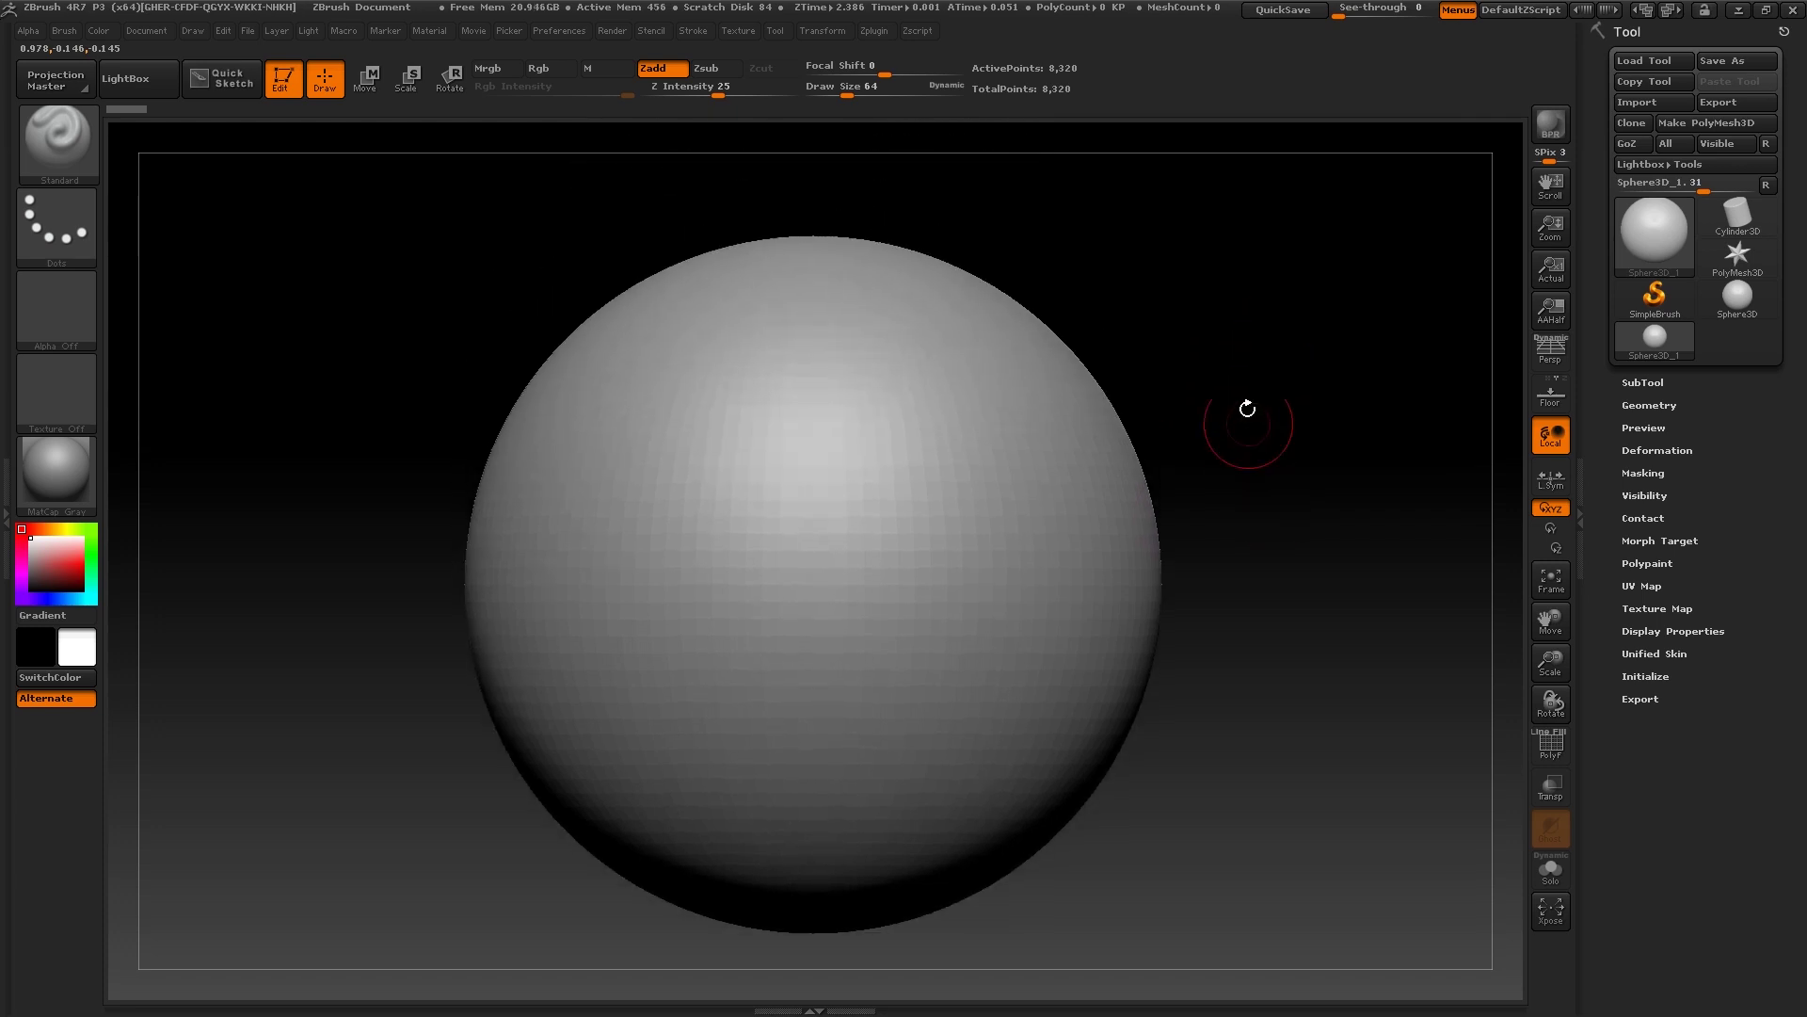
Convert the sphere to a PolyMesh3D and rename its subtool to Rock
left_click(1693, 120)
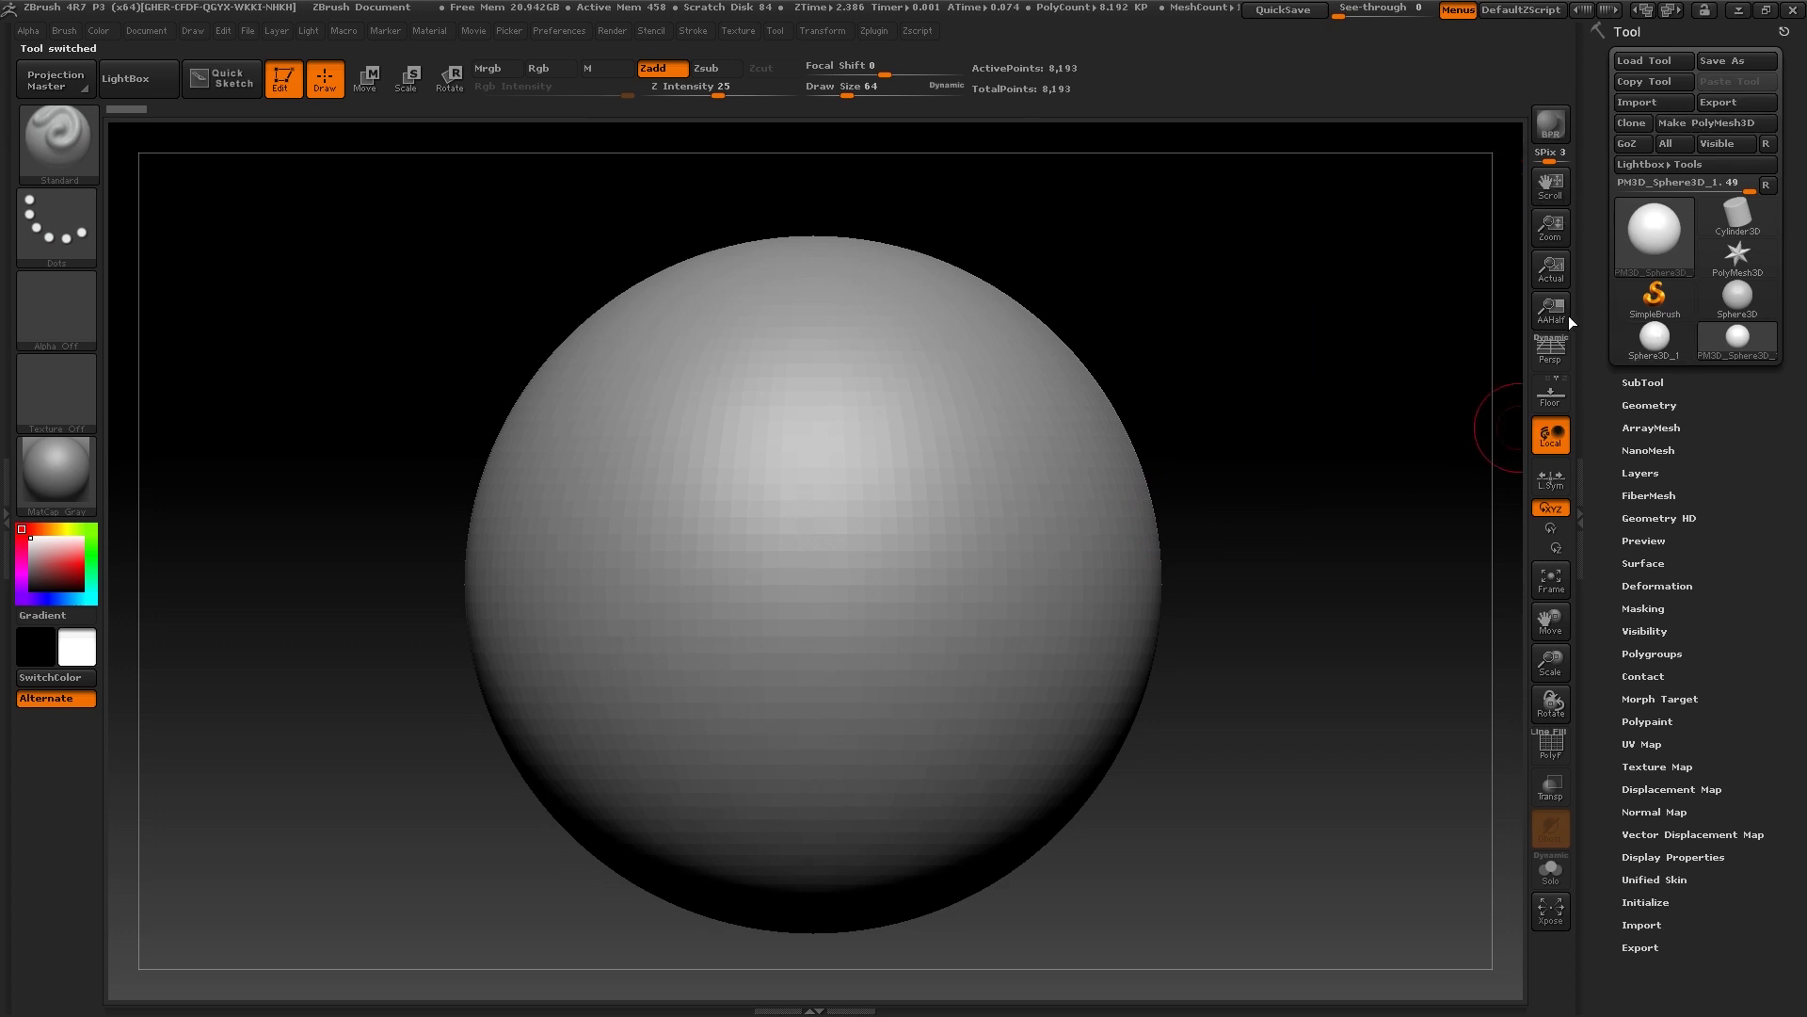
left_click(1648, 382)
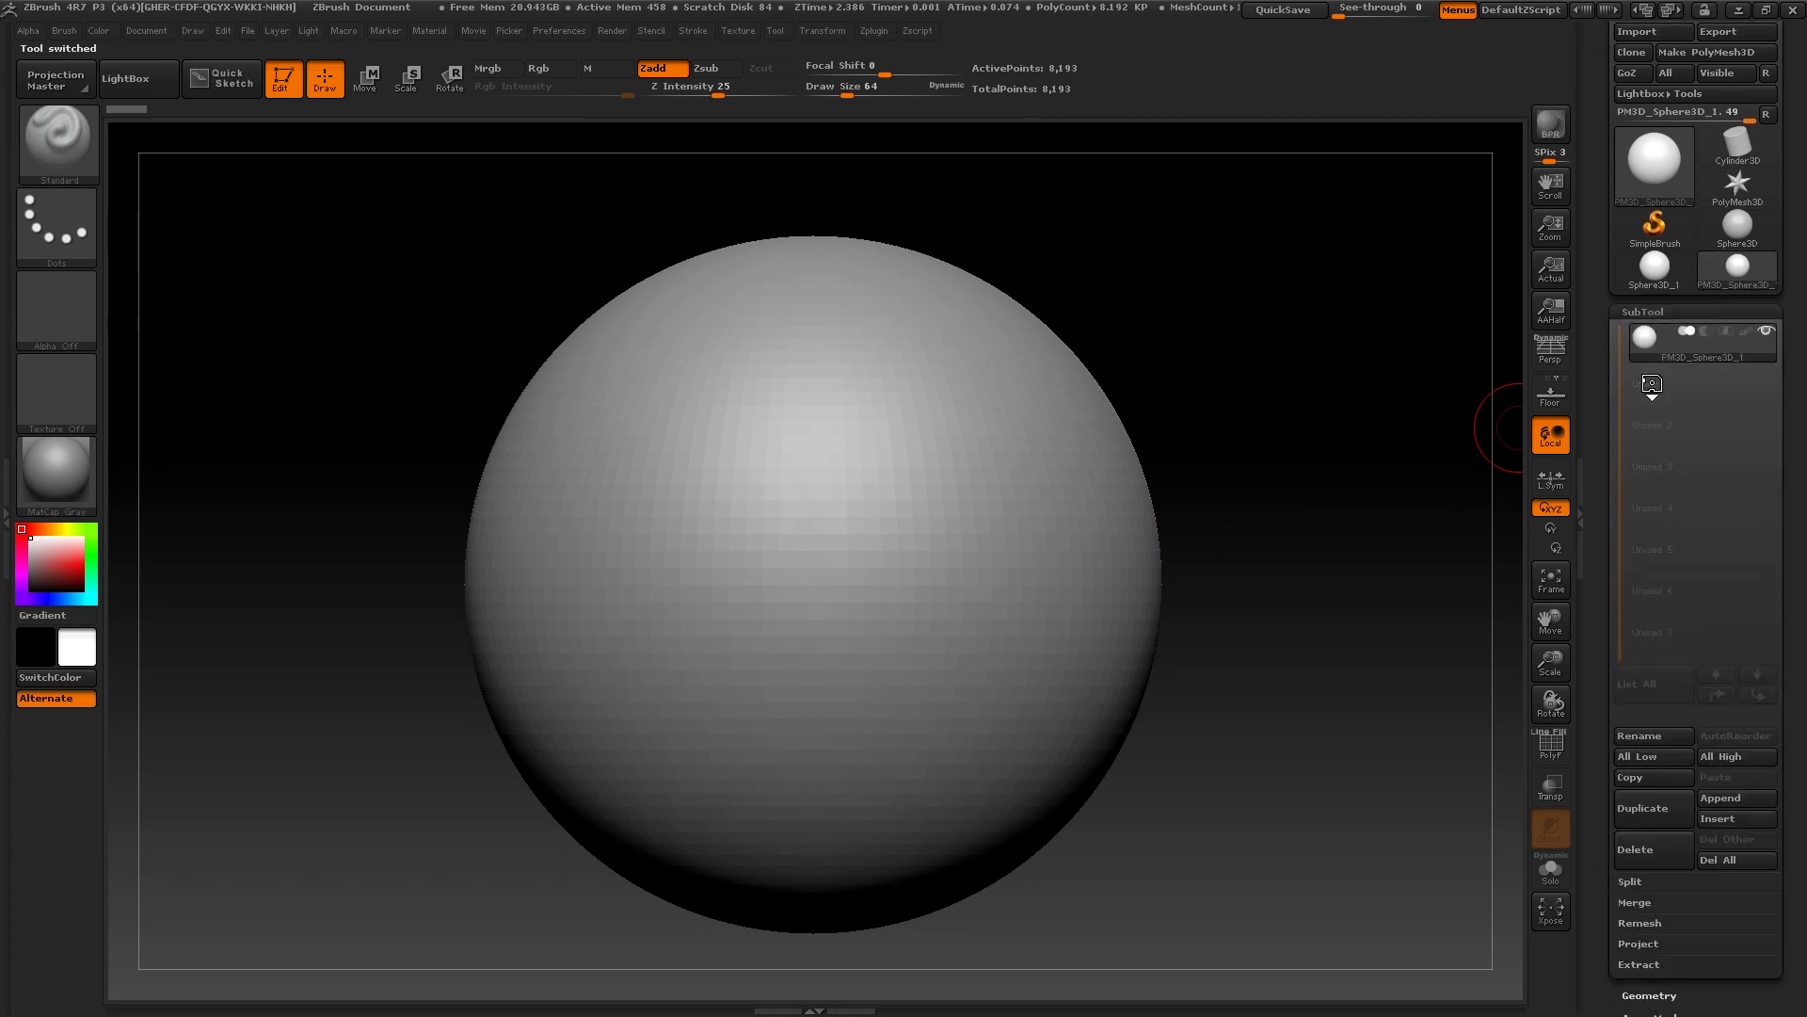
left_click(1638, 736)
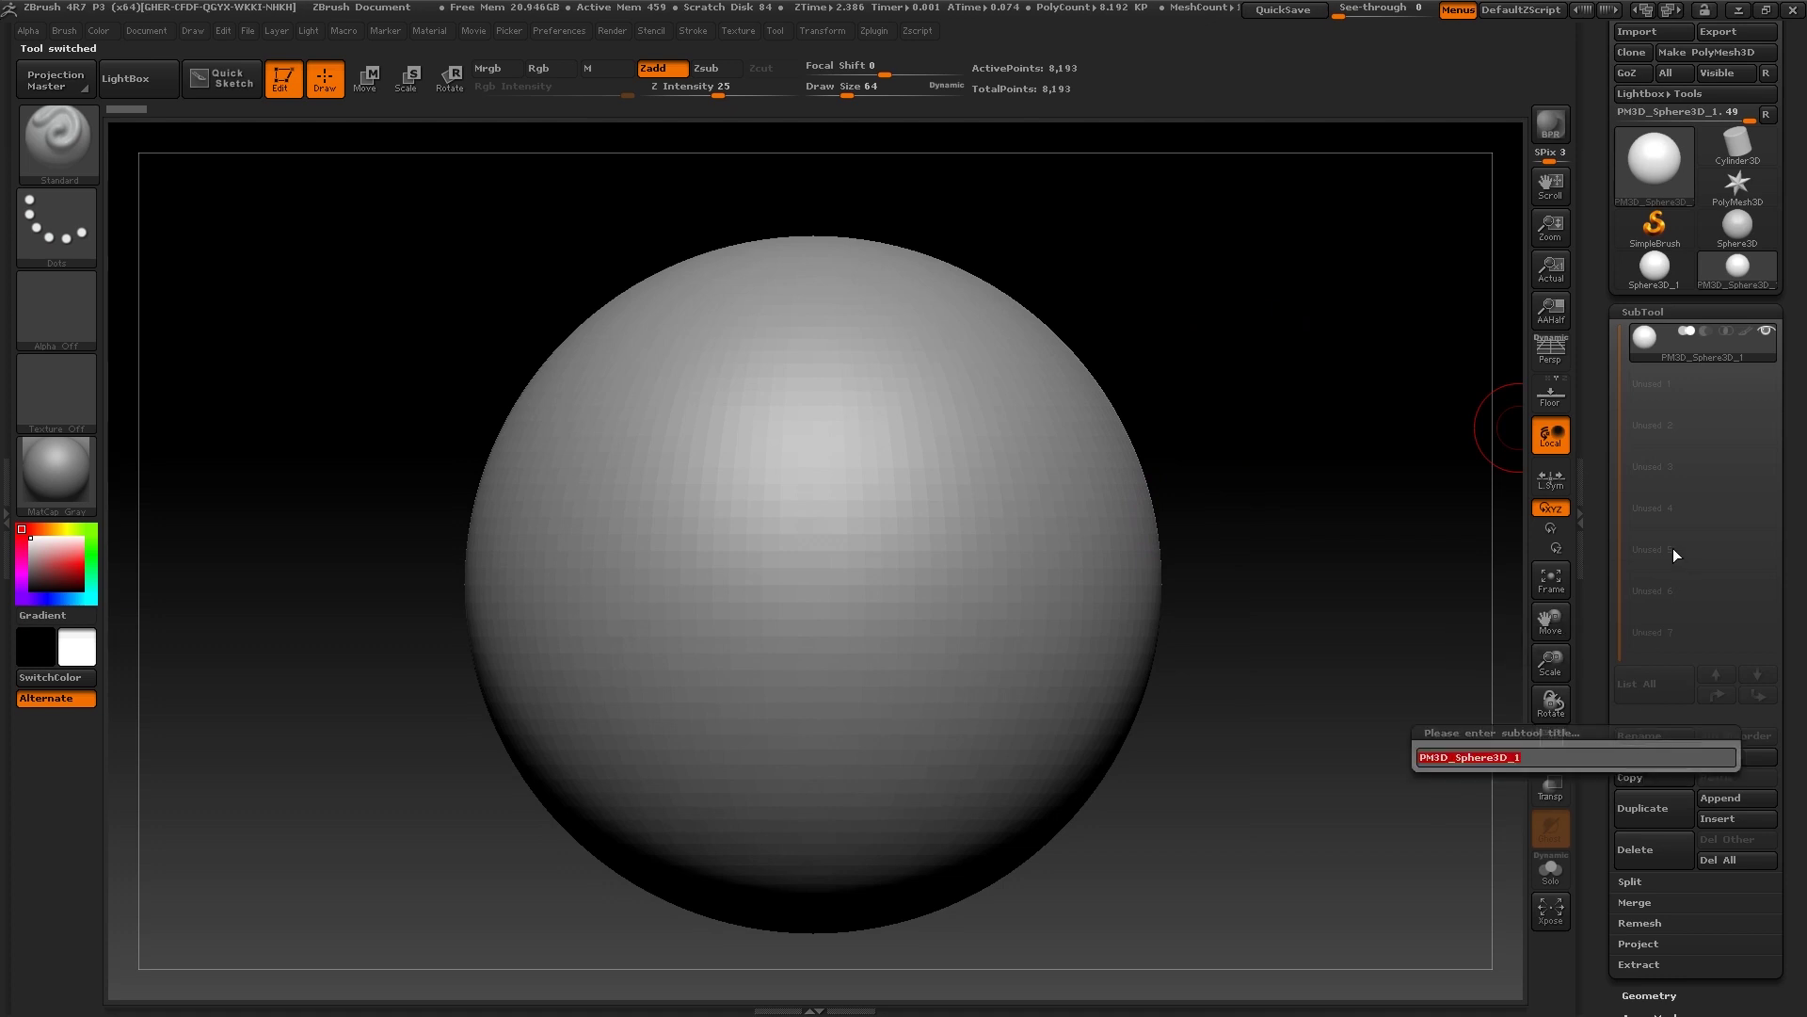
key("shift")
type("Rock")
key("Return")
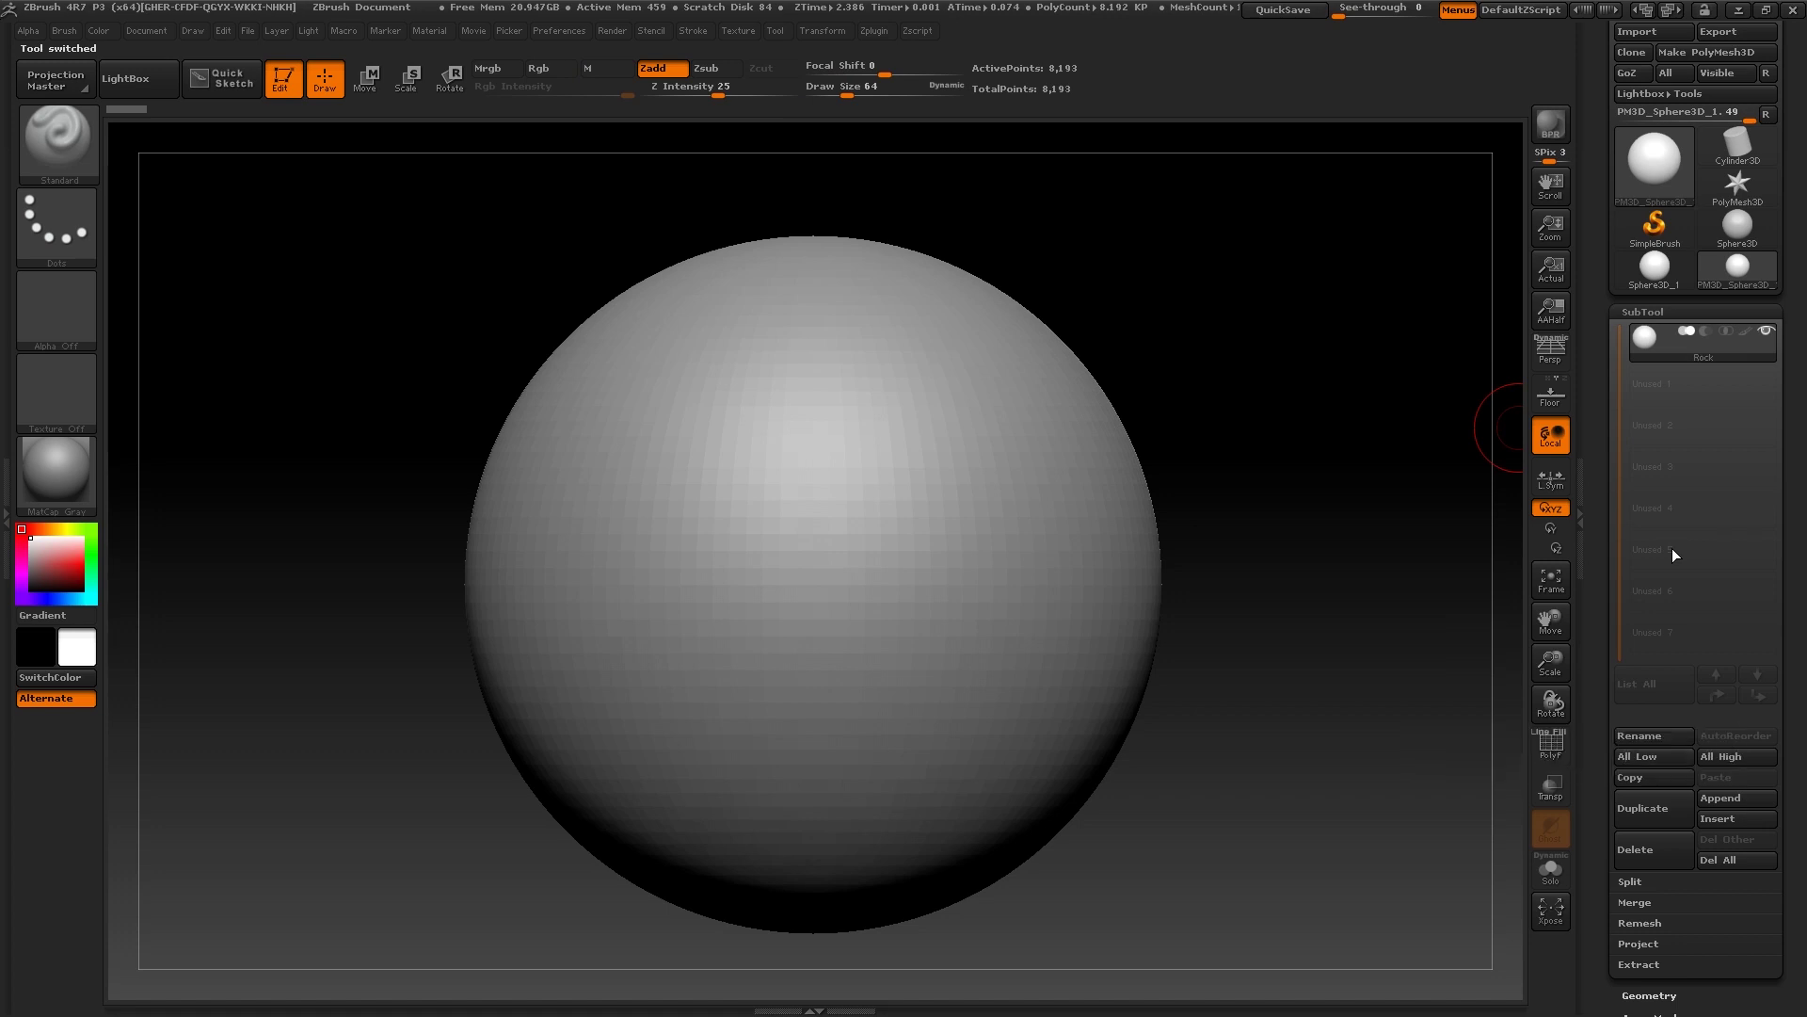
left_click(1636, 735)
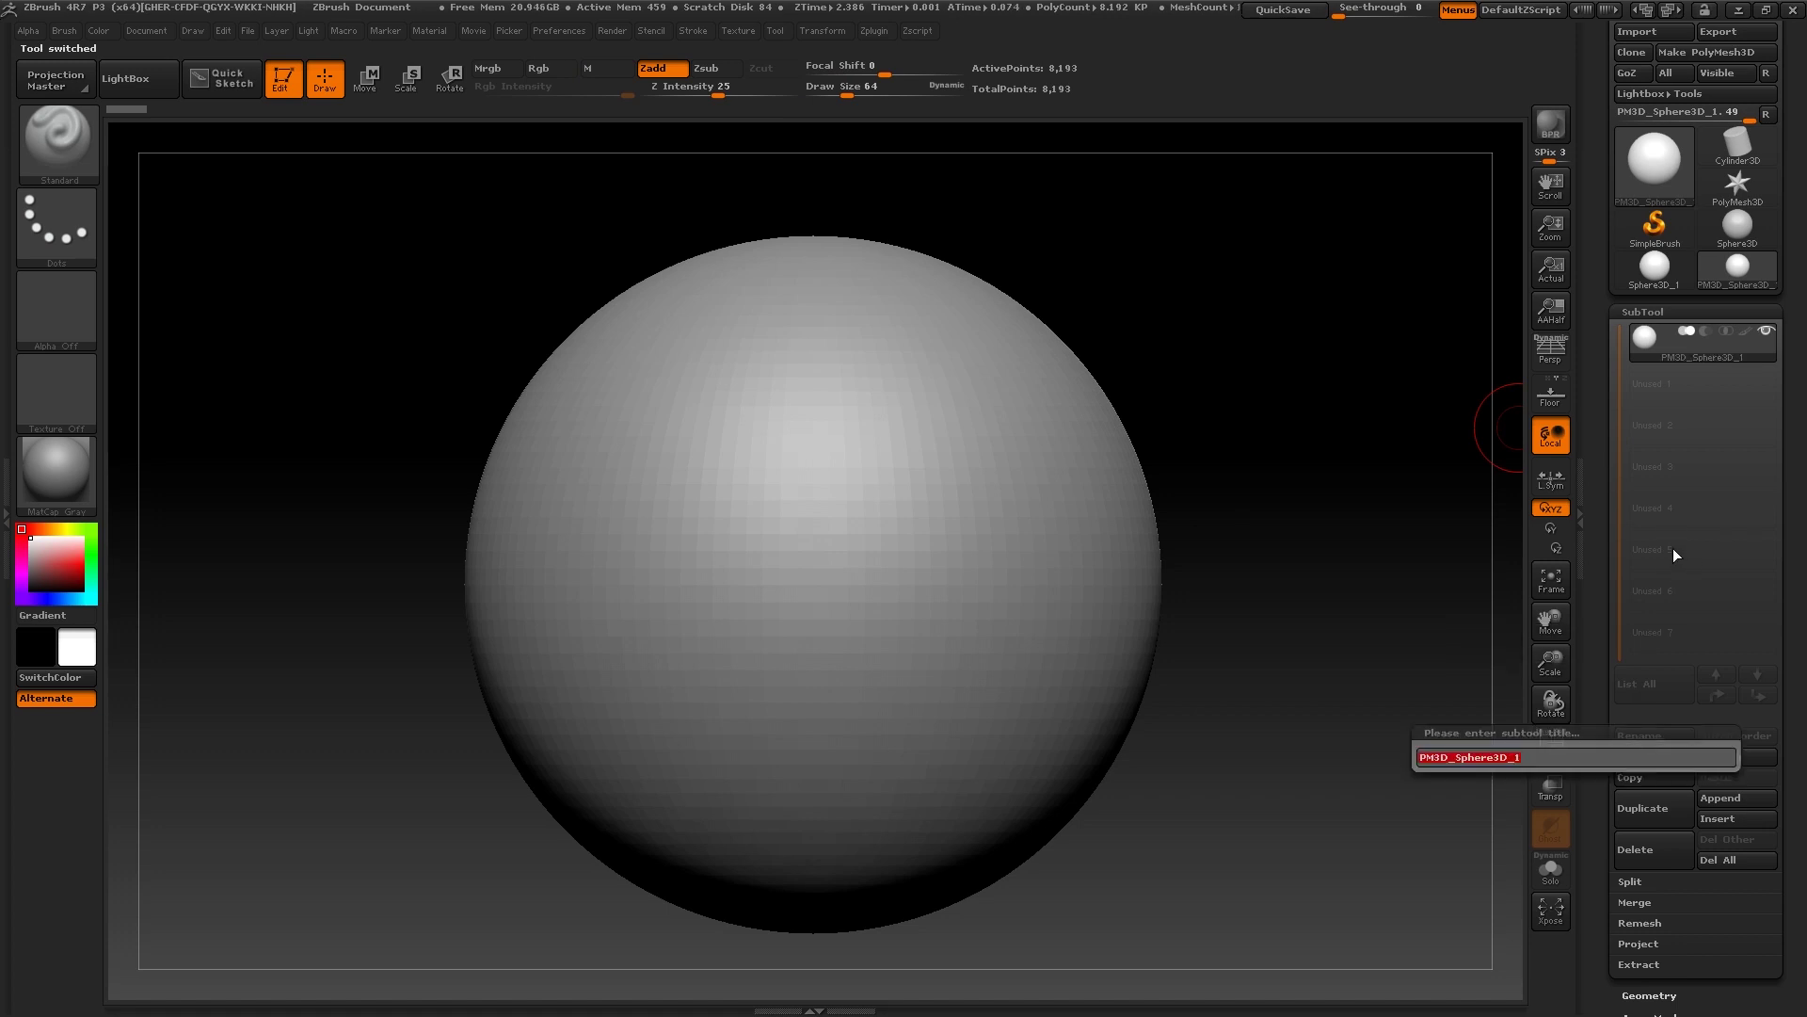
type("Rock")
key("Return")
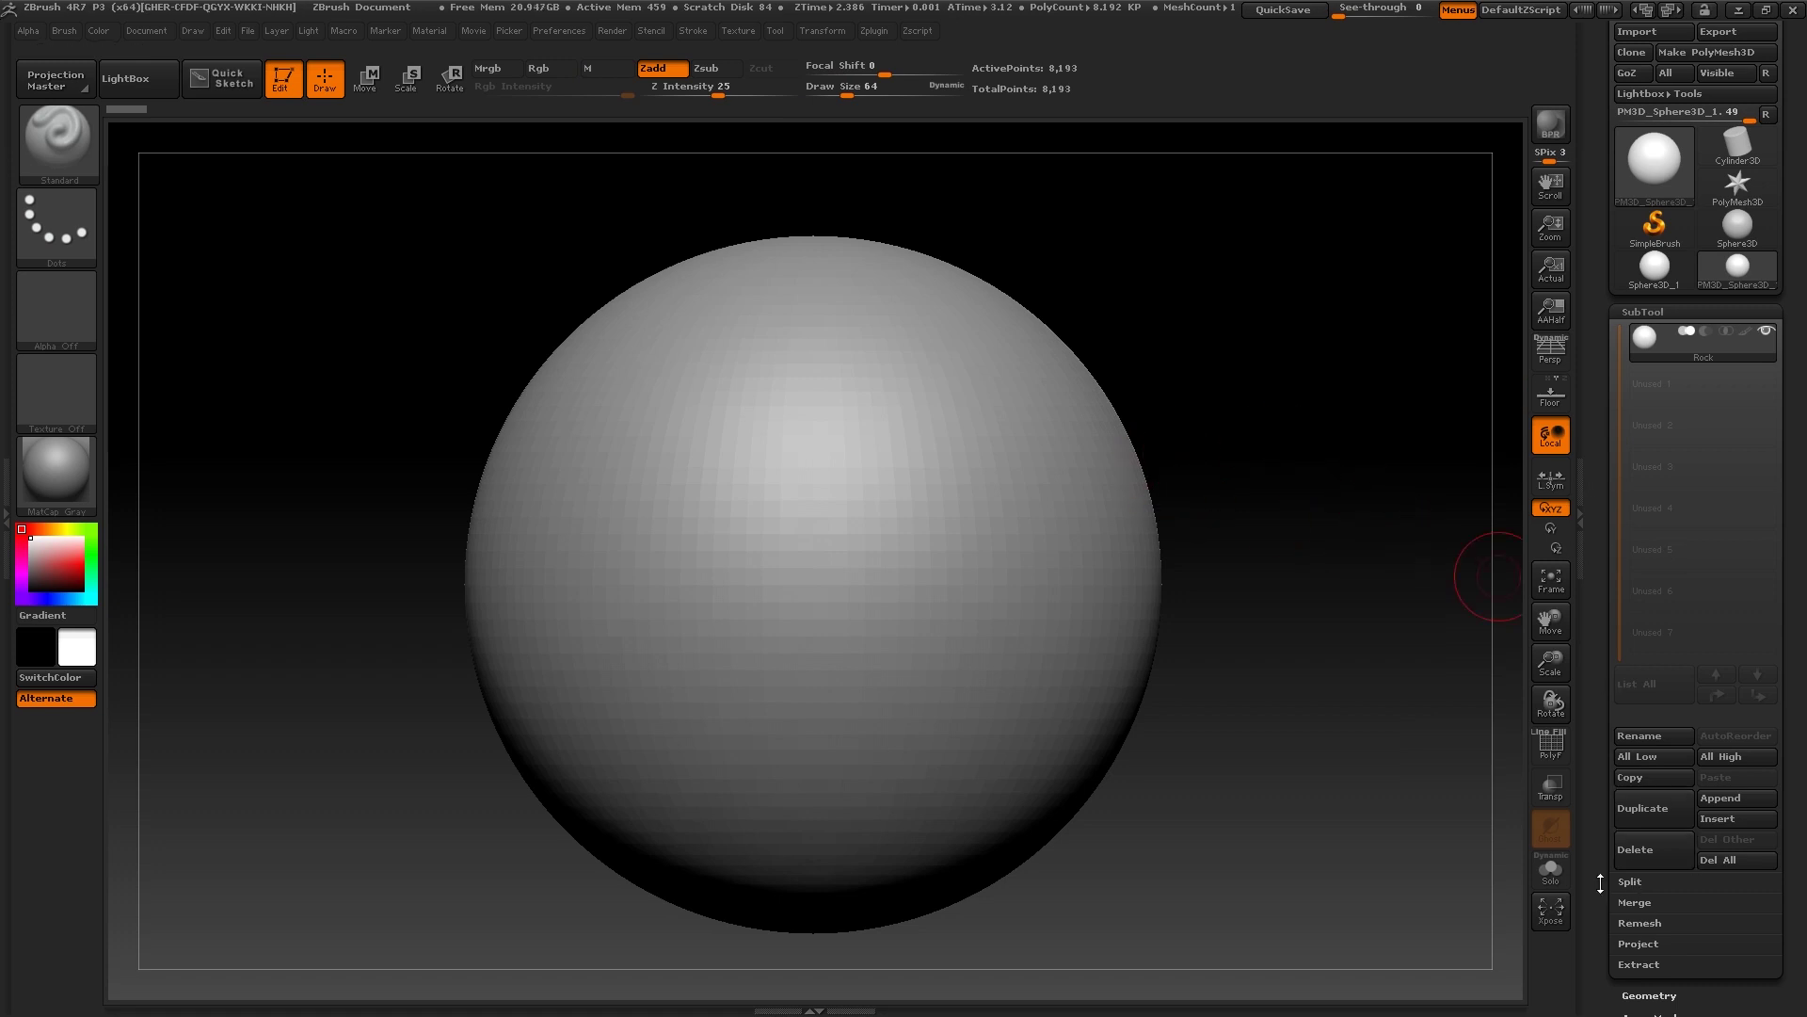
Display the polyframe on the sphere and subdivide the mesh once to subdivision level 2
left_click(1550, 746)
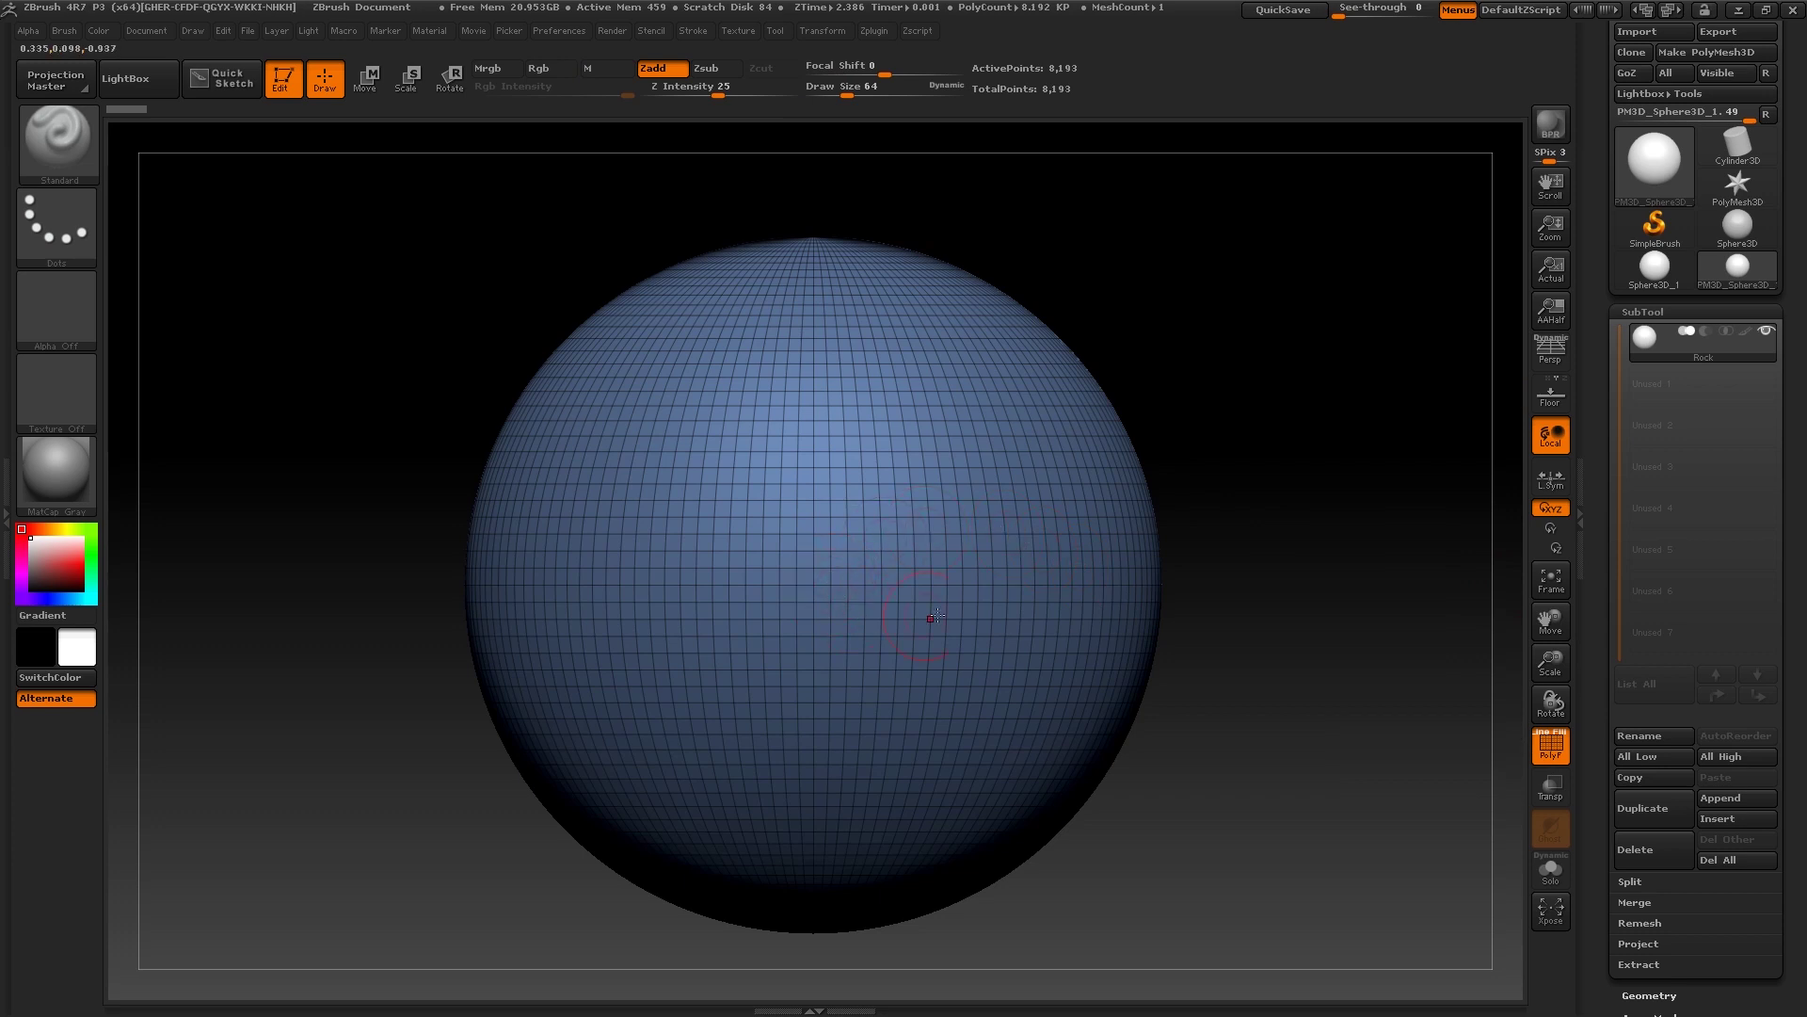
left_click(1558, 735)
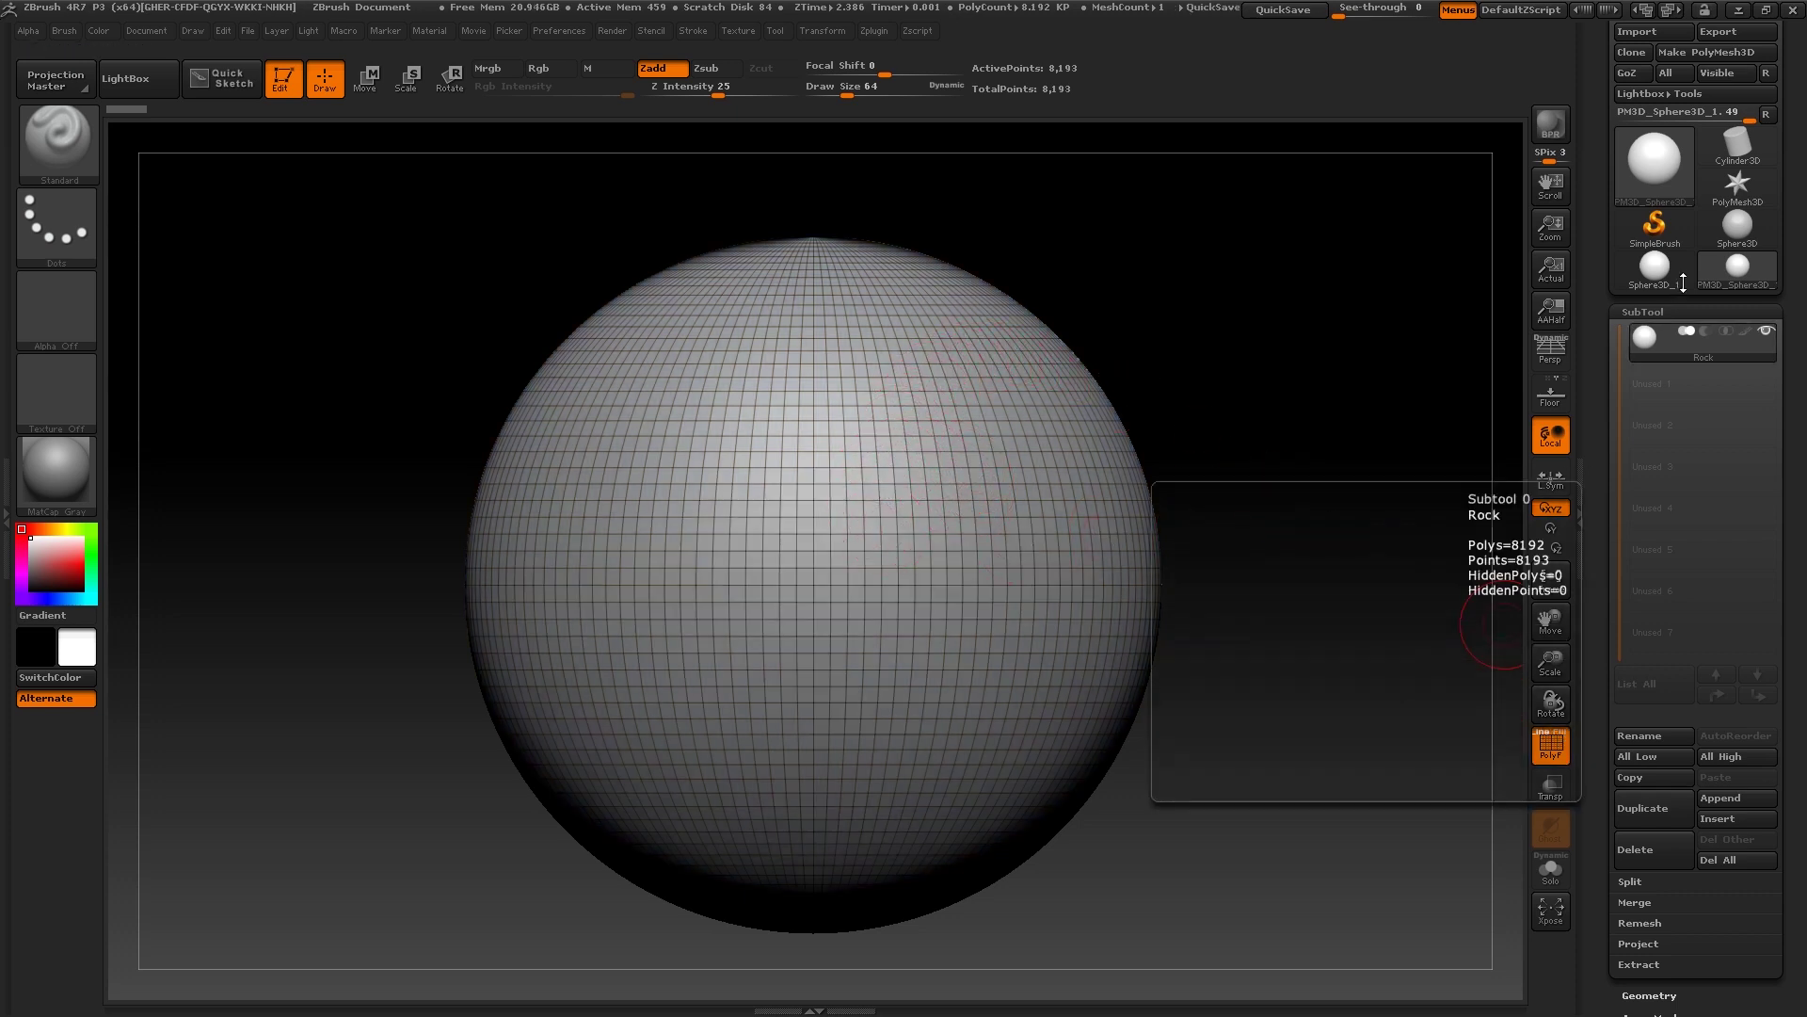
left_click(1680, 314)
left_click(1656, 333)
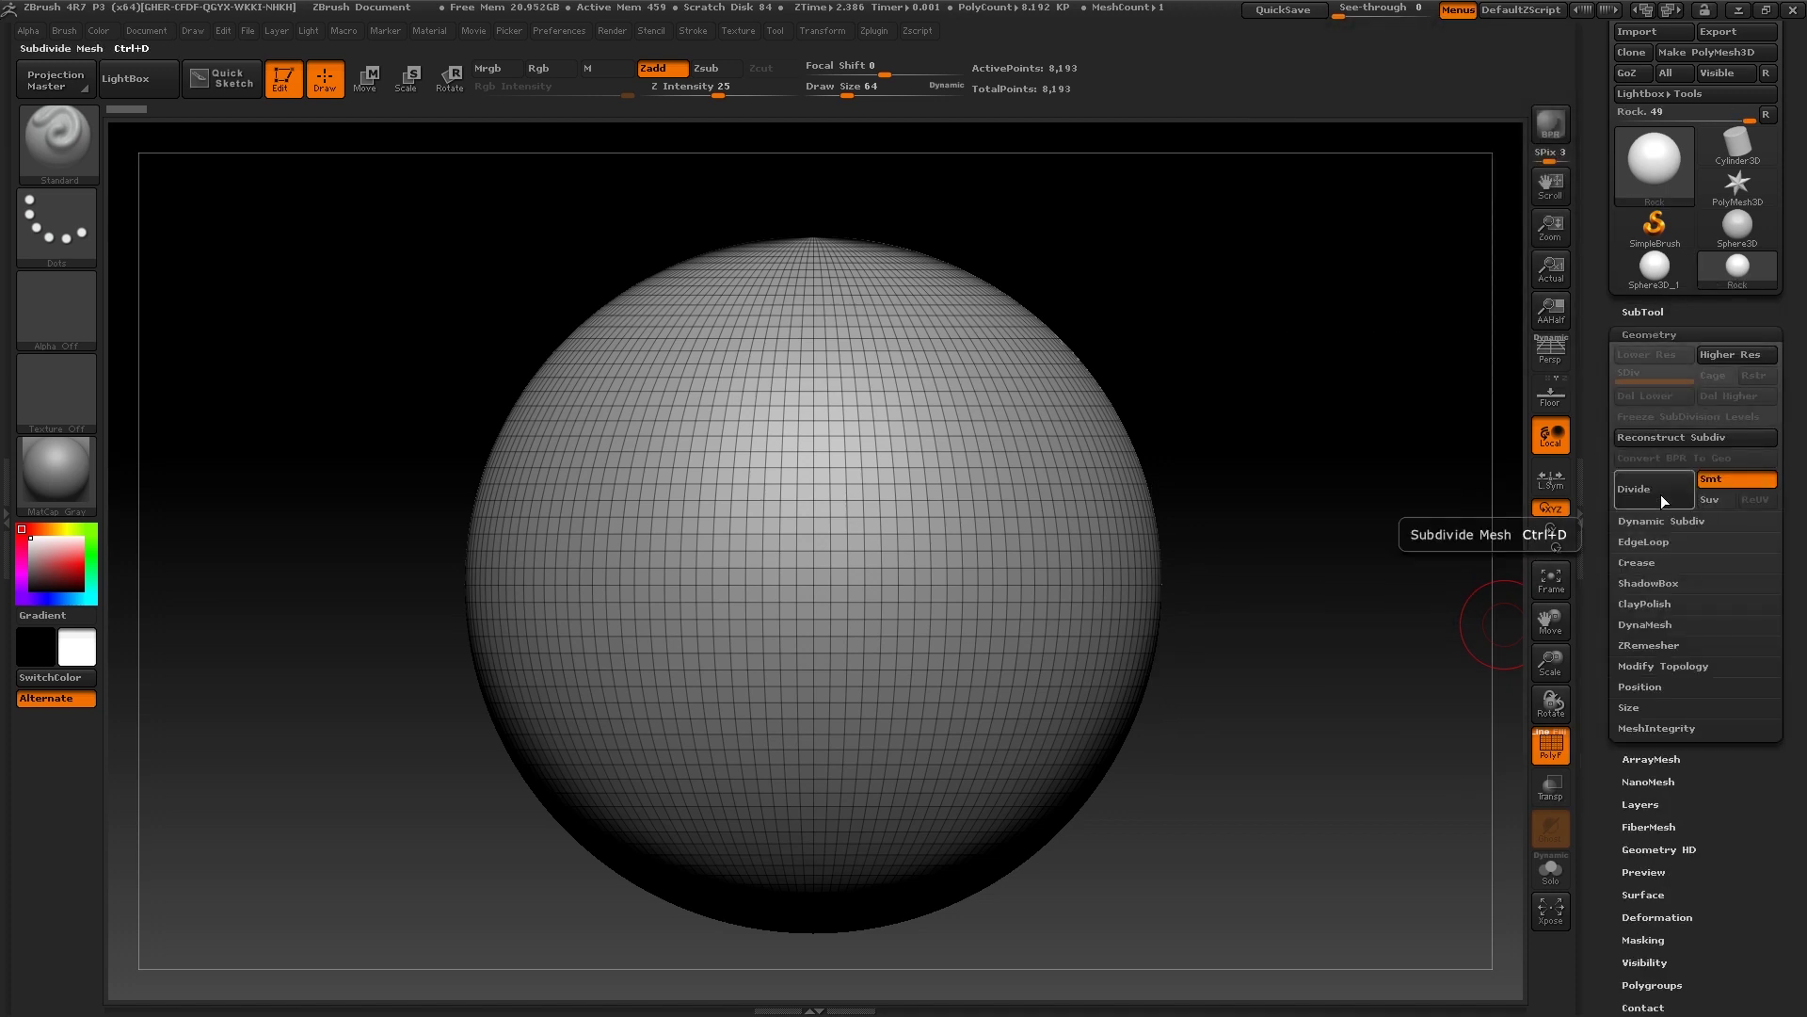
key("ctrl+d")
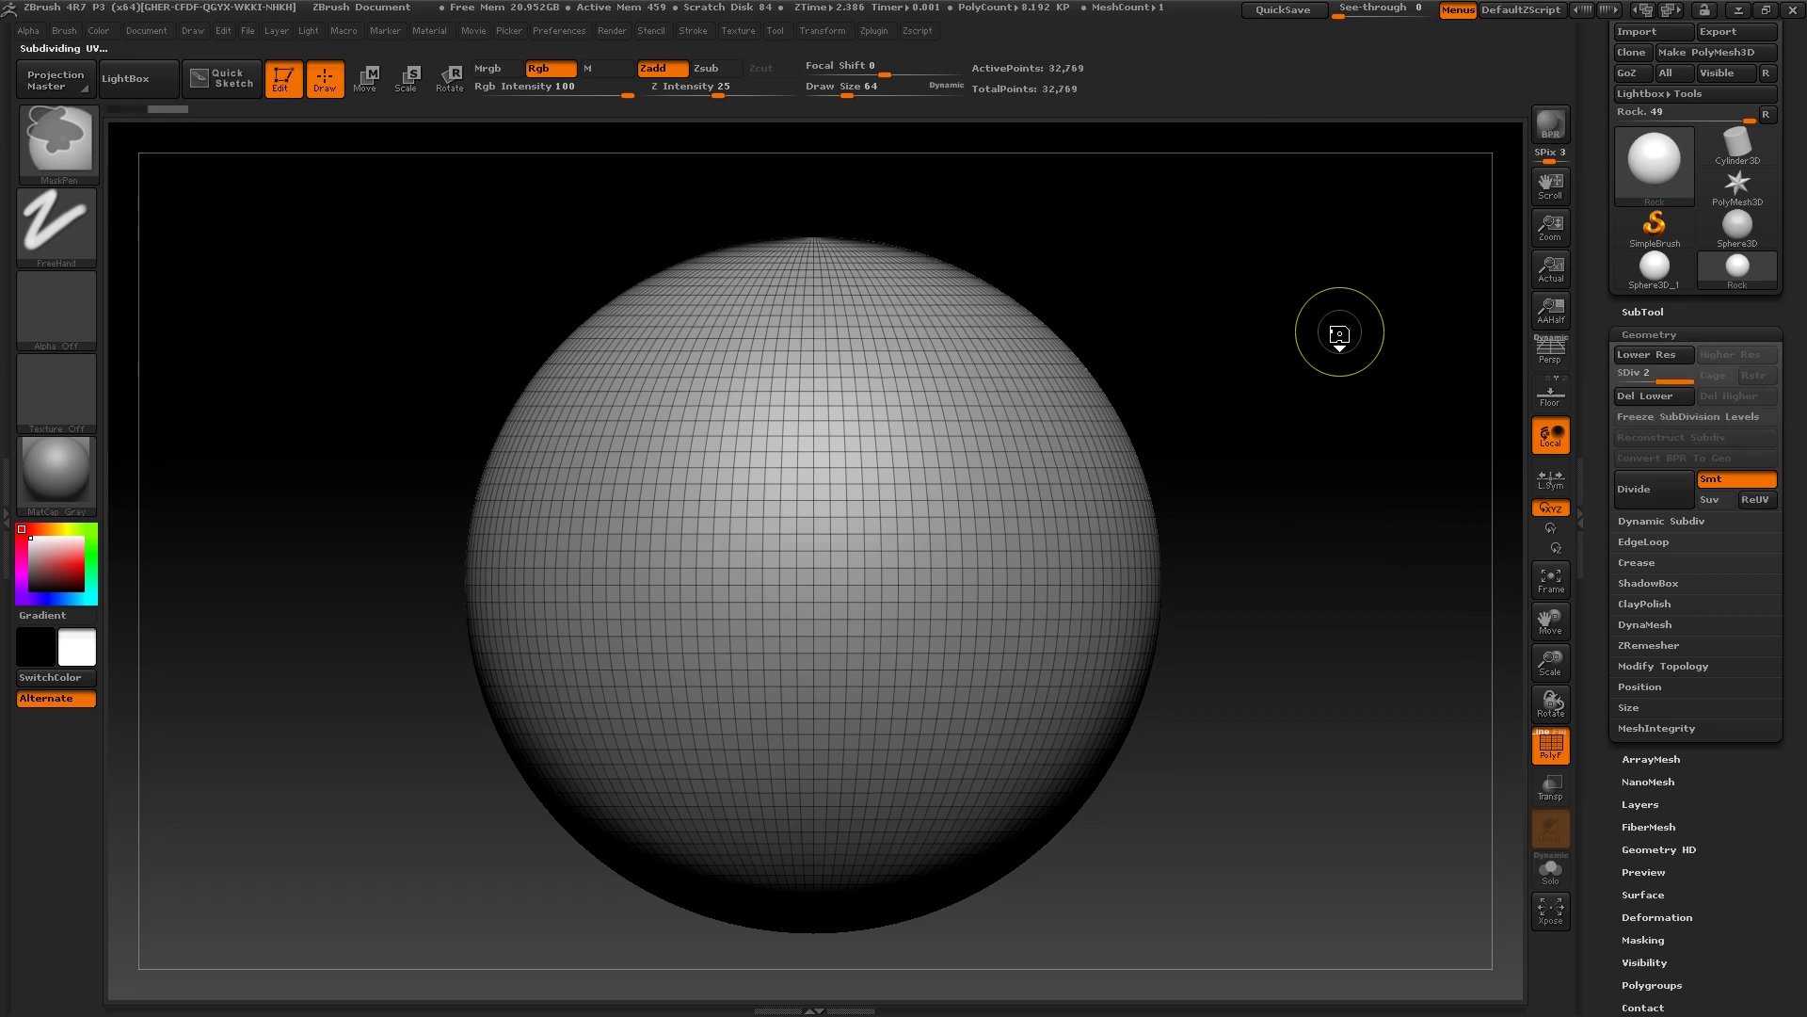
left_click(1551, 746)
left_click(1552, 749)
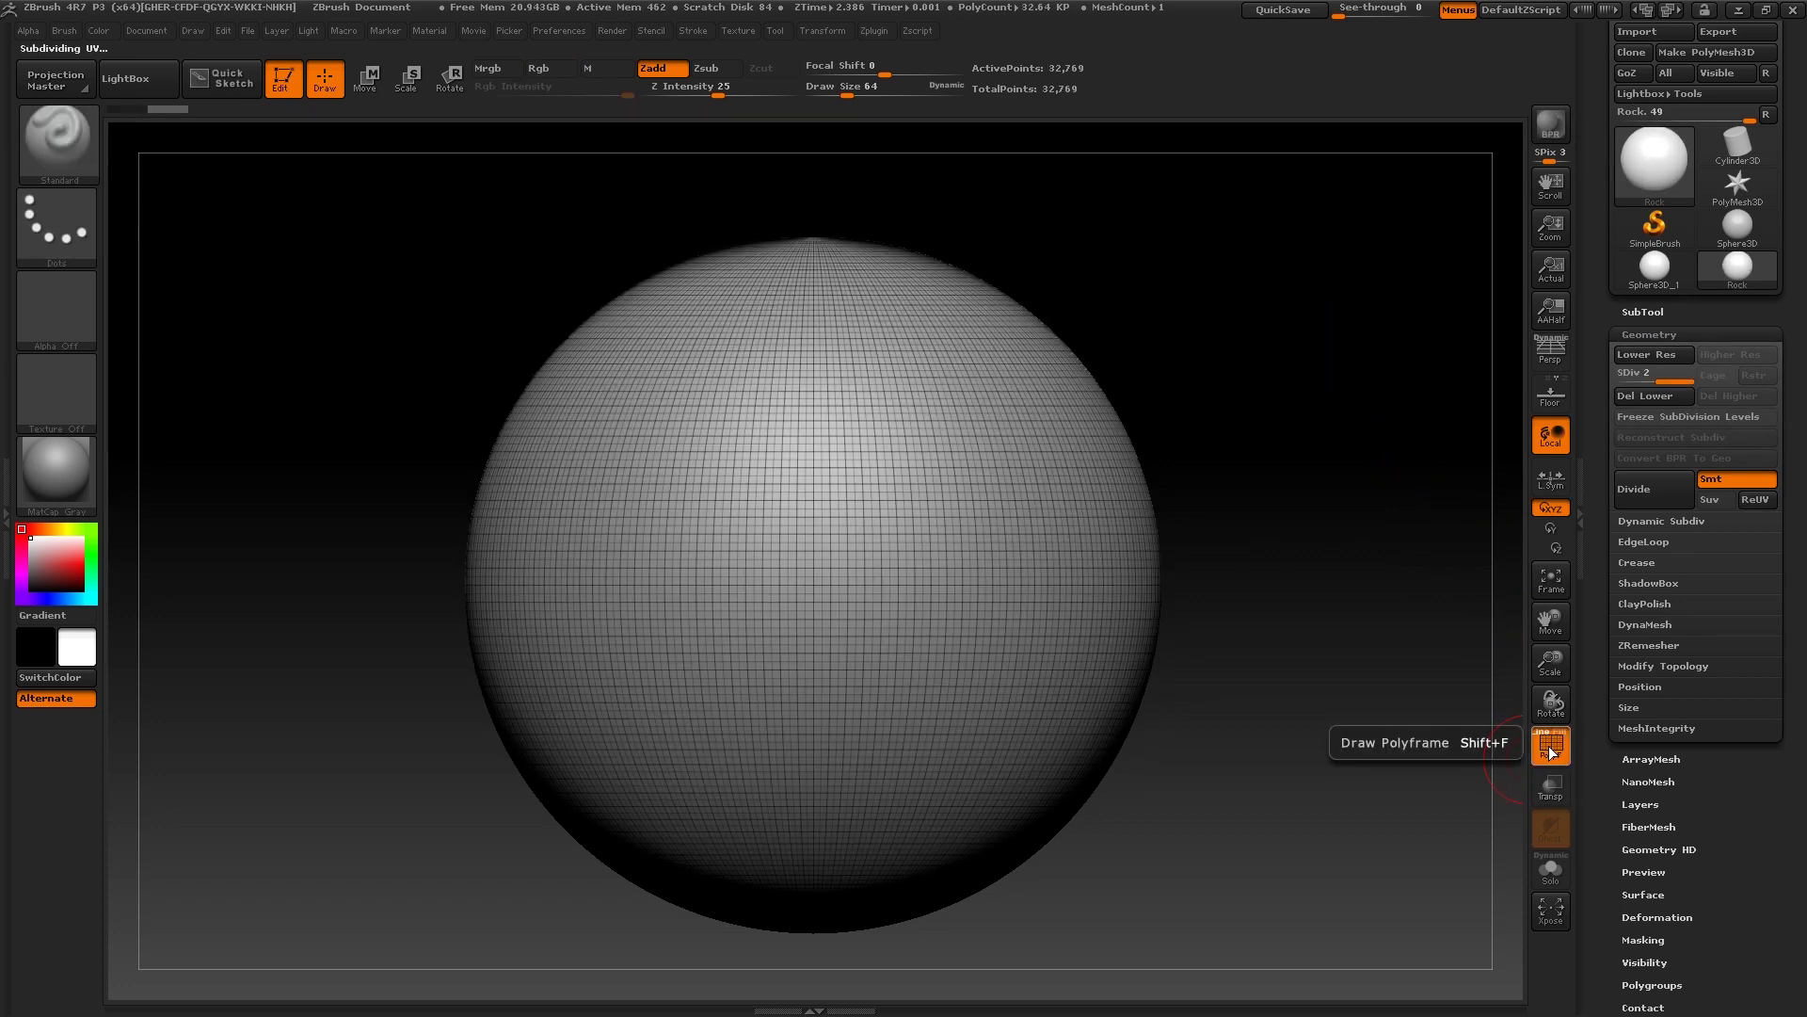
Subdivide the sphere again to subdivision level 3 and turn off the polyframe display
mouse_move(1133, 359)
left_mouse_down()
mouse_move(1164, 345)
mouse_move(1136, 386)
left_mouse_up()
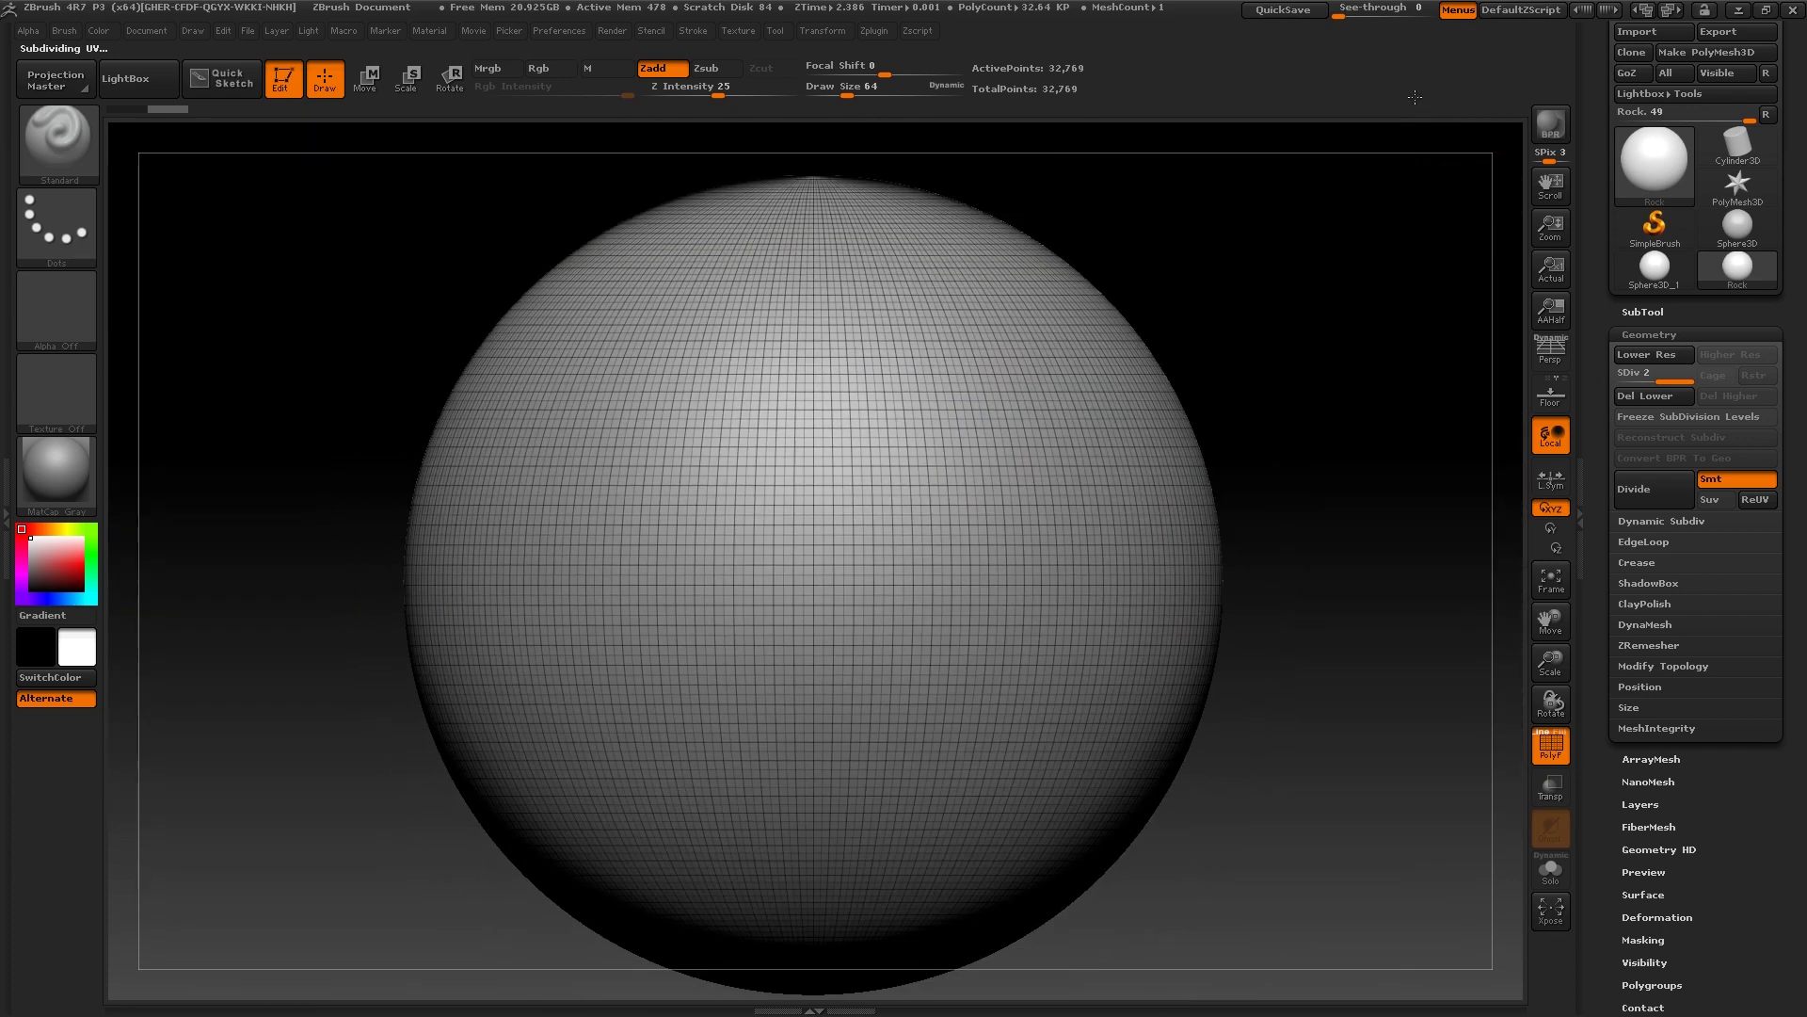
key("f")
left_click_drag(1282, 488, 1281, 477, "alt")
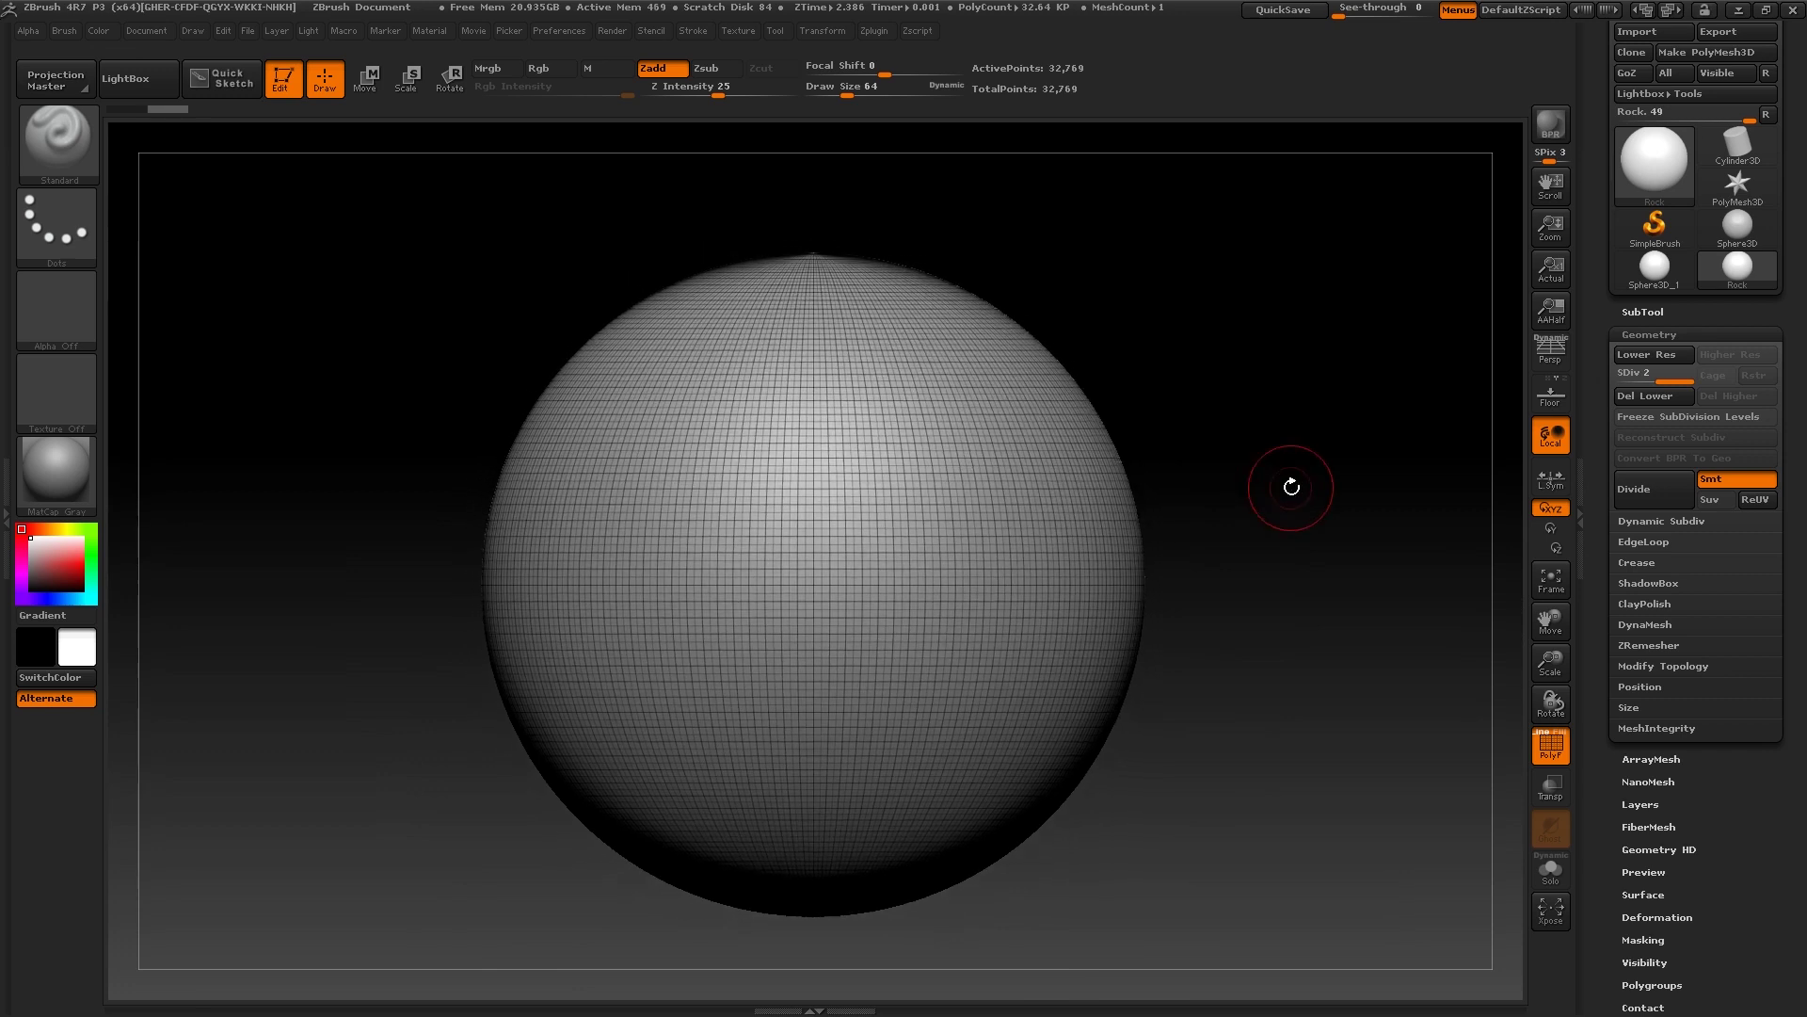
key("ctrl")
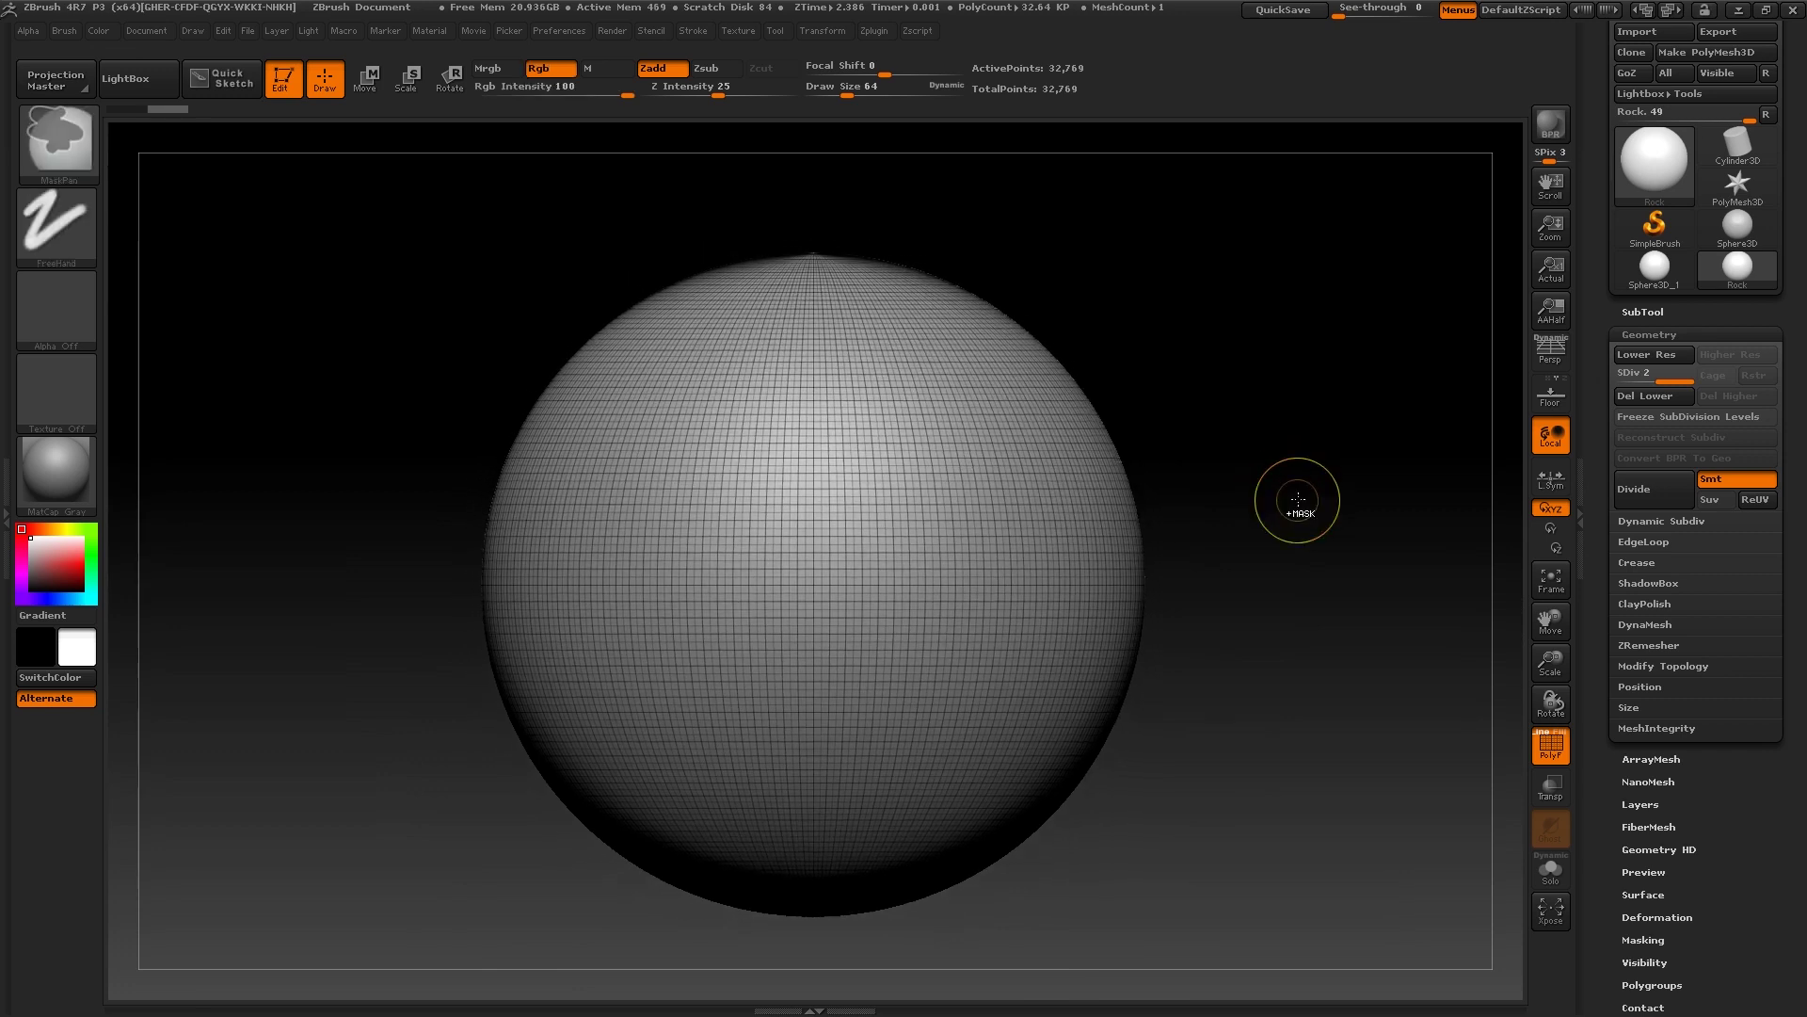
key("ctrl+d")
key("shift+f")
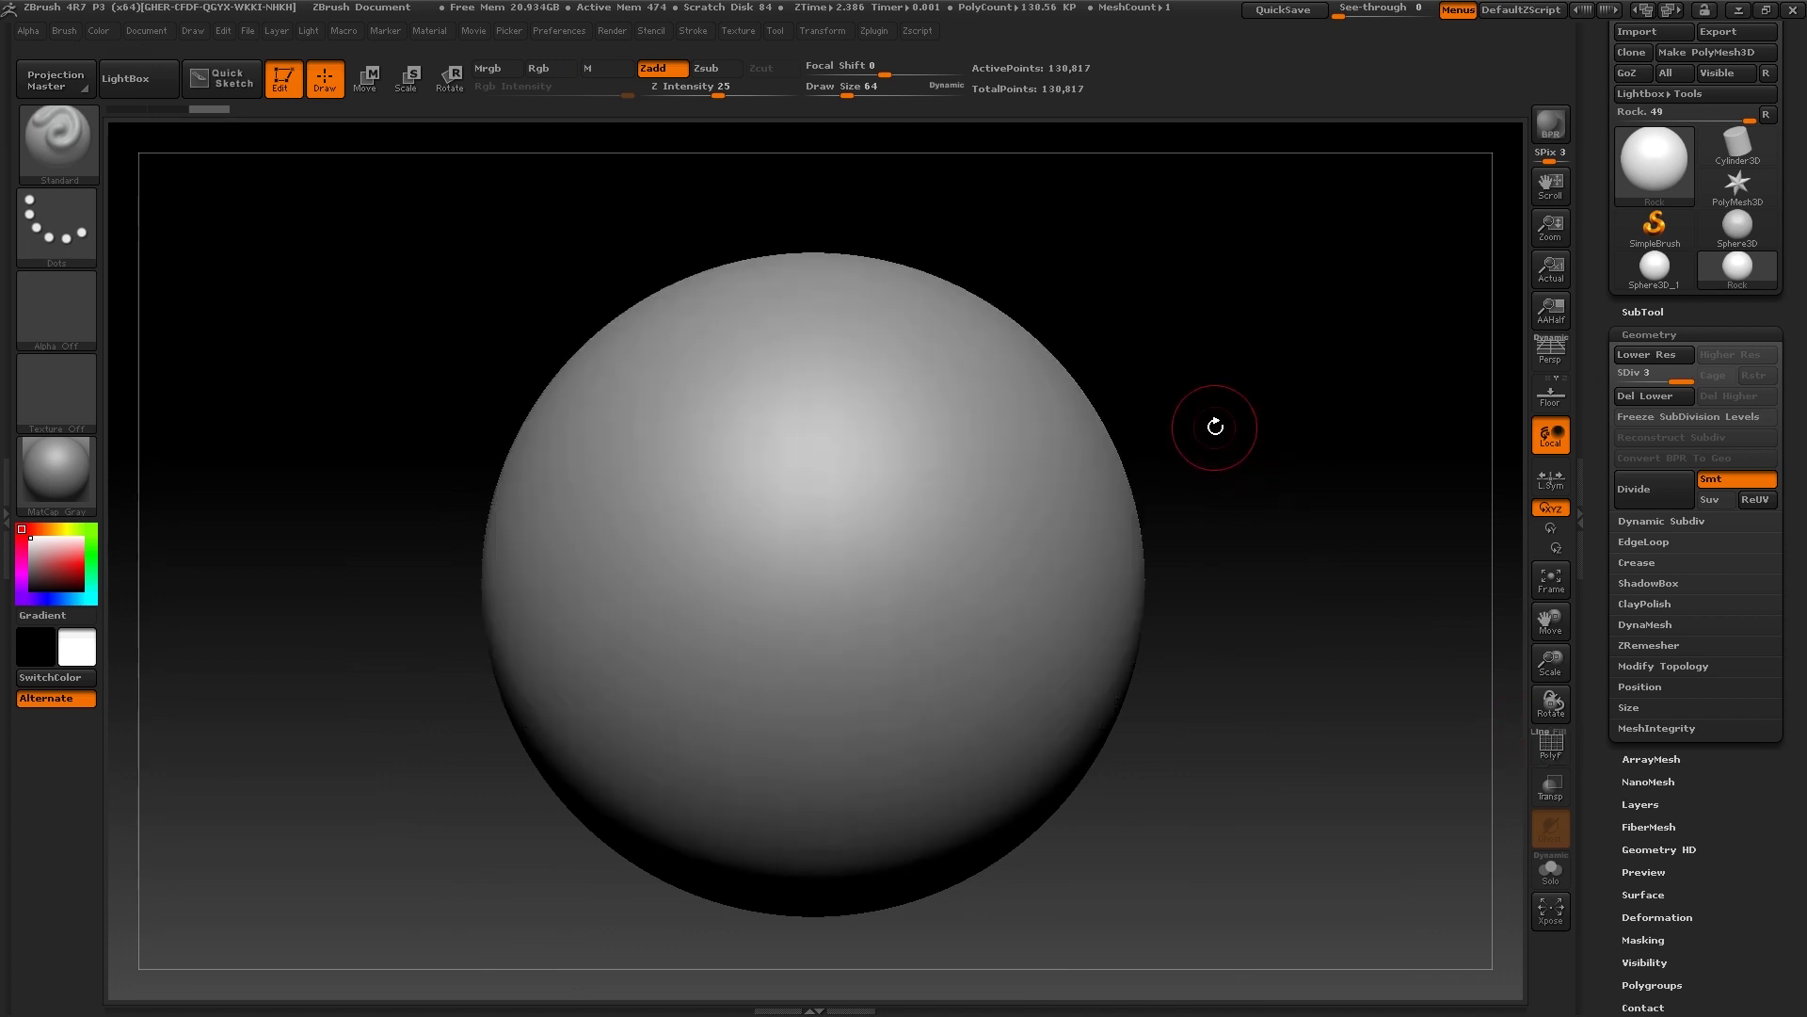
key("ctrl")
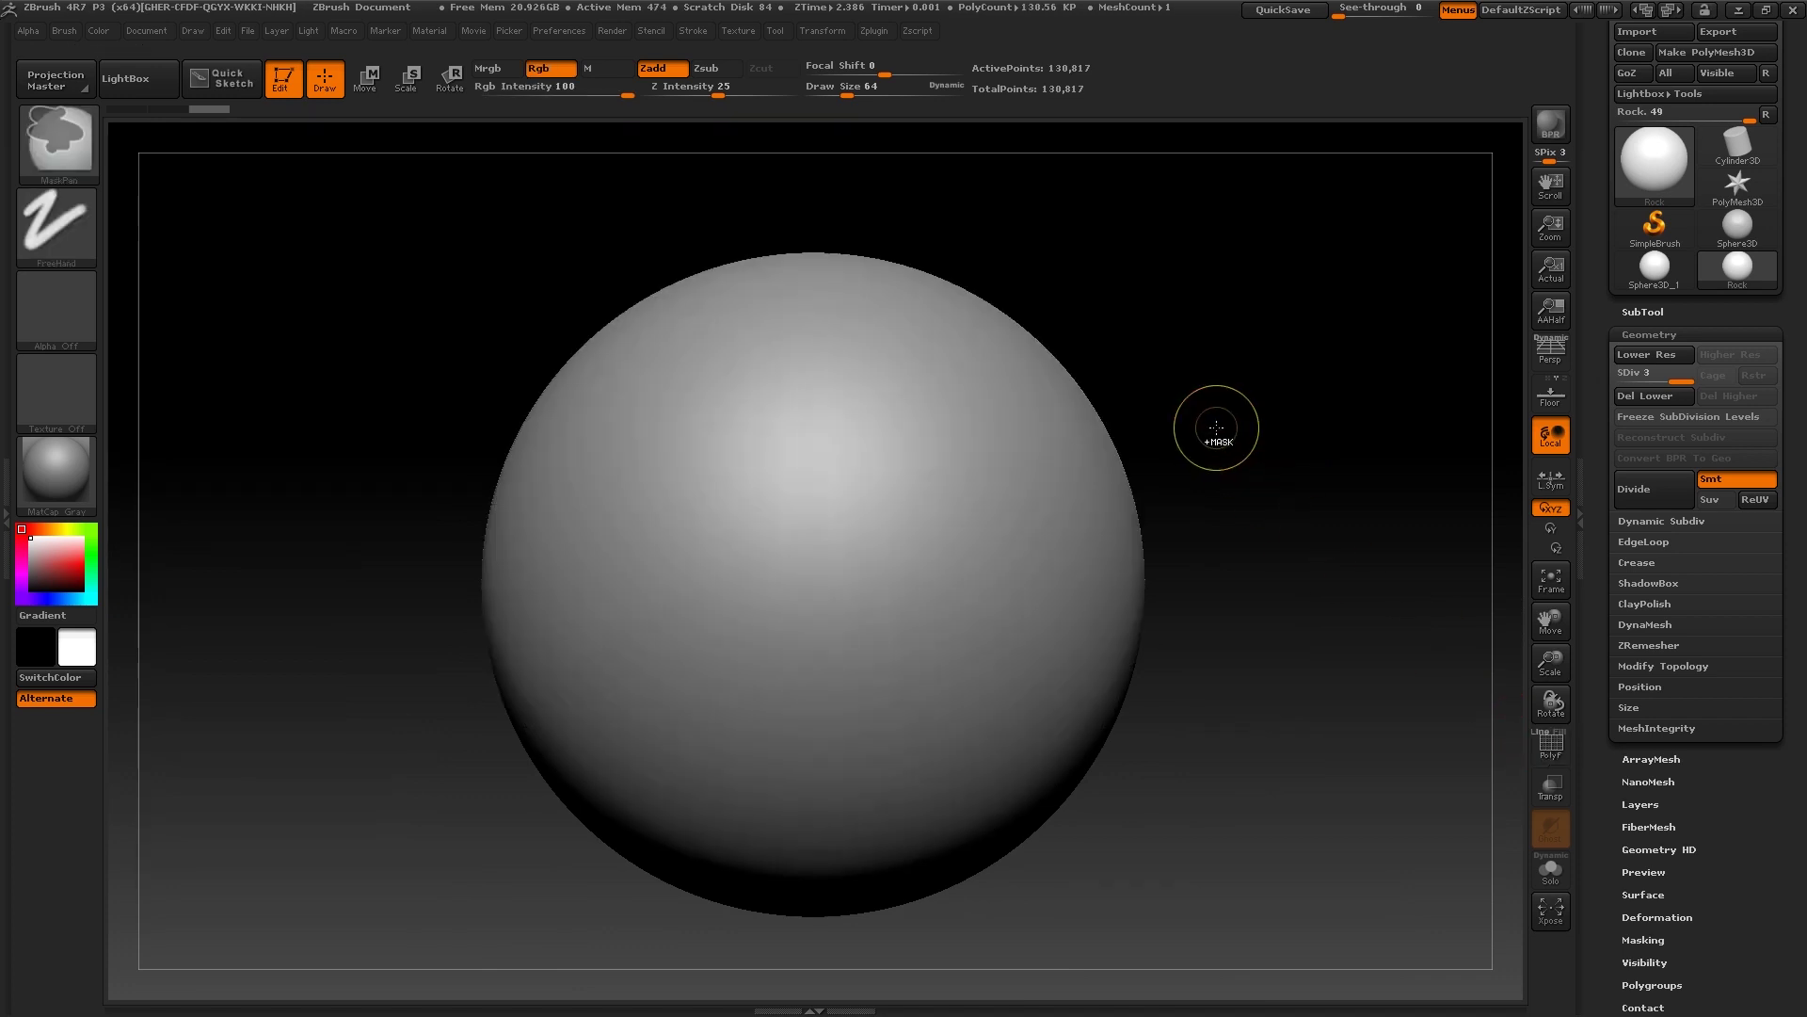
key("ctrl")
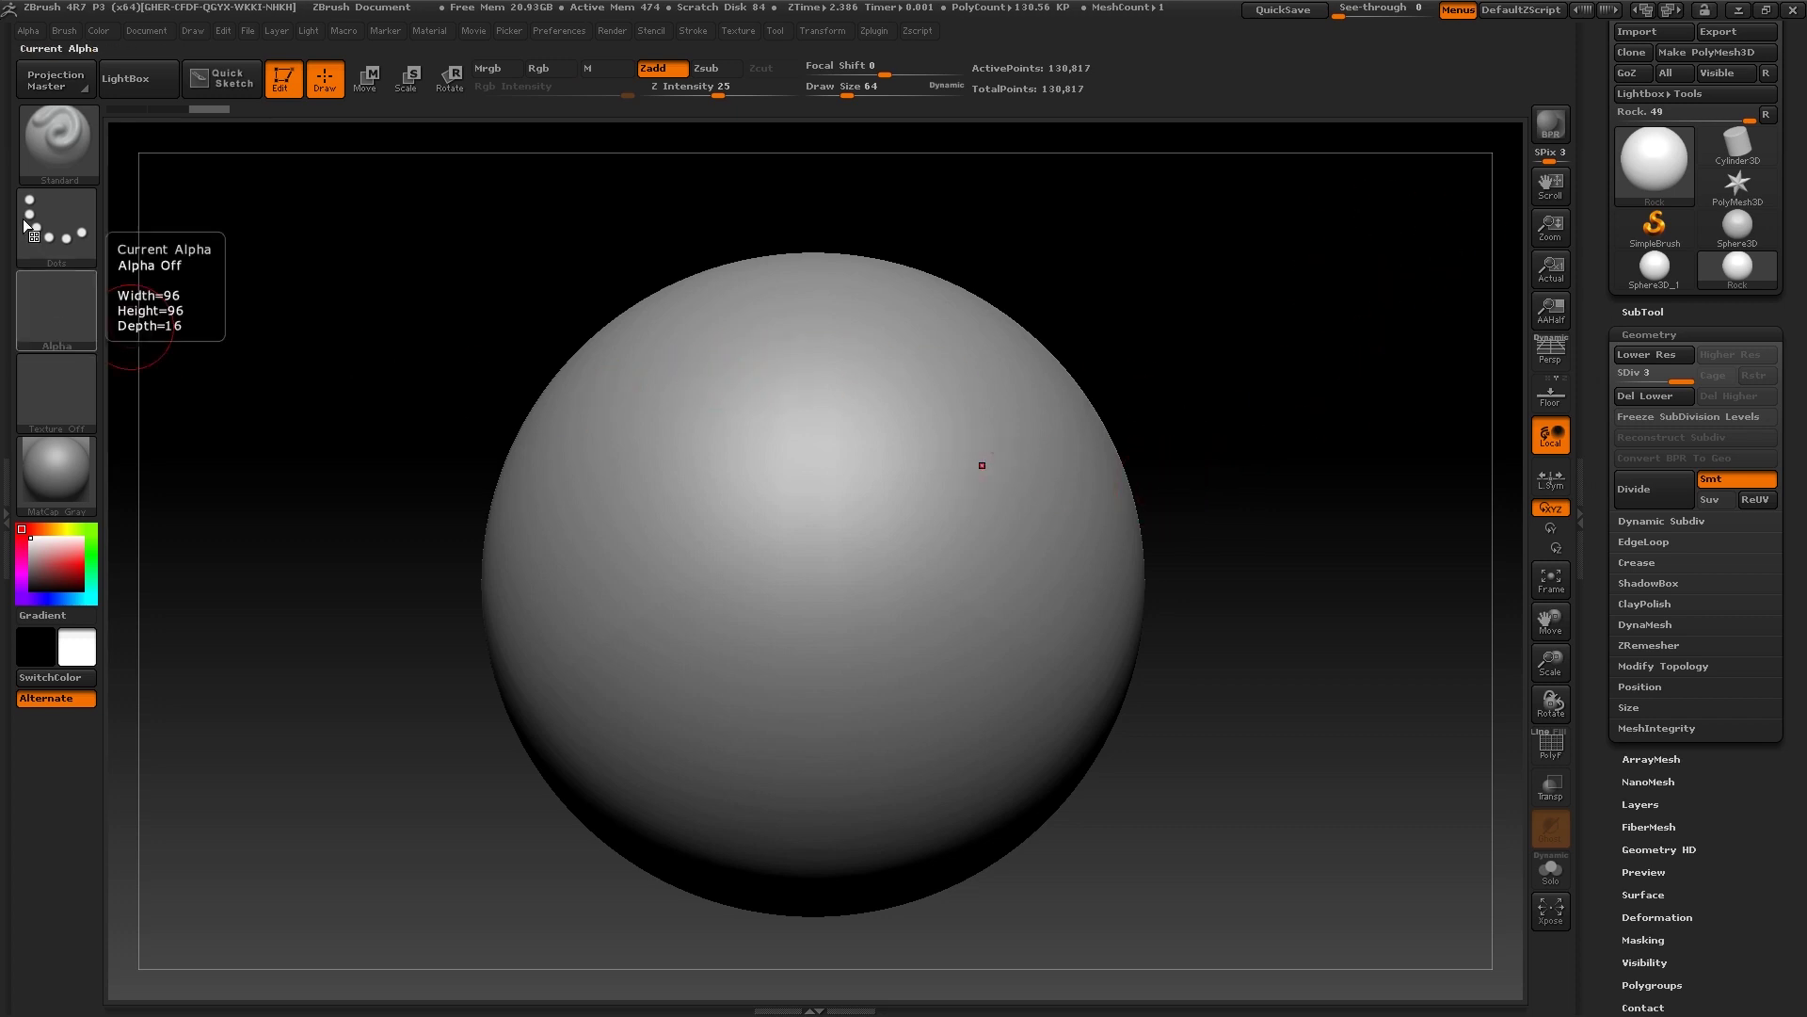
Choose the ClayBuildup brush from the sculpting brush library
left_click(81, 160)
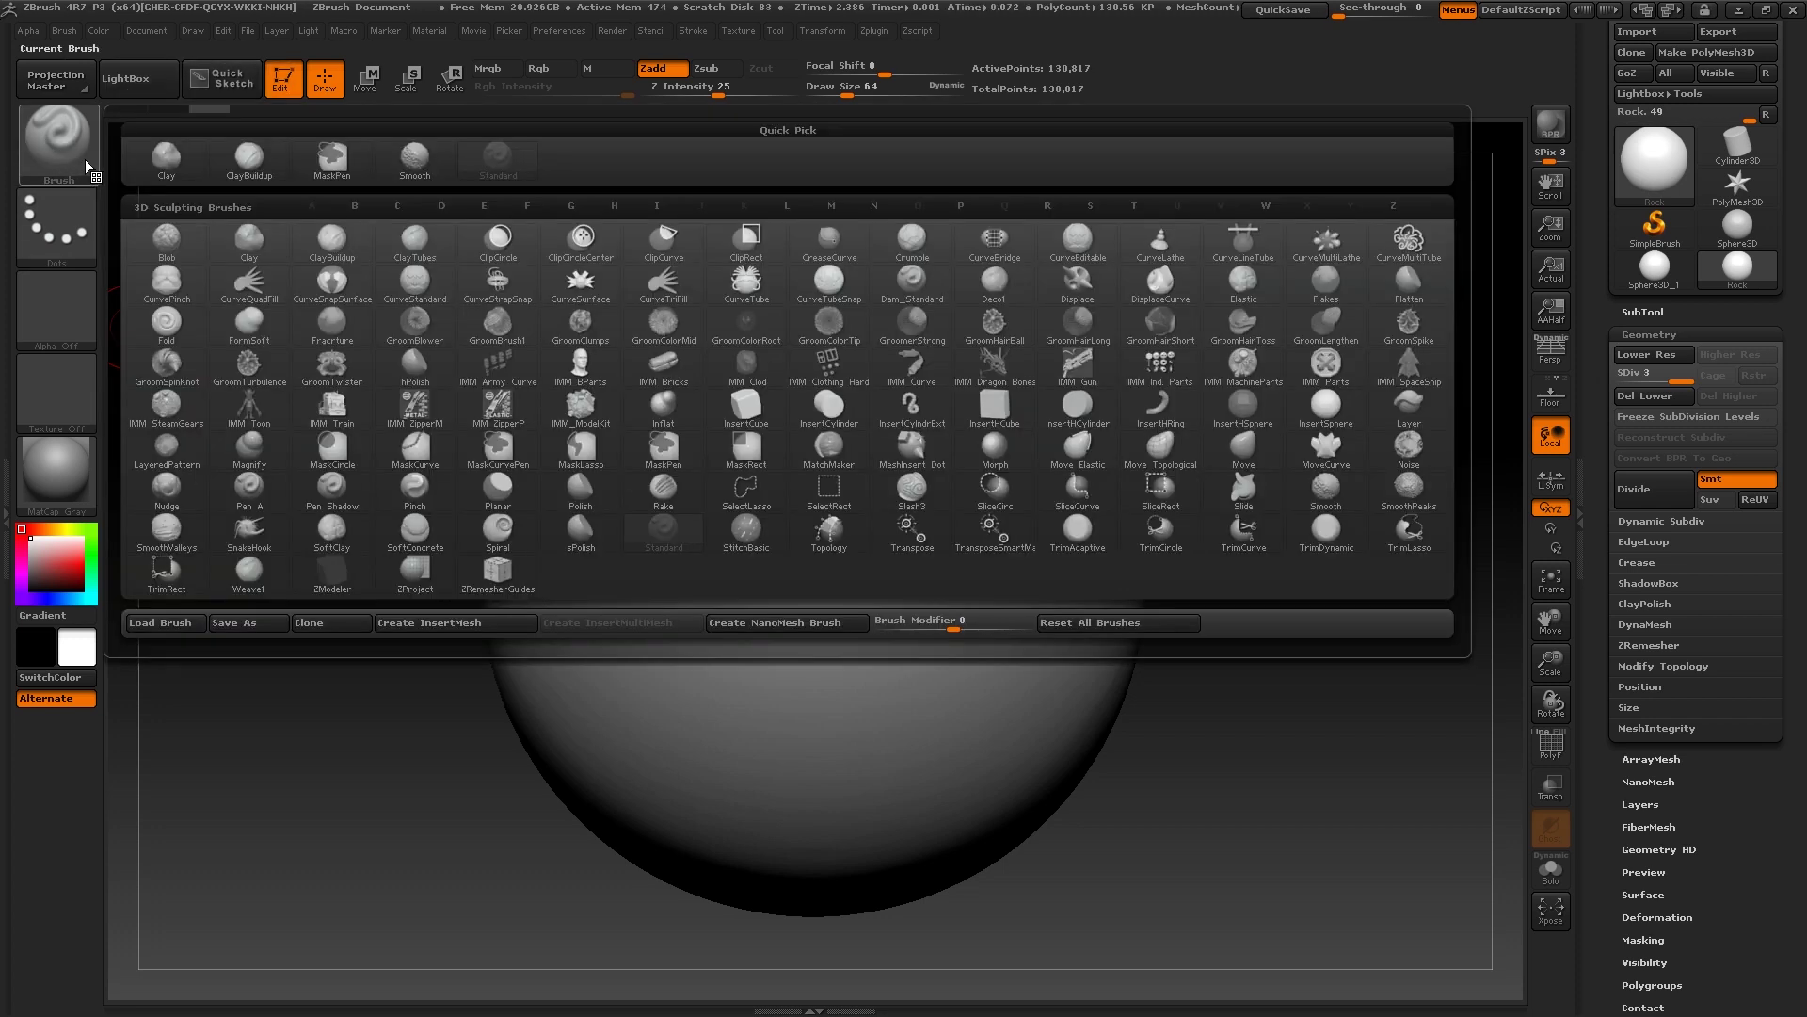
mouse_move(260, 162)
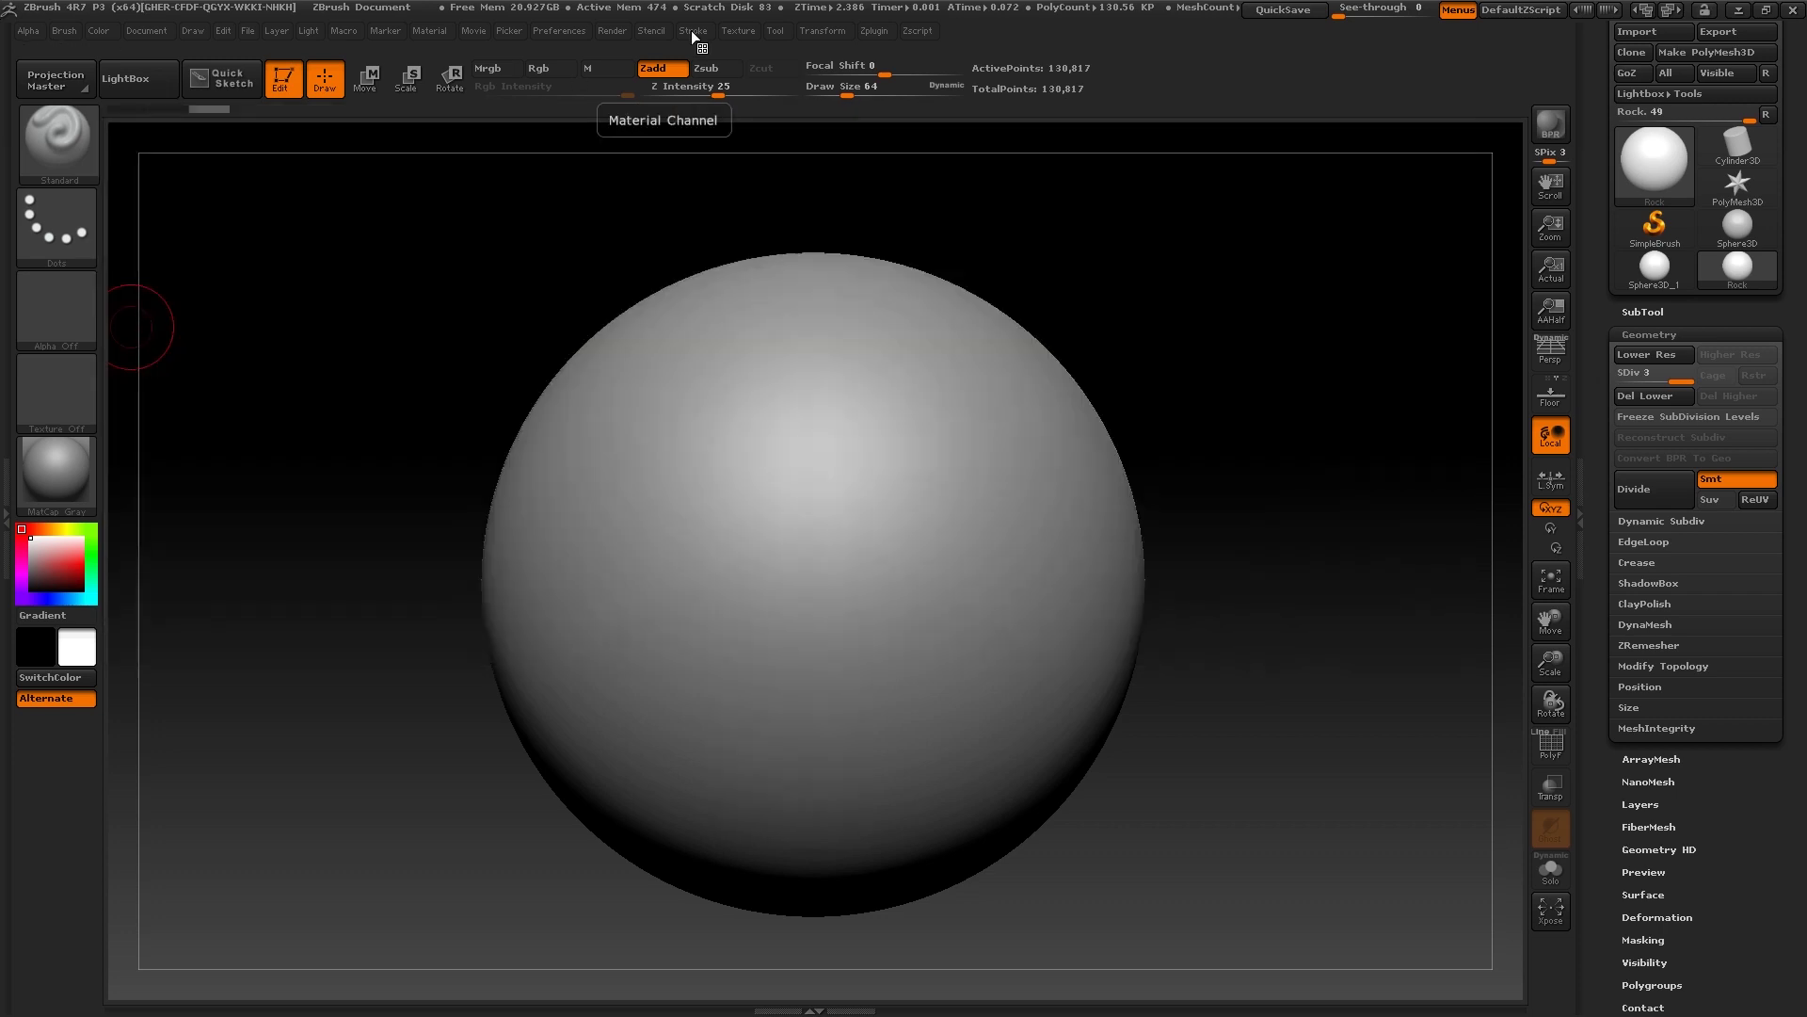
key("b")
key("c")
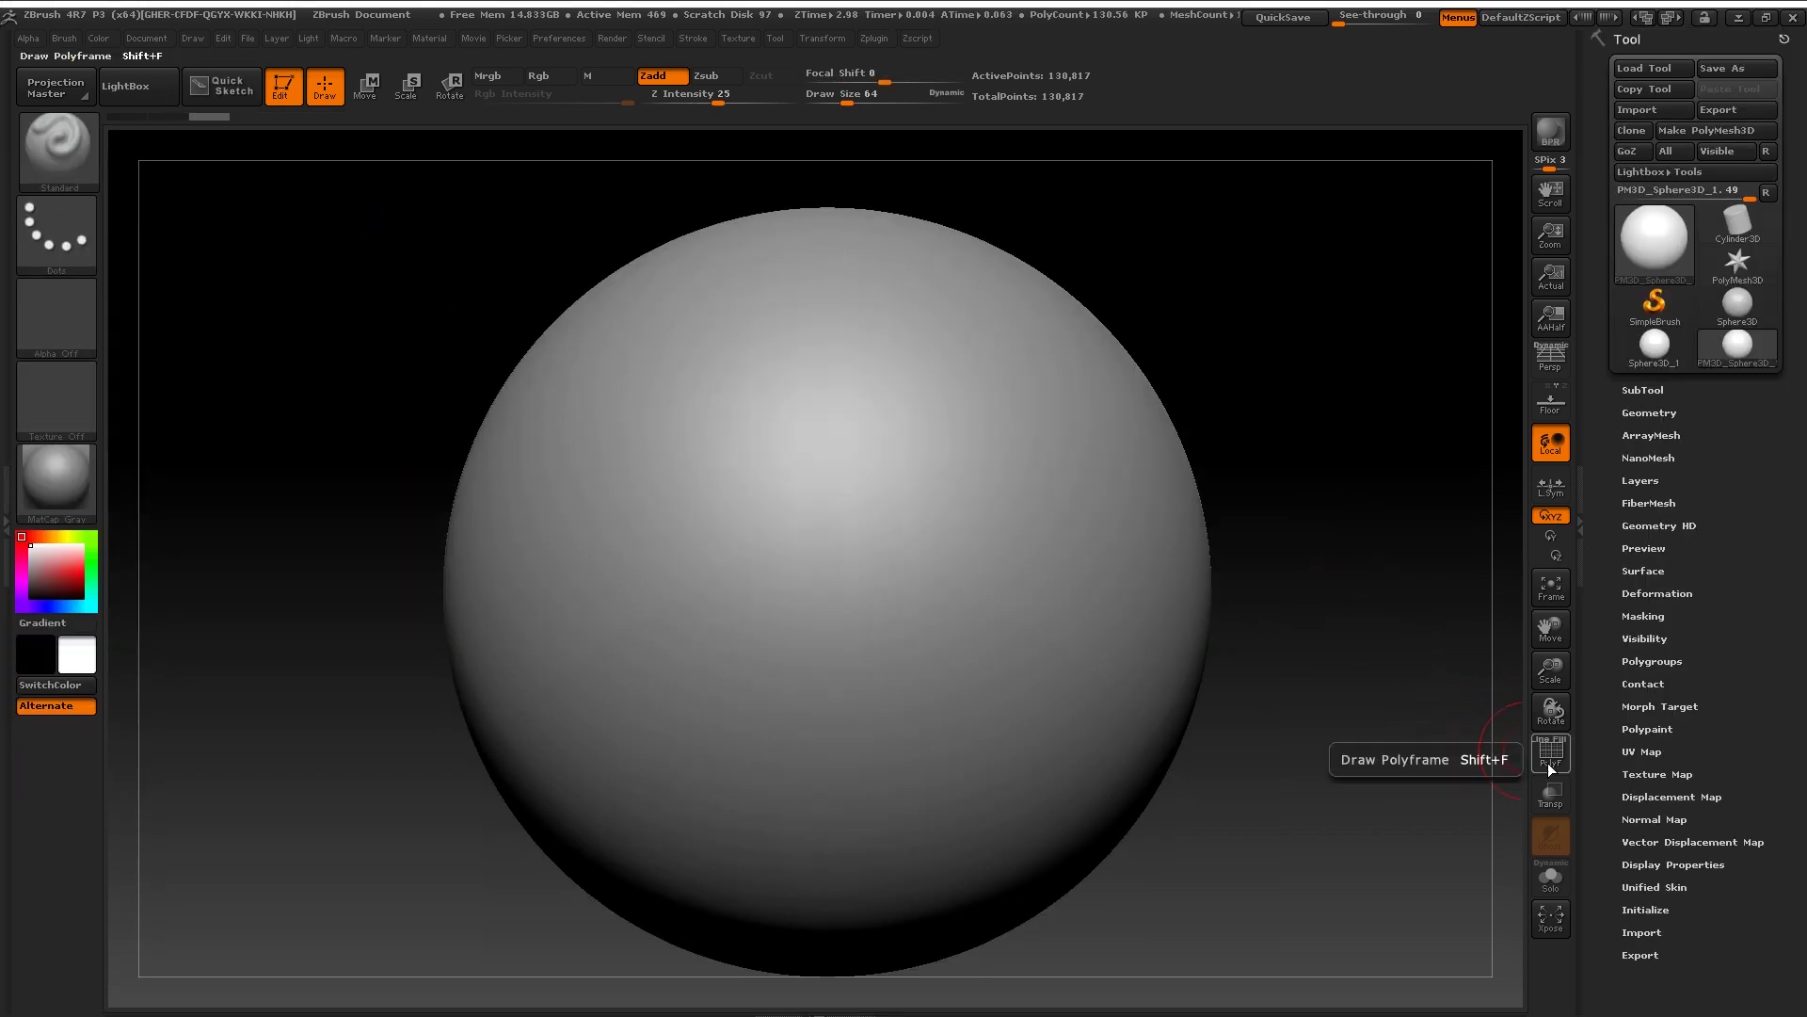
Examine the sphere's mesh density with the polyframe displayed, and hide the polyframe again
left_click(1552, 754)
left_click(1565, 742)
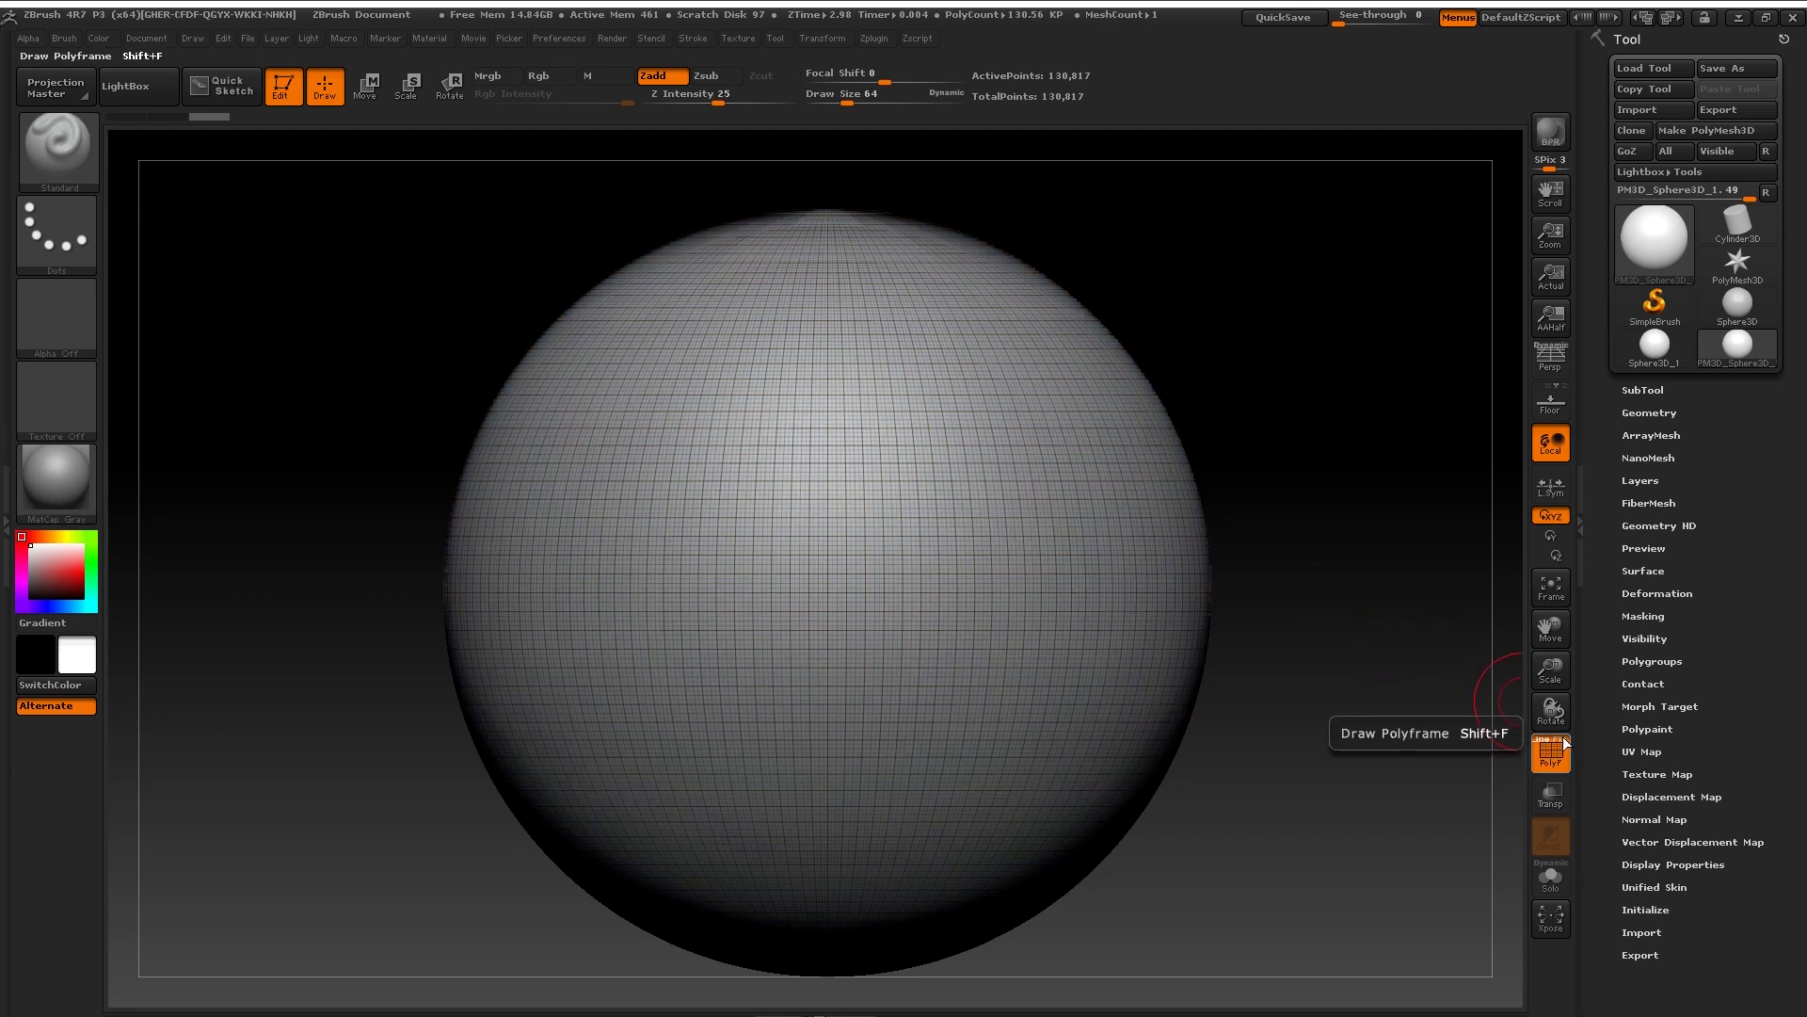
left_click_drag(1372, 699, 1477, 733, "alt")
left_click(1551, 761)
mouse_move(1150, 371)
left_mouse_down("alt")
mouse_move(1177, 508)
mouse_move(1048, 274)
mouse_move(1016, 533)
mouse_move(1291, 468)
mouse_move(1017, 380)
mouse_move(1138, 476)
mouse_move(1174, 376)
mouse_move(1143, 377)
left_mouse_up("alt")
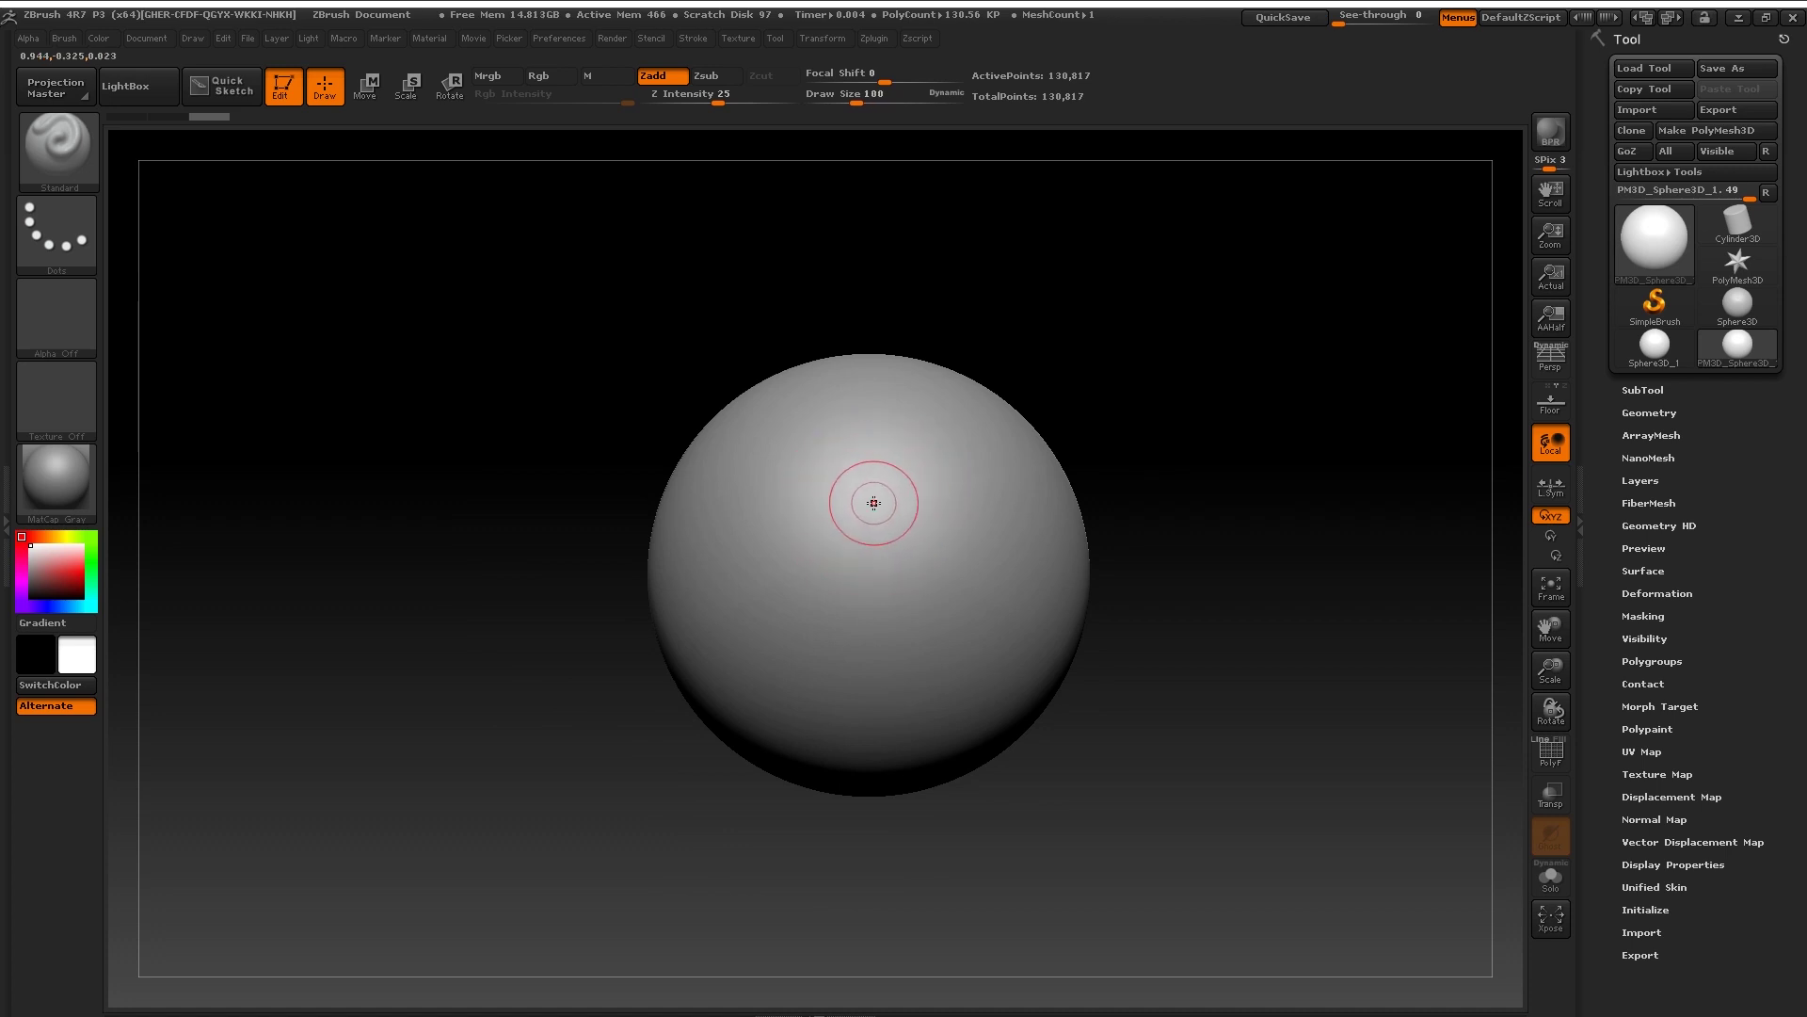
Try out the ClayBuildup brush with a few strokes across the front of the sphere
key("b")
key("c")
key("b")
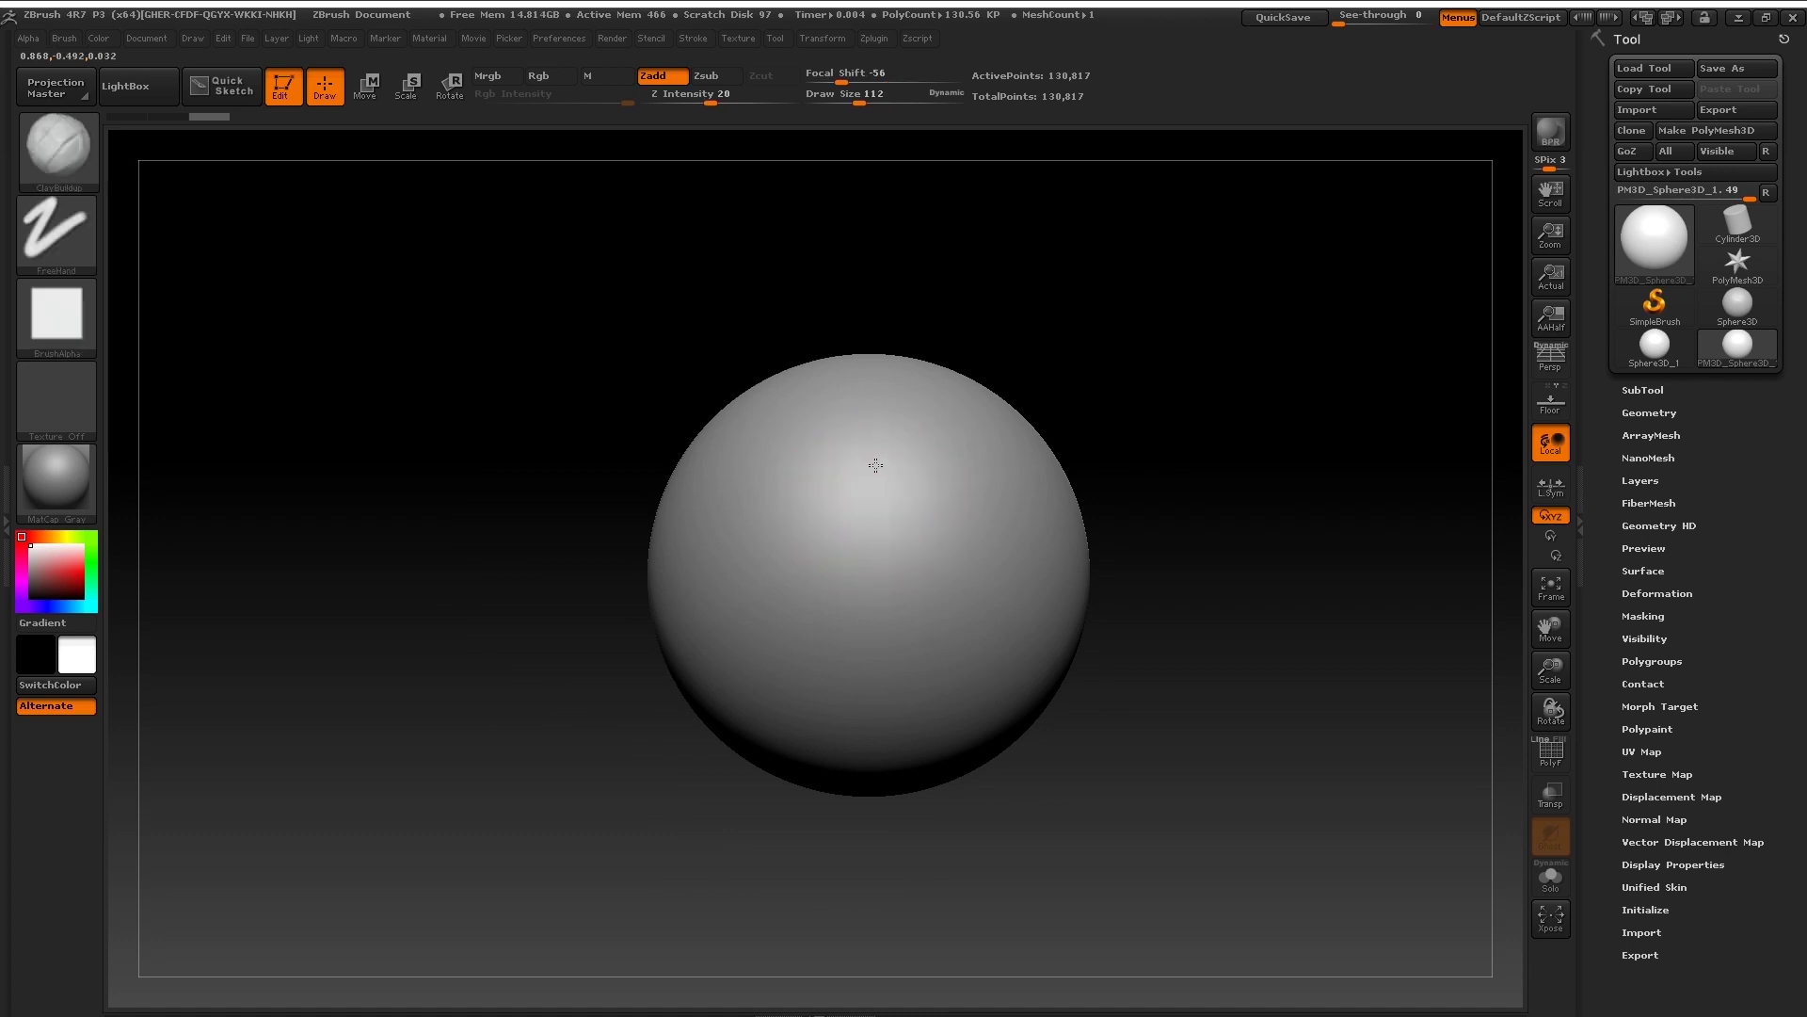
left_click_drag(852, 452, 922, 591)
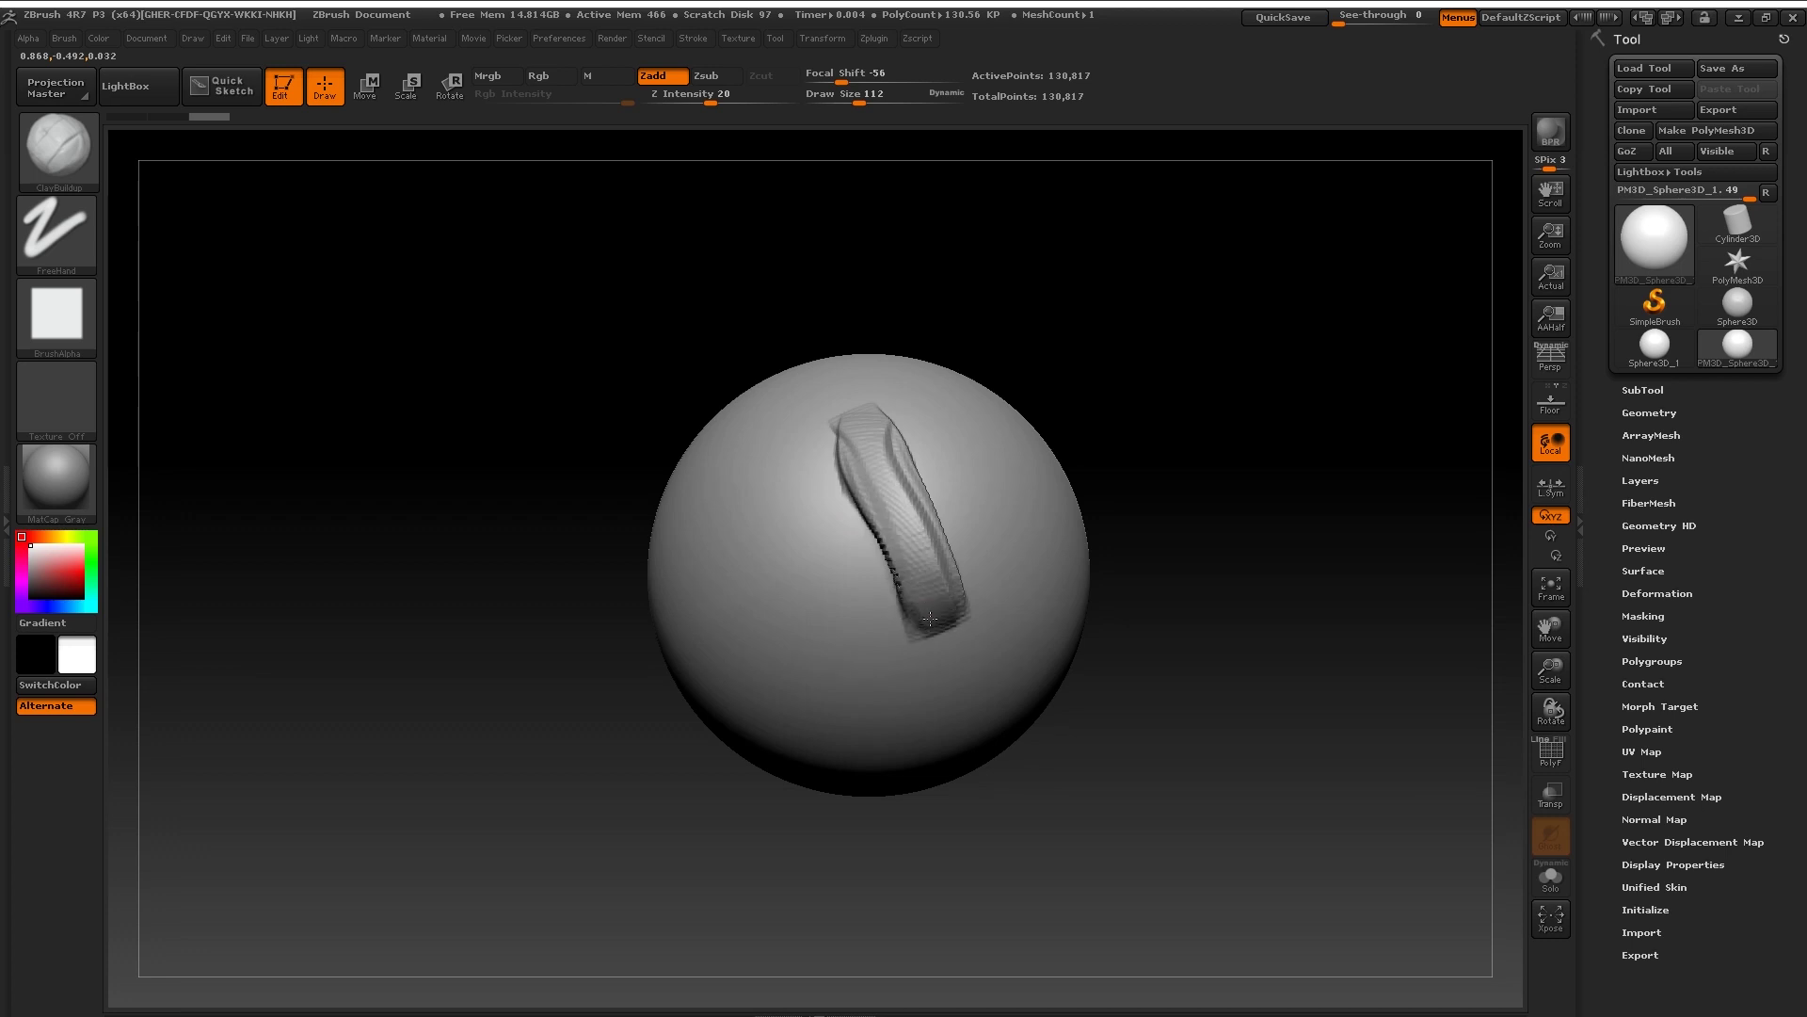
mouse_move(774, 520)
left_mouse_down()
mouse_move(833, 668)
mouse_move(763, 466)
mouse_move(833, 677)
mouse_move(821, 530)
left_mouse_up()
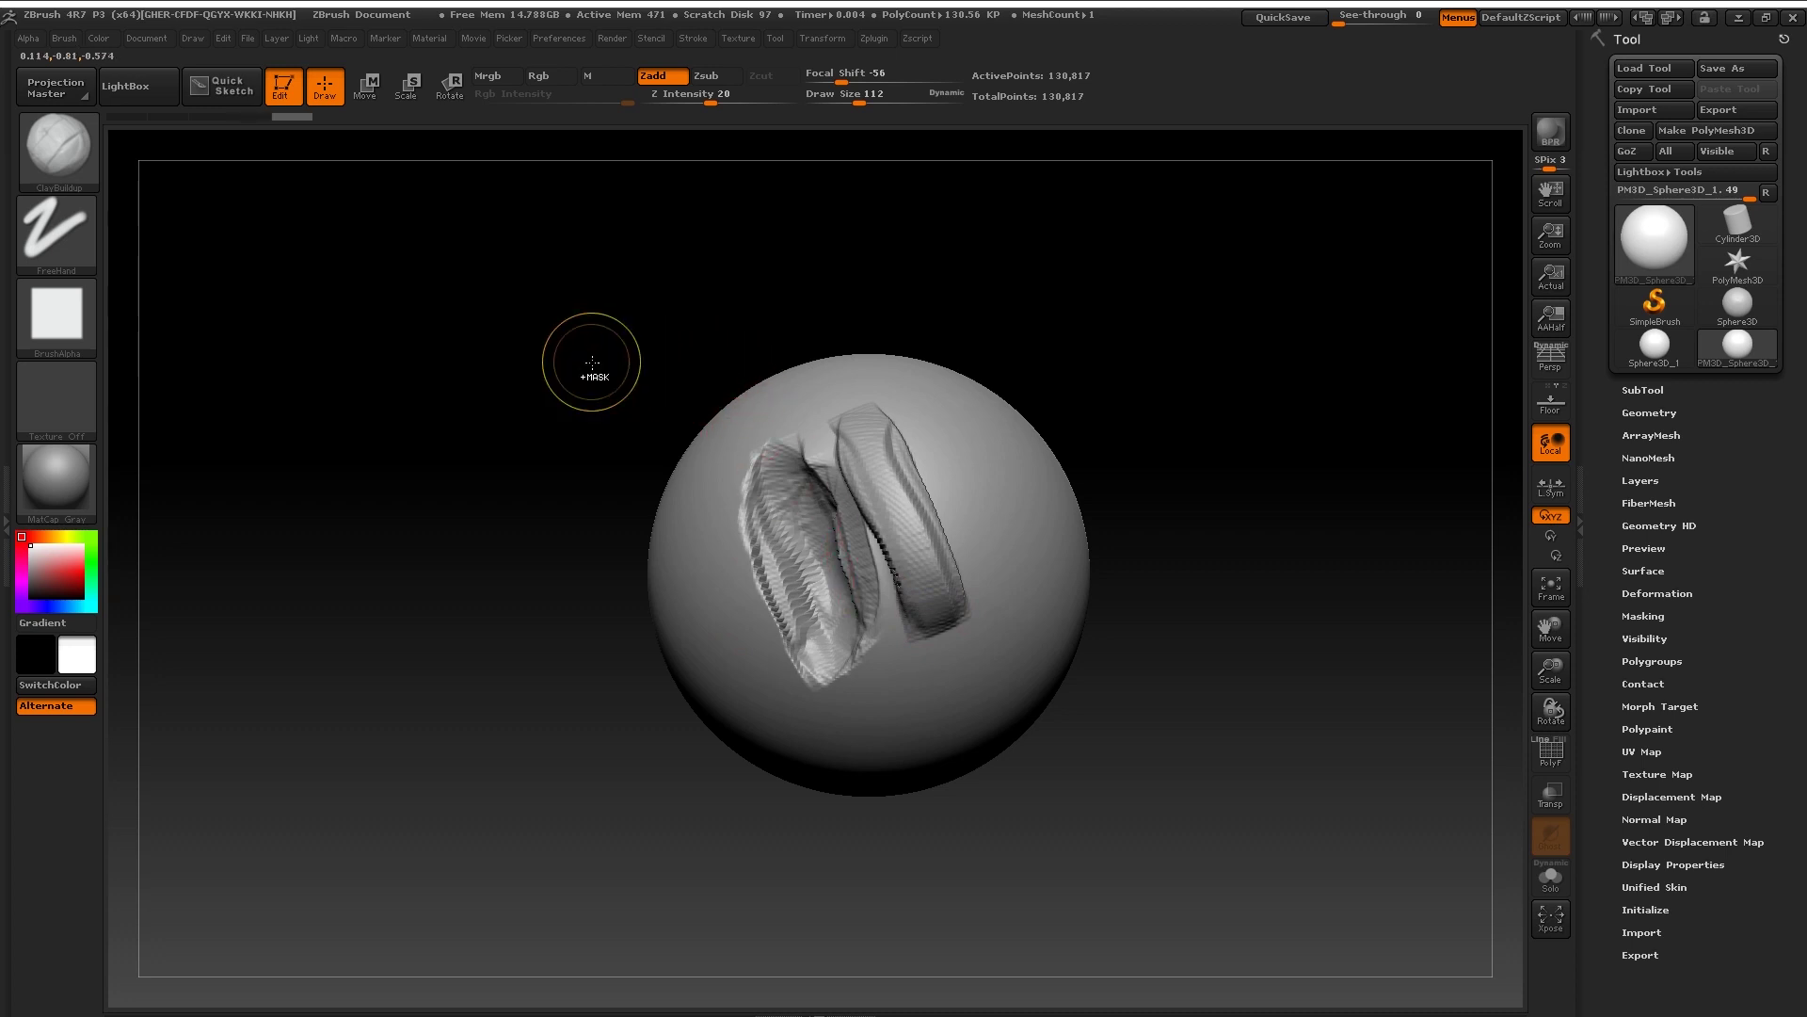
Undo all the test strokes on the sphere
key("ctrl+z")
key("ctrl+z")
key("ctrl+z")
key("ctrl+z")
key("ctrl+z")
key("ctrl+z")
key("ctrl+z")
key("ctrl+z")
key("ctrl+z")
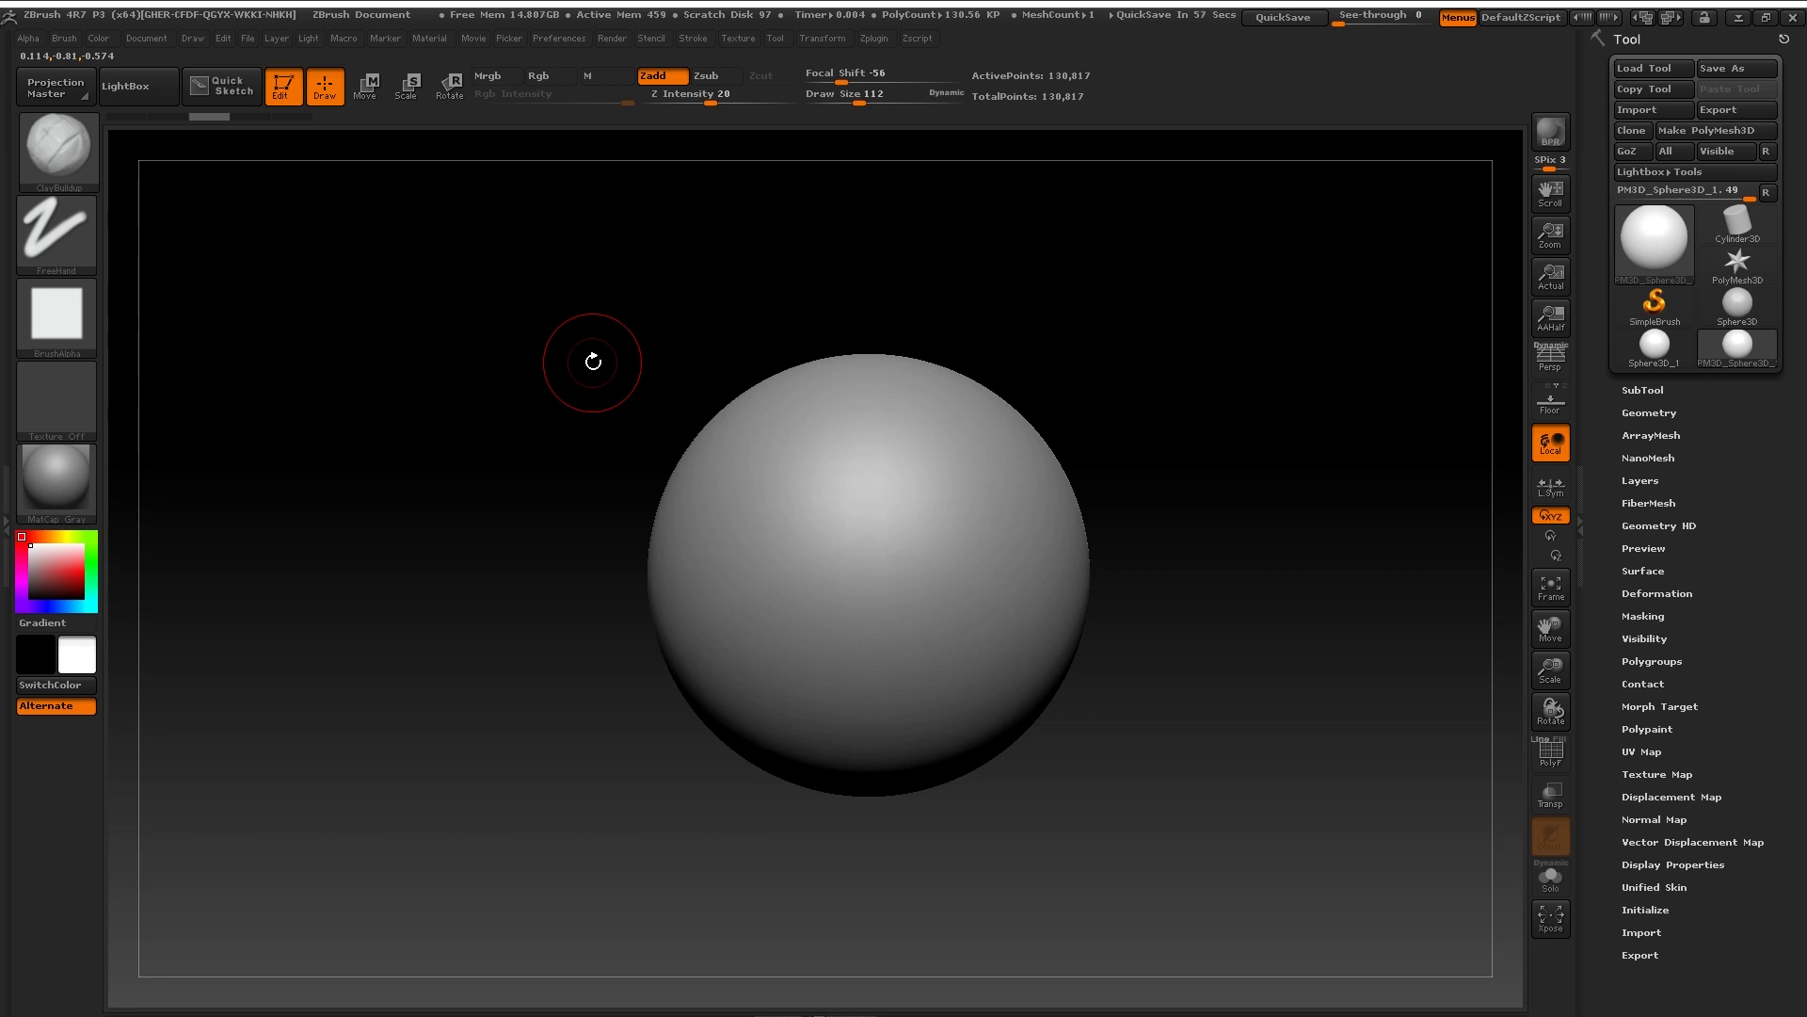
left_click_drag(641, 354, 610, 451, "alt")
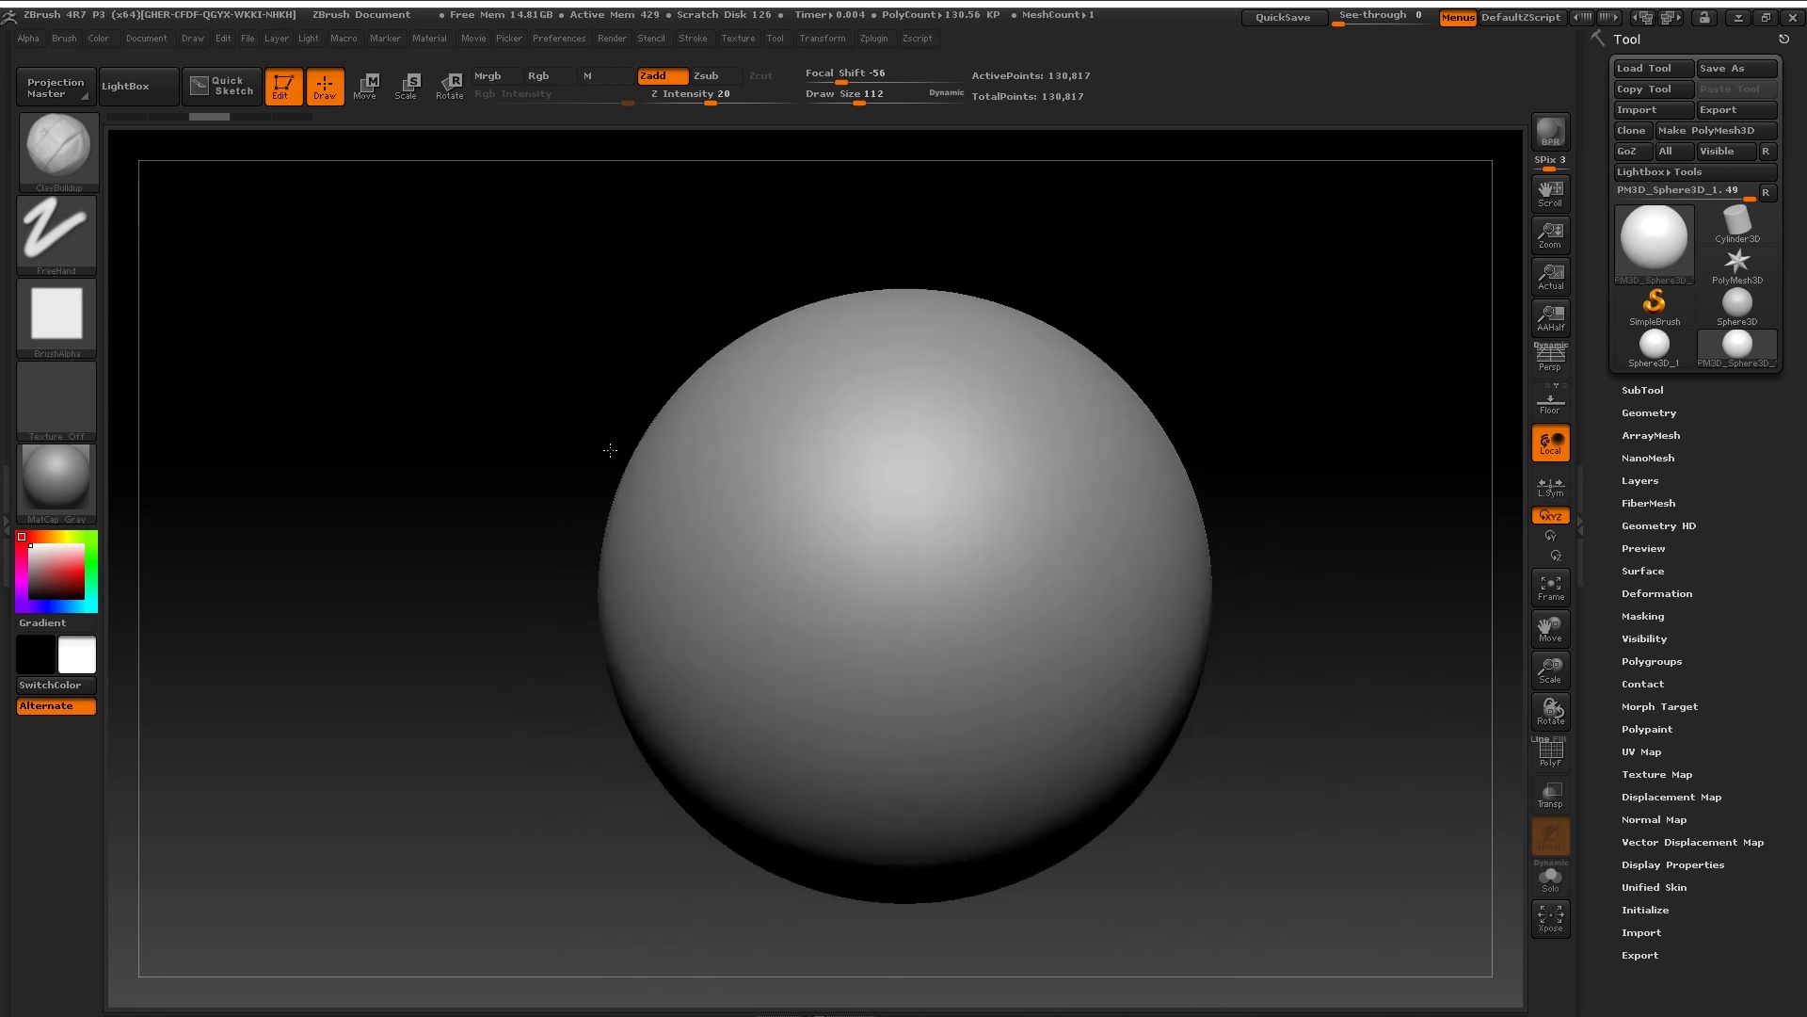
left_click_drag(570, 344, 522, 359, "alt")
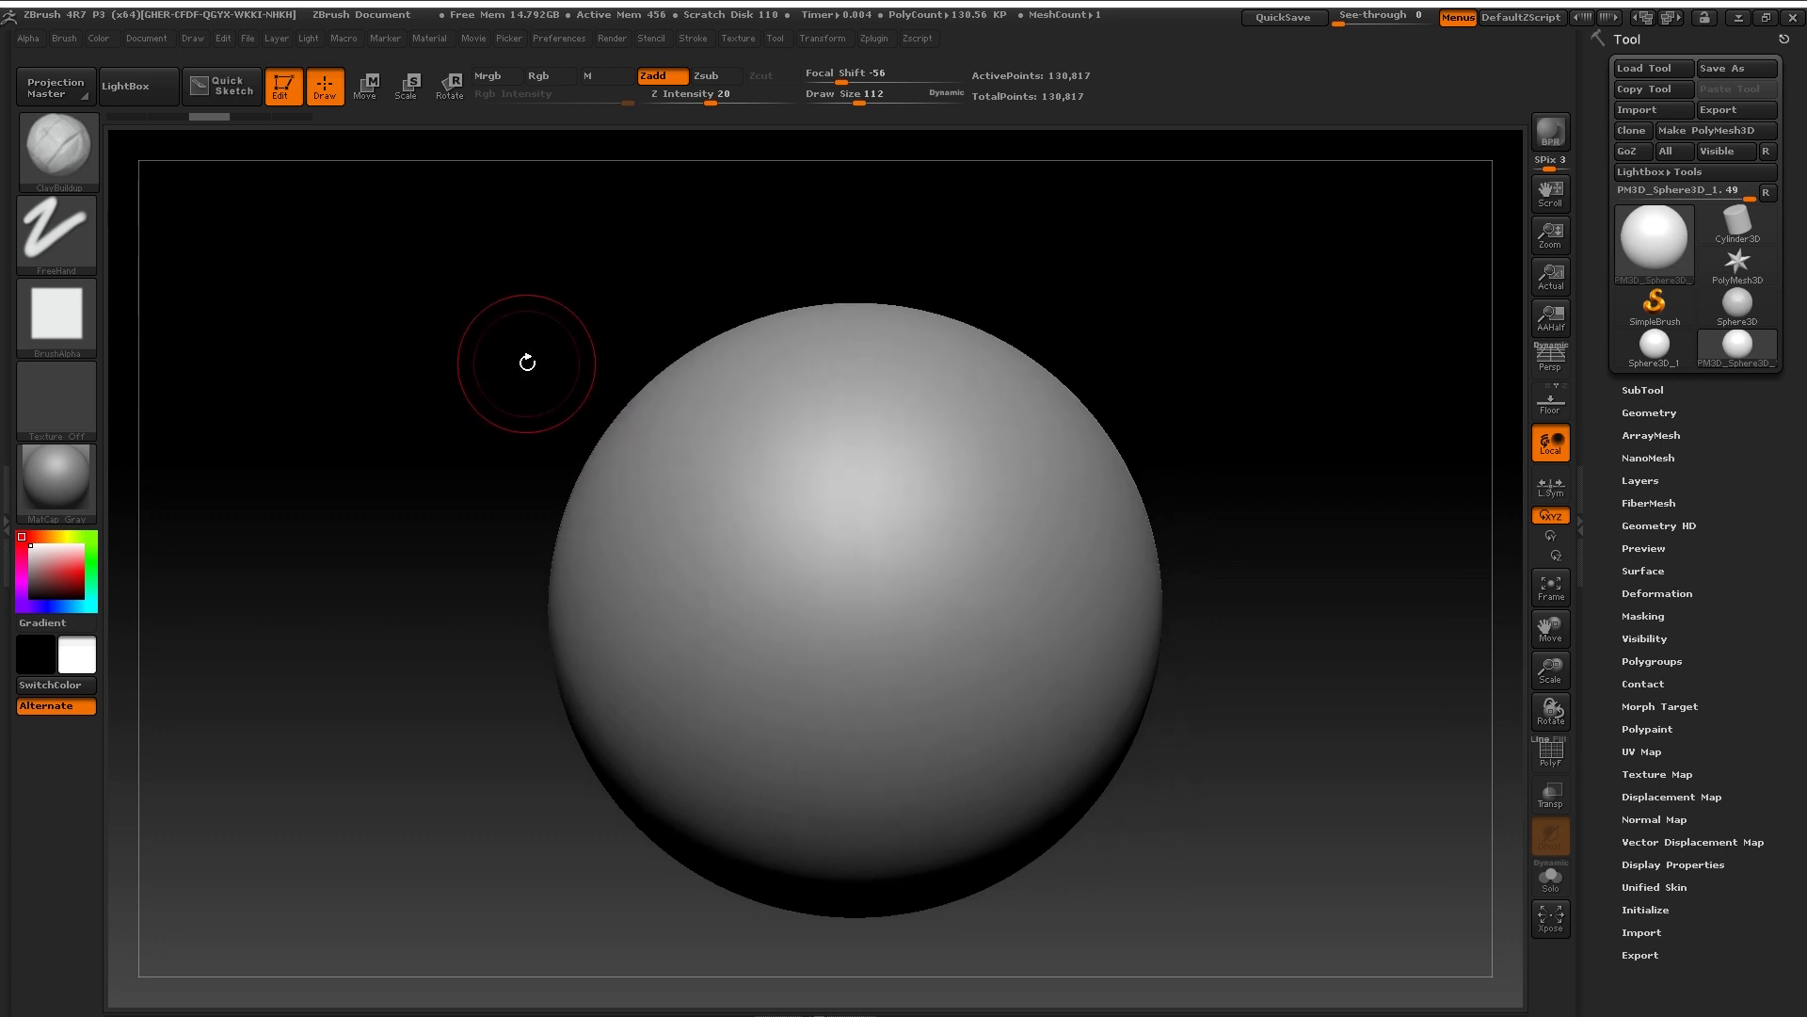
key("f")
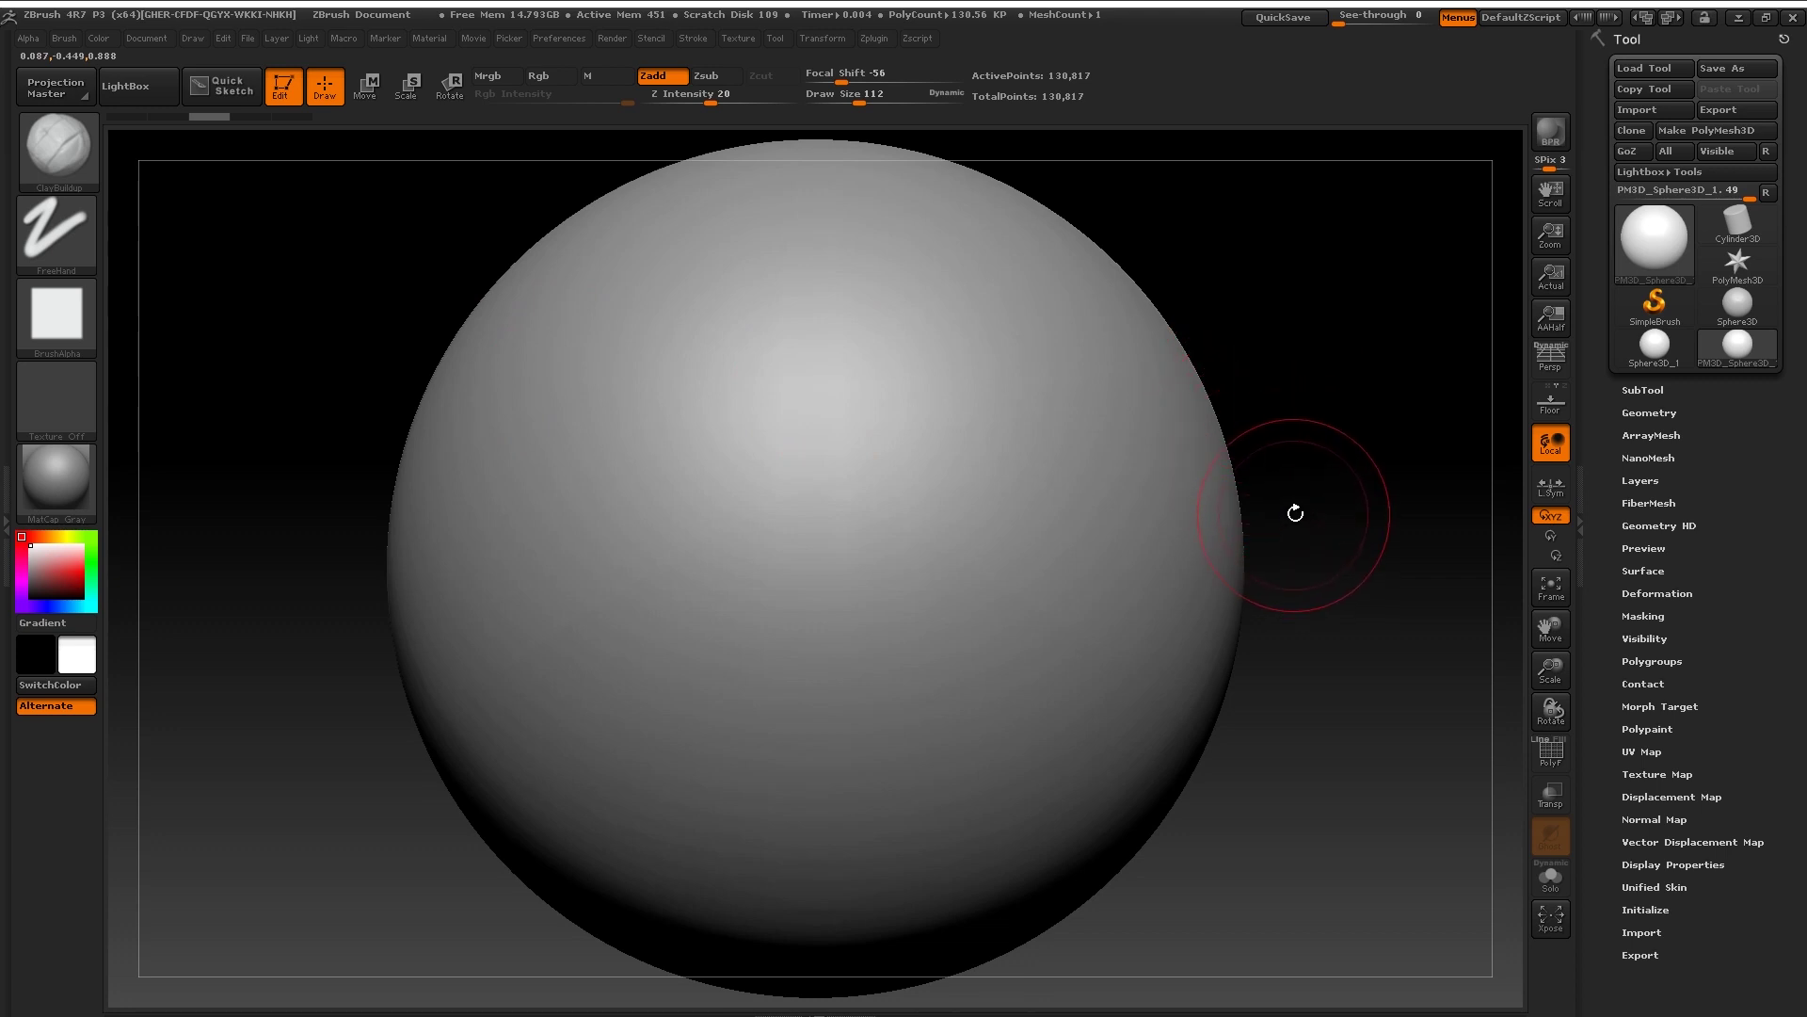
left_click_drag(1351, 461, 1348, 425, "alt")
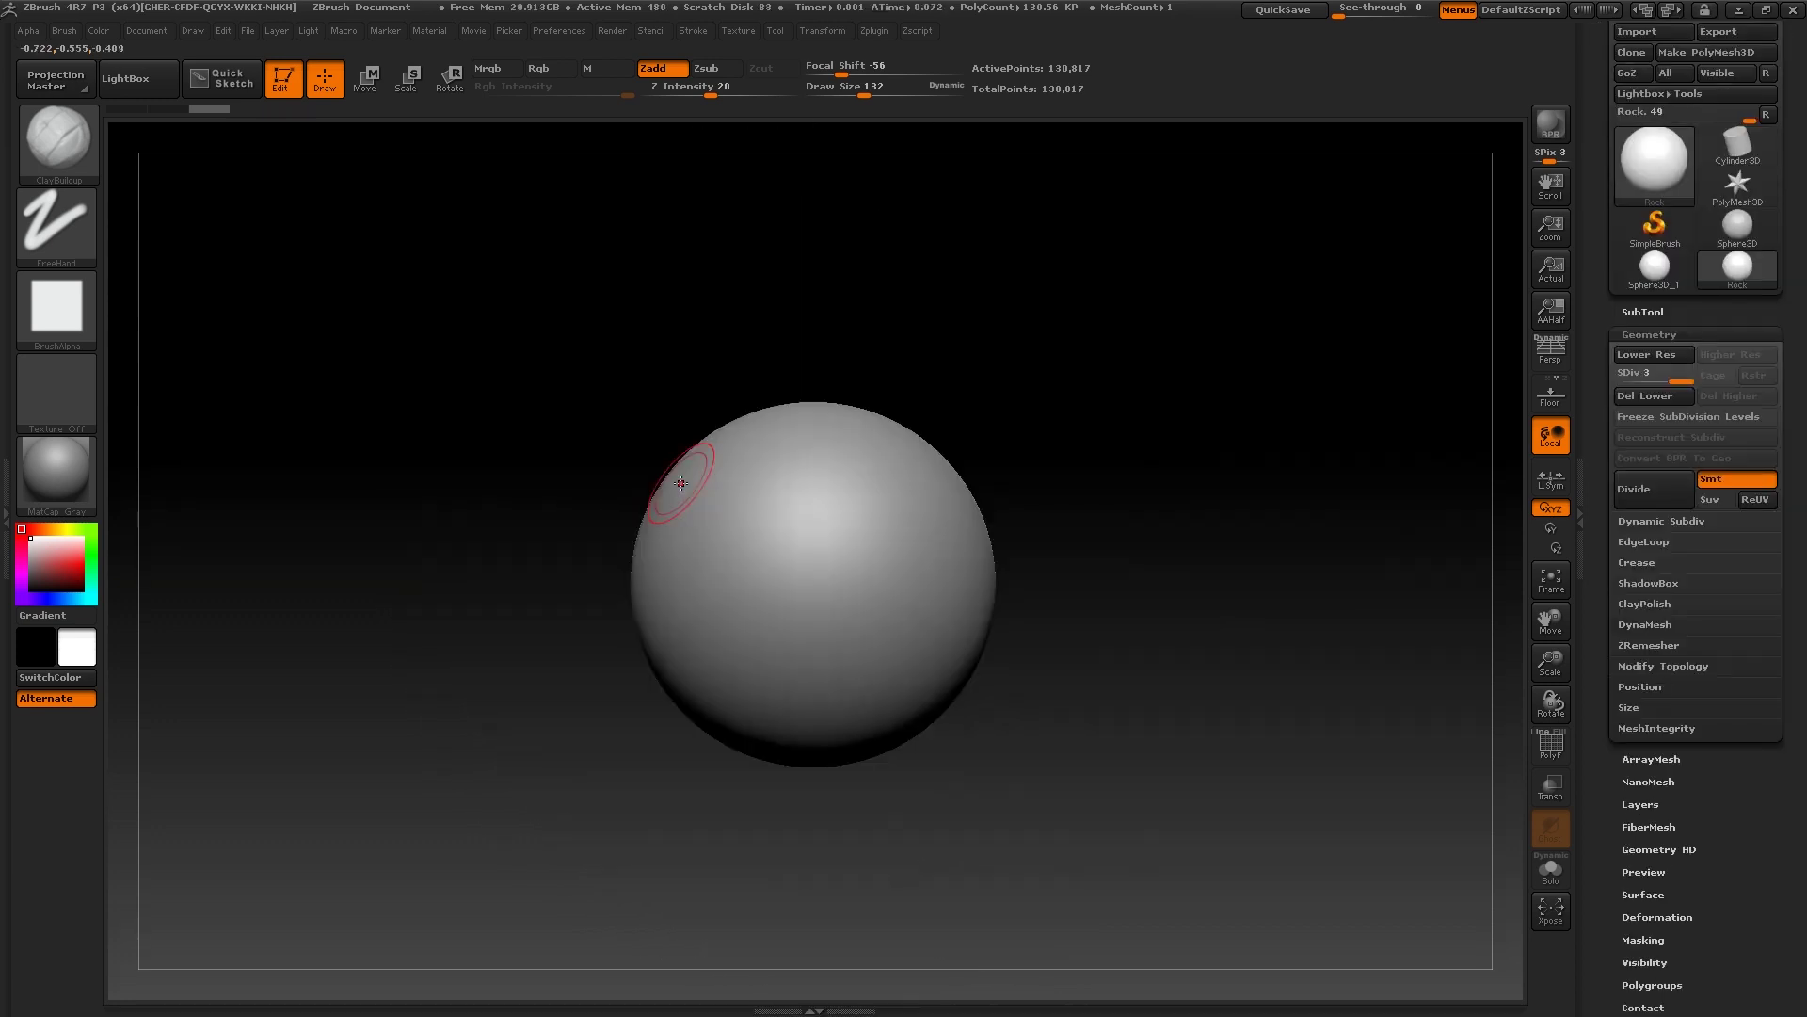
With the Move Topological brush at draw size 368, pull the sphere's sides outward into an elongated, irregular boulder
key("comma")
key("comma")
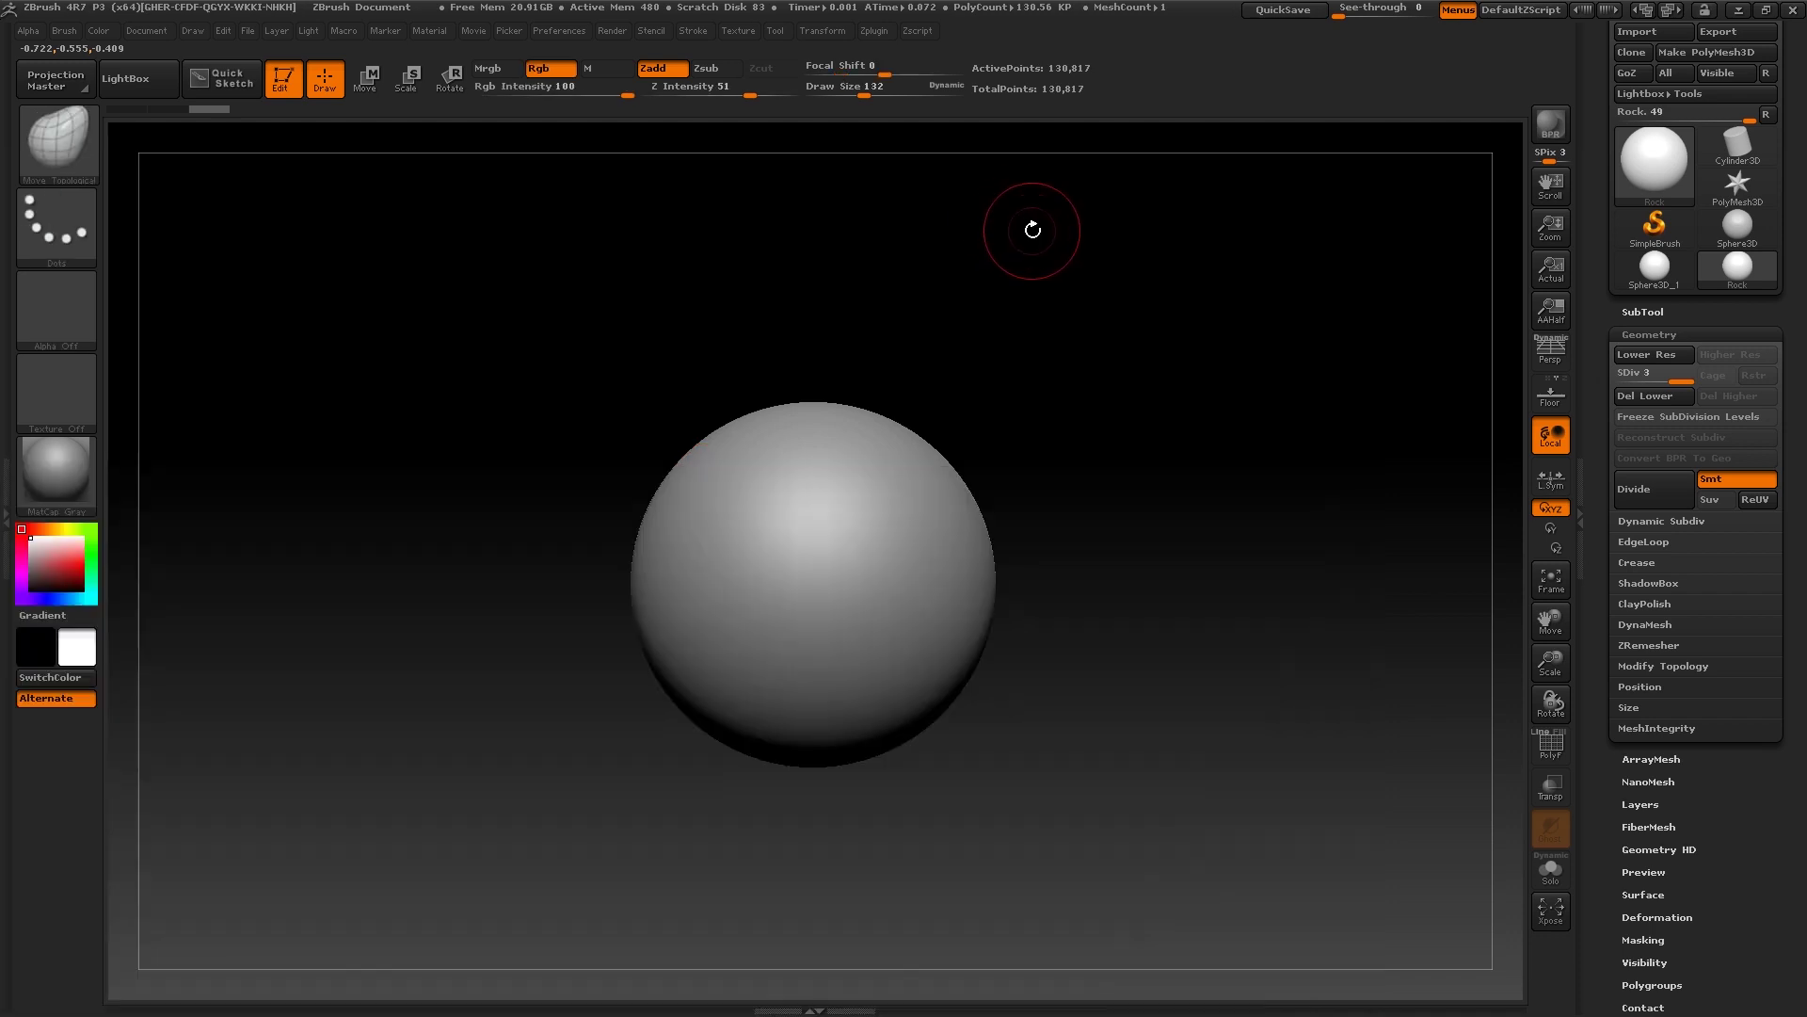
key("bracketright")
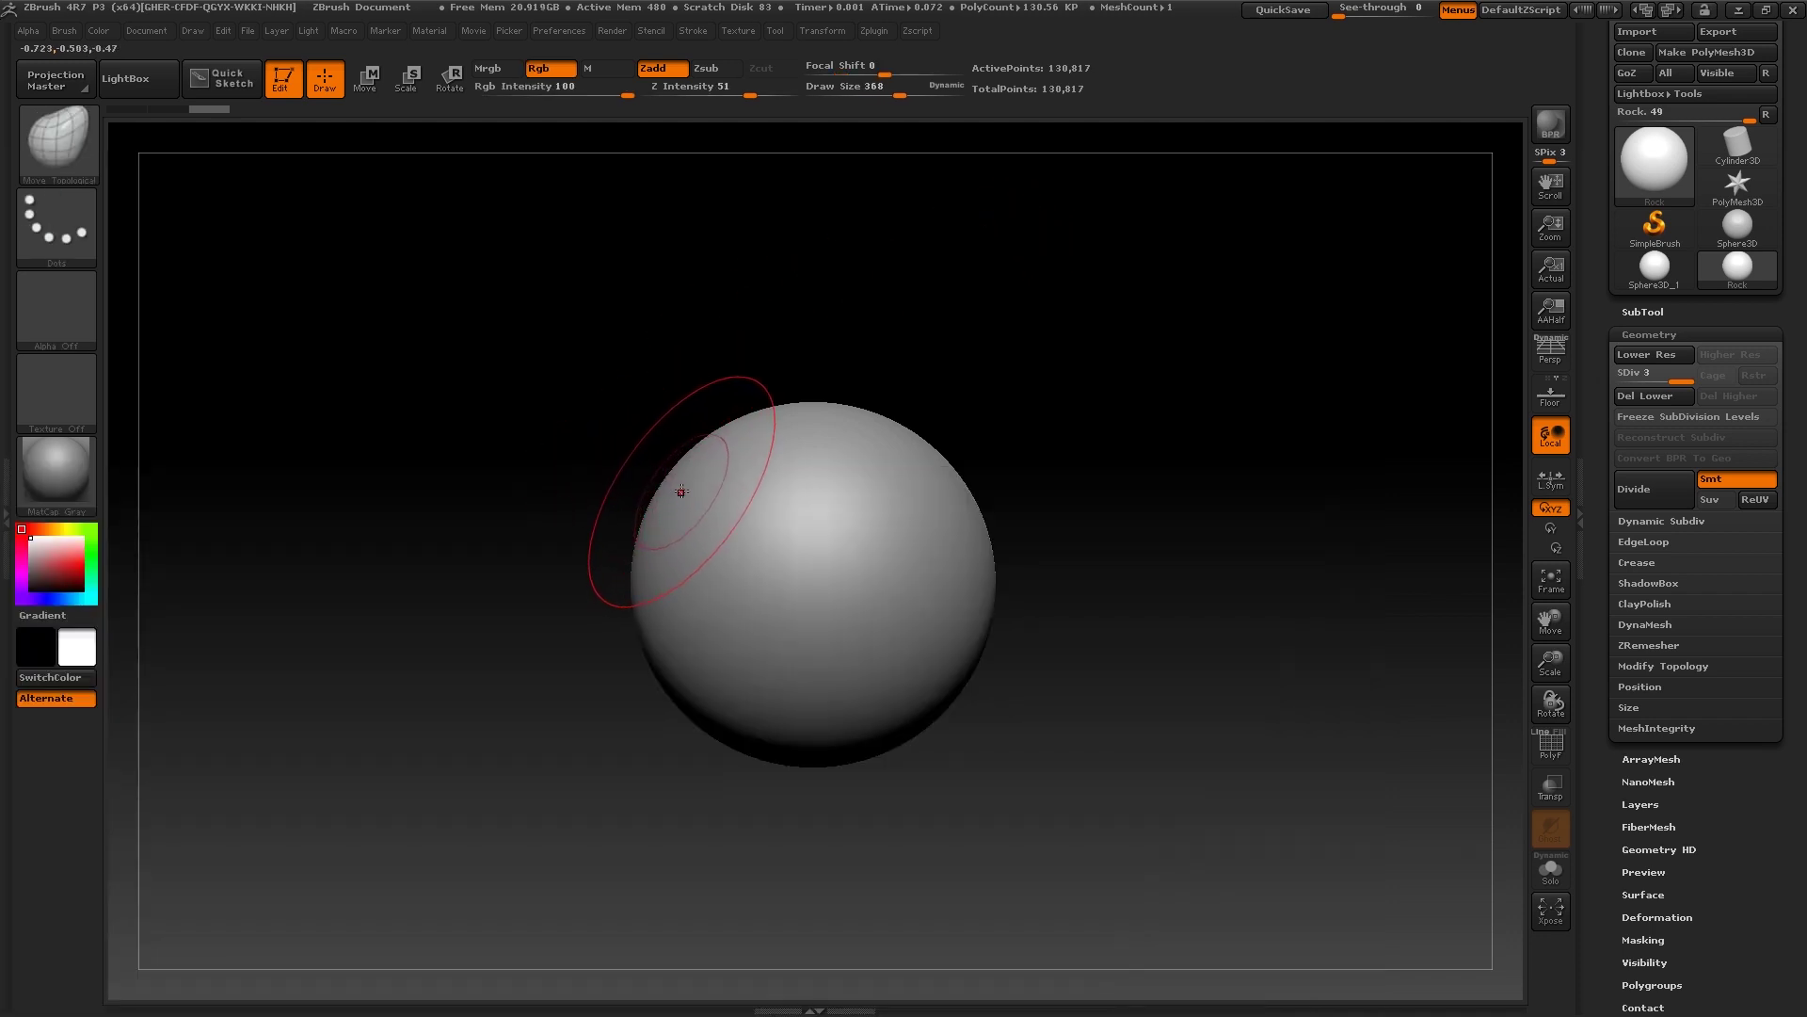
mouse_move(681, 490)
left_mouse_down()
mouse_move(607, 447)
mouse_move(524, 433)
mouse_move(575, 452)
left_mouse_up()
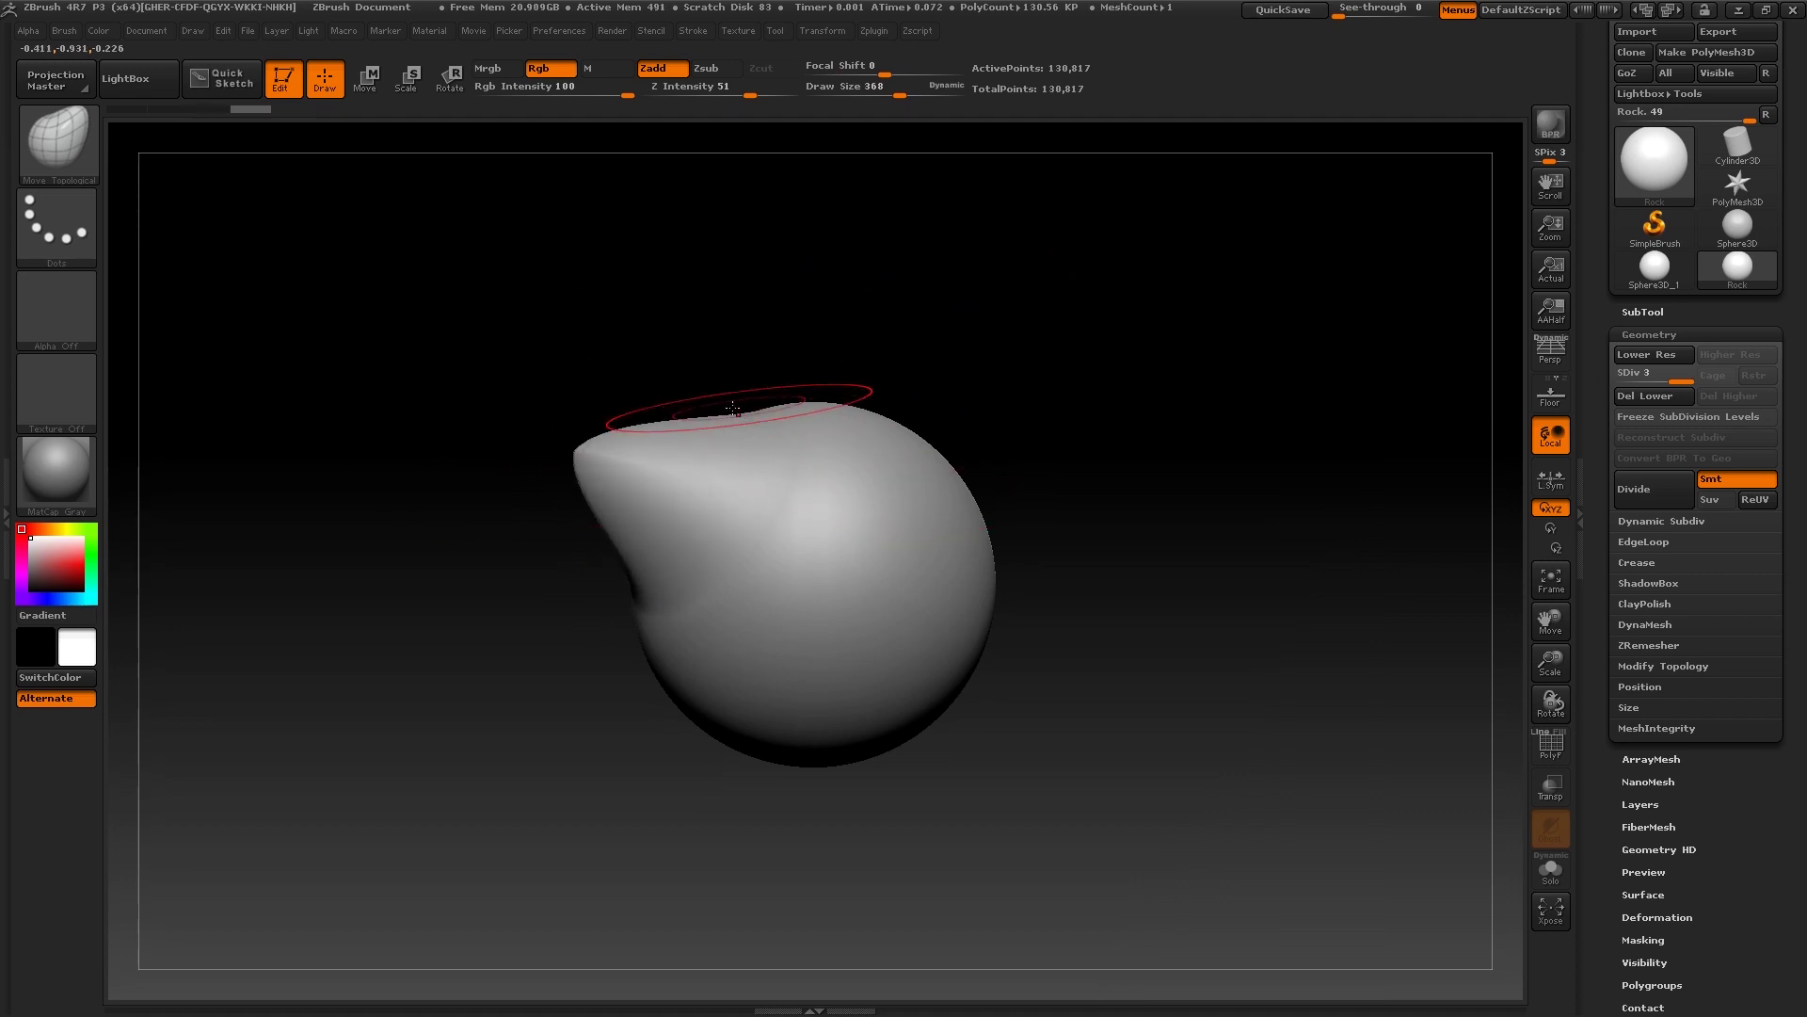
mouse_move(729, 405)
left_mouse_down()
mouse_move(598, 354)
mouse_move(650, 405)
mouse_move(1020, 627)
mouse_move(738, 613)
mouse_move(1223, 646)
mouse_move(973, 605)
mouse_move(1020, 640)
mouse_move(942, 649)
mouse_move(828, 605)
mouse_move(1132, 470)
mouse_move(1097, 485)
left_mouse_up()
left_click_drag(471, 574, 426, 565)
left_click_drag(504, 489, 466, 463)
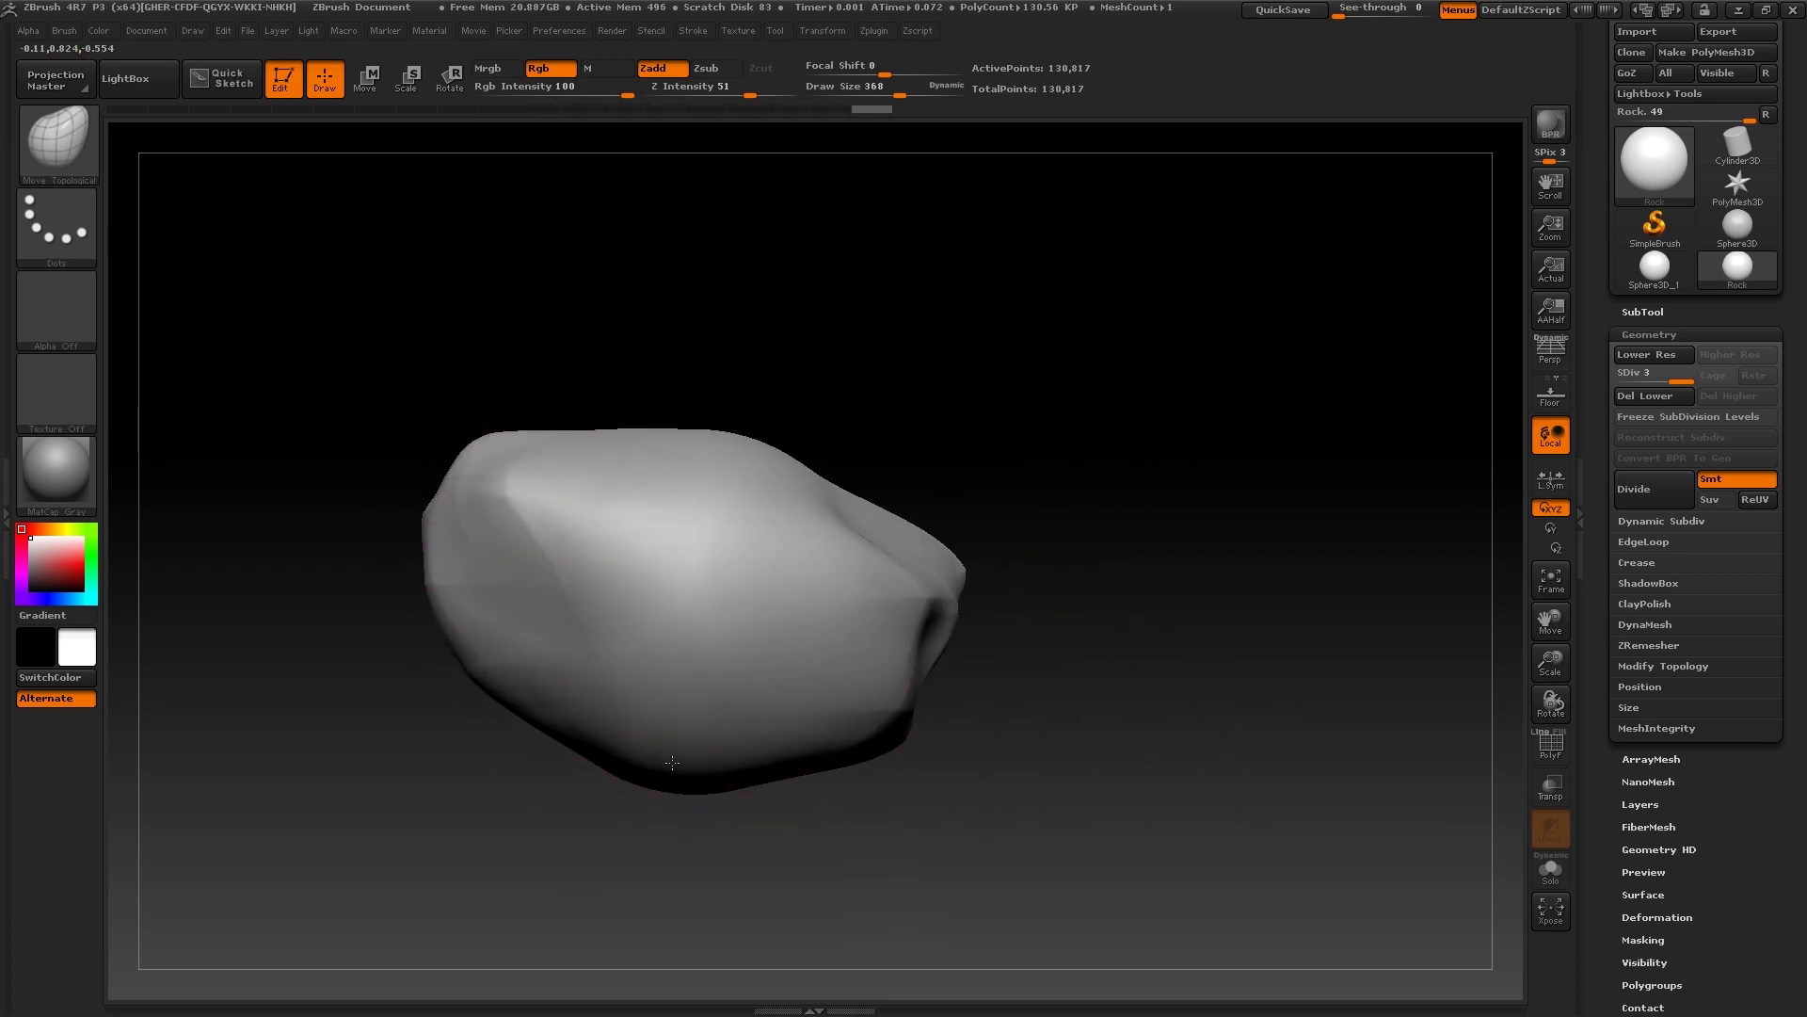
Reshape the boulder's underside and ends with Move Topological pulls to refine its silhouette
left_click_drag(537, 697, 693, 744)
mouse_move(697, 810)
left_mouse_down()
mouse_move(540, 764)
mouse_move(603, 800)
left_mouse_up()
mouse_move(851, 799)
left_mouse_down()
mouse_move(884, 754)
mouse_move(964, 742)
left_mouse_up()
mouse_move(935, 666)
left_mouse_down()
mouse_move(989, 603)
mouse_move(860, 637)
mouse_move(1251, 634)
mouse_move(1174, 593)
mouse_move(1202, 493)
mouse_move(868, 410)
left_mouse_up()
Lay broad ClayBuildup strokes at draw size 368 along the rock's upper slope and smooth them
key("b")
key("c")
key("b")
left_click_drag(701, 315, 885, 499)
mouse_move(994, 484)
left_mouse_down()
mouse_move(880, 398)
mouse_move(1255, 472)
mouse_move(1290, 452)
left_mouse_up()
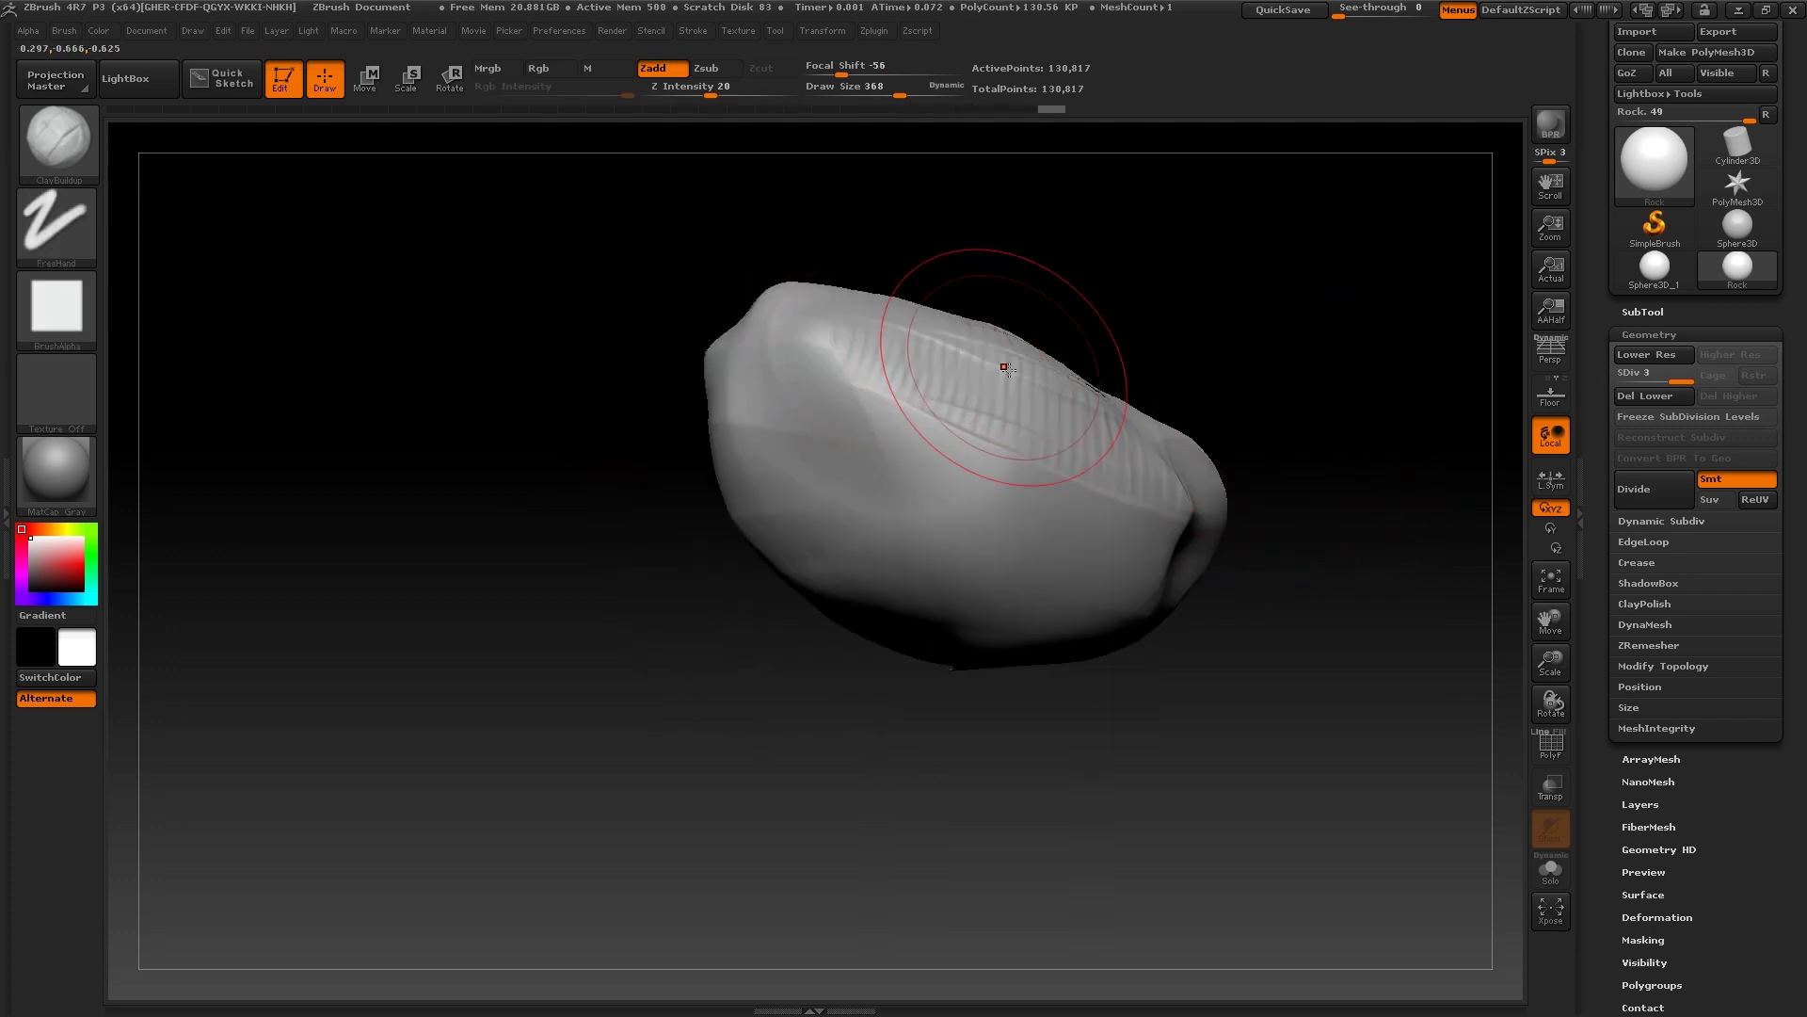
left_click_drag(1047, 388, 956, 456, "shift")
Reduce the ClayBuildup brush size and build long diagonal ridges along the rock's upper side, smoothing between strokes
key("bracketleft")
mouse_move(612, 400)
left_mouse_down()
mouse_move(678, 396)
mouse_move(621, 391)
left_mouse_up()
left_click_drag(723, 355, 1115, 548)
mouse_move(640, 424)
left_mouse_down()
mouse_move(920, 536)
mouse_move(650, 442)
left_mouse_up()
left_click_drag(736, 387, 1101, 546, "shift")
left_click_drag(780, 329, 1035, 447)
left_click_drag(805, 322, 993, 372)
mouse_move(966, 233)
left_mouse_down()
mouse_move(800, 348)
mouse_move(1003, 433)
left_mouse_up()
left_click_drag(1459, 414, 1132, 374)
left_click_drag(659, 386, 1026, 508)
mouse_move(612, 325)
left_mouse_down()
mouse_move(706, 342)
mouse_move(1045, 499)
left_mouse_up()
Sculpt layered diagonal strata across the rock's lower body with ClayBuildup strokes, and soften the harsh transitions
left_click_drag(602, 471, 734, 528)
left_click_drag(612, 508, 838, 565)
mouse_move(649, 565)
left_mouse_down()
mouse_move(933, 637)
mouse_move(843, 657)
left_mouse_up()
mouse_move(649, 567)
left_mouse_down()
mouse_move(810, 649)
mouse_move(1003, 659)
left_mouse_up()
left_click_drag(833, 561, 1037, 593)
left_click_drag(913, 608, 1097, 556)
left_click_drag(810, 480, 1102, 536)
mouse_move(1261, 433)
left_mouse_down()
mouse_move(959, 477)
mouse_move(1092, 537)
left_mouse_up()
left_click_drag(852, 513, 947, 565)
left_click_drag(889, 489, 998, 575)
mouse_move(1073, 560)
left_mouse_down()
mouse_move(969, 504)
mouse_move(1116, 565)
left_mouse_up()
left_click_drag(1074, 584, 952, 605)
left_click_drag(1082, 734, 951, 711)
mouse_move(725, 517)
left_mouse_down()
mouse_move(900, 564)
mouse_move(965, 603)
left_mouse_up()
left_click_drag(904, 565, 753, 541, "shift")
left_click_drag(819, 593, 960, 611)
left_click_drag(819, 464, 1008, 447, "shift")
left_click_drag(1299, 411, 1233, 419)
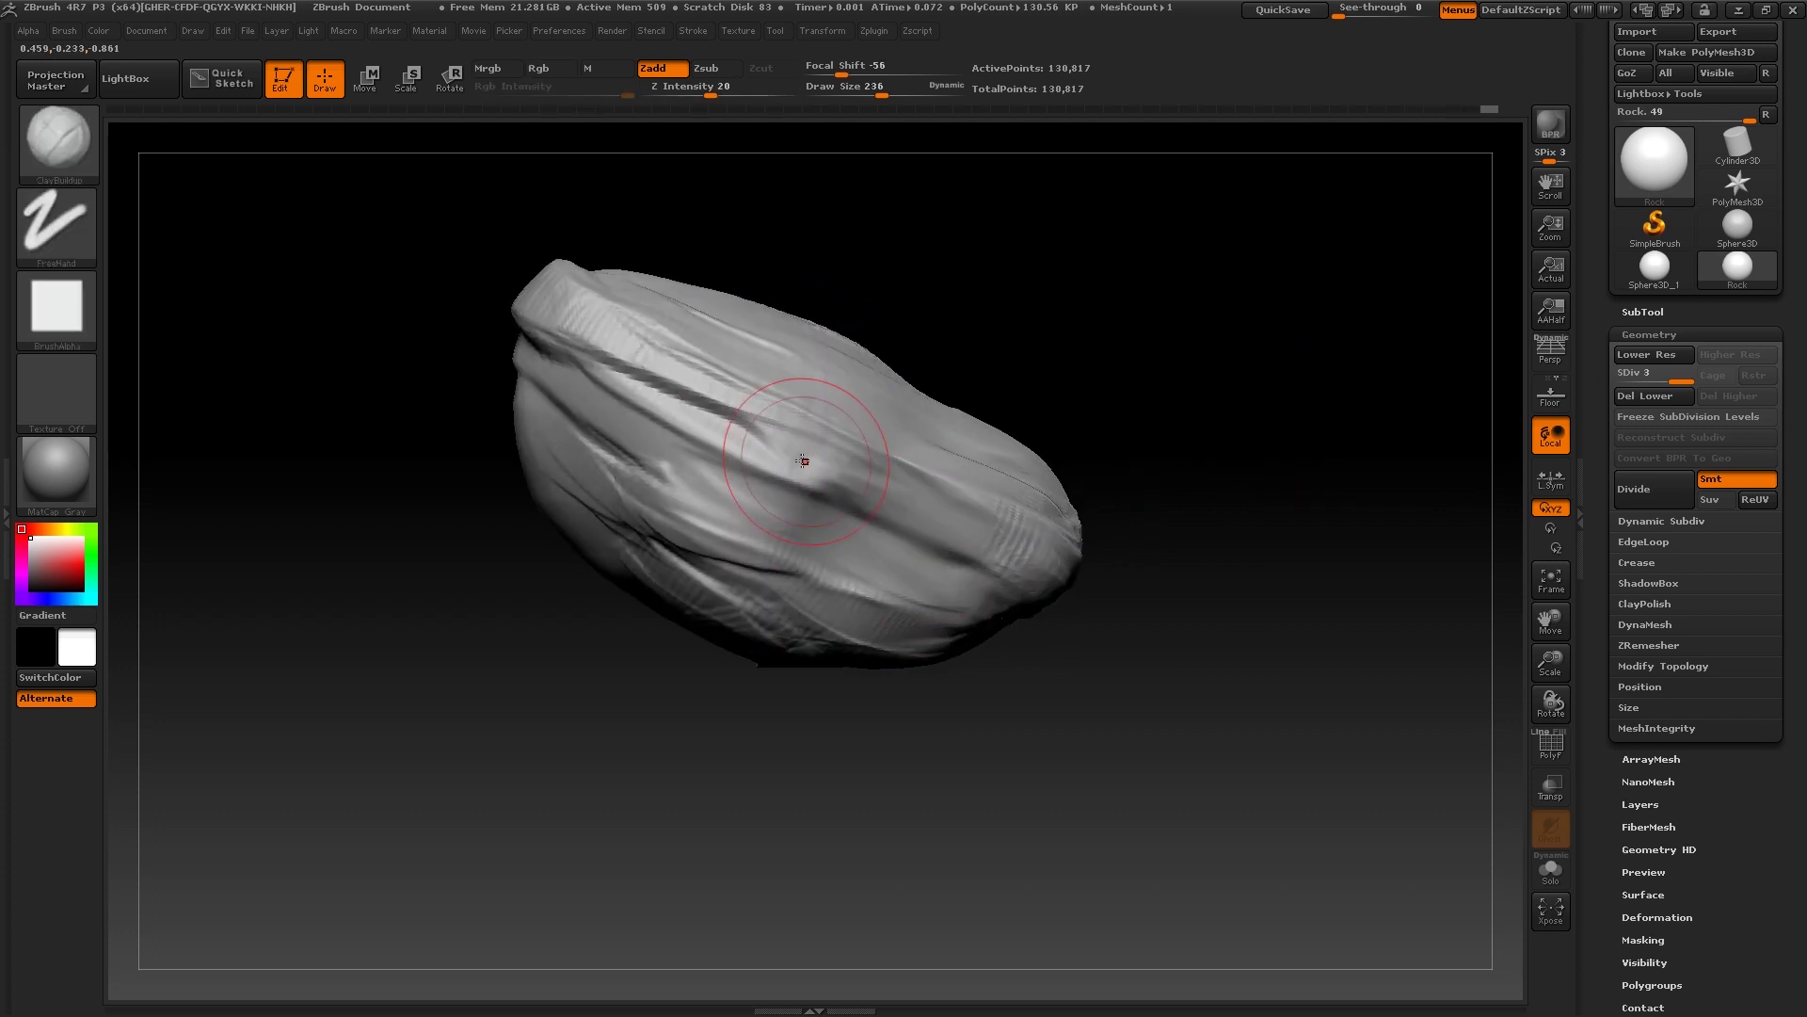
Deepen the strata with smaller ClayBuildup strokes around the rock's face, ends and lower corner, carving and smoothing where needed
left_click_drag(737, 439, 857, 527)
mouse_move(1214, 376)
left_mouse_down()
mouse_move(1110, 376)
mouse_move(1196, 376)
left_mouse_up()
left_click_drag(829, 424, 1035, 537)
left_click_drag(1055, 334, 1290, 362)
mouse_move(828, 509)
left_mouse_down()
mouse_move(1026, 574)
mouse_move(753, 471)
left_mouse_up()
mouse_move(472, 368)
left_mouse_down()
mouse_move(1026, 293)
mouse_move(927, 295)
left_mouse_up()
left_click_drag(927, 295, 1073, 296)
mouse_move(470, 608)
left_mouse_down()
mouse_move(697, 607)
mouse_move(593, 612)
left_mouse_up()
left_click_drag(603, 593, 706, 584, "shift")
left_click_drag(932, 527, 706, 524)
left_click_drag(557, 490, 770, 450)
left_click_drag(651, 433, 523, 461)
mouse_move(843, 377)
left_mouse_down()
mouse_move(435, 444)
mouse_move(827, 415)
left_mouse_up()
mouse_move(828, 490)
left_mouse_down("alt")
mouse_move(489, 575)
mouse_move(759, 565)
mouse_move(603, 607)
left_mouse_up("alt")
left_click_drag(673, 669, 872, 625)
left_click_drag(452, 443, 489, 555)
mouse_move(584, 593)
left_mouse_down()
mouse_move(653, 538)
mouse_move(612, 603)
left_mouse_up()
left_click_drag(640, 528, 687, 565, "shift")
mouse_move(876, 452)
left_mouse_down()
mouse_move(1145, 423)
mouse_move(1153, 490)
left_mouse_up()
mouse_move(471, 433)
left_mouse_down()
mouse_move(611, 451)
mouse_move(489, 442)
left_mouse_up()
mouse_move(753, 405)
left_mouse_down()
mouse_move(863, 371)
mouse_move(932, 376)
left_mouse_up()
left_click_drag(633, 424, 605, 407)
left_click_drag(875, 377, 1063, 423)
left_click_drag(753, 466, 829, 484, "shift")
mouse_move(1111, 443)
left_mouse_down()
mouse_move(1283, 423)
mouse_move(1045, 363)
left_mouse_up()
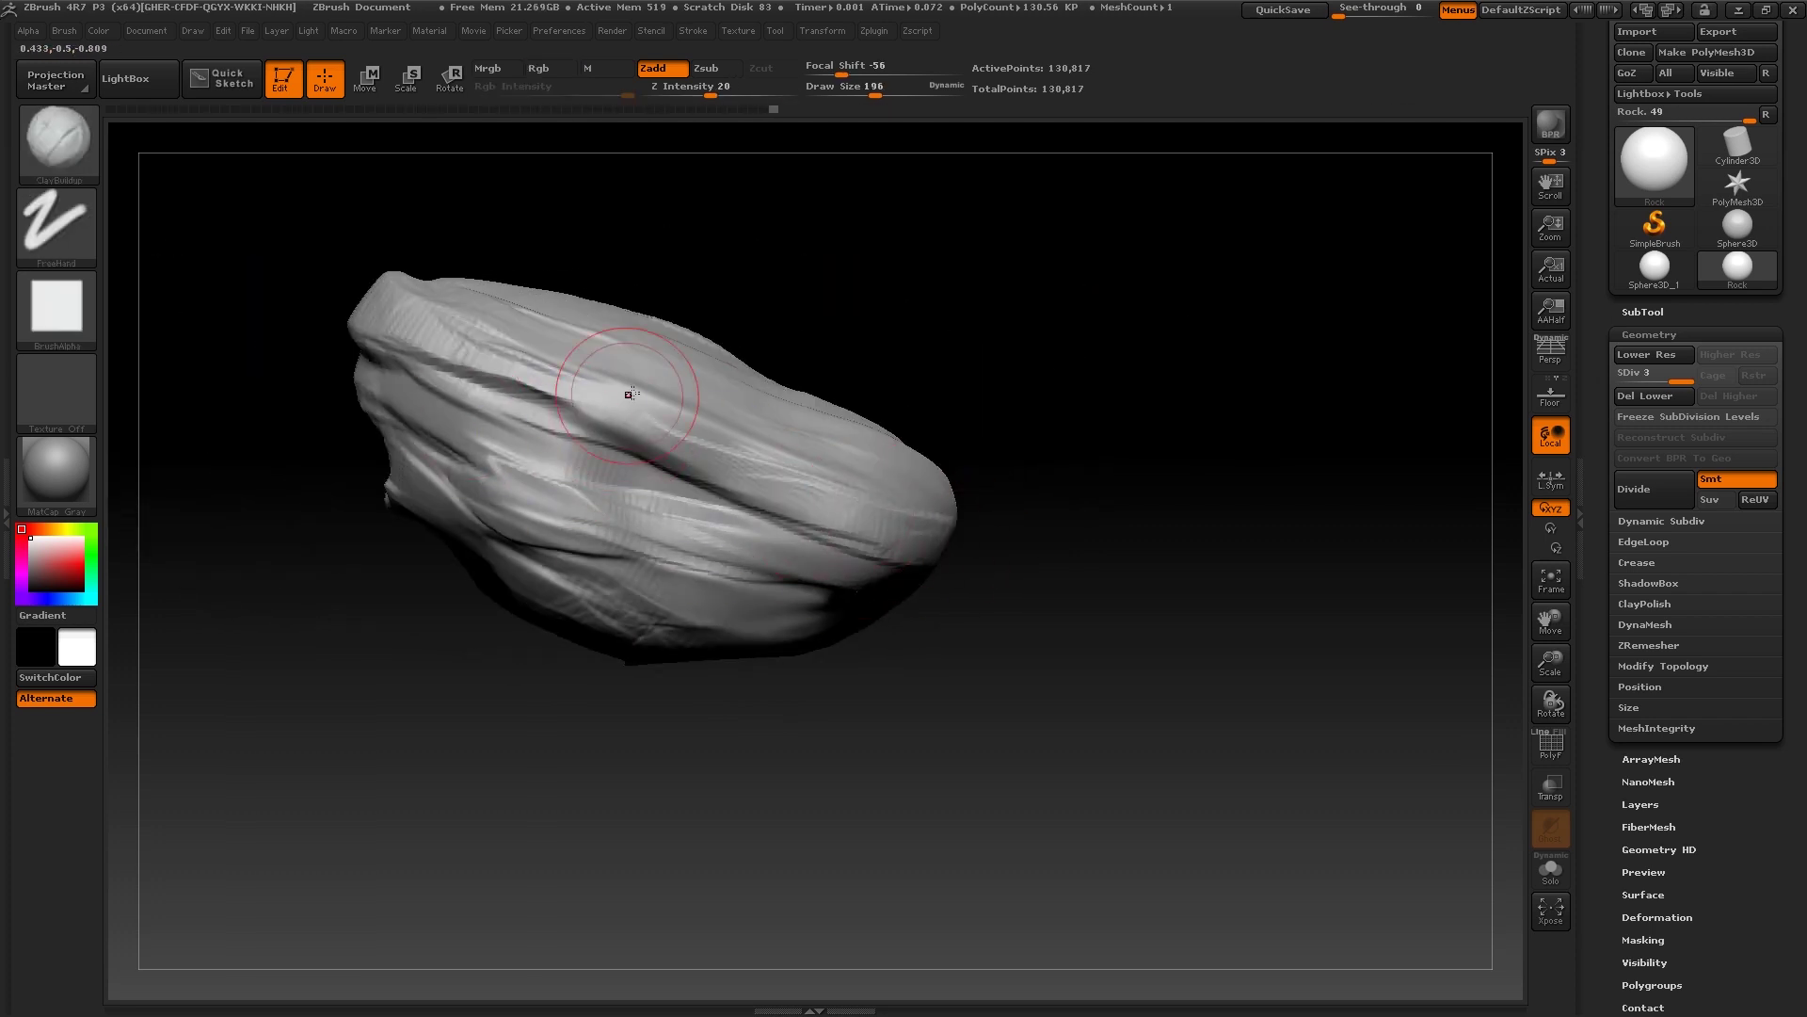
Add more ClayBuildup strokes across the rock's central ridge and the slope beside it
mouse_move(633, 404)
left_mouse_down()
mouse_move(675, 358)
mouse_move(847, 400)
left_mouse_up()
mouse_move(649, 362)
left_mouse_down()
mouse_move(829, 404)
mouse_move(913, 499)
left_mouse_up()
mouse_move(1215, 404)
left_mouse_down()
mouse_move(1162, 432)
mouse_move(1195, 489)
left_mouse_up()
left_click_drag(923, 452, 850, 496)
left_click_drag(1120, 433, 1154, 399)
Select the TrimLasso brush and try to cut away the slope on the rock's upper side
left_click(59, 145, "ctrl+shift")
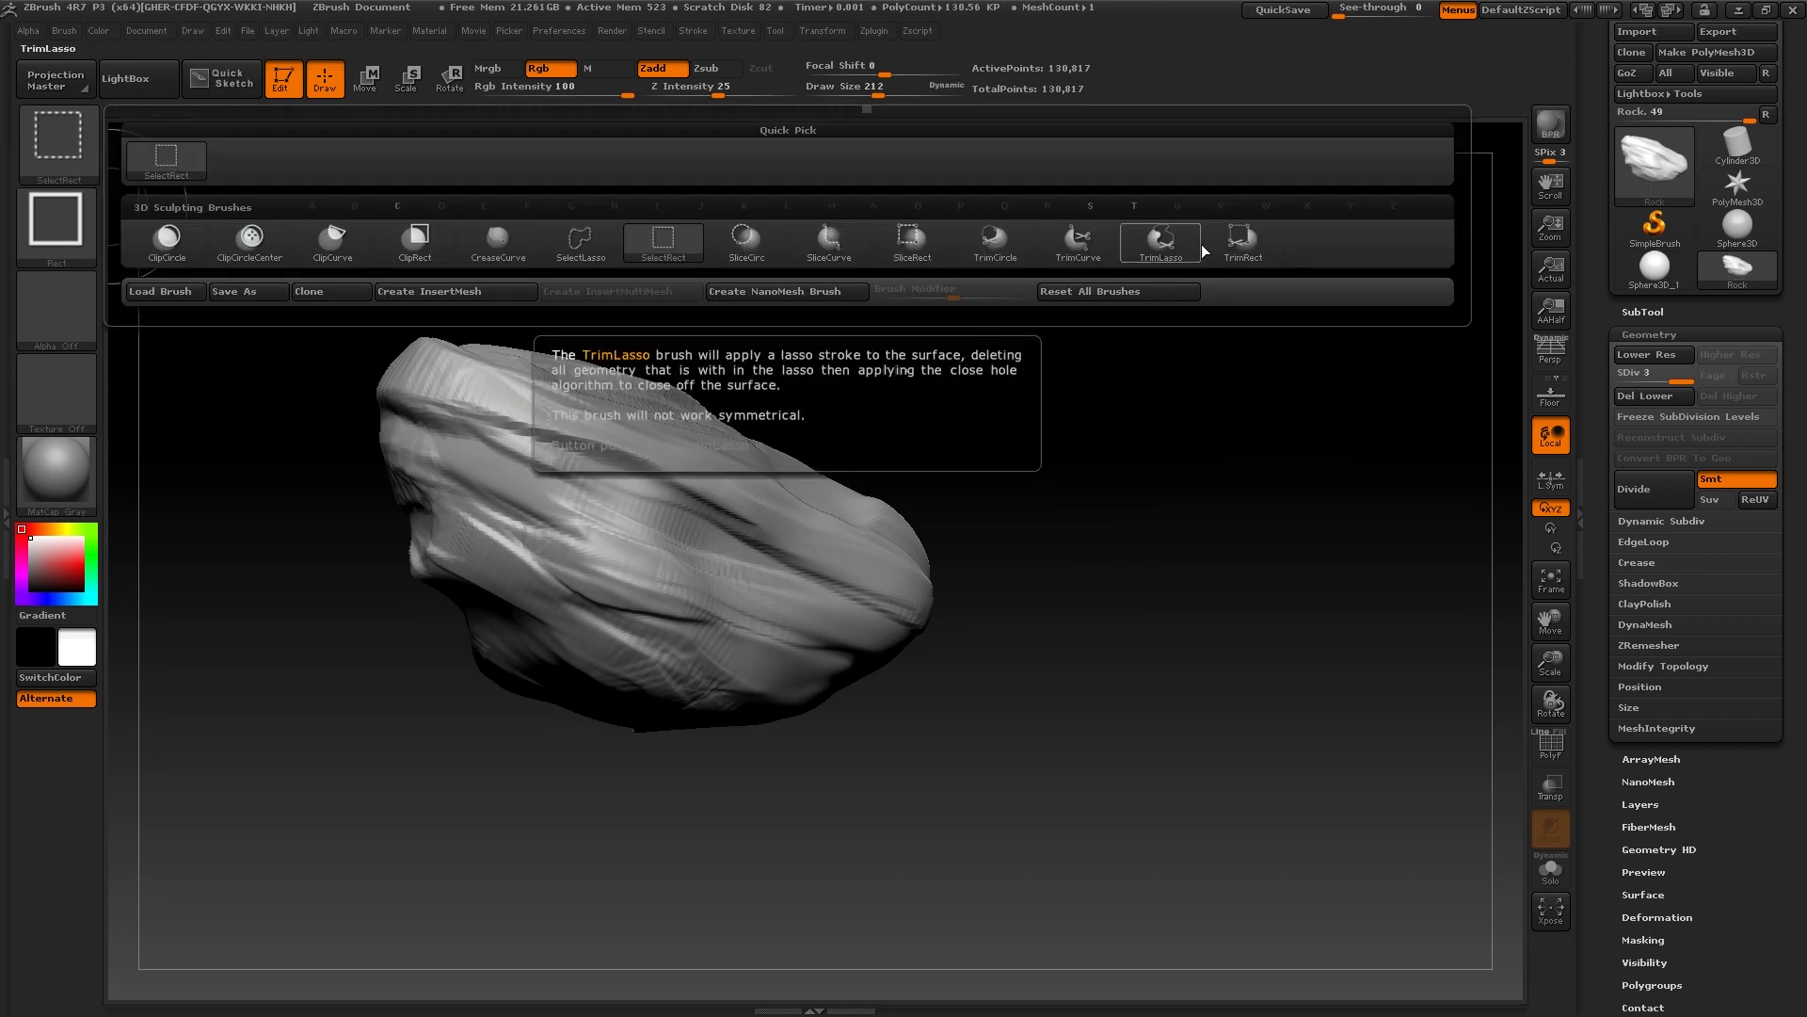
key("ctrl+shift")
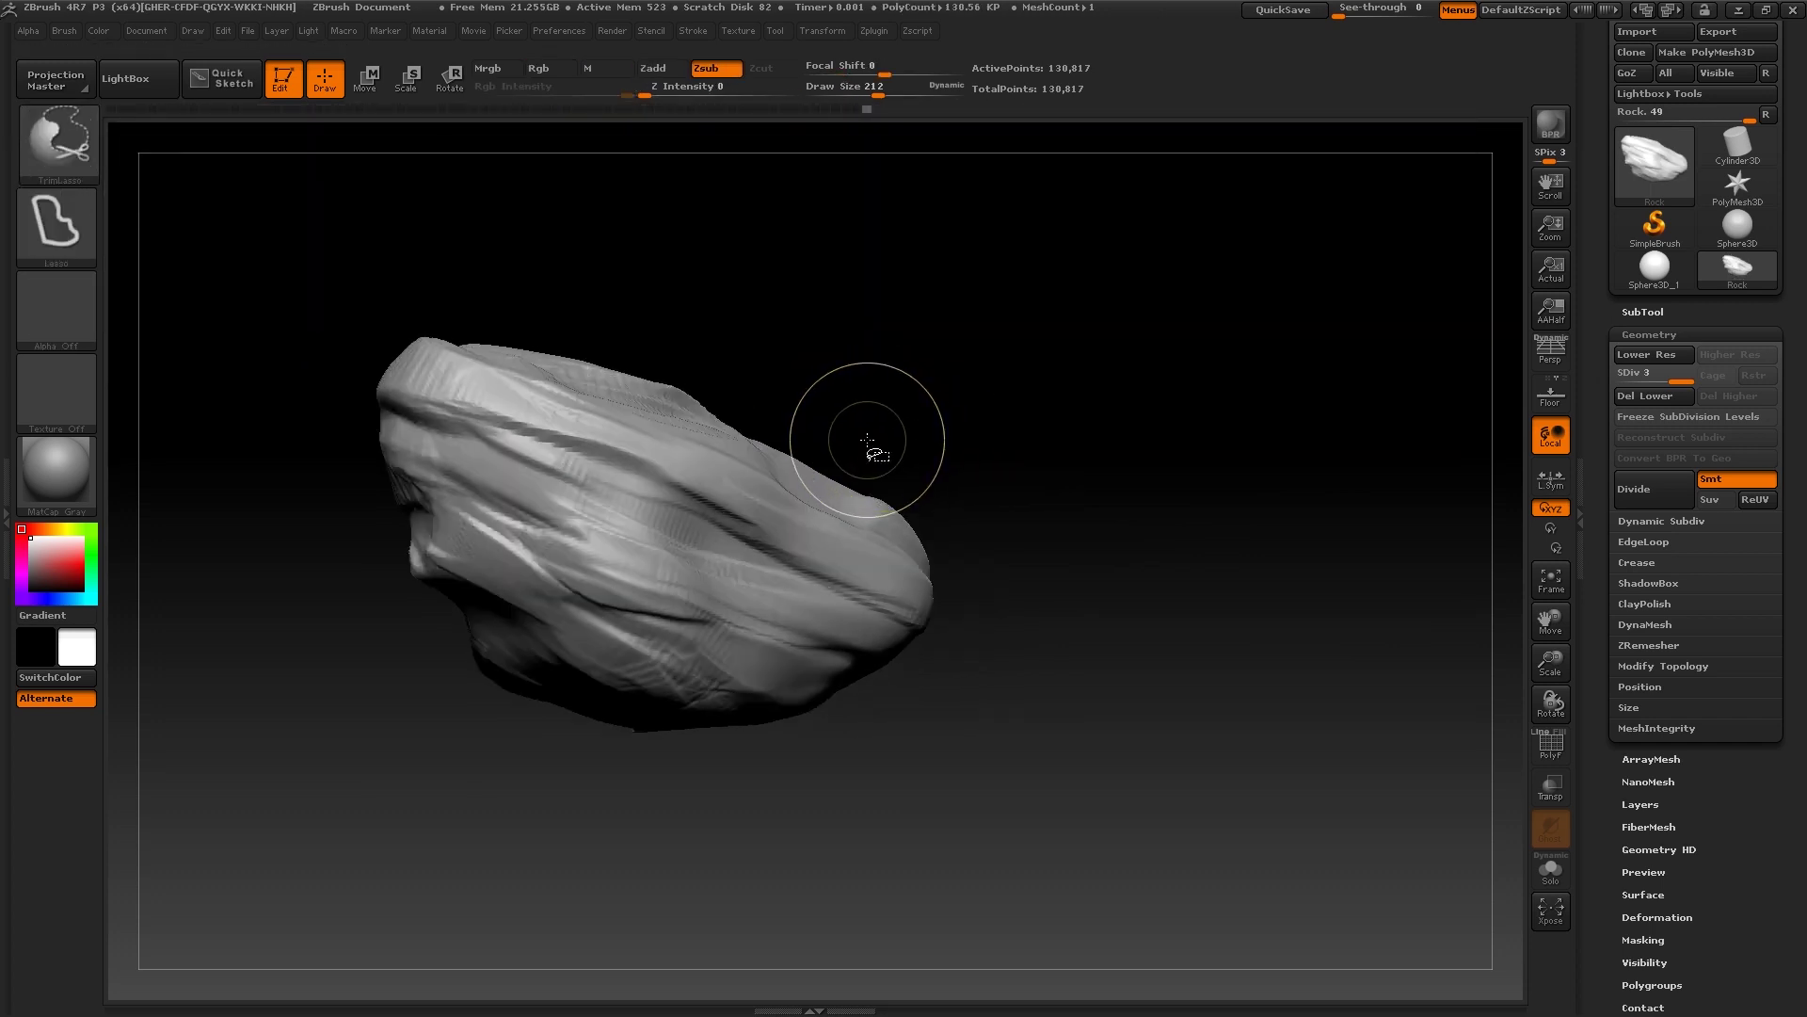
mouse_move(789, 501)
left_mouse_down()
mouse_move(1045, 508)
mouse_move(1050, 301)
left_mouse_up()
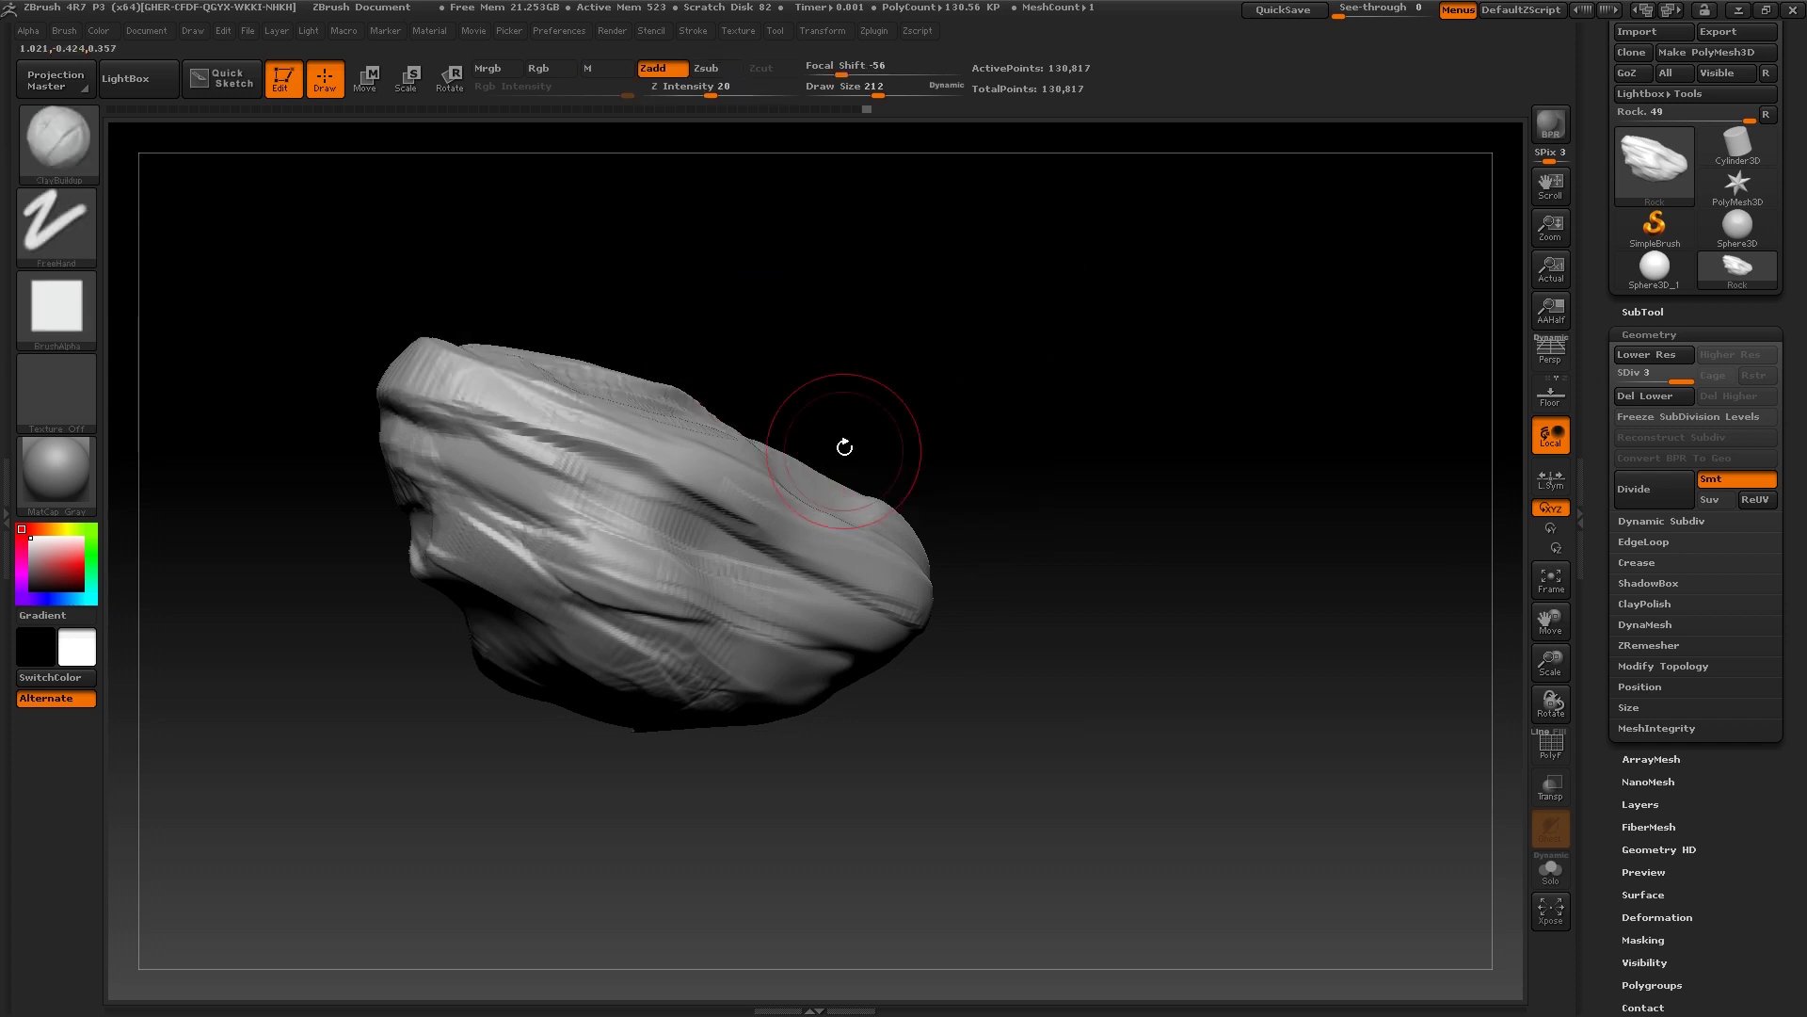
Open the DynaMesh settings and examine the rock's topology from several sides with the polyframe displayed
left_click_drag(911, 357, 1004, 396, "alt")
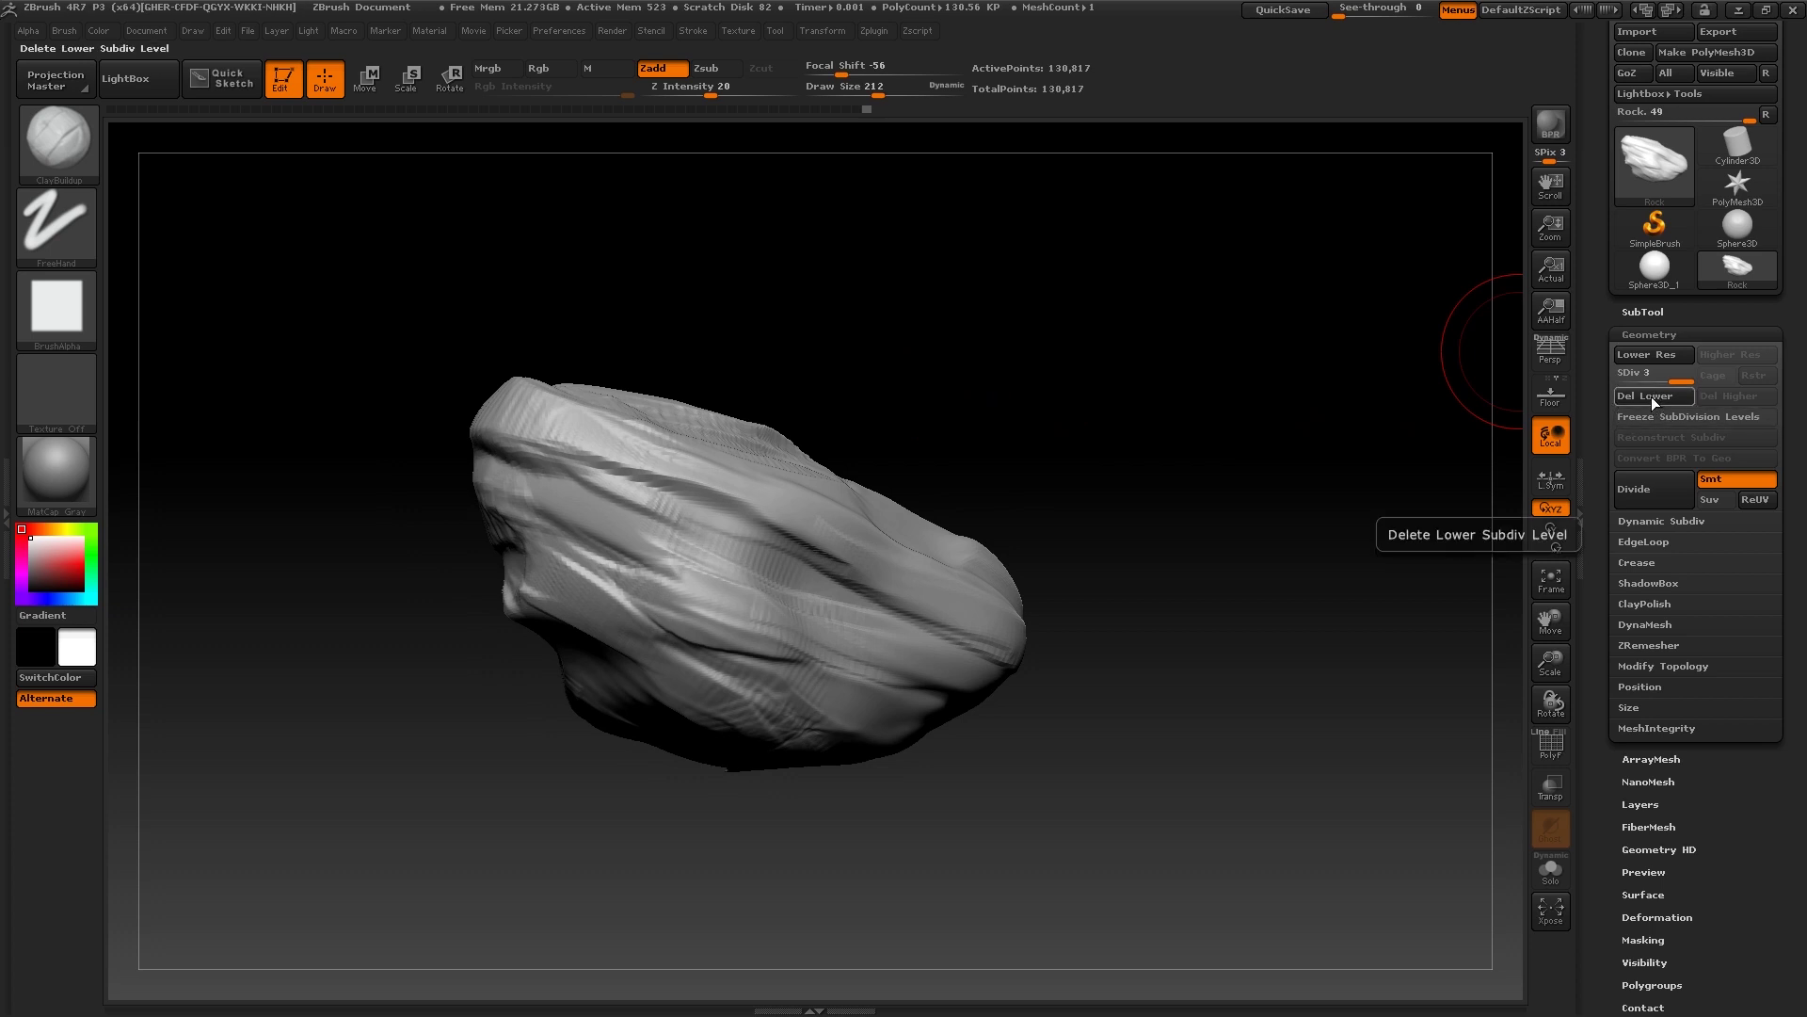
left_click(1646, 624)
left_click(1544, 748)
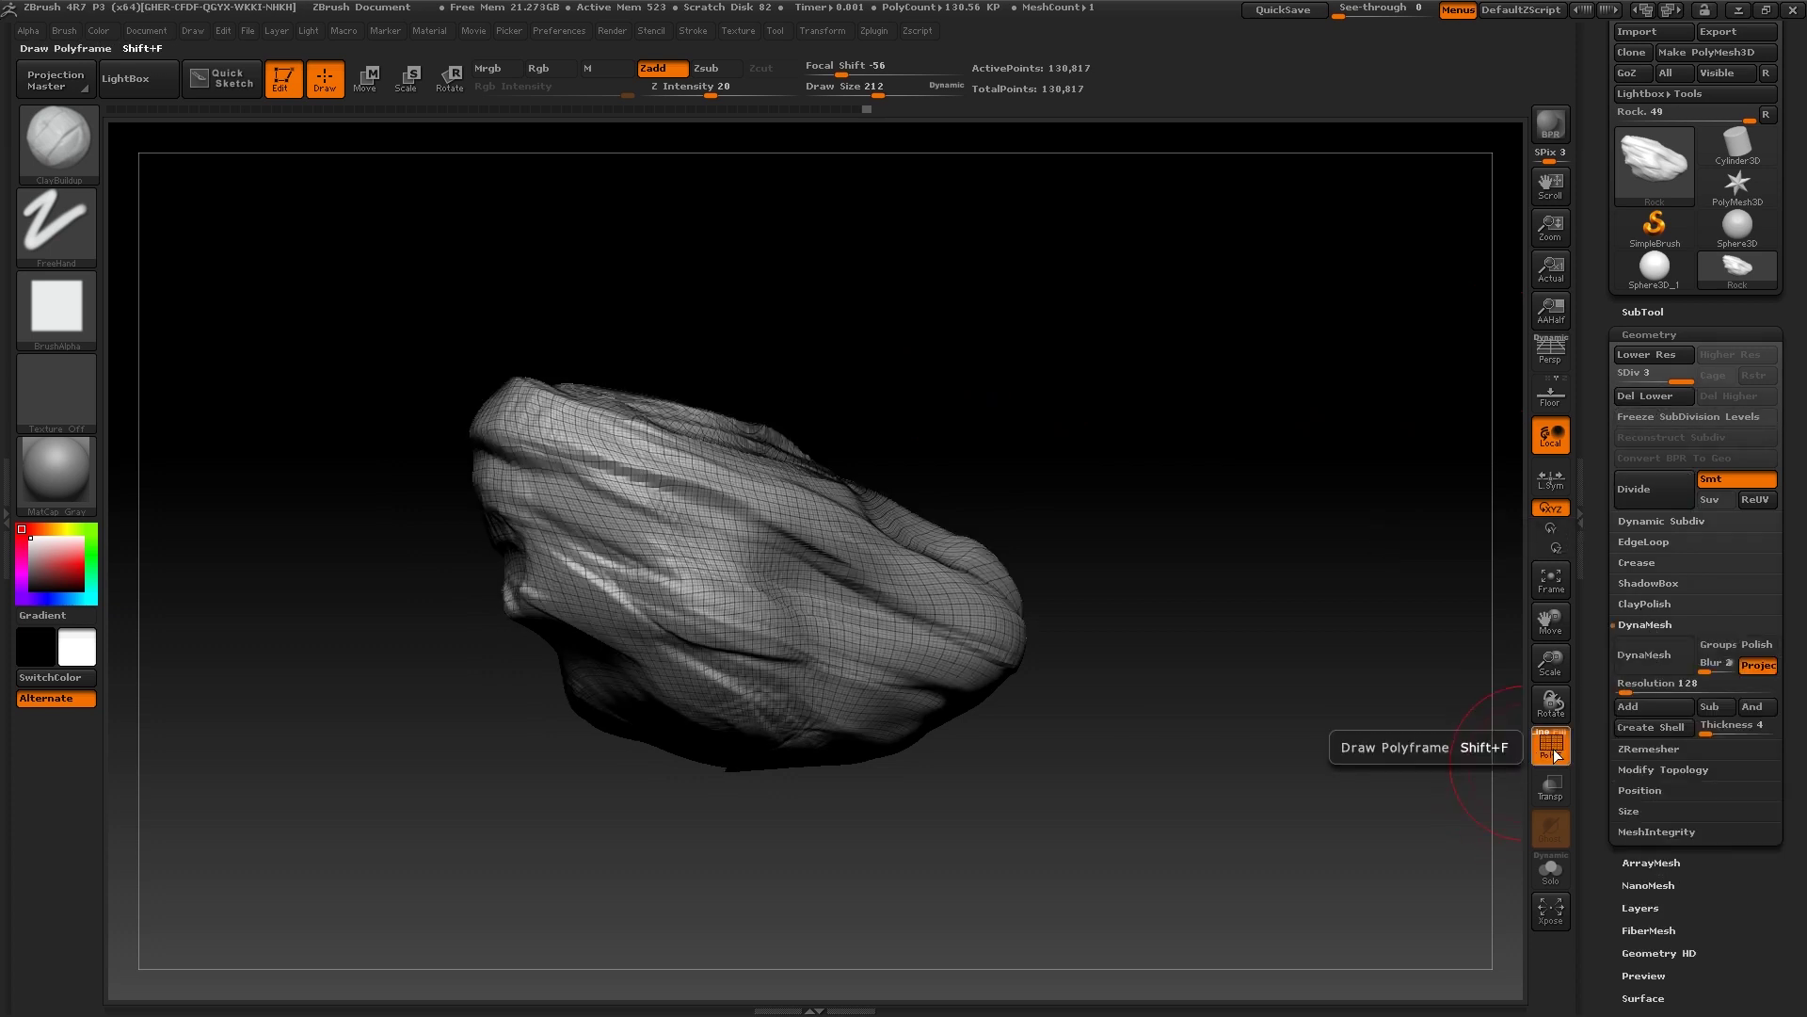
left_click_drag(1182, 532, 1080, 572)
left_click_drag(1219, 426, 1132, 544, "alt")
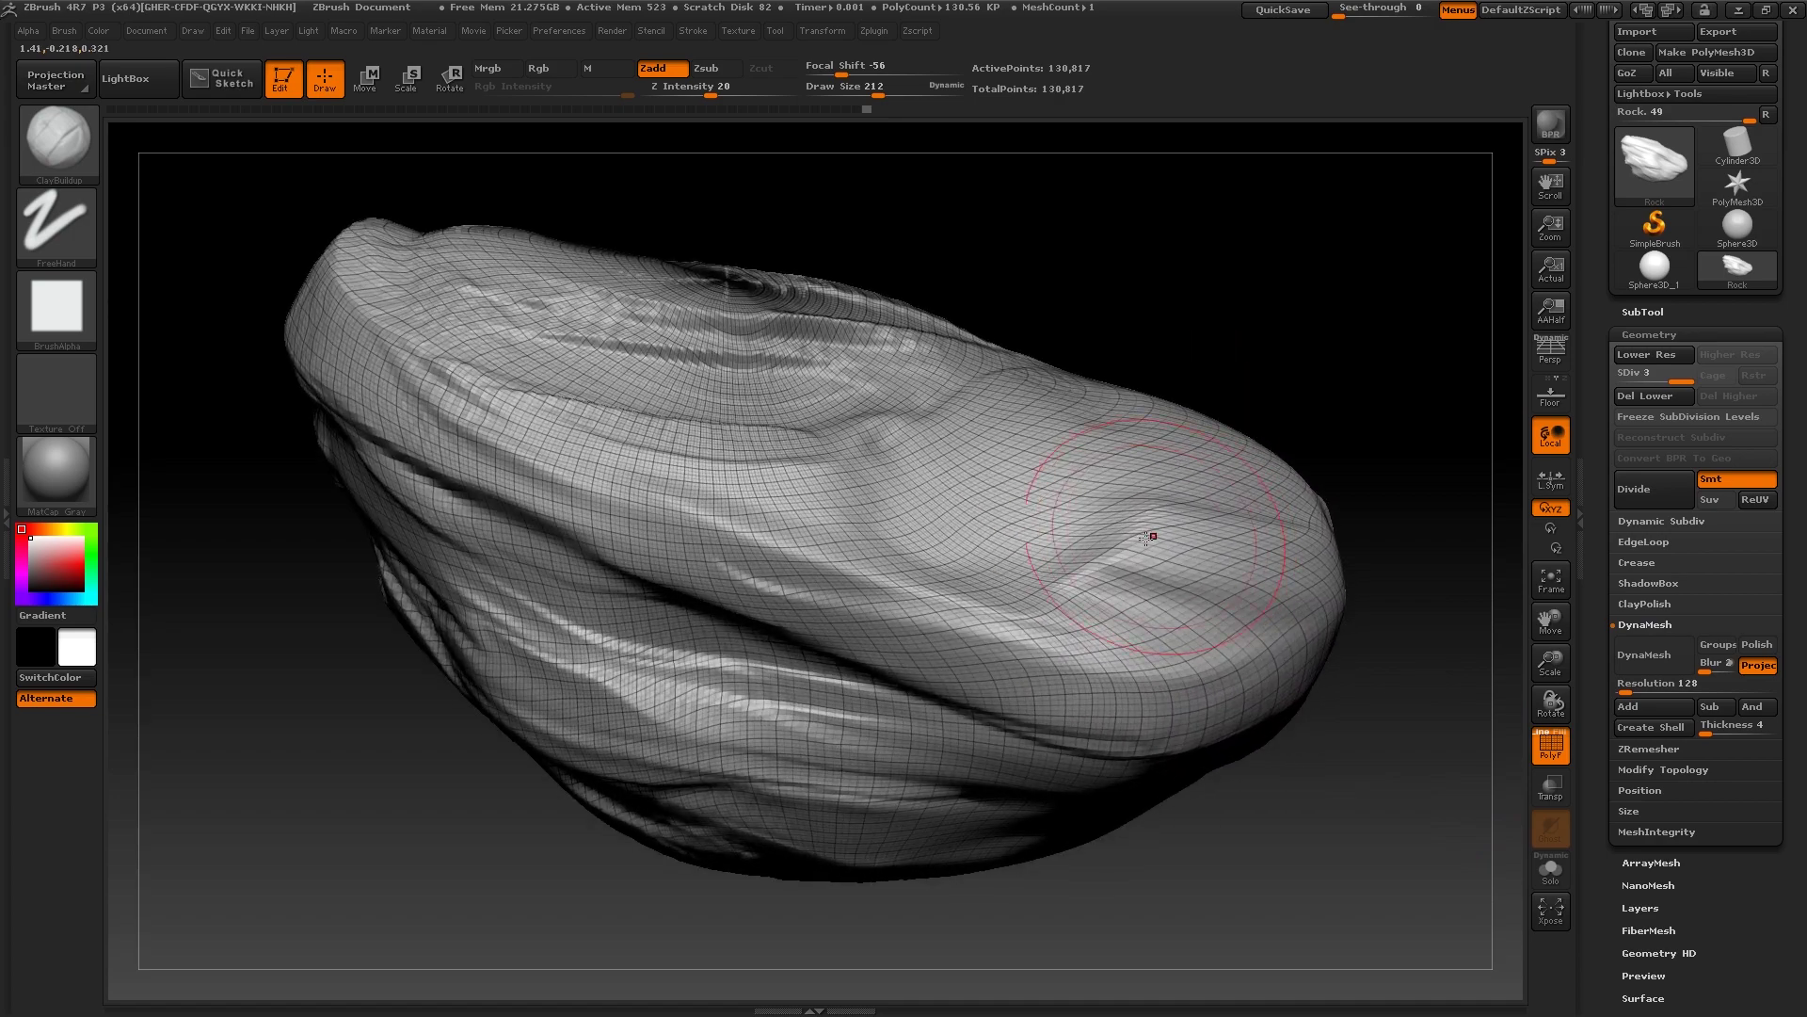
left_click_drag(1120, 282, 1236, 500)
Hide the polyframe and delete the rock's lower subdivision levels
left_click(1544, 749)
left_click(1646, 417)
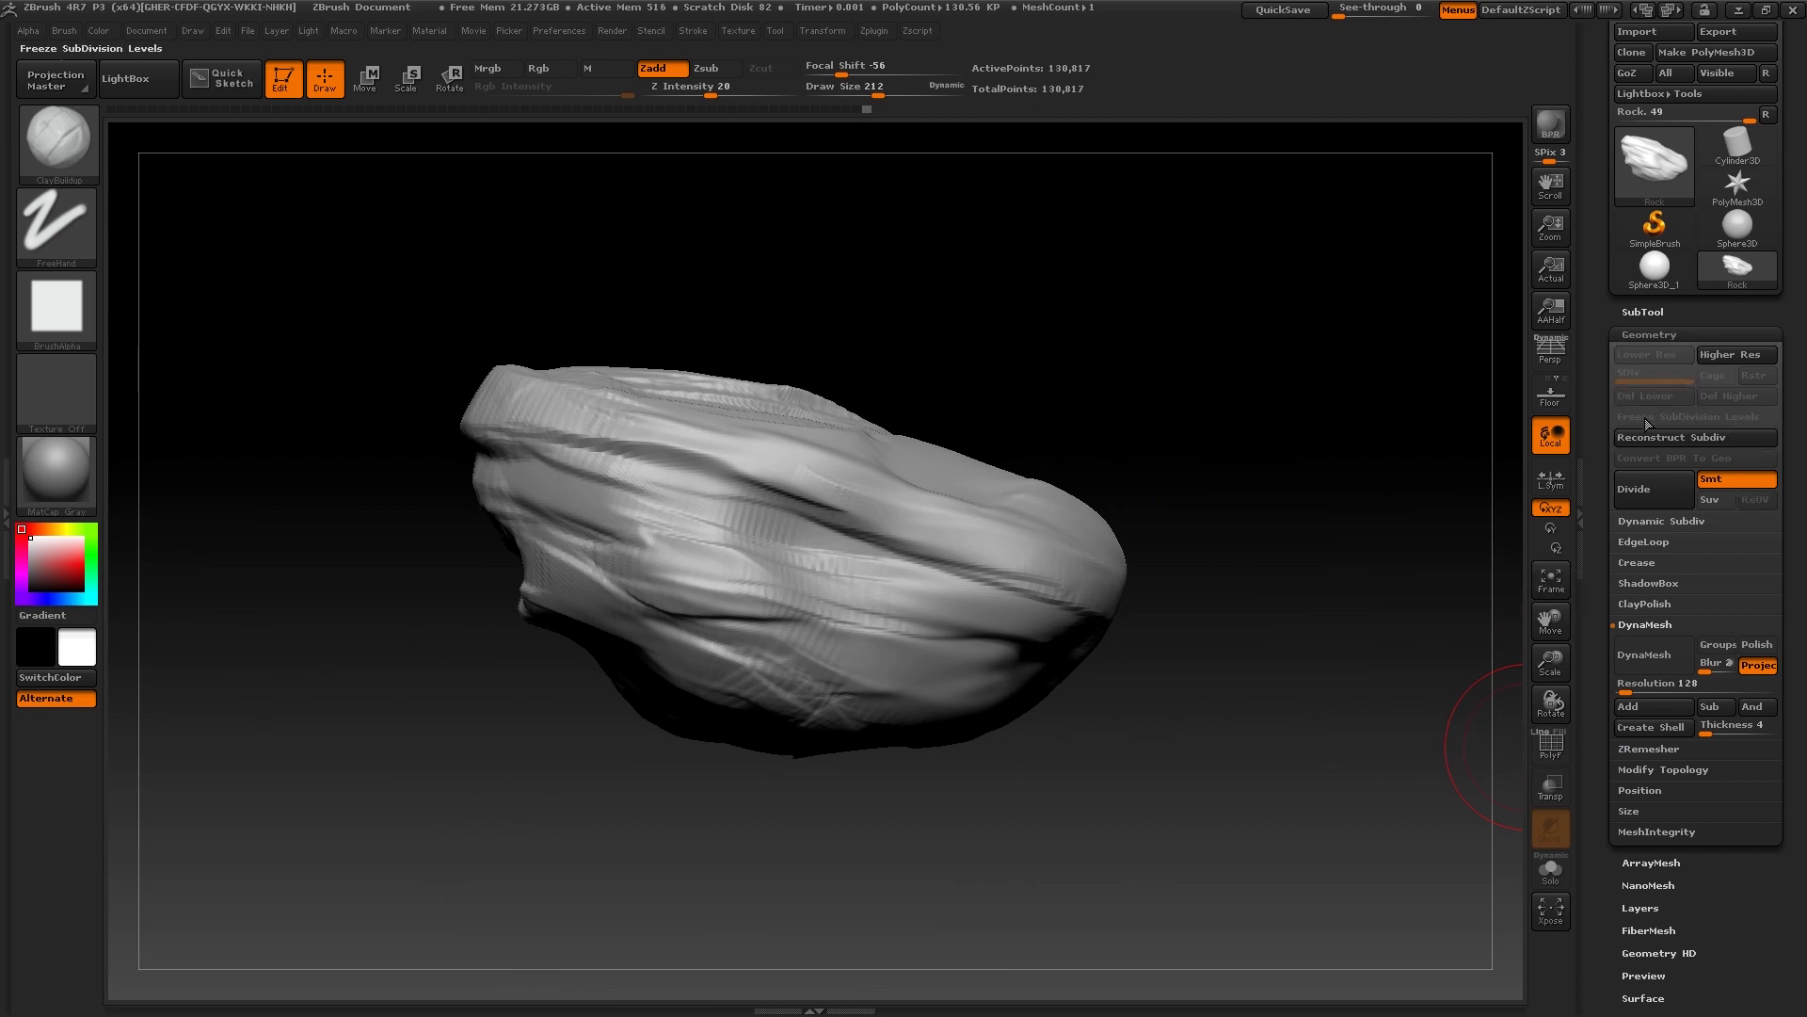
Try remeshing the rock with DynaMesh at resolutions 128 and 136, undoing each attempt
left_click(1657, 656)
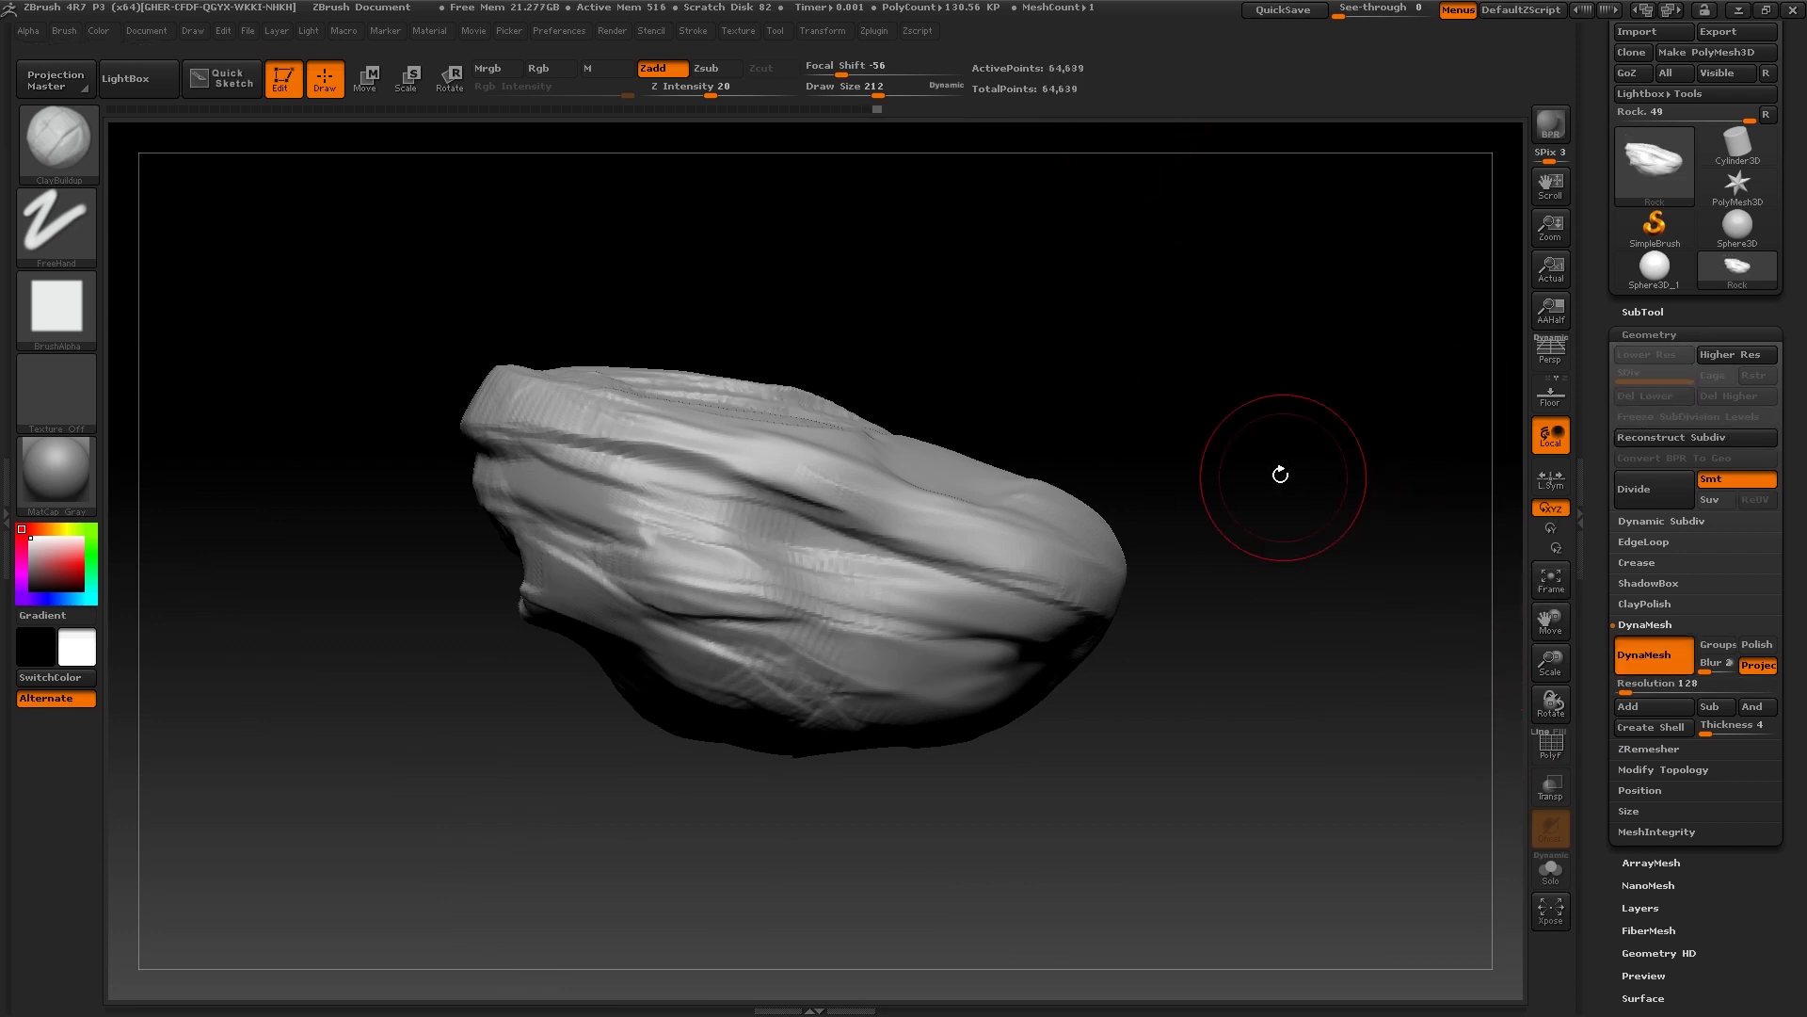
key("ctrl")
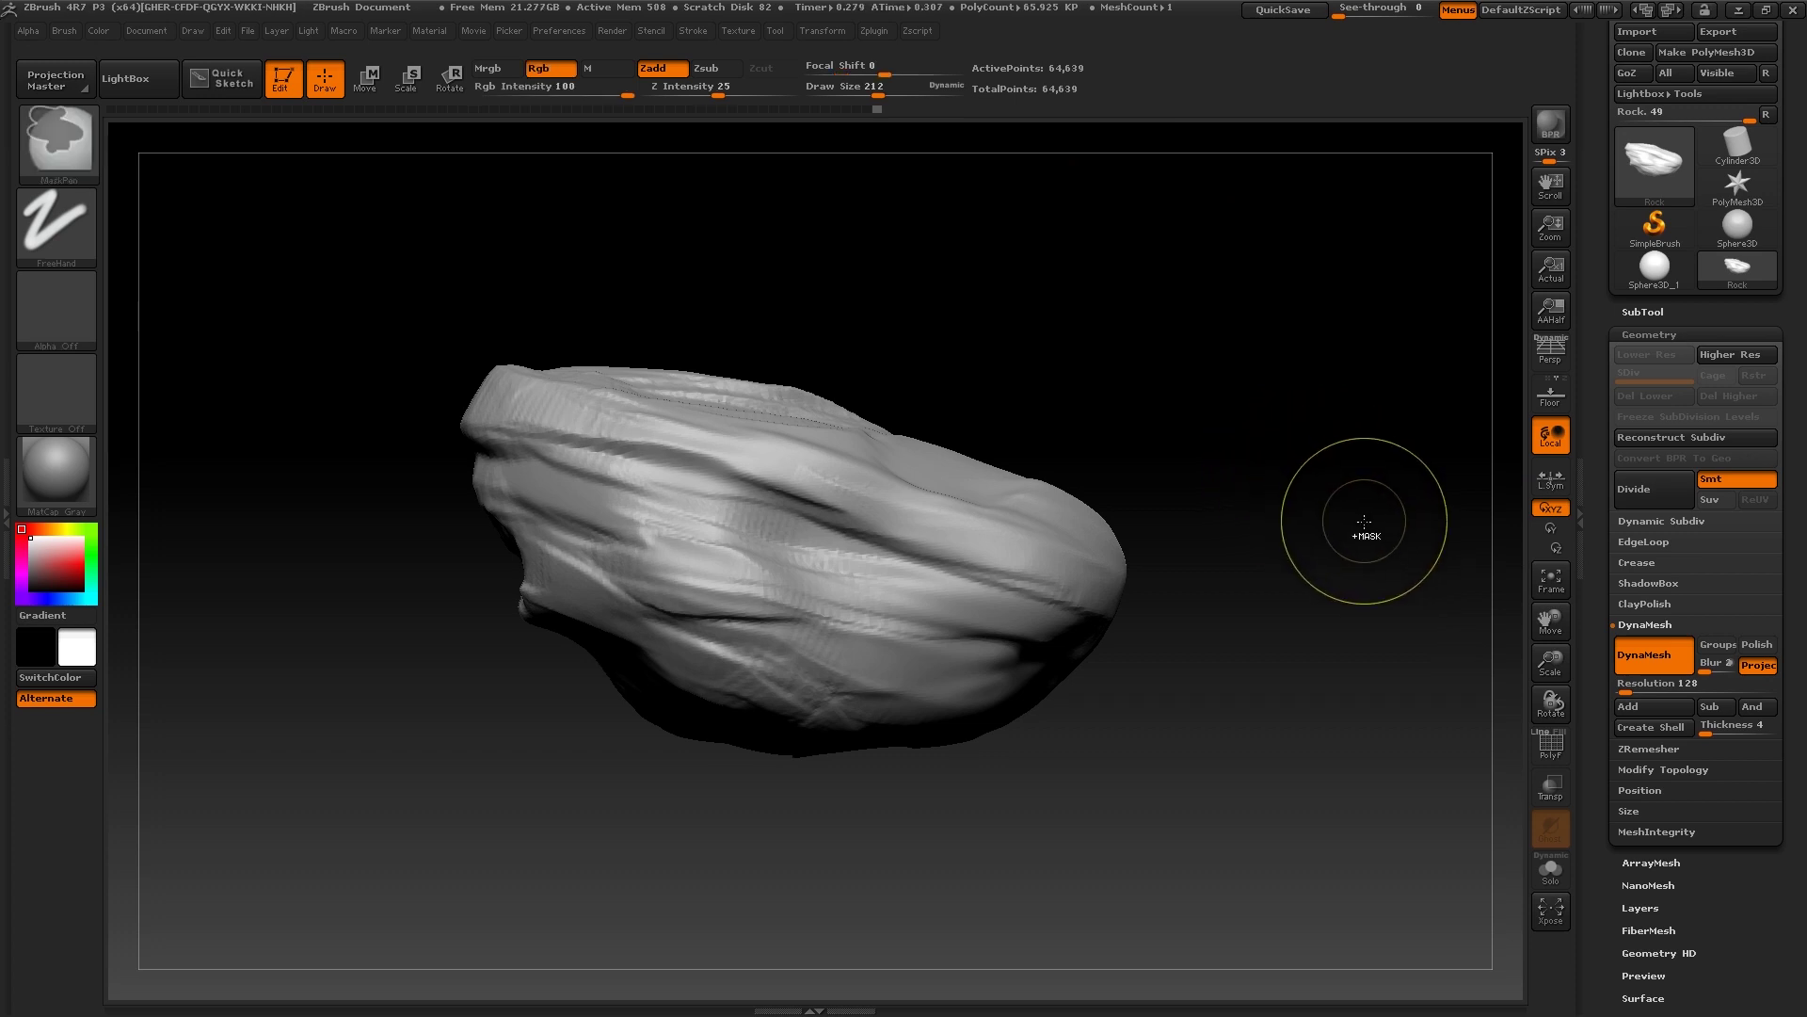
key("ctrl+z")
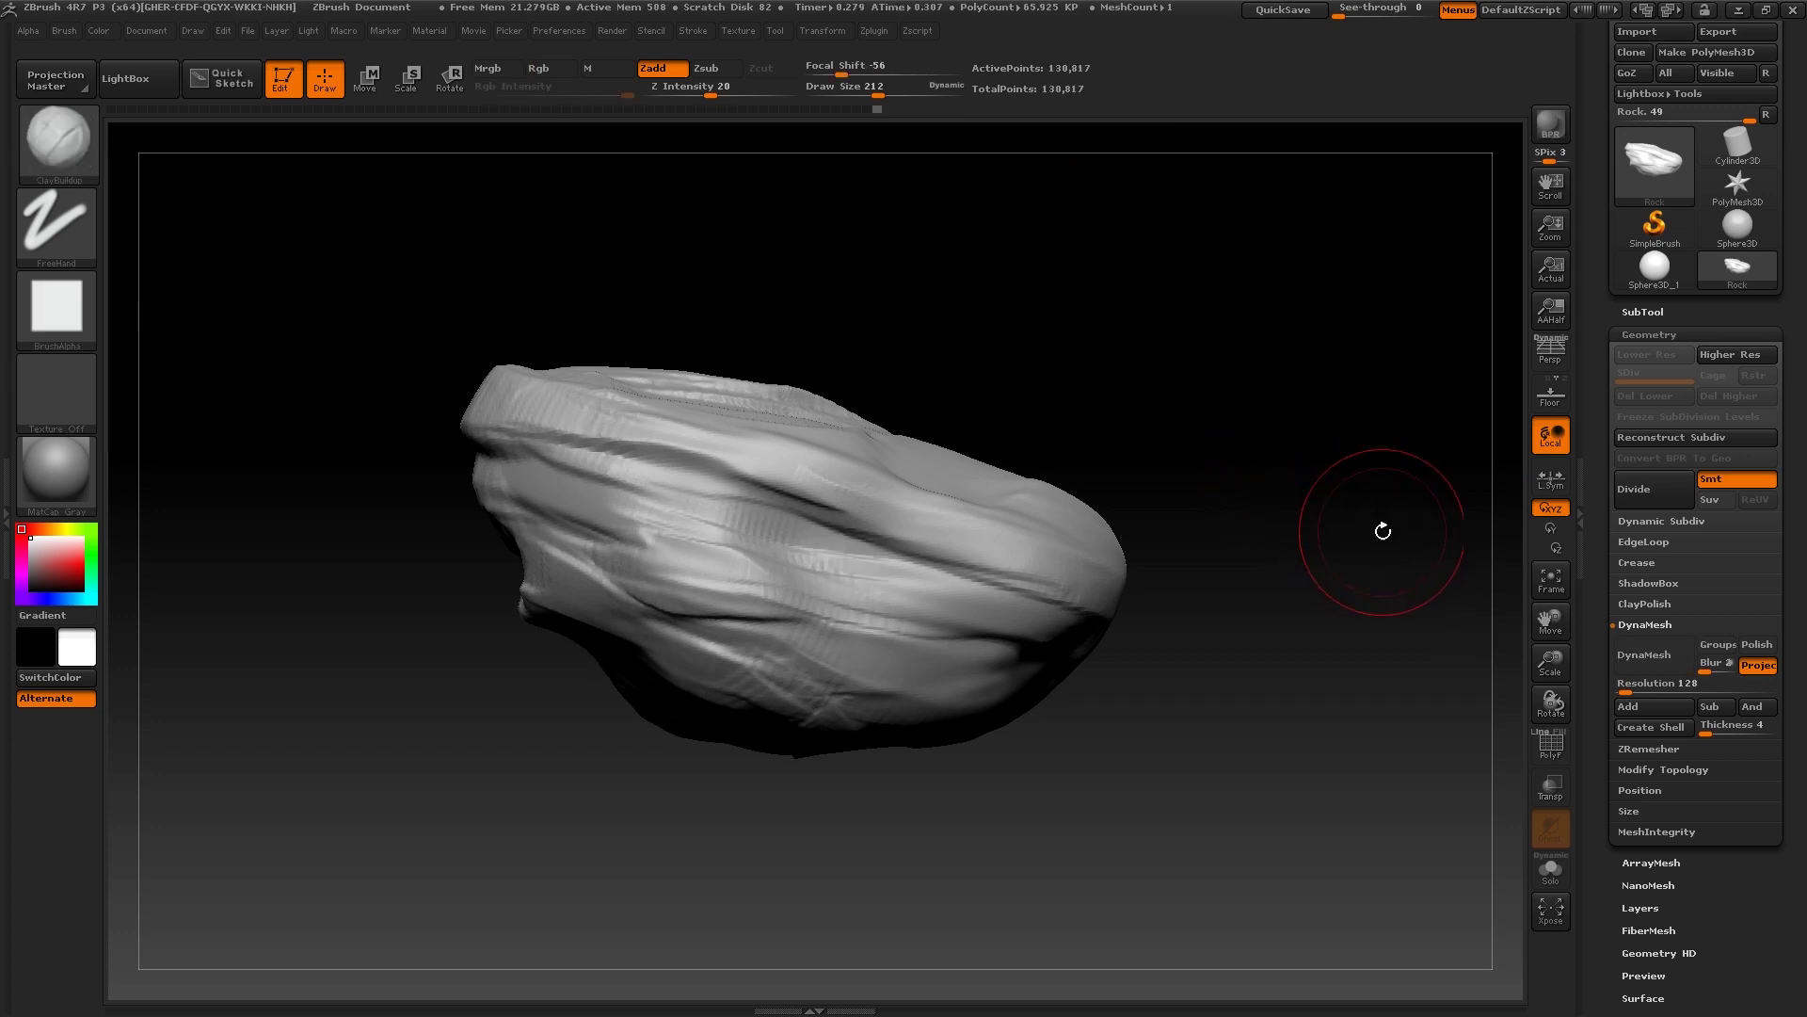
left_click(1597, 680)
type("8")
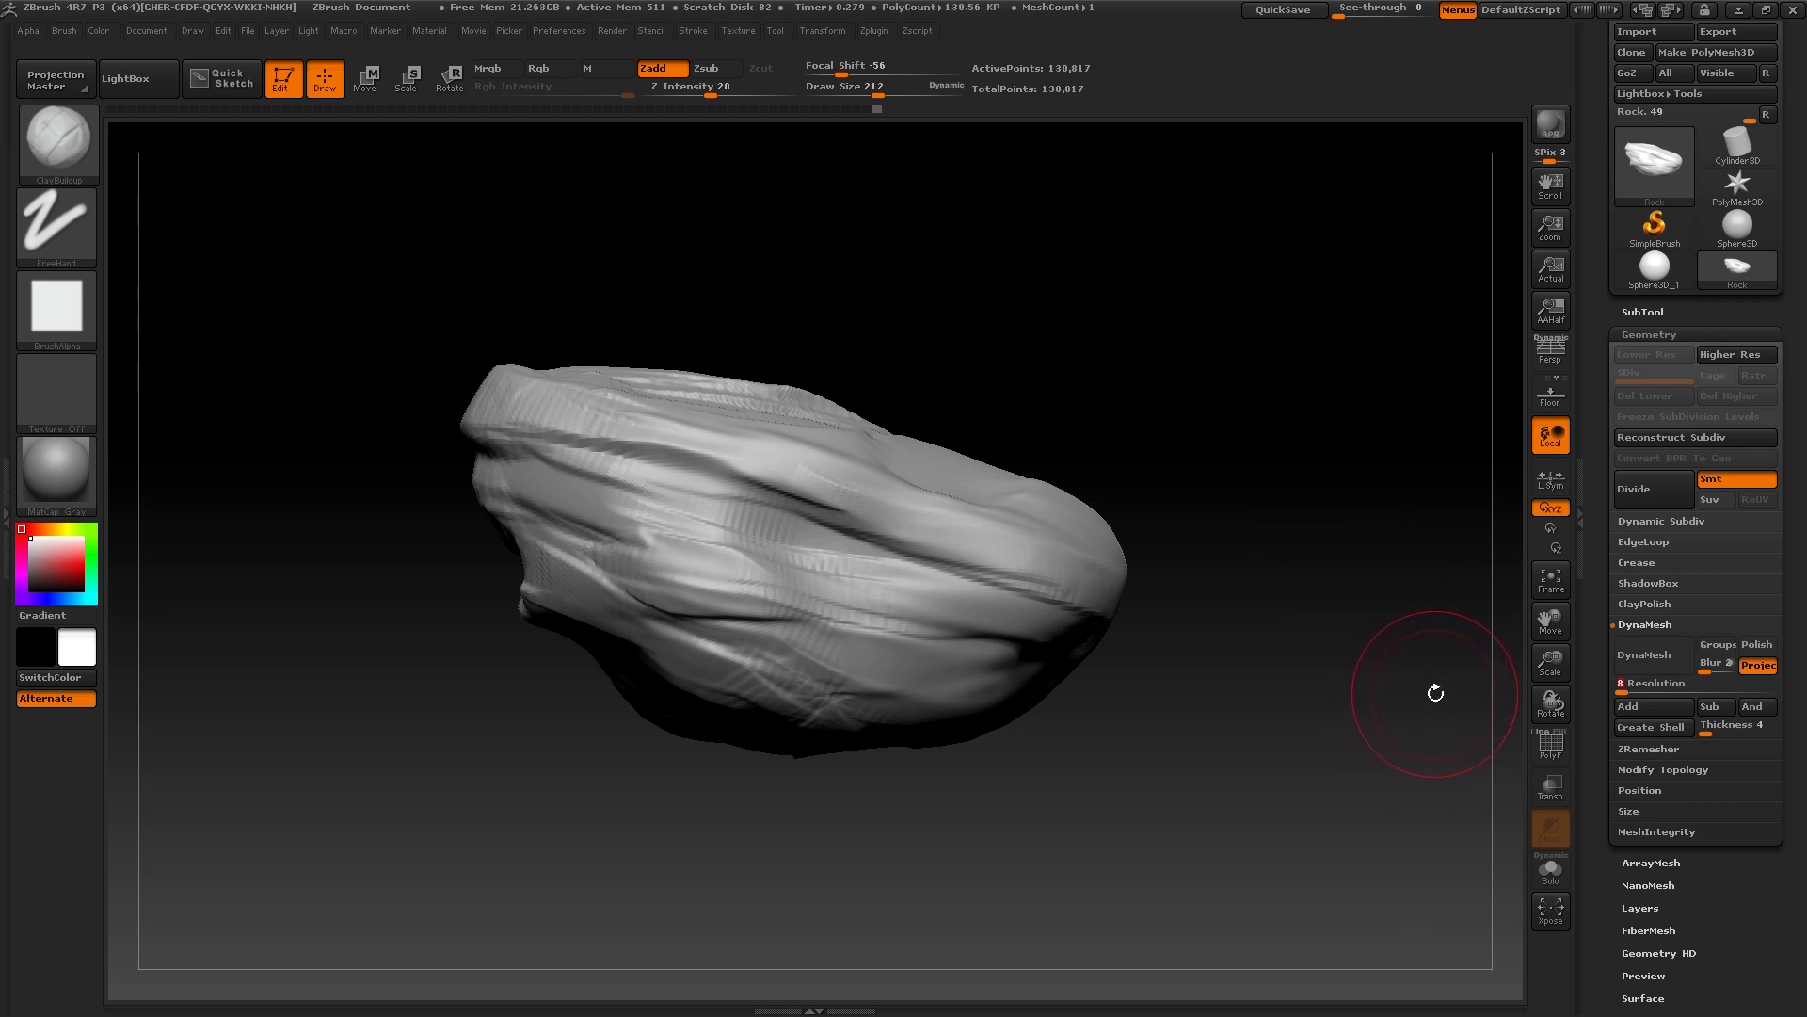
left_click(1653, 664)
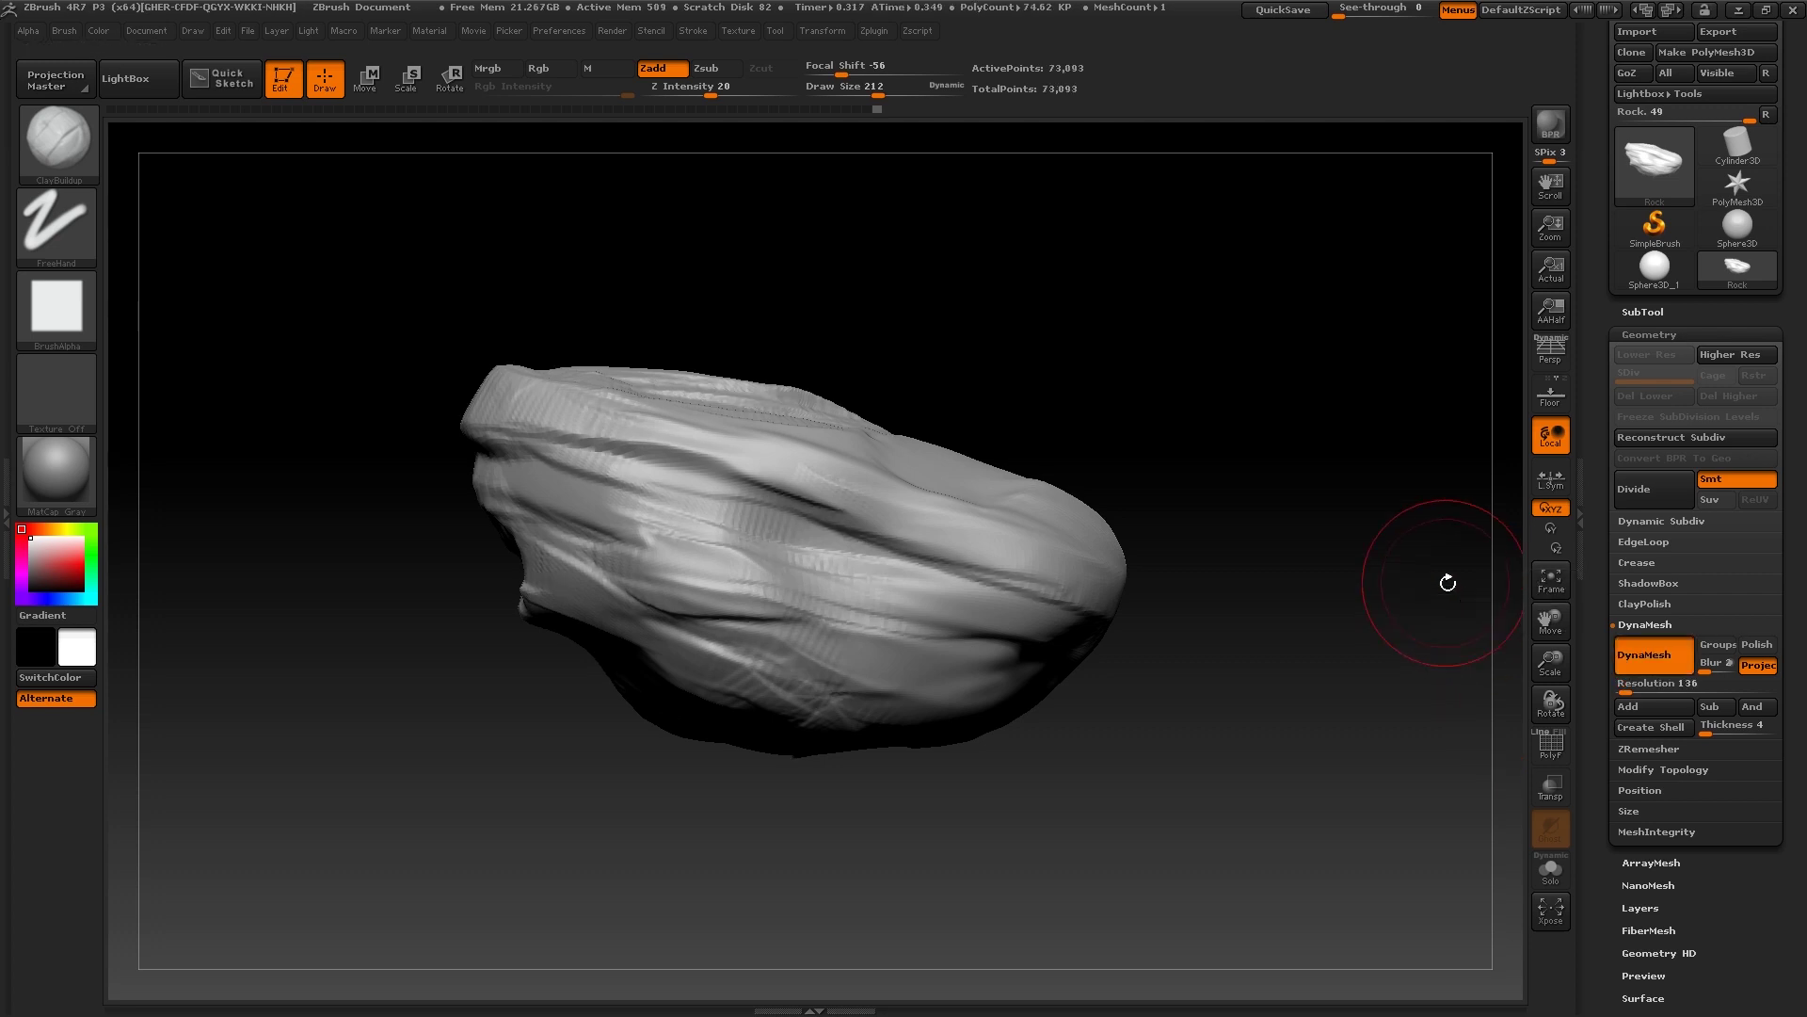
key("ctrl+z")
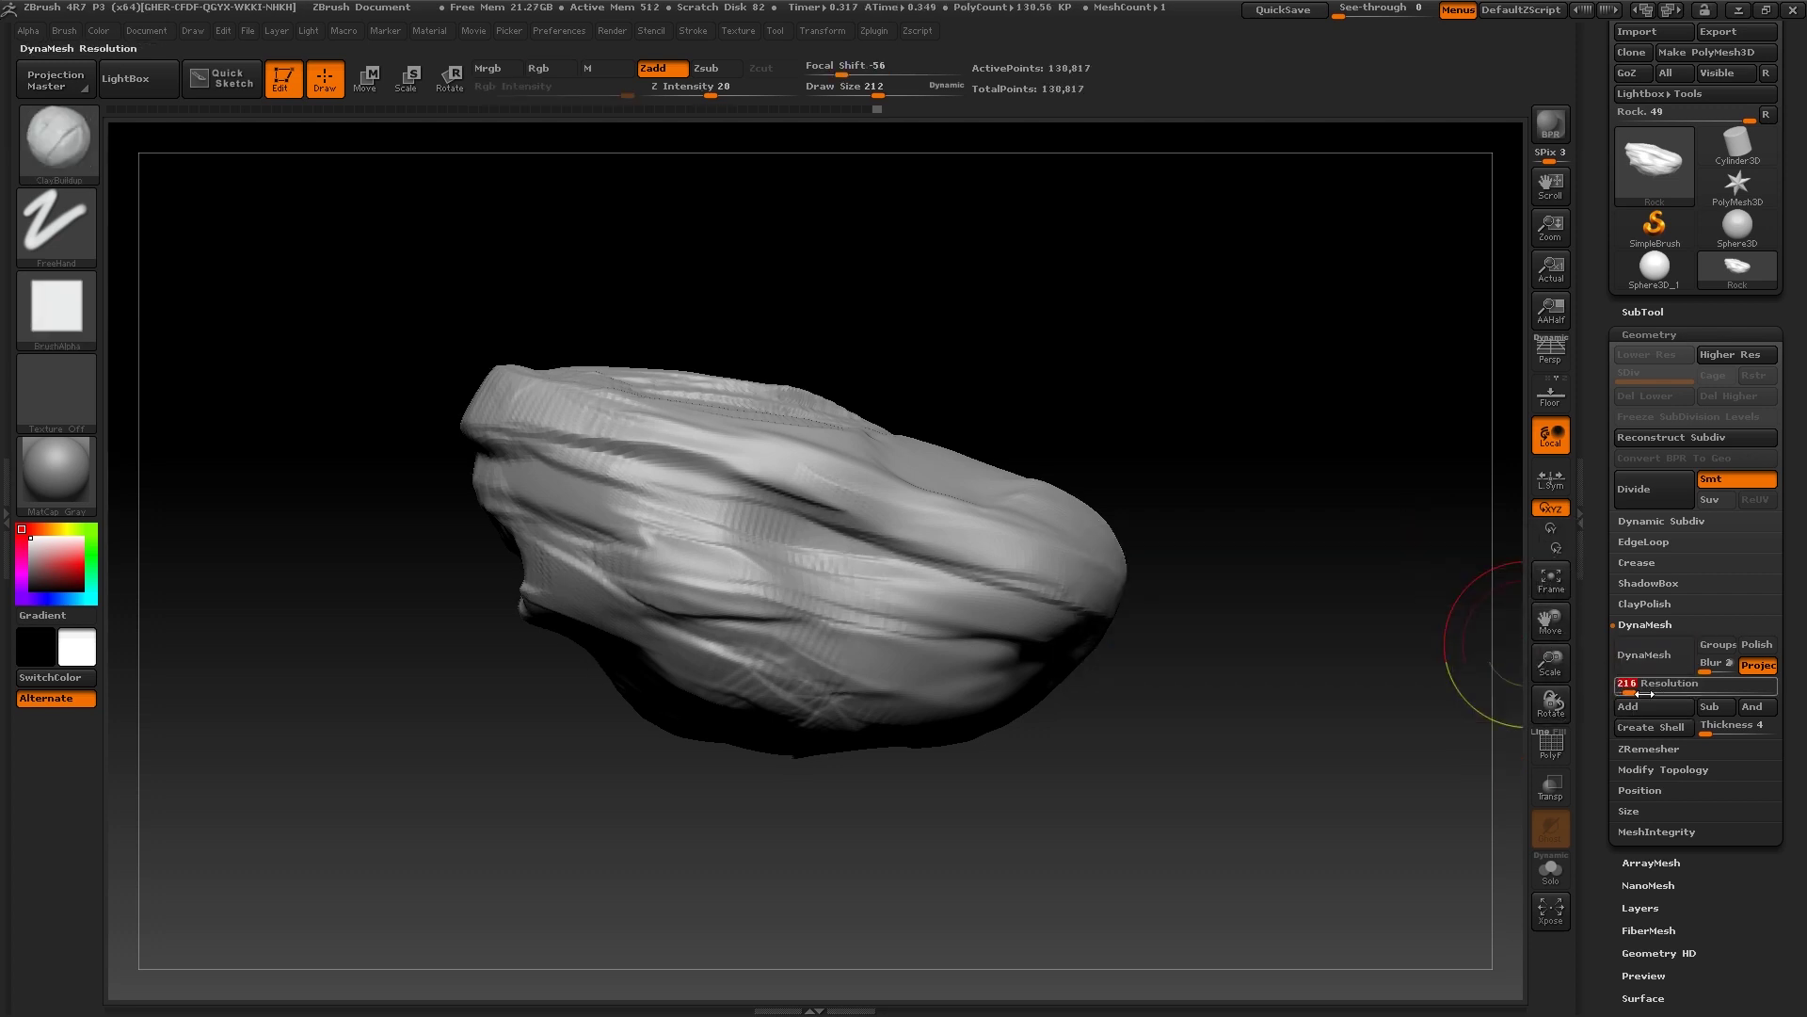
Remesh the rock with DynaMesh at resolution 200, and switch DynaMesh mode off
type("200")
left_click(1632, 651)
mouse_move(1349, 505)
left_mouse_down()
mouse_move(1352, 590)
mouse_move(1352, 444)
mouse_move(1344, 485)
left_mouse_up()
left_click(1676, 667)
Inspect the remeshed rock's topology from several angles with the polyframe displayed, and hide the polyframe
key("shift+f")
left_click_drag(1341, 554, 1139, 480)
mouse_move(1454, 343)
left_mouse_down("alt")
mouse_move(1349, 382)
mouse_move(1408, 388)
left_mouse_up("alt")
left_click_drag(1337, 325, 1342, 193, "alt")
left_click_drag(1343, 226, 1365, 414)
left_click(1553, 751)
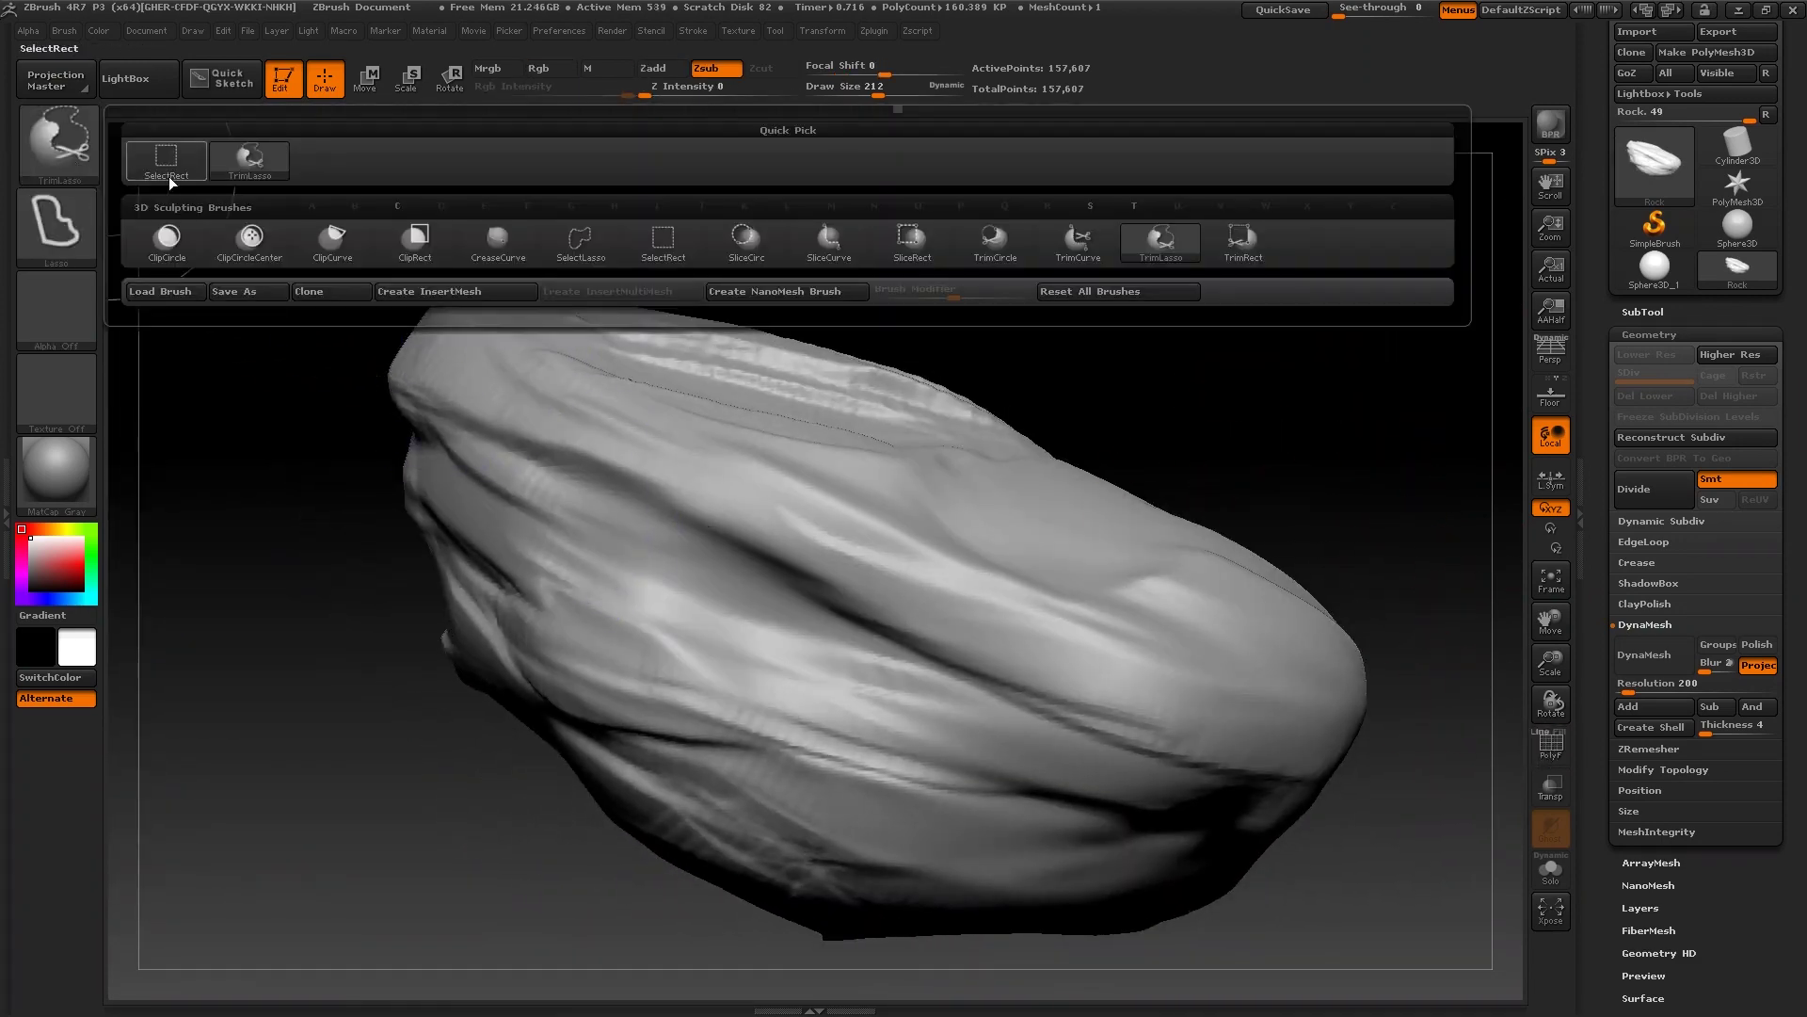
Cut flat planes into the rock's upper and lower sides with several TrimLasso cuts
mouse_move(1111, 356)
left_mouse_down("ctrl+shift")
mouse_move(1230, 577)
mouse_move(1043, 414)
left_mouse_up("ctrl+shift")
left_click(881, 510, "ctrl+shift")
mouse_move(1251, 471)
left_mouse_down("ctrl+shift")
mouse_move(443, 282)
mouse_move(918, 387)
mouse_move(1439, 625)
mouse_move(1318, 381)
left_mouse_up("ctrl+shift")
mouse_move(1285, 314)
left_mouse_down()
mouse_move(1227, 432)
mouse_move(1291, 390)
mouse_move(1226, 415)
mouse_move(1083, 383)
left_mouse_up()
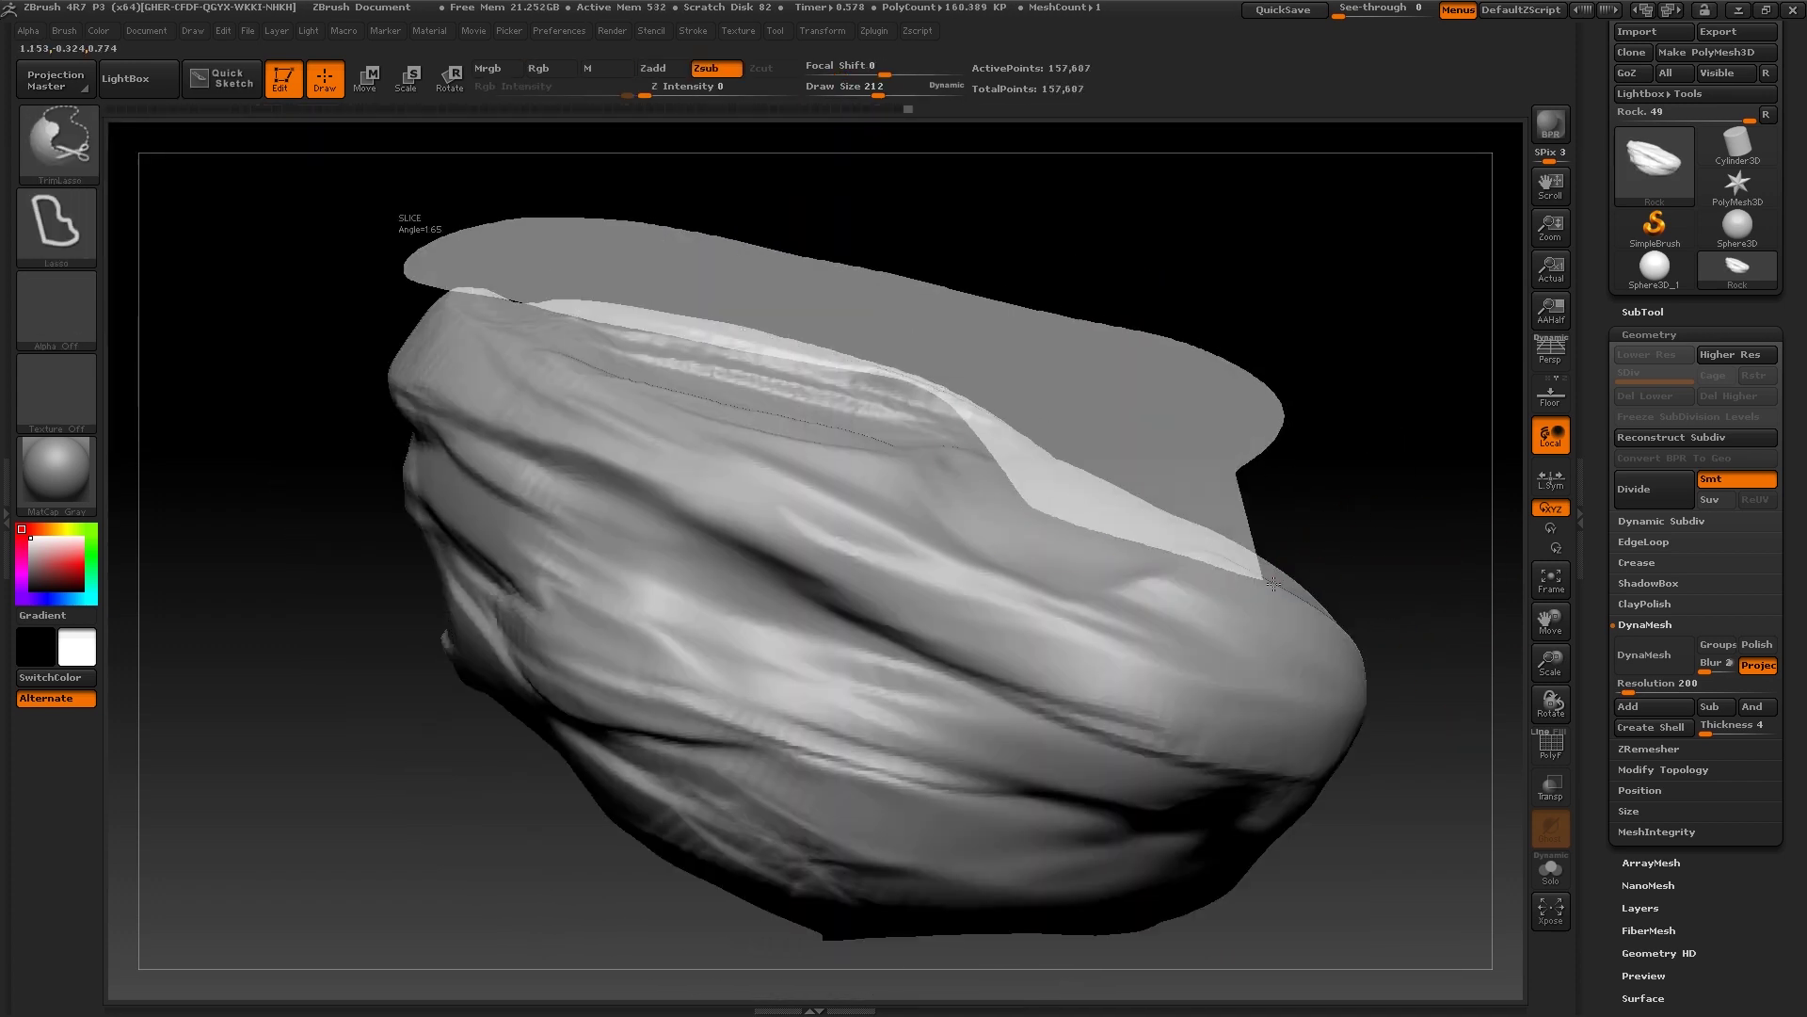
left_click_drag(1454, 617, 1461, 622, "ctrl+shift")
left_click_drag(452, 734, 314, 658)
left_click_drag(436, 812, 537, 815, "ctrl+shift")
left_click_drag(339, 664, 659, 828)
left_click_drag(803, 792, 740, 704, "ctrl+shift")
mouse_move(904, 734)
left_mouse_down()
mouse_move(771, 758)
mouse_move(941, 754)
left_mouse_up()
Smooth a spot on the trimmed surface and switch DynaMesh on for the rock
left_click_drag(602, 471, 649, 476, "shift")
left_click_drag(1036, 734, 847, 734)
left_click(1654, 655)
left_click_drag(1445, 692, 1318, 735, "alt")
Build up rough strata on the trimmed rock with the ClayBuildup brush and smooth the transitions
left_click_drag(405, 376, 468, 435)
left_click_drag(1224, 659, 1083, 603)
mouse_move(1130, 659)
left_mouse_down("alt")
mouse_move(1176, 583)
mouse_move(1387, 666)
mouse_move(1224, 461)
left_mouse_up("alt")
left_click_drag(1413, 706, 1224, 659)
left_click_drag(1177, 734, 1365, 734)
left_click_drag(283, 754, 377, 715)
left_click_drag(659, 254, 577, 225)
left_click_drag(376, 828, 283, 800)
left_click_drag(847, 438, 938, 435, "shift")
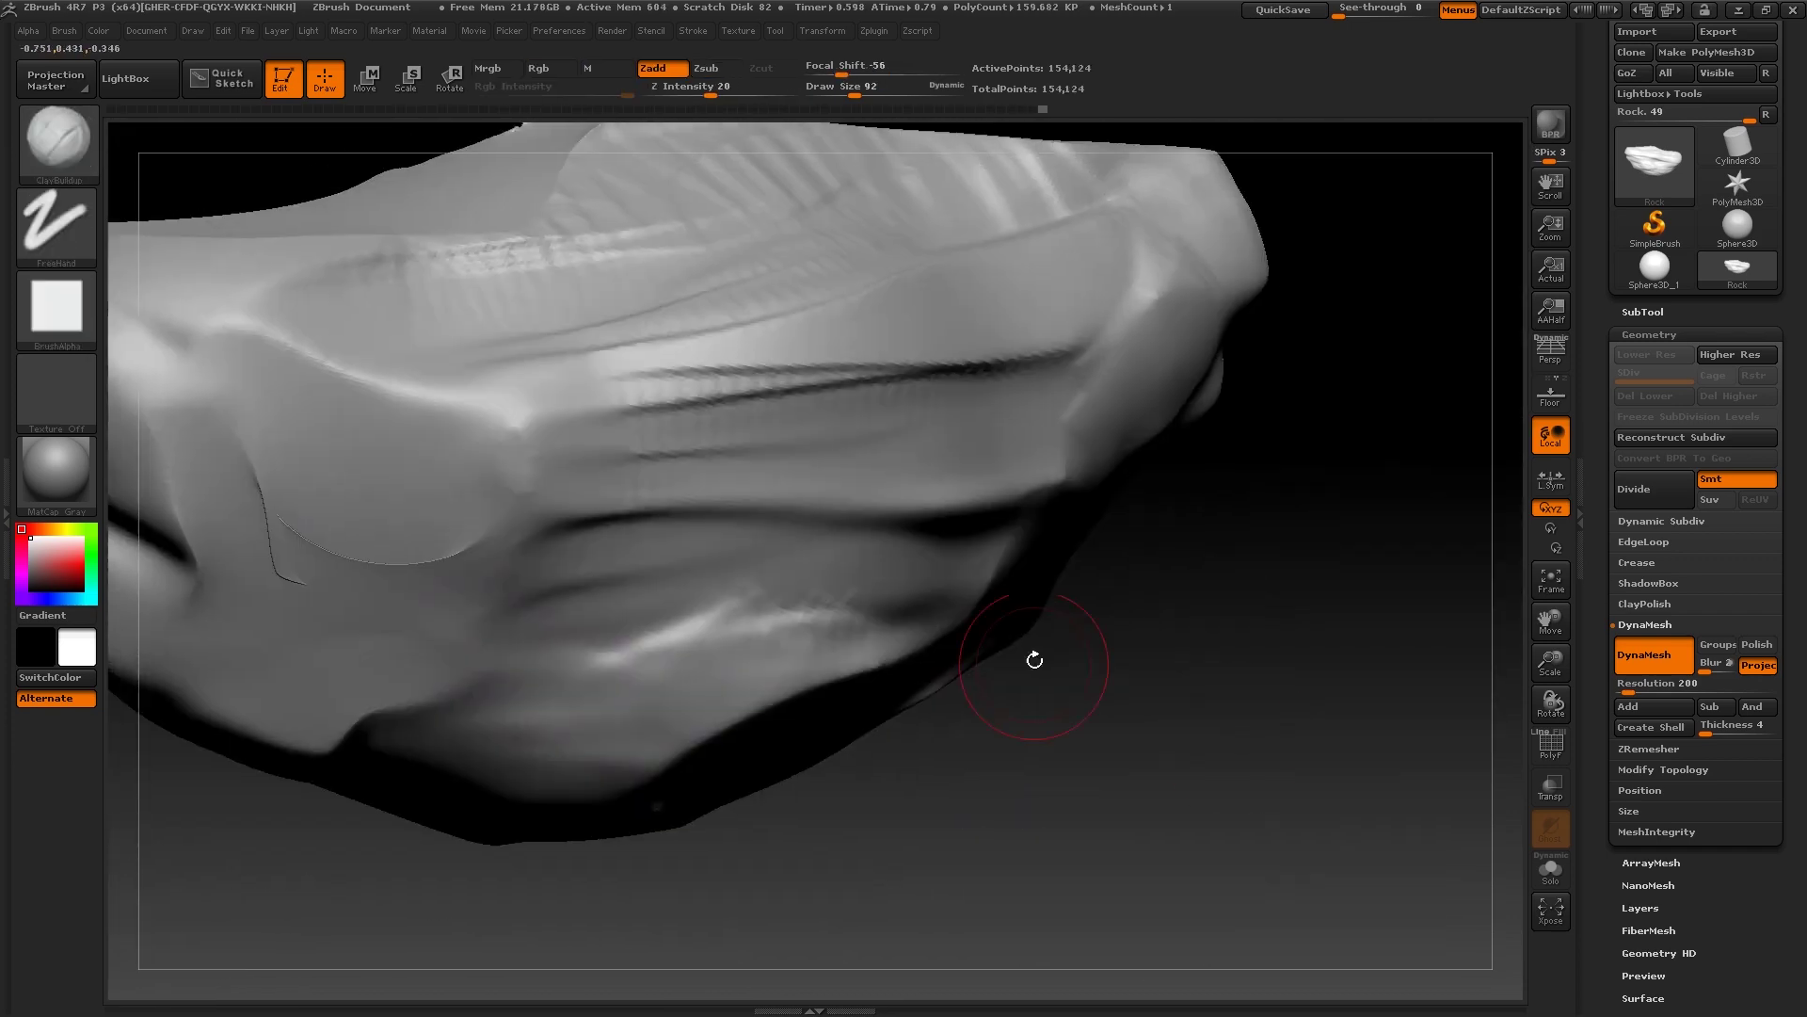
Subdivide the rock once and delete its lower subdivision level, viewing it in perspective in between
left_click_drag(1317, 659, 1177, 735)
left_click_drag(1271, 424, 1359, 339)
left_click(1550, 351)
left_click_drag(829, 565, 867, 585)
key("ctrl+d")
left_click_drag(1365, 395, 1478, 379)
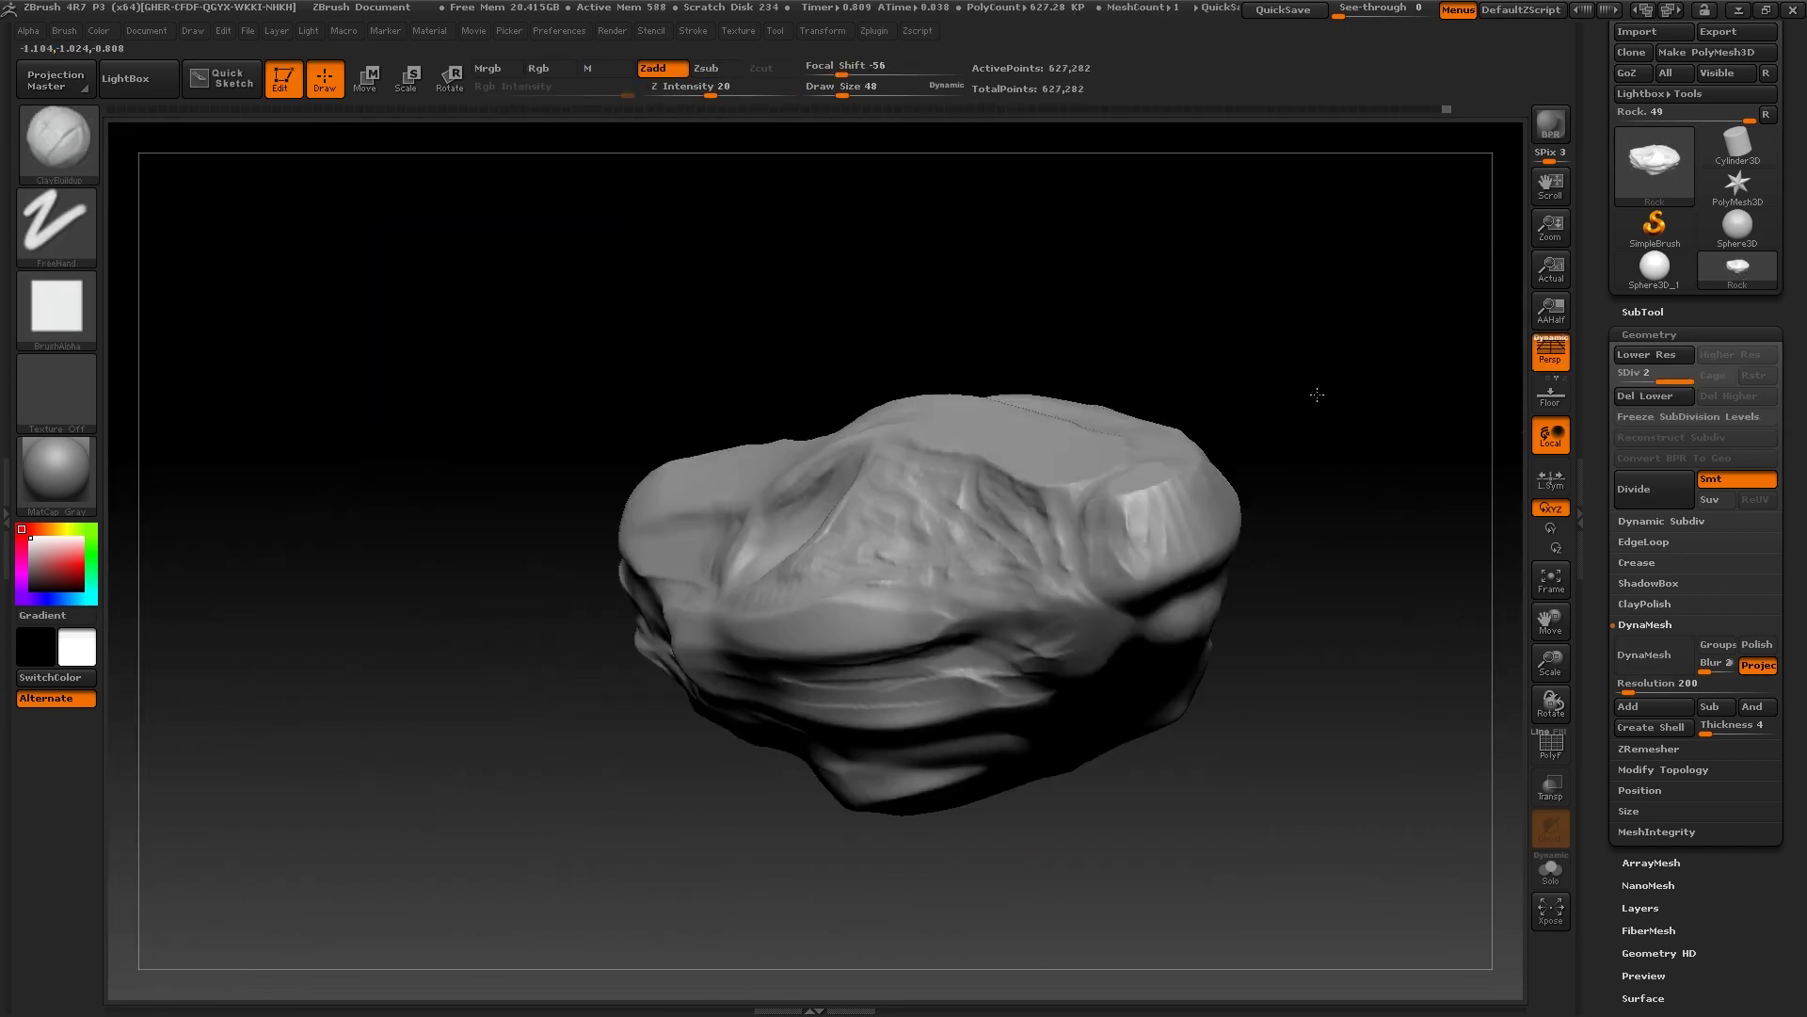
left_click(1645, 395)
left_click(1550, 351)
Build up and smooth finer layered forms on the rock's top and sides with ClayBuildup at draw size 48
left_click_drag(1059, 556, 1125, 626)
mouse_move(1111, 612)
left_mouse_down()
mouse_move(1008, 640)
mouse_move(1134, 640)
left_mouse_up()
left_click_drag(1365, 659, 1271, 668)
left_click_drag(1120, 611, 1266, 673, "shift")
left_click_drag(1365, 470, 1177, 659)
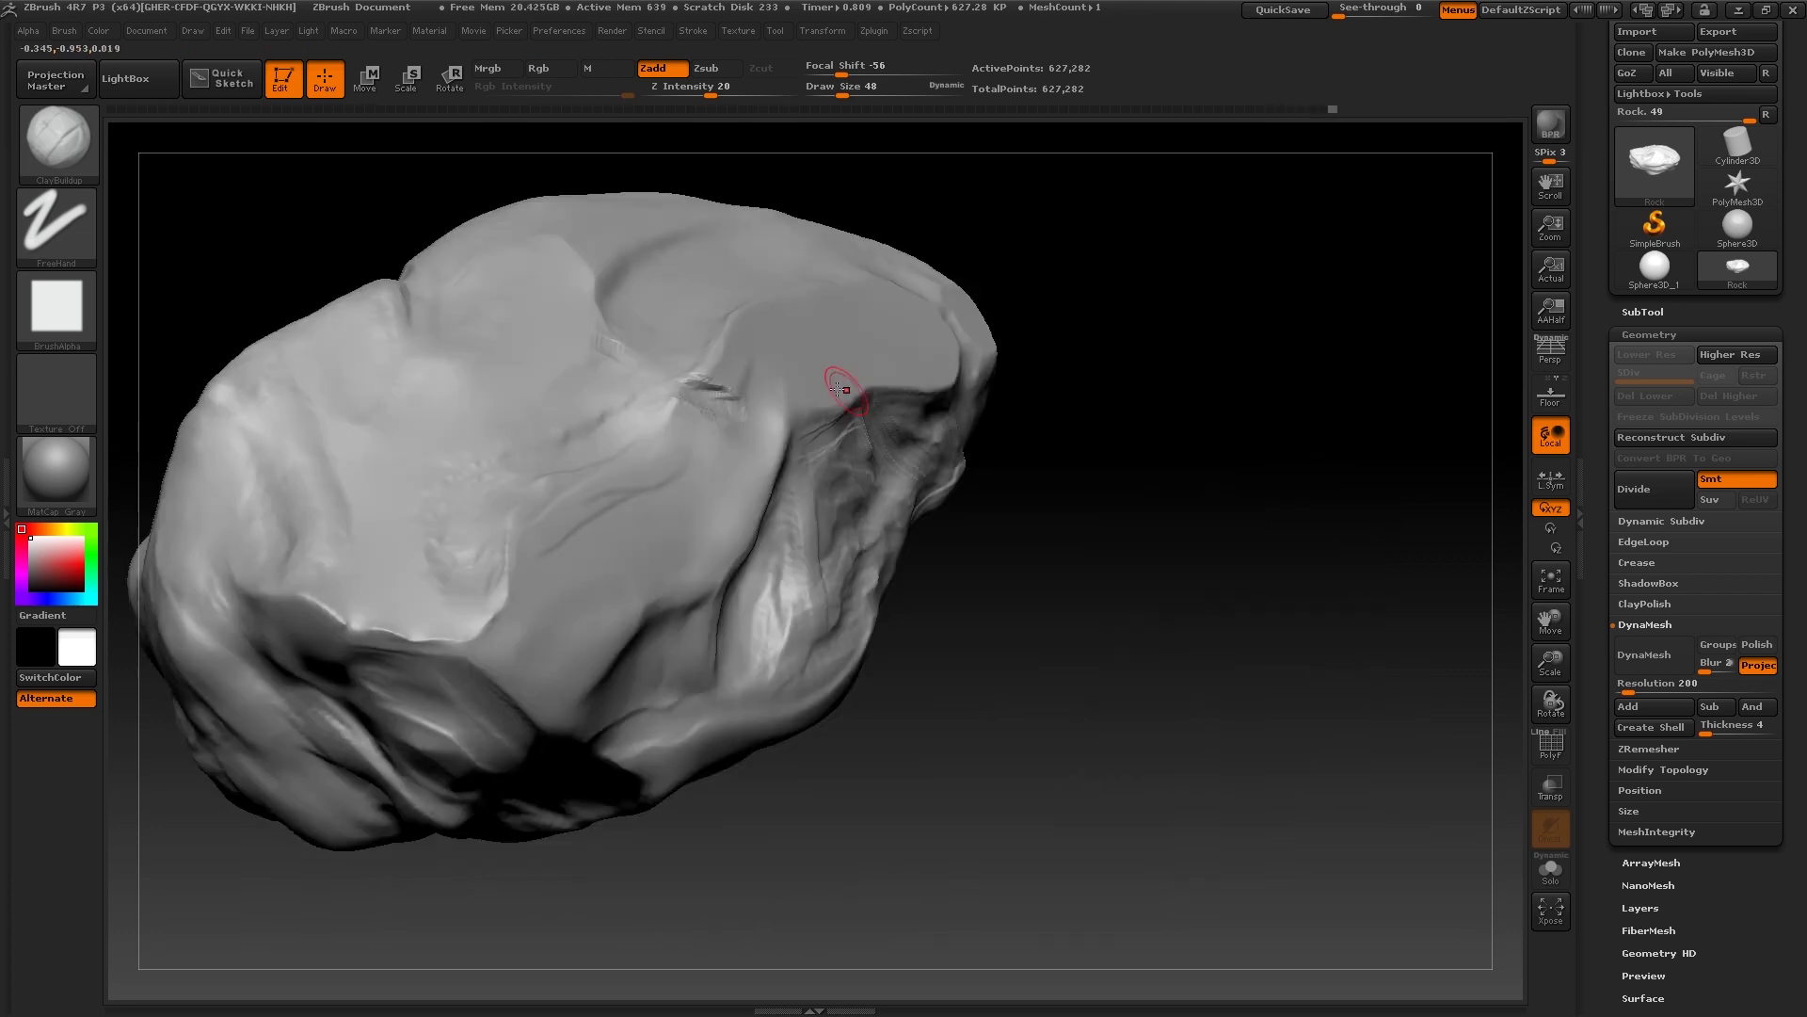
mouse_move(1176, 395)
left_mouse_down()
mouse_move(396, 282)
mouse_move(527, 207)
left_mouse_up()
mouse_move(659, 396)
left_mouse_down()
mouse_move(754, 508)
mouse_move(800, 527)
left_mouse_up()
mouse_move(1177, 489)
left_mouse_down()
mouse_move(1044, 395)
mouse_move(1129, 583)
left_mouse_up()
left_click_drag(646, 766, 678, 725)
left_click_drag(1177, 471, 941, 423)
left_click_drag(1036, 471, 1130, 583)
left_click_drag(602, 546, 707, 565)
Sculpt and smooth cracks and ledges along the rock's long side, following the Rock Ref.jpg photo
left_click_drag(527, 734, 536, 810, "shift")
left_click_drag(537, 711, 617, 698)
mouse_move(1083, 602)
left_mouse_down("alt")
mouse_move(985, 489)
mouse_move(1317, 376)
mouse_move(1177, 612)
left_mouse_up("alt")
left_click_drag(926, 486, 941, 395)
left_click_drag(1271, 612, 941, 565)
left_click_drag(1224, 564, 1177, 706, "alt")
mouse_move(725, 489)
left_mouse_down()
mouse_move(798, 444)
mouse_move(659, 443)
left_mouse_up()
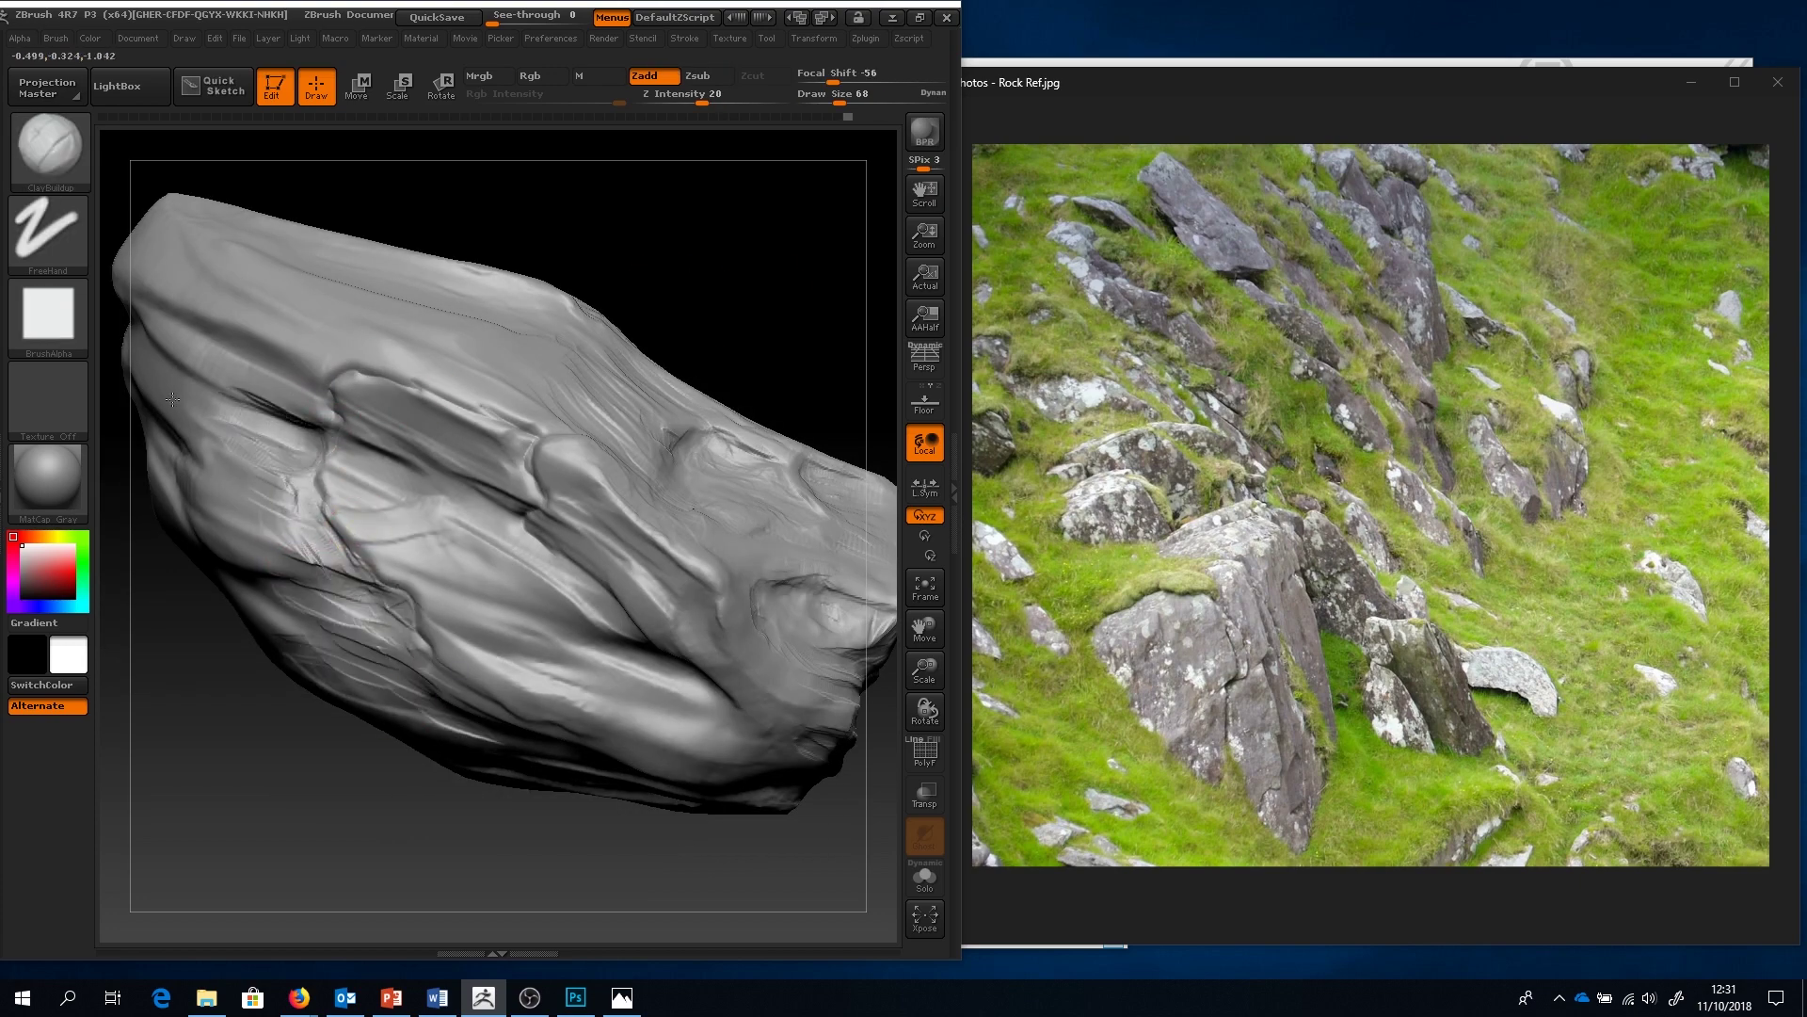
left_click_drag(283, 350, 311, 335, "shift")
mouse_move(245, 396)
left_mouse_down()
mouse_move(334, 344)
mouse_move(372, 349)
left_mouse_up()
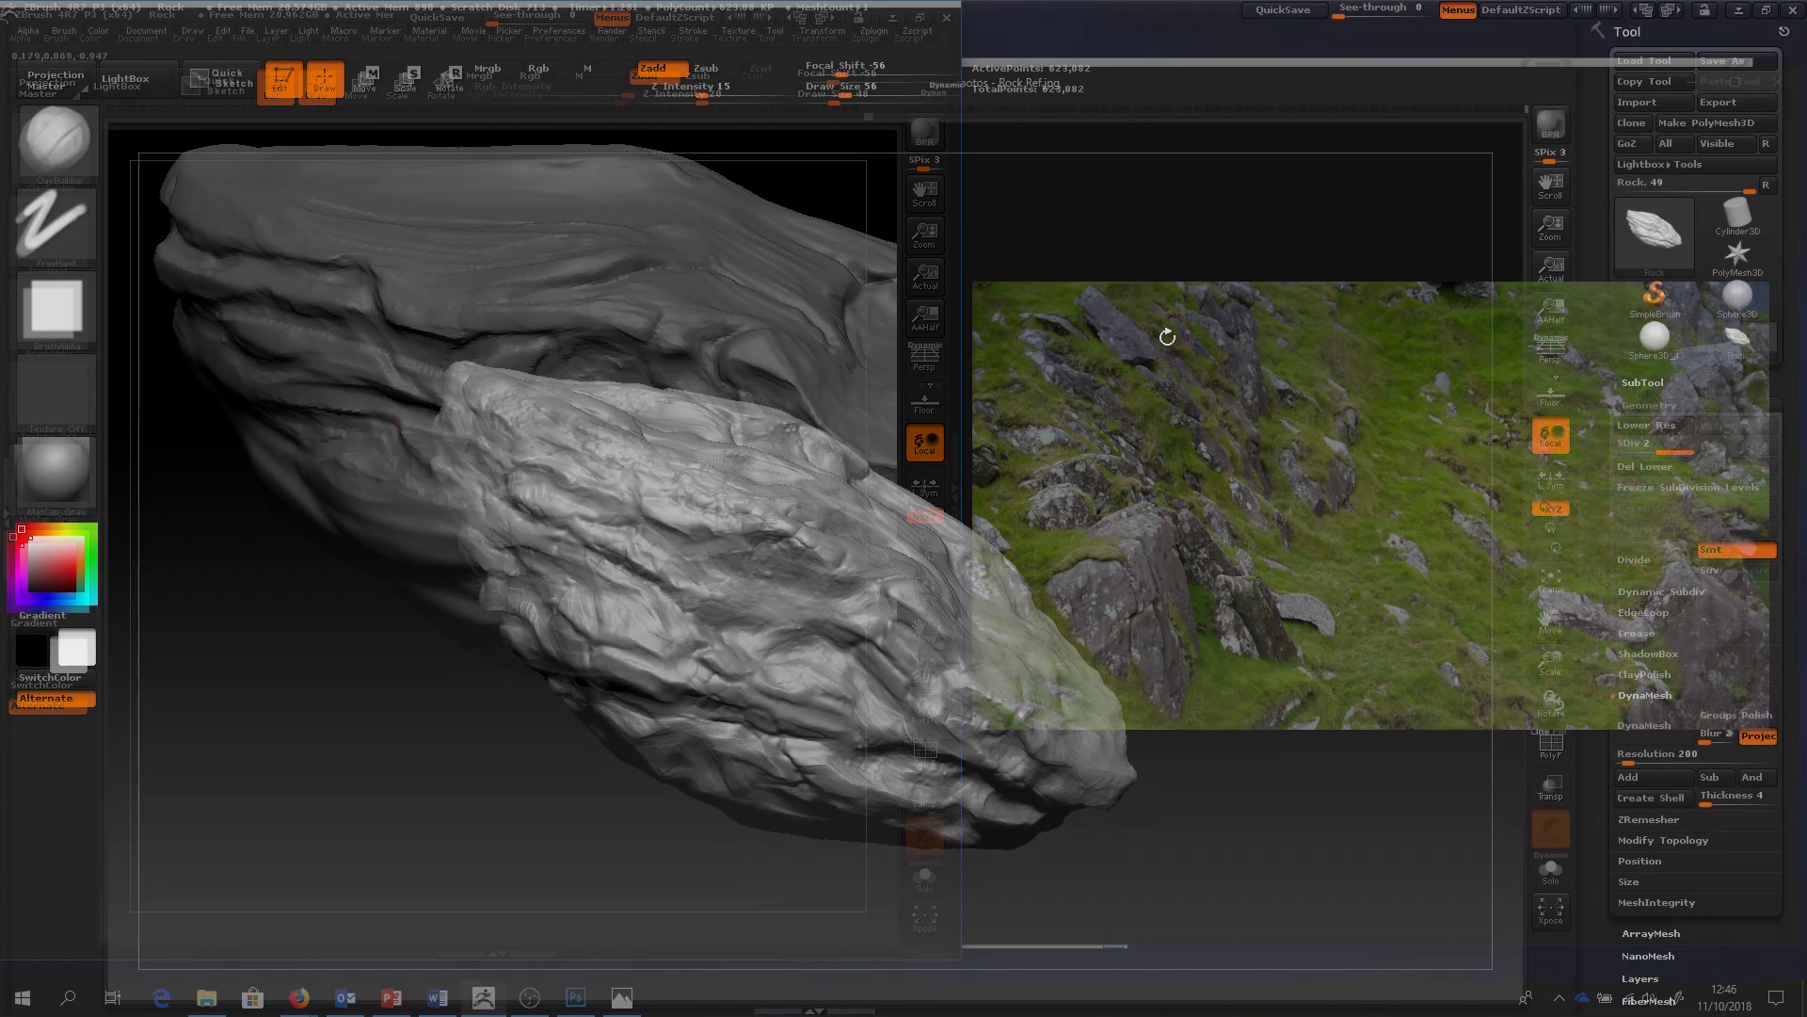
Save the project as Rock in the WK3 Affordances folder, replacing the existing file
key("ctrl")
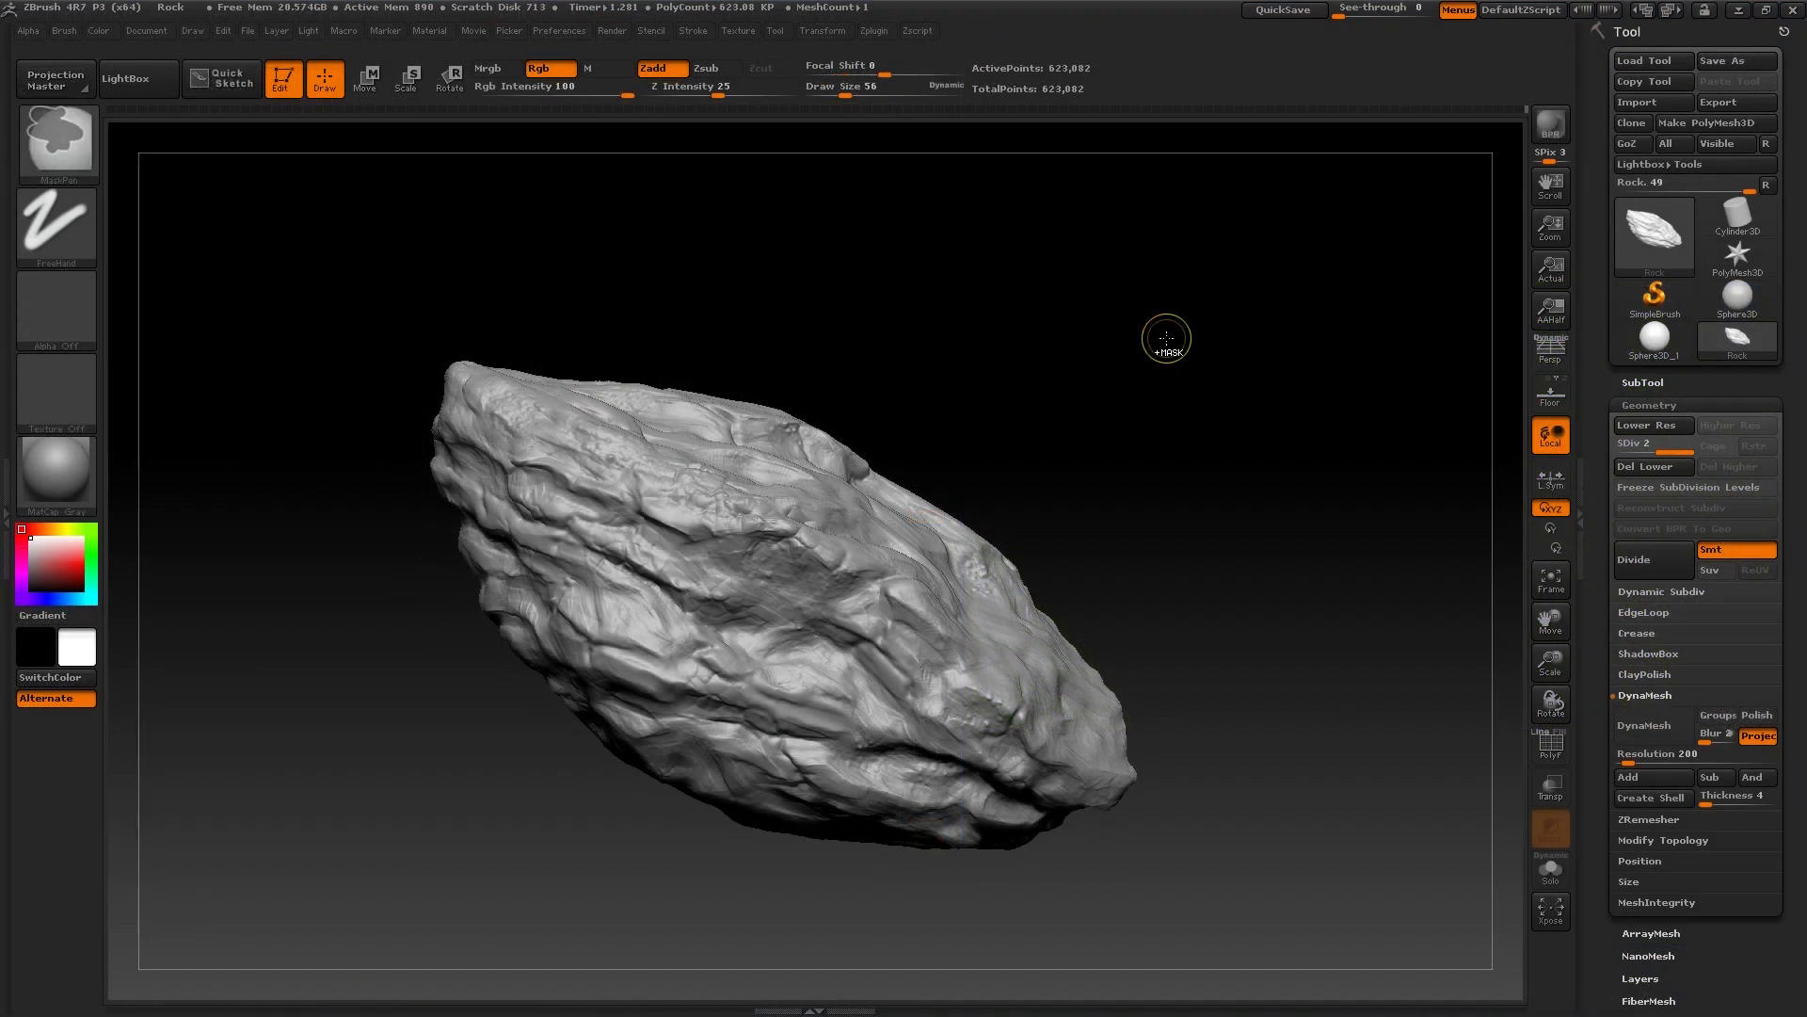
key("ctrl+s")
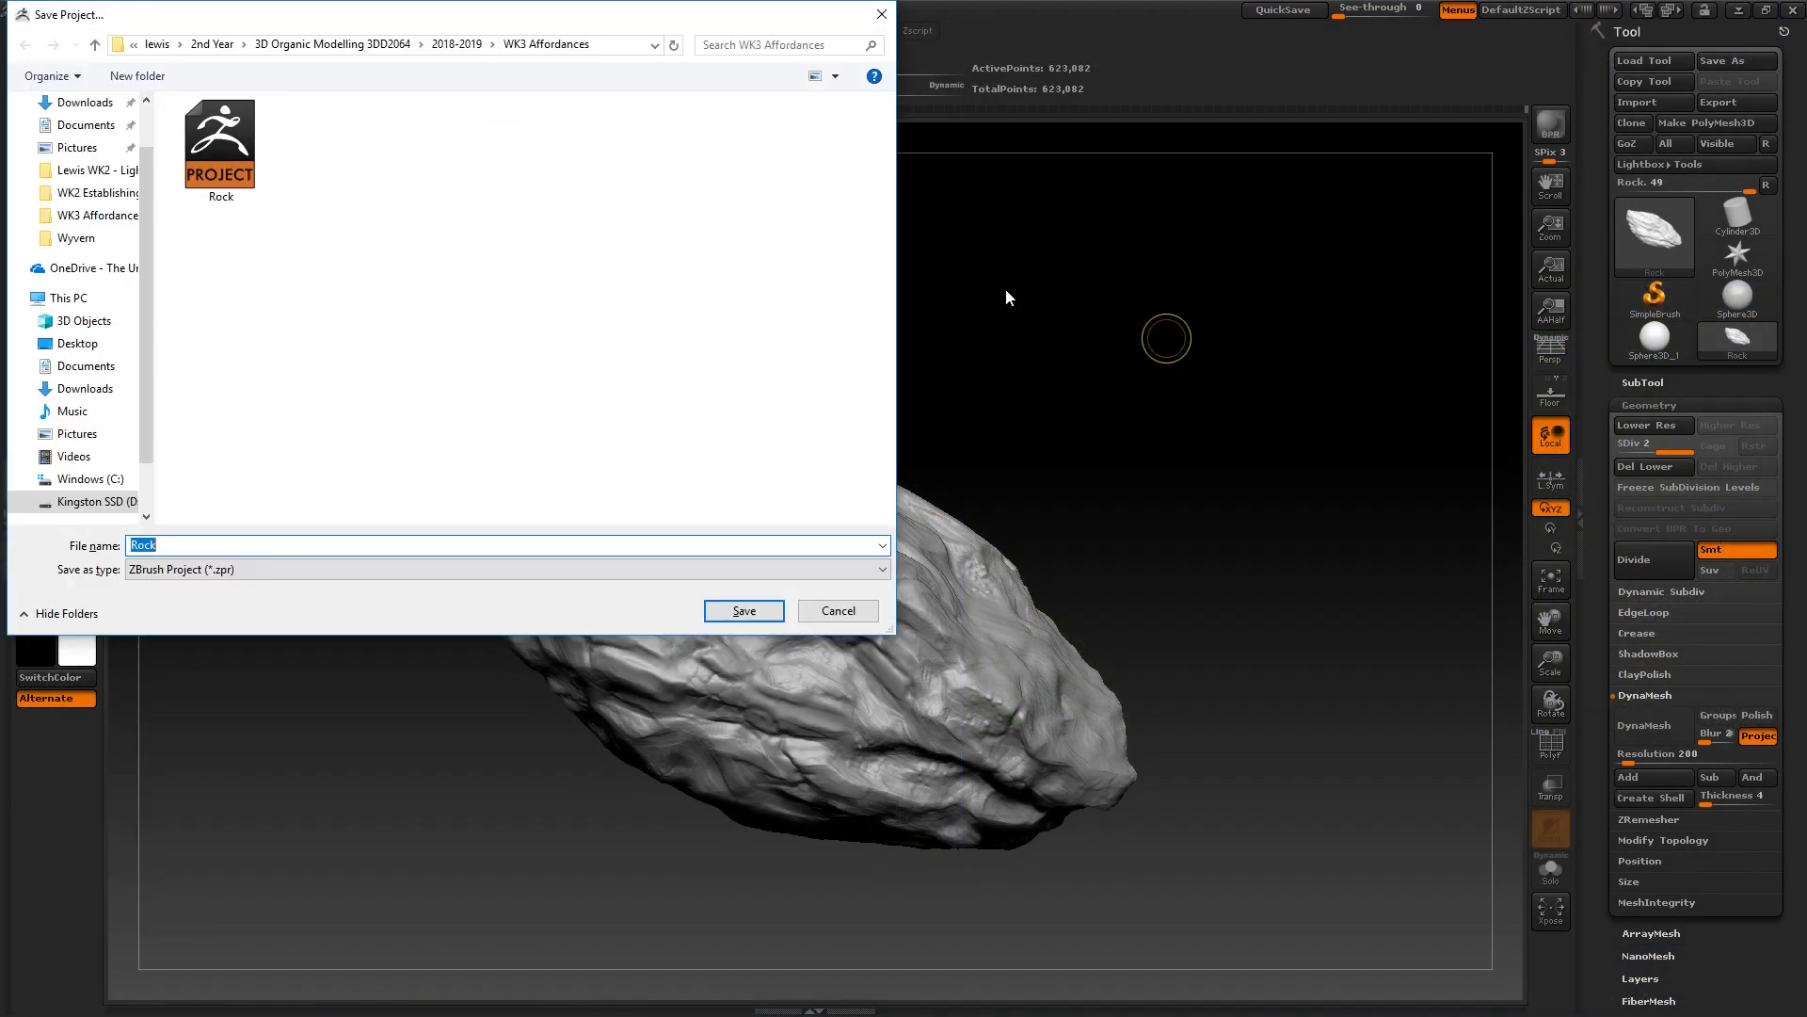
left_click(214, 149)
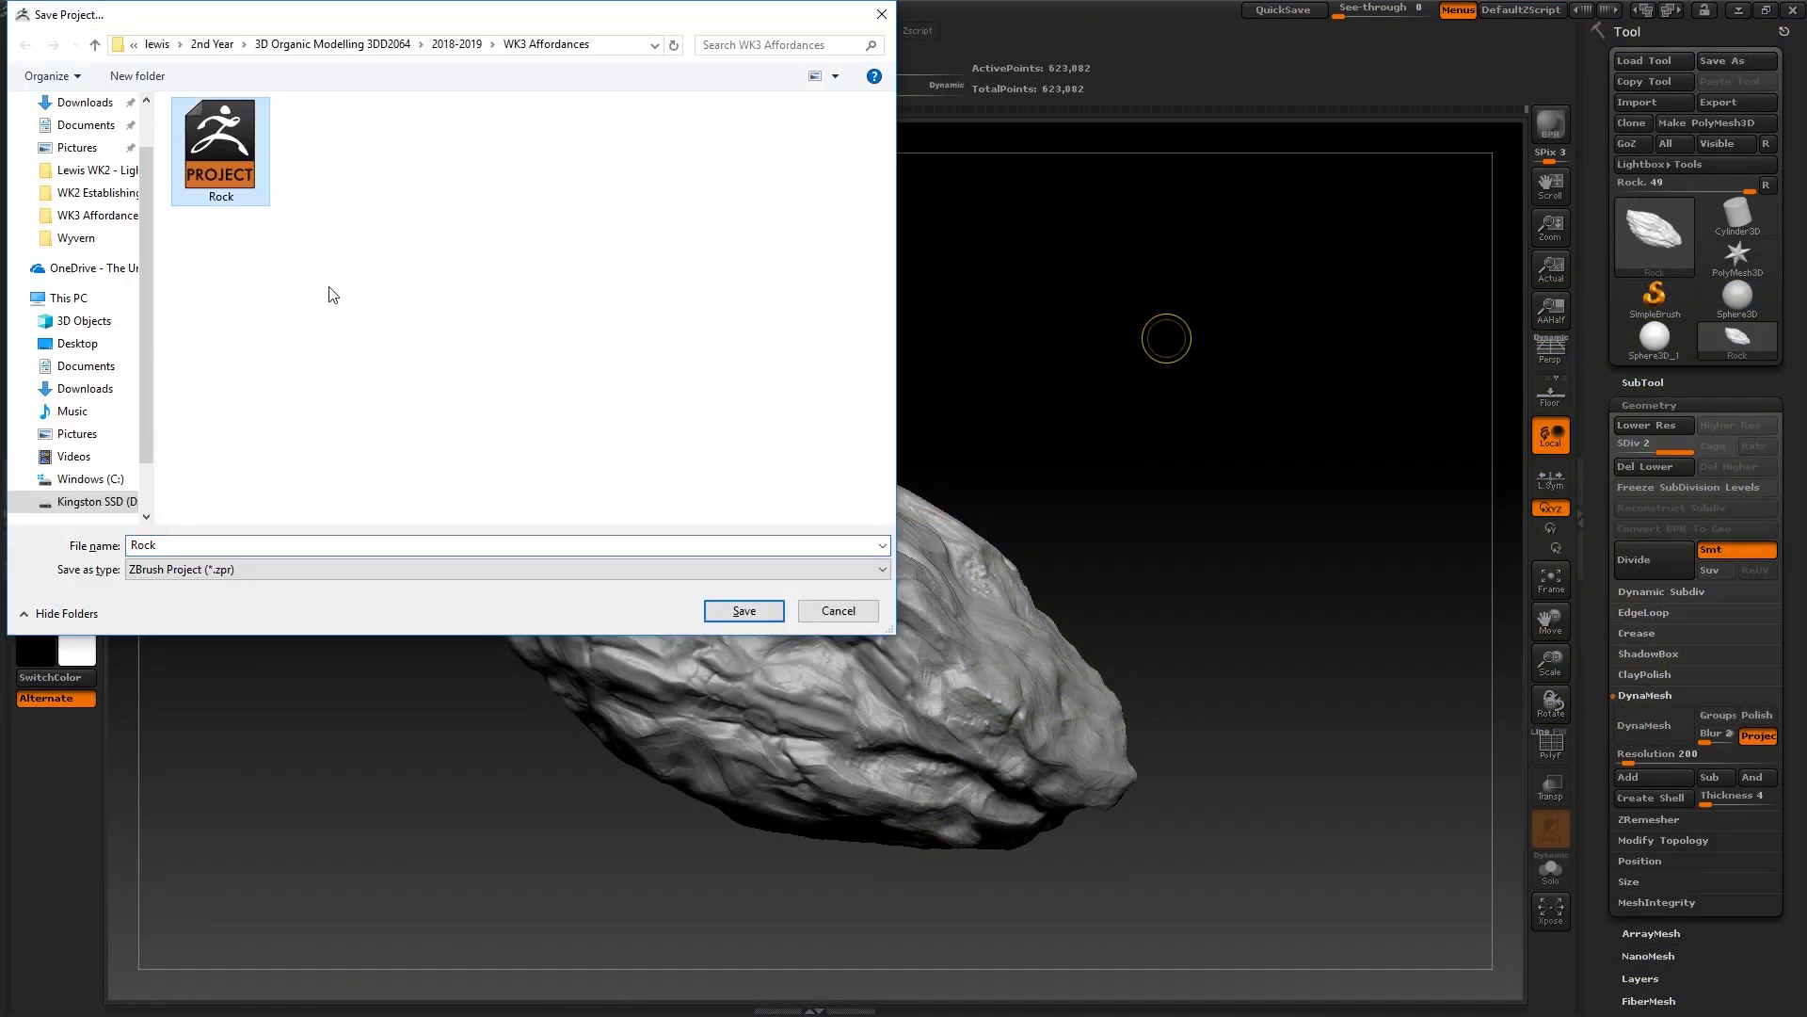
left_click(745, 611)
left_click(956, 506)
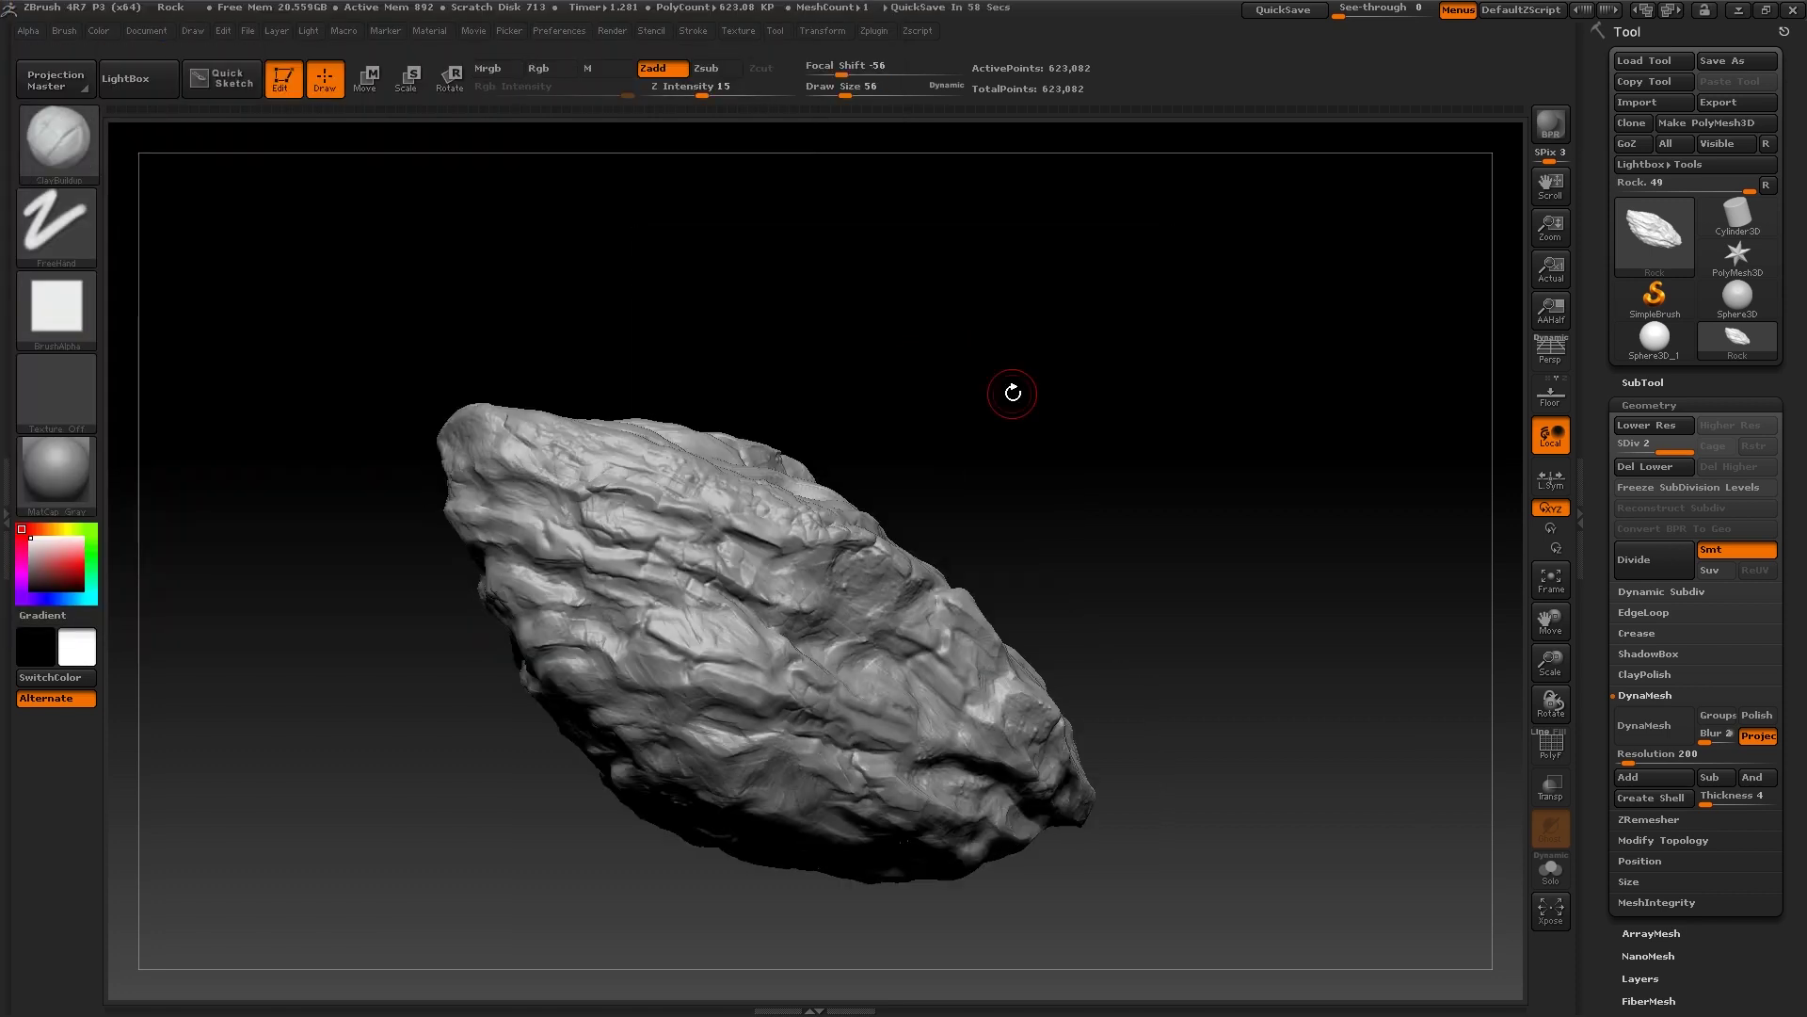
Save the rock as a tool file and check its entry in the subtool list
left_click(1712, 60)
left_click(744, 610)
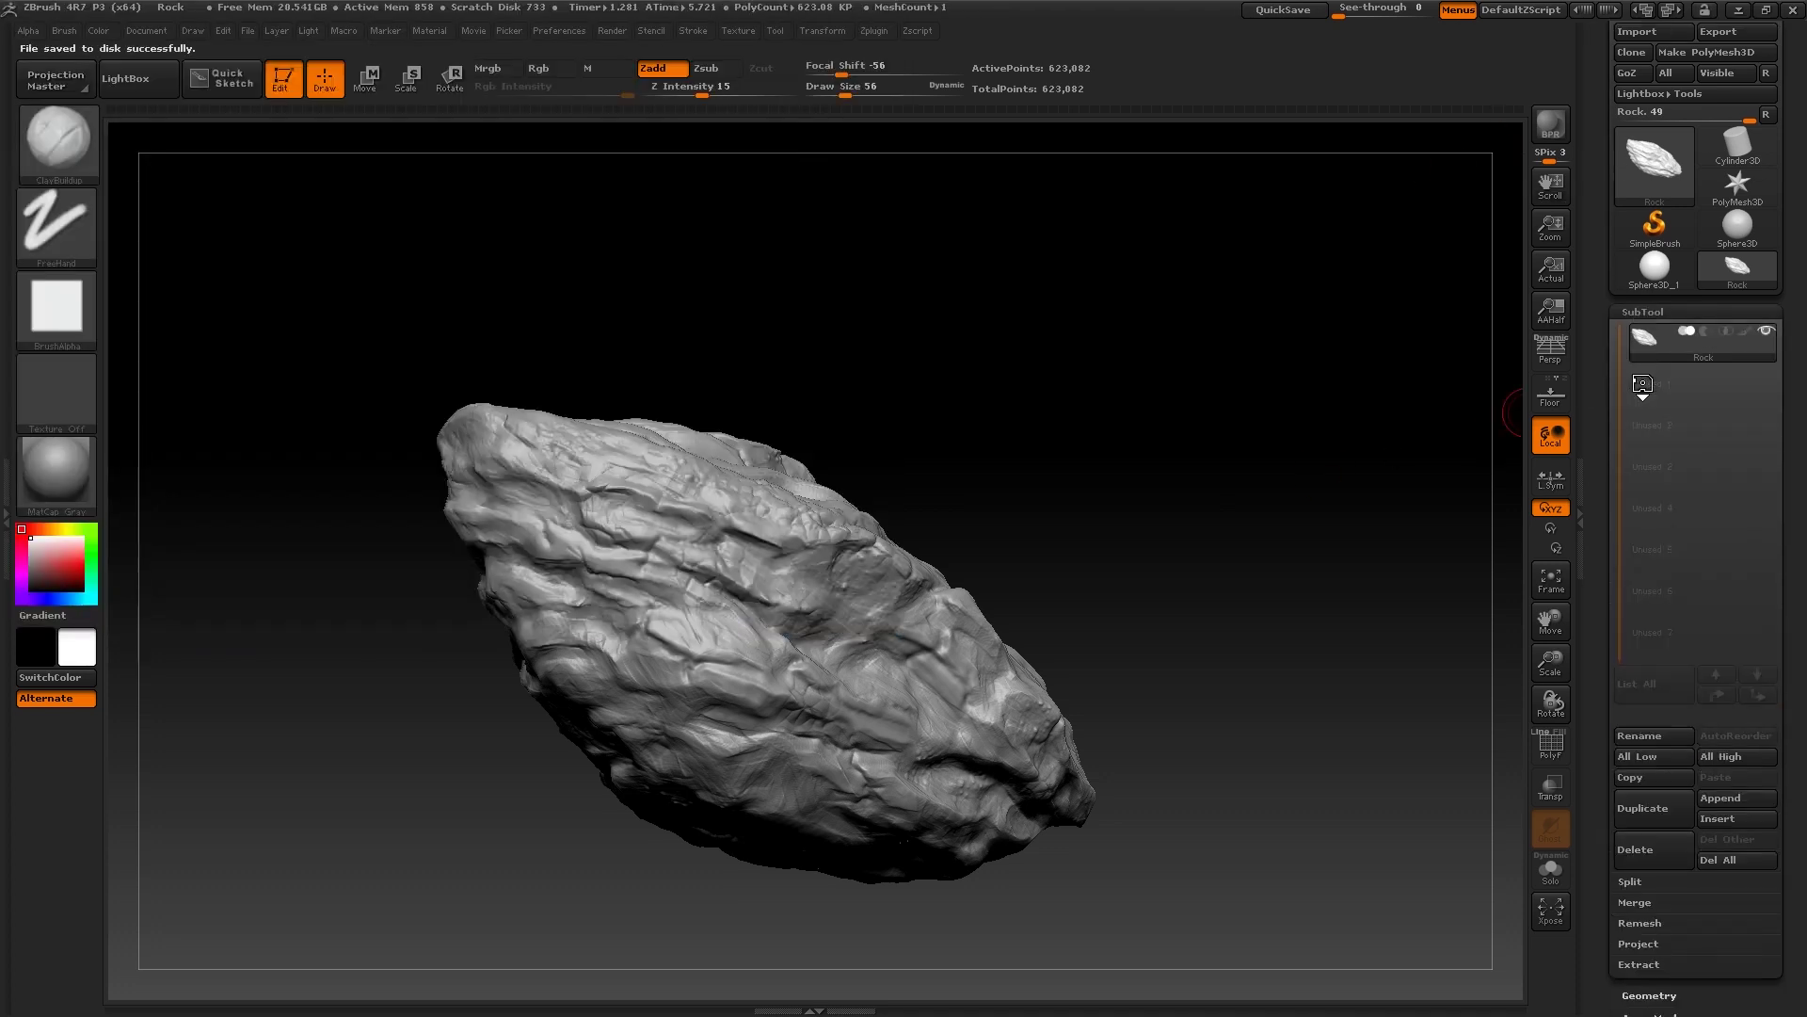
mouse_move(1644, 347)
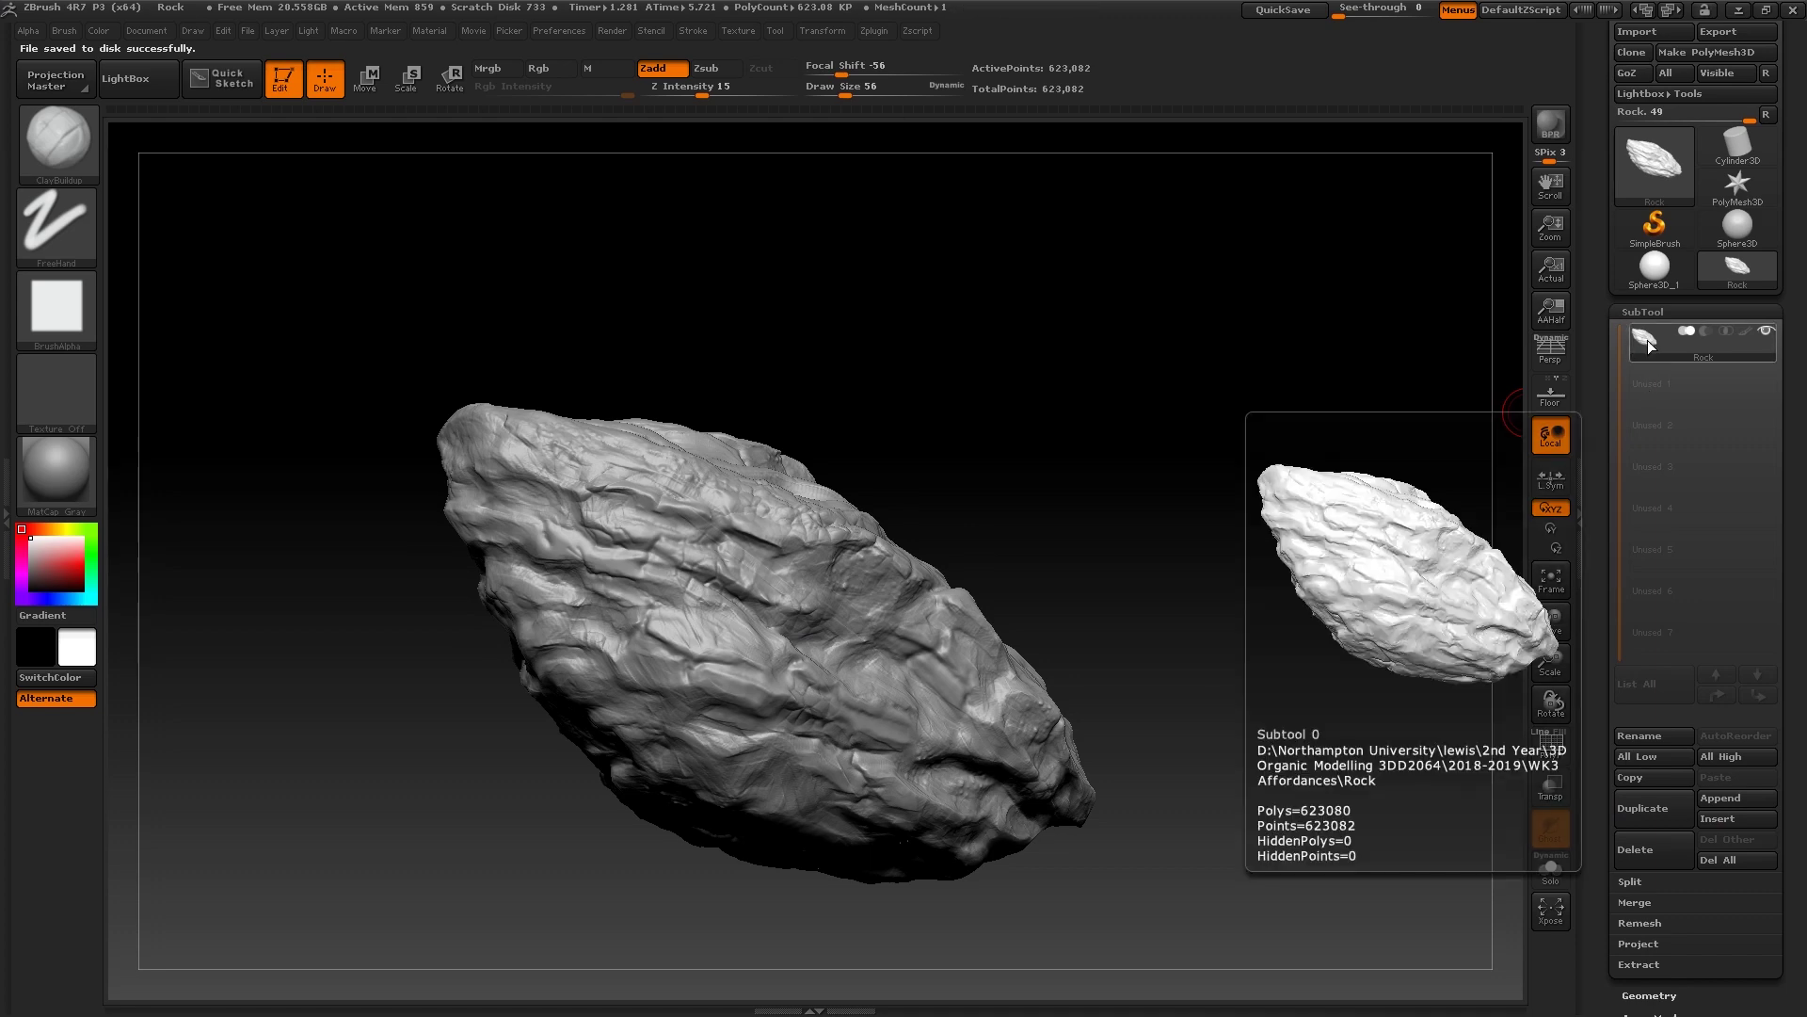
left_click(1642, 312)
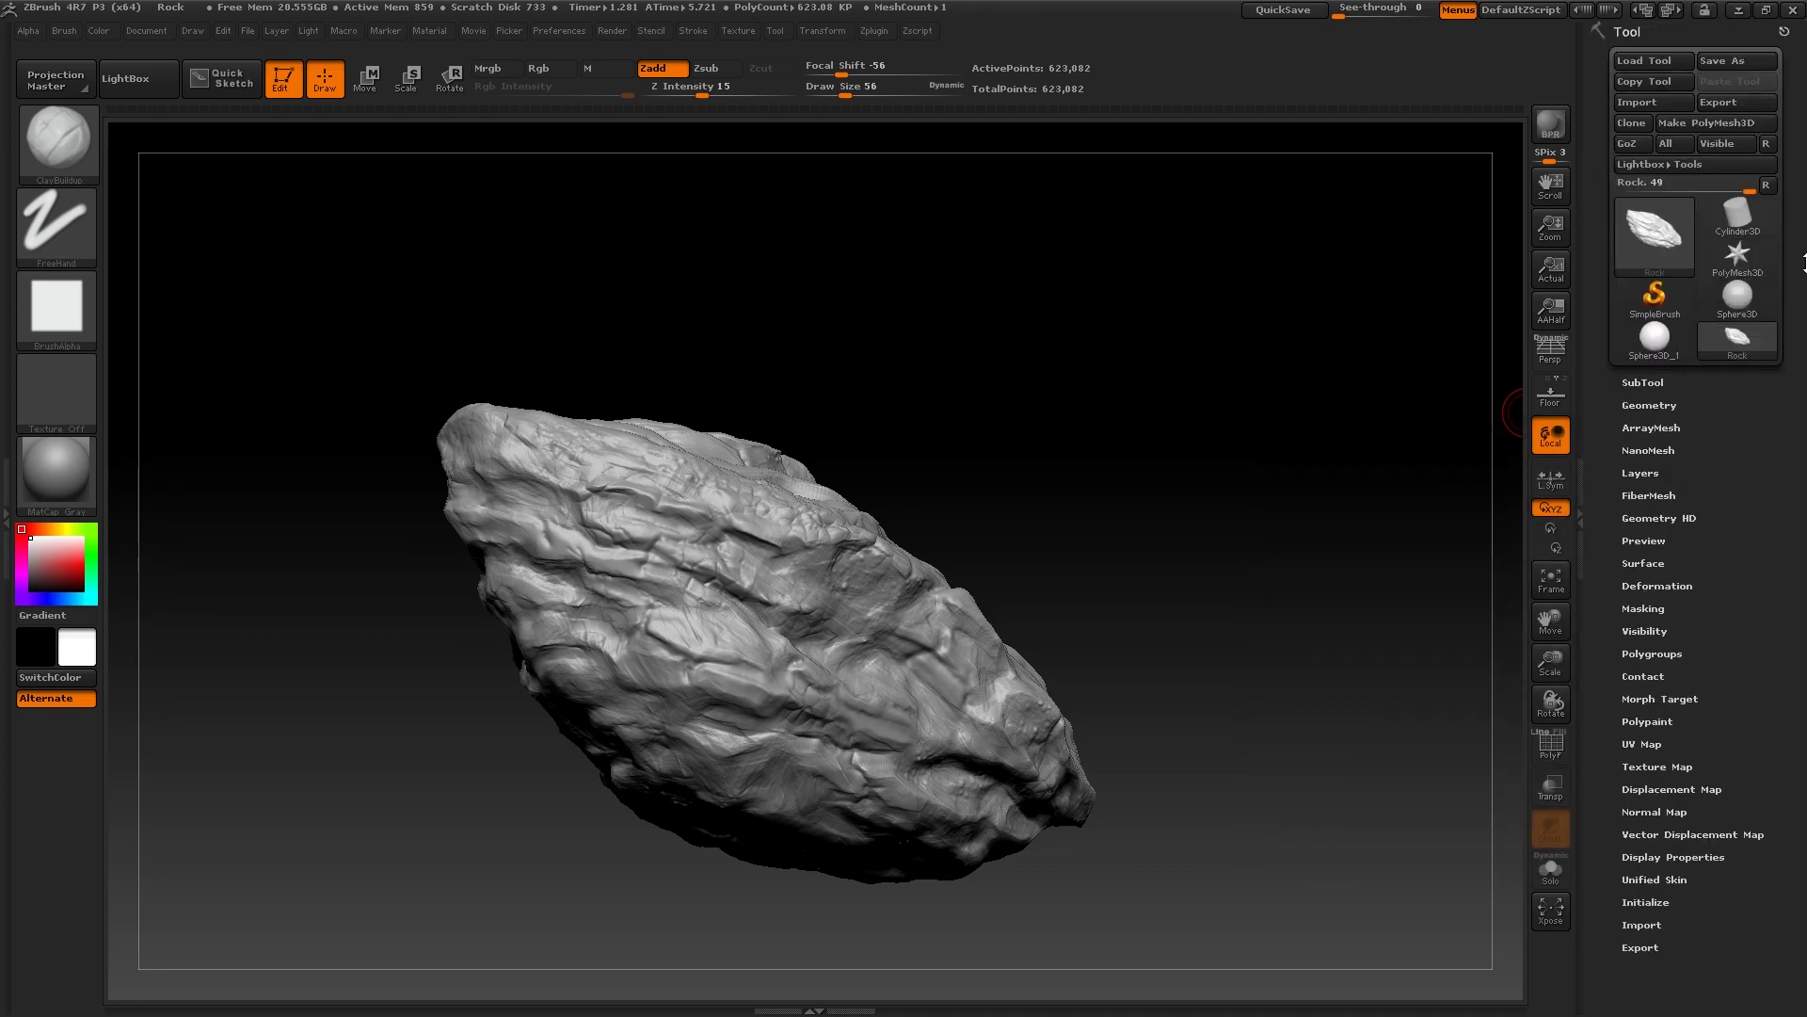
Export the detailed rock mesh in OBJ format under the name Rock
left_click(1737, 102)
left_click(295, 570)
left_click(228, 586)
left_click(744, 610)
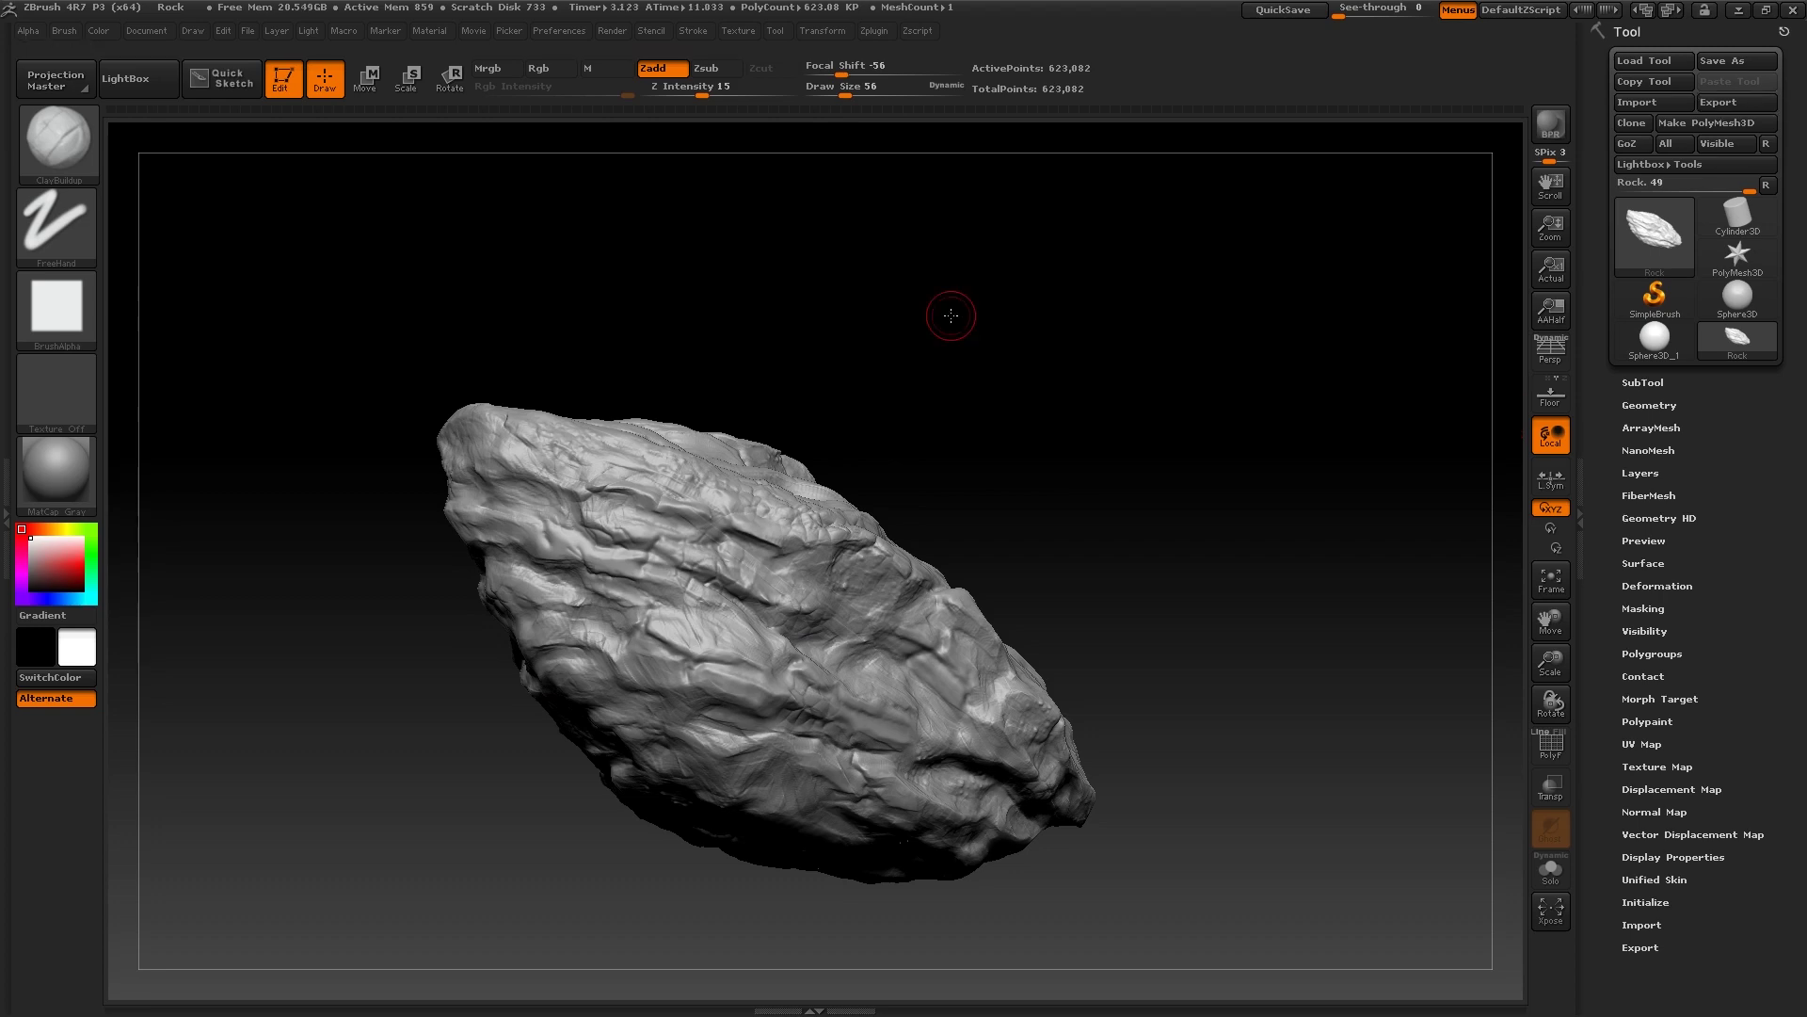
Duplicate the rock subtool and rename the selected subtool Low
mouse_move(969, 291)
left_mouse_down()
mouse_move(1061, 270)
mouse_move(1043, 311)
mouse_move(597, 375)
left_mouse_up()
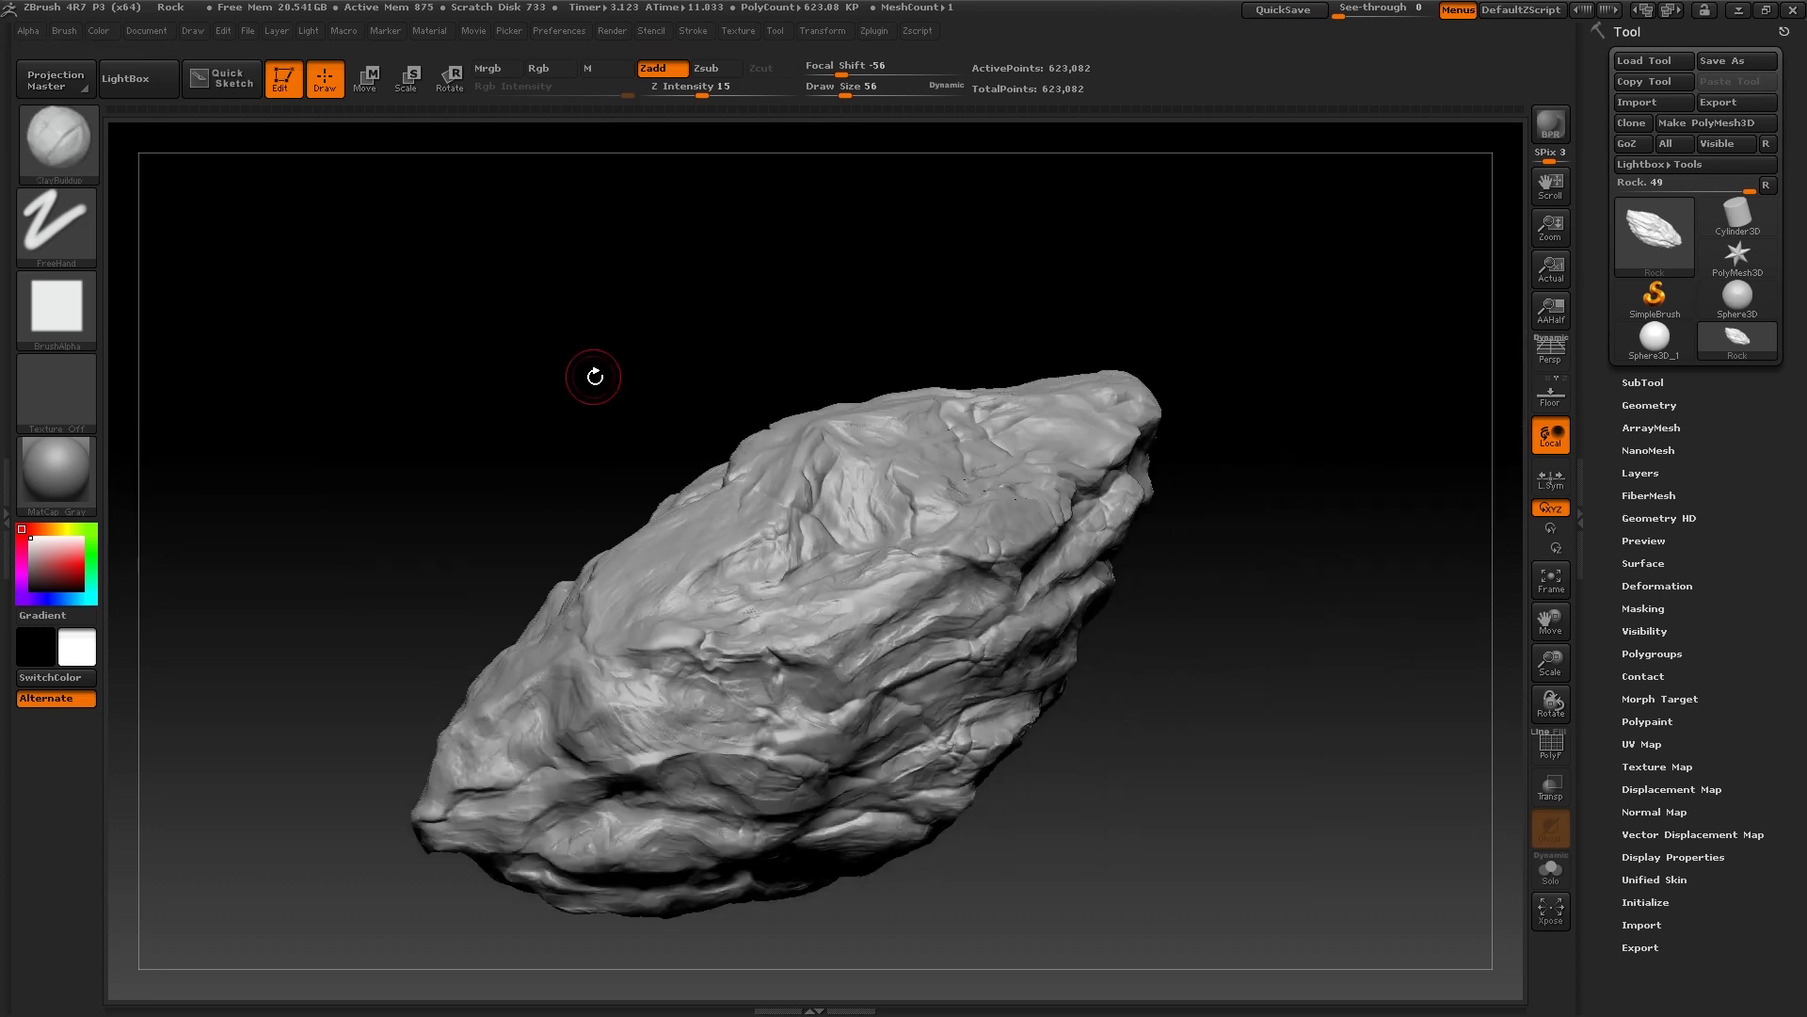
left_click(1655, 382)
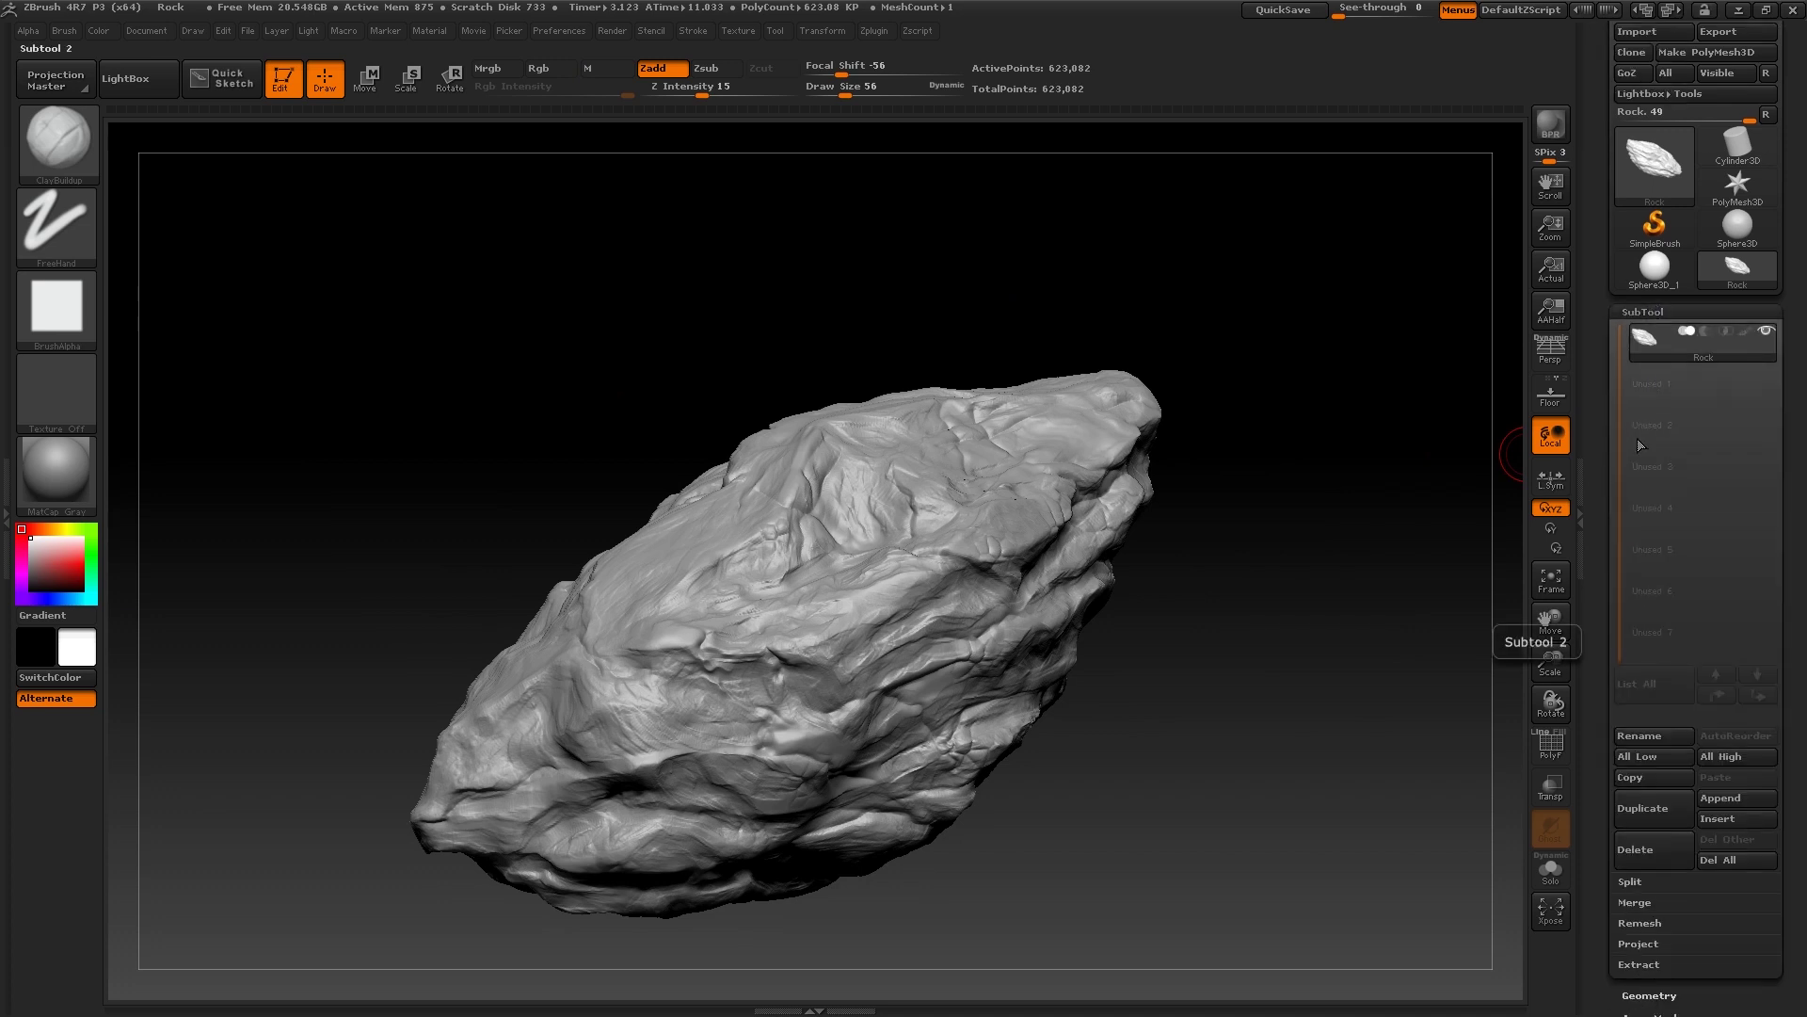
left_click(1643, 808)
left_click(1649, 736)
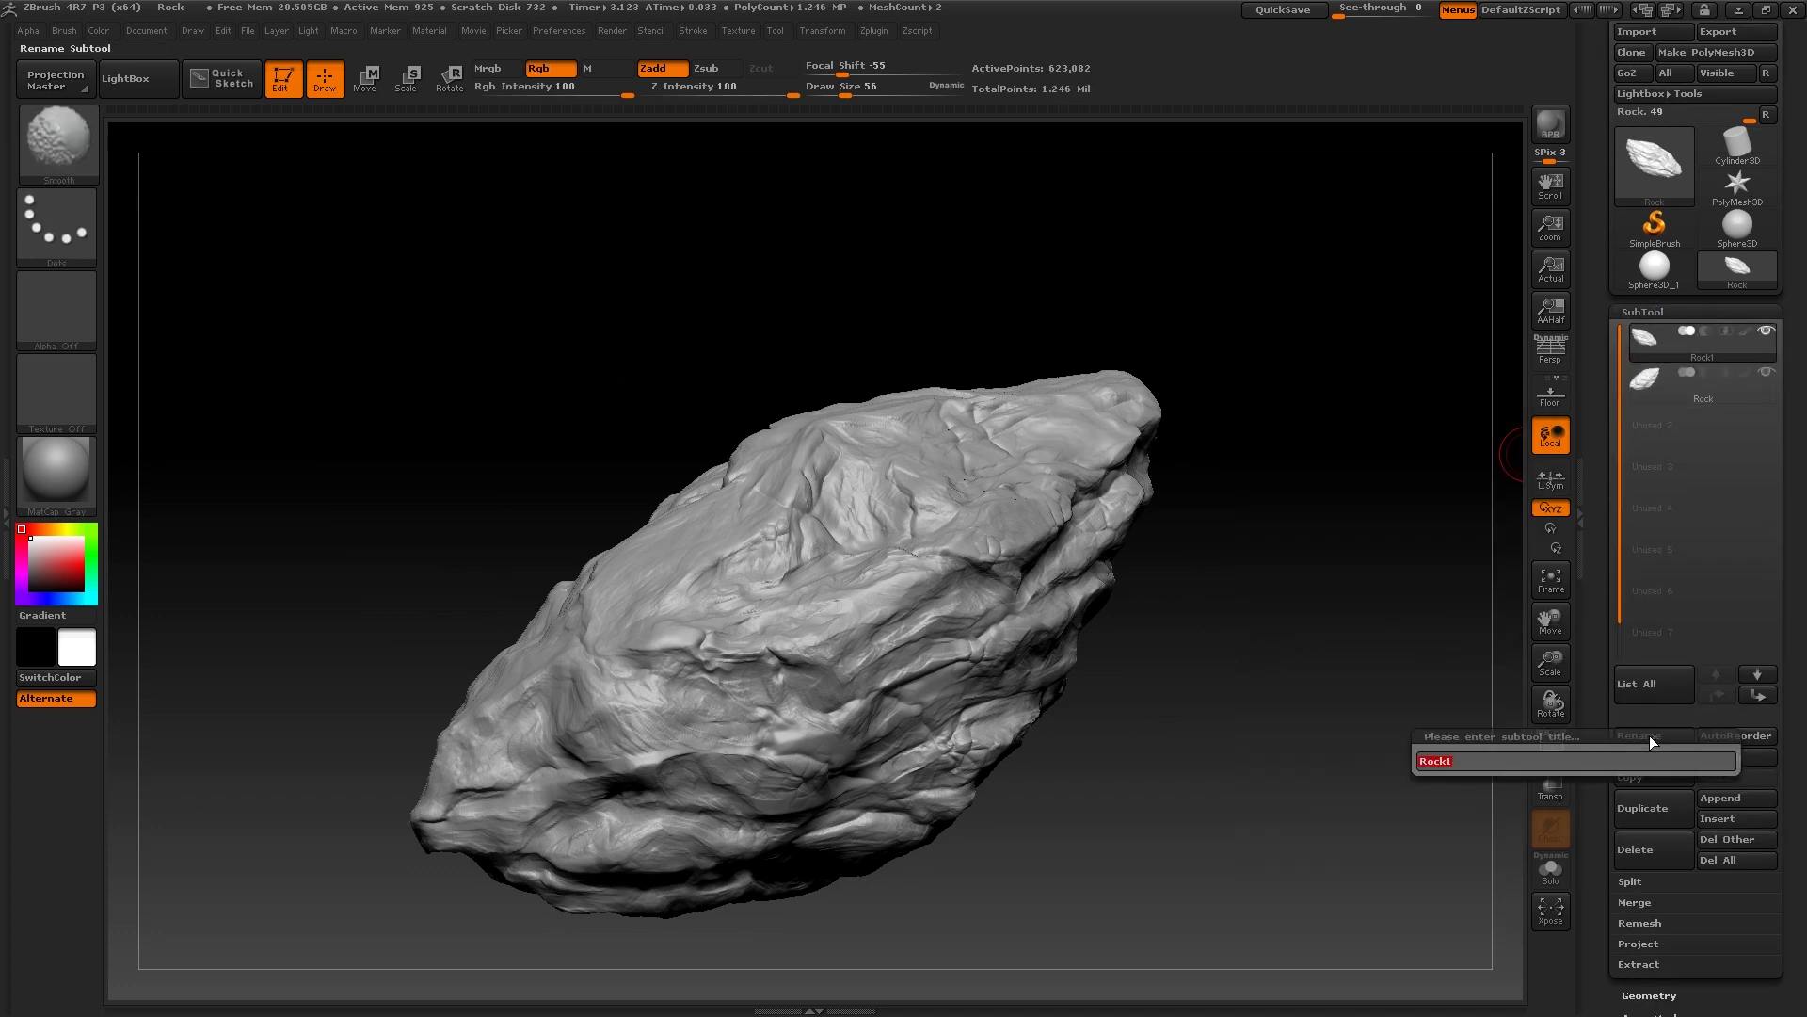
type("zRemes")
key("BackSpace")
key("BackSpace")
key("BackSpace")
key("BackSpace")
key("BackSpace")
key("BackSpace")
type("Low")
key("Return")
Remesh the Low subtool with ZRemesher
left_click(1671, 312)
left_click(1670, 331)
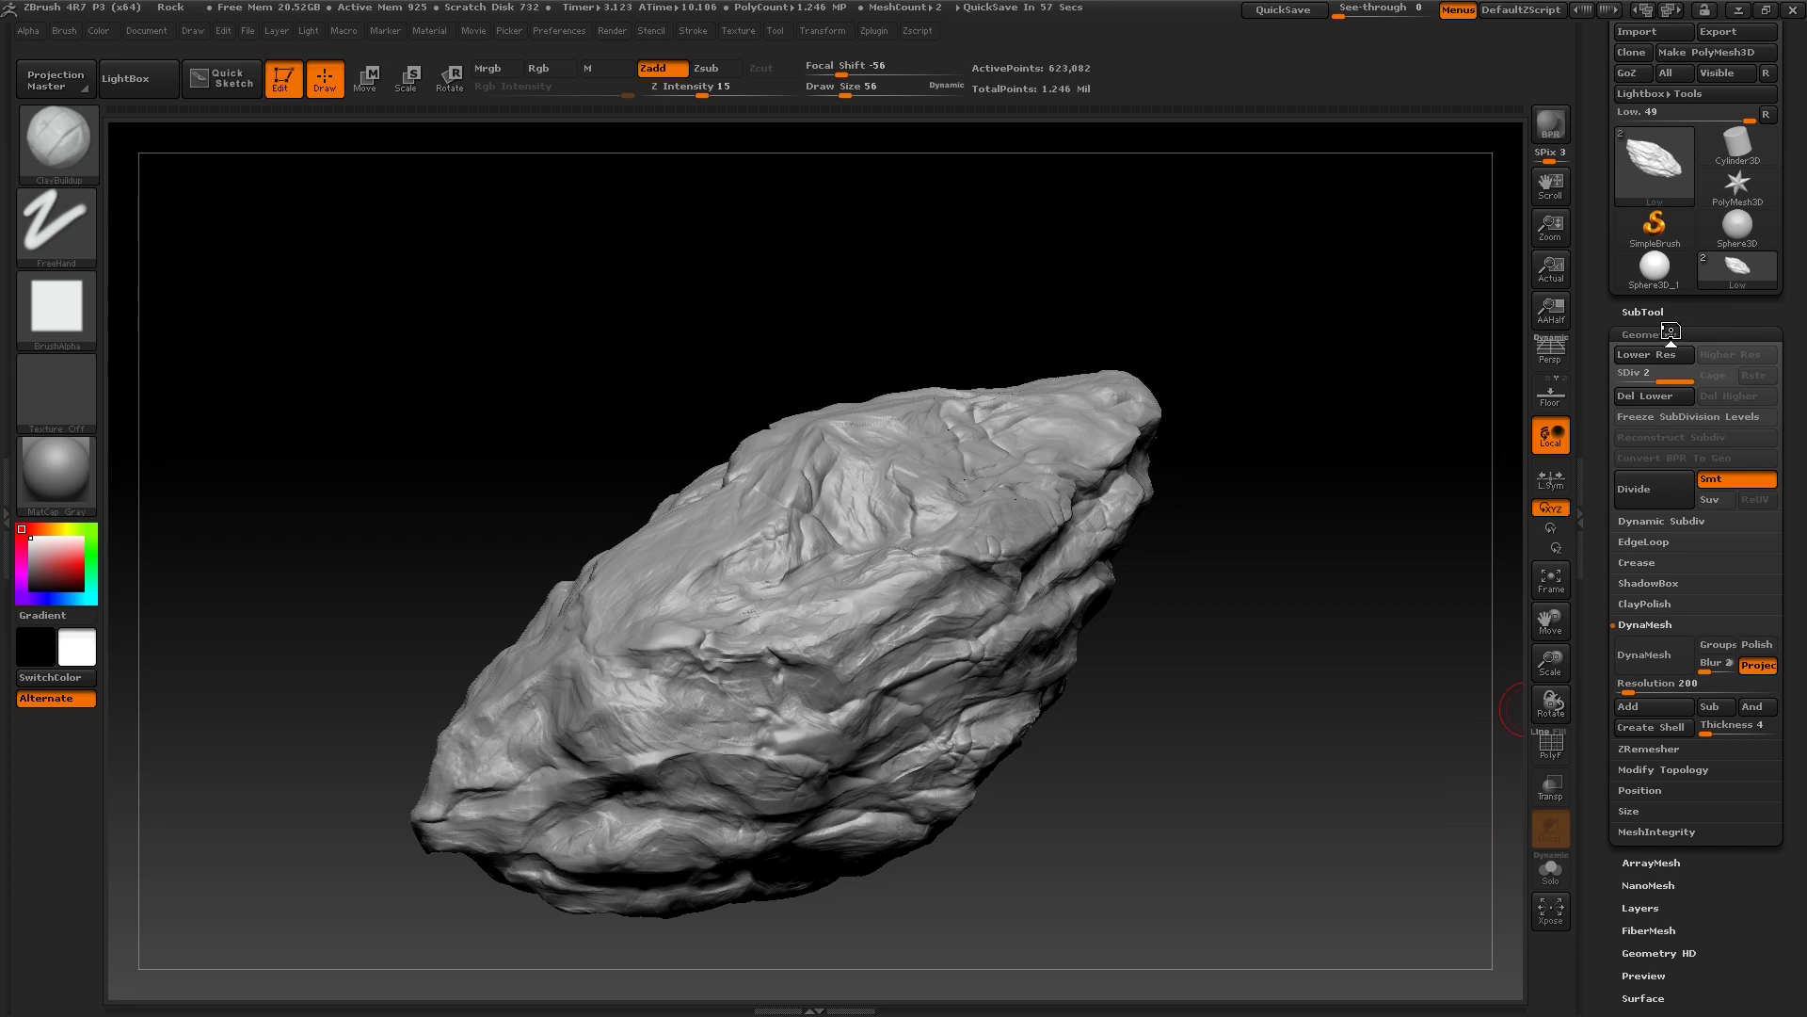
left_click(1649, 748)
left_click(1654, 675)
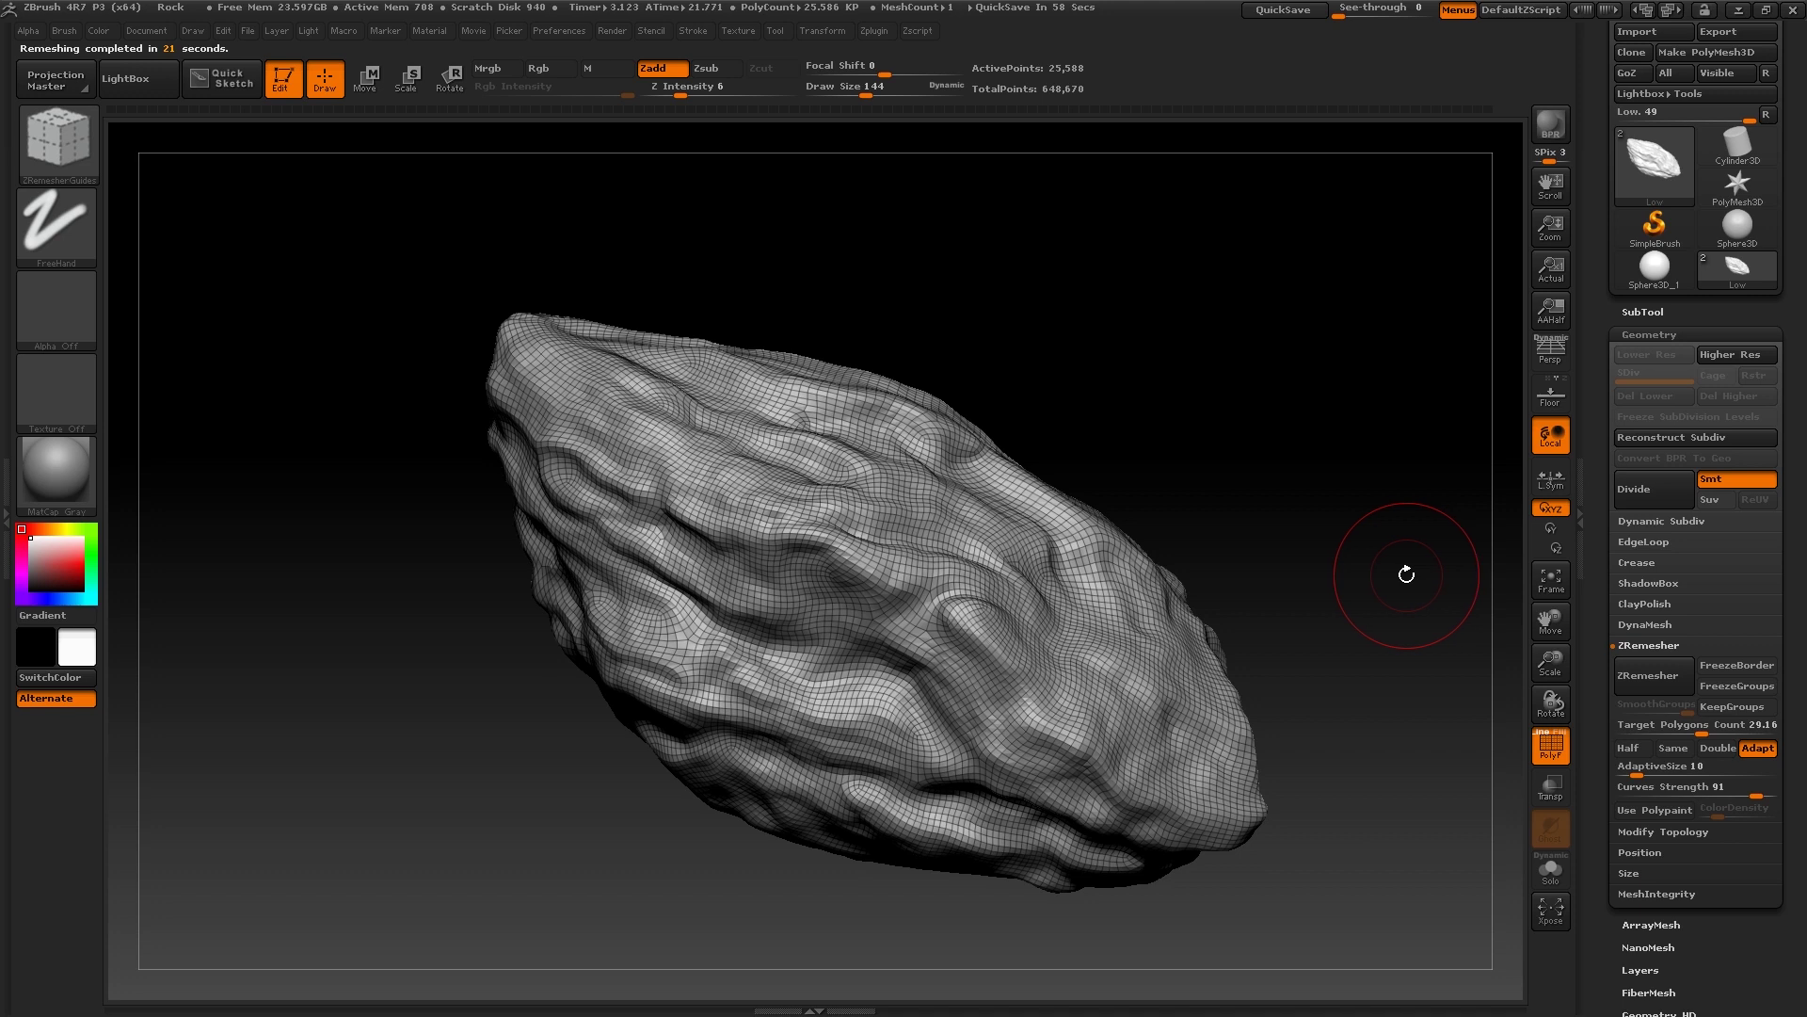
Lower the ZRemesher target polygon count to about 0.424 and remesh the Low subtool again
left_click(1702, 725)
left_click_drag(1698, 730, 1664, 737)
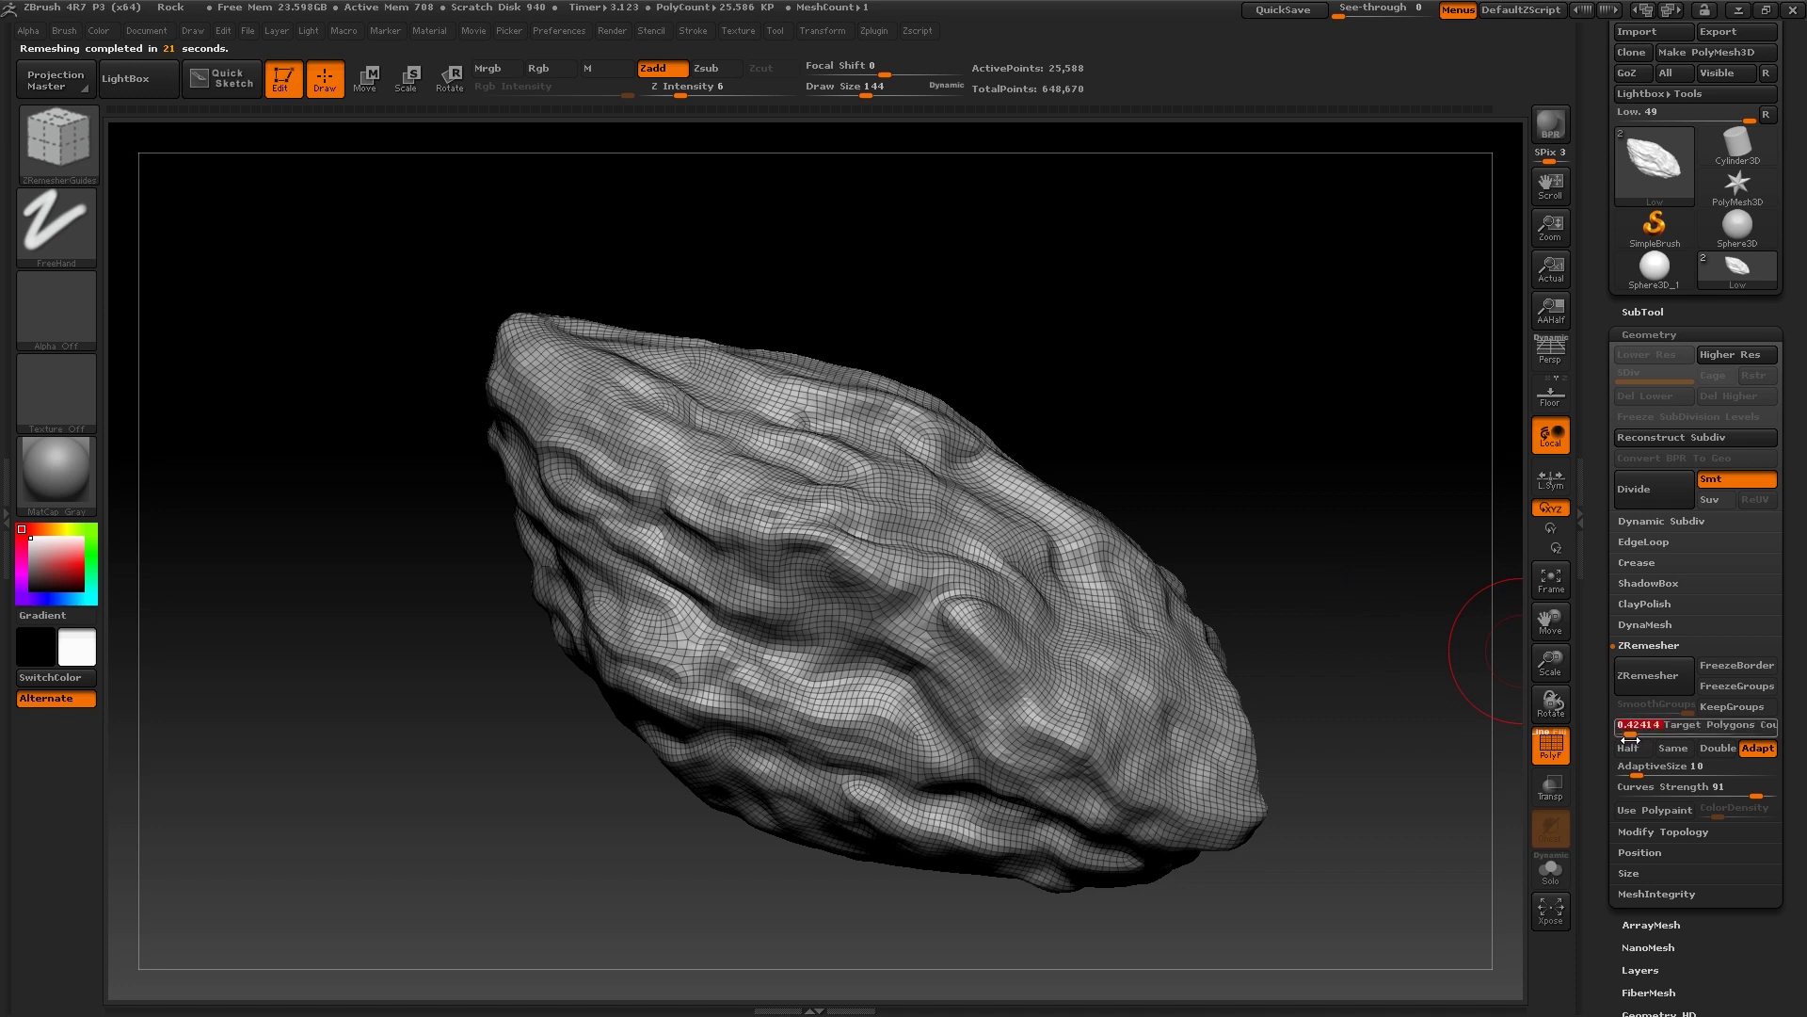
left_click(1653, 676)
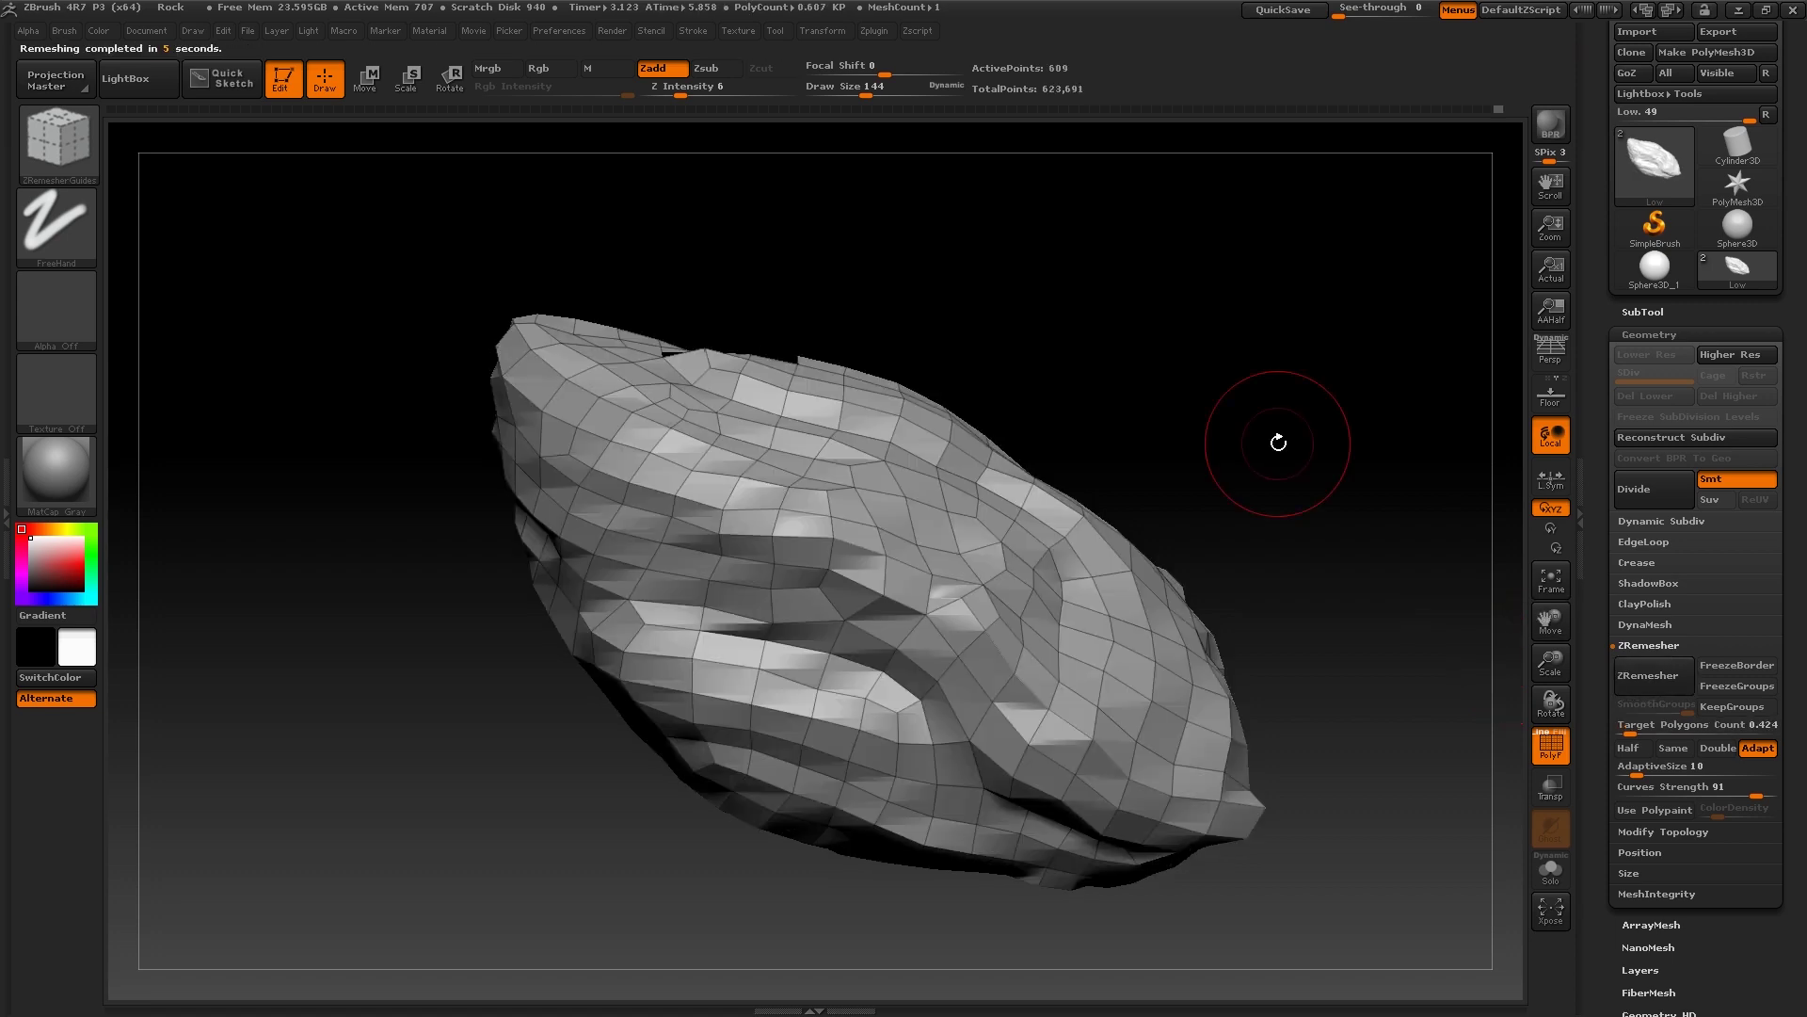
mouse_move(1279, 444)
left_mouse_down()
mouse_move(1295, 464)
mouse_move(1193, 401)
mouse_move(1292, 421)
left_mouse_up()
Try remeshing the Low subtool with a ZRemesher target polygon count of 0.5
left_click(1657, 724)
type(".5")
key("Return")
left_click_drag(1421, 619, 1469, 670)
left_click(1654, 675)
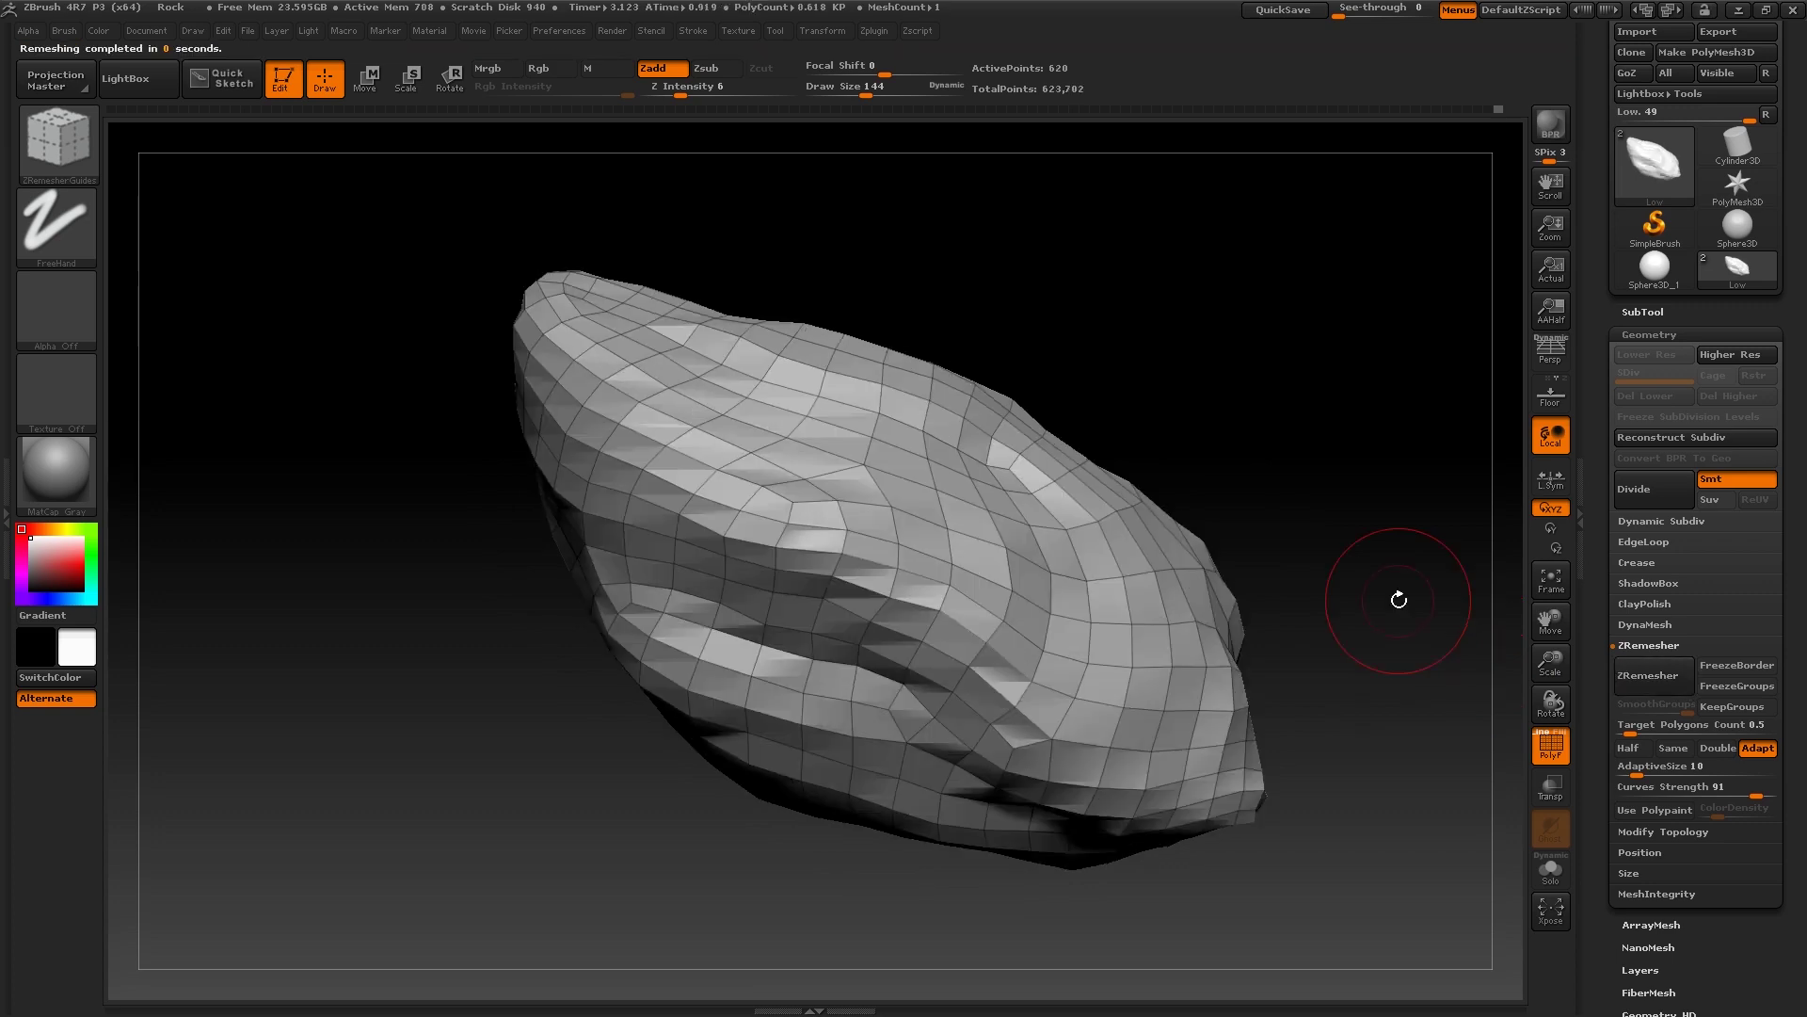
left_click_drag(1396, 597, 1282, 573)
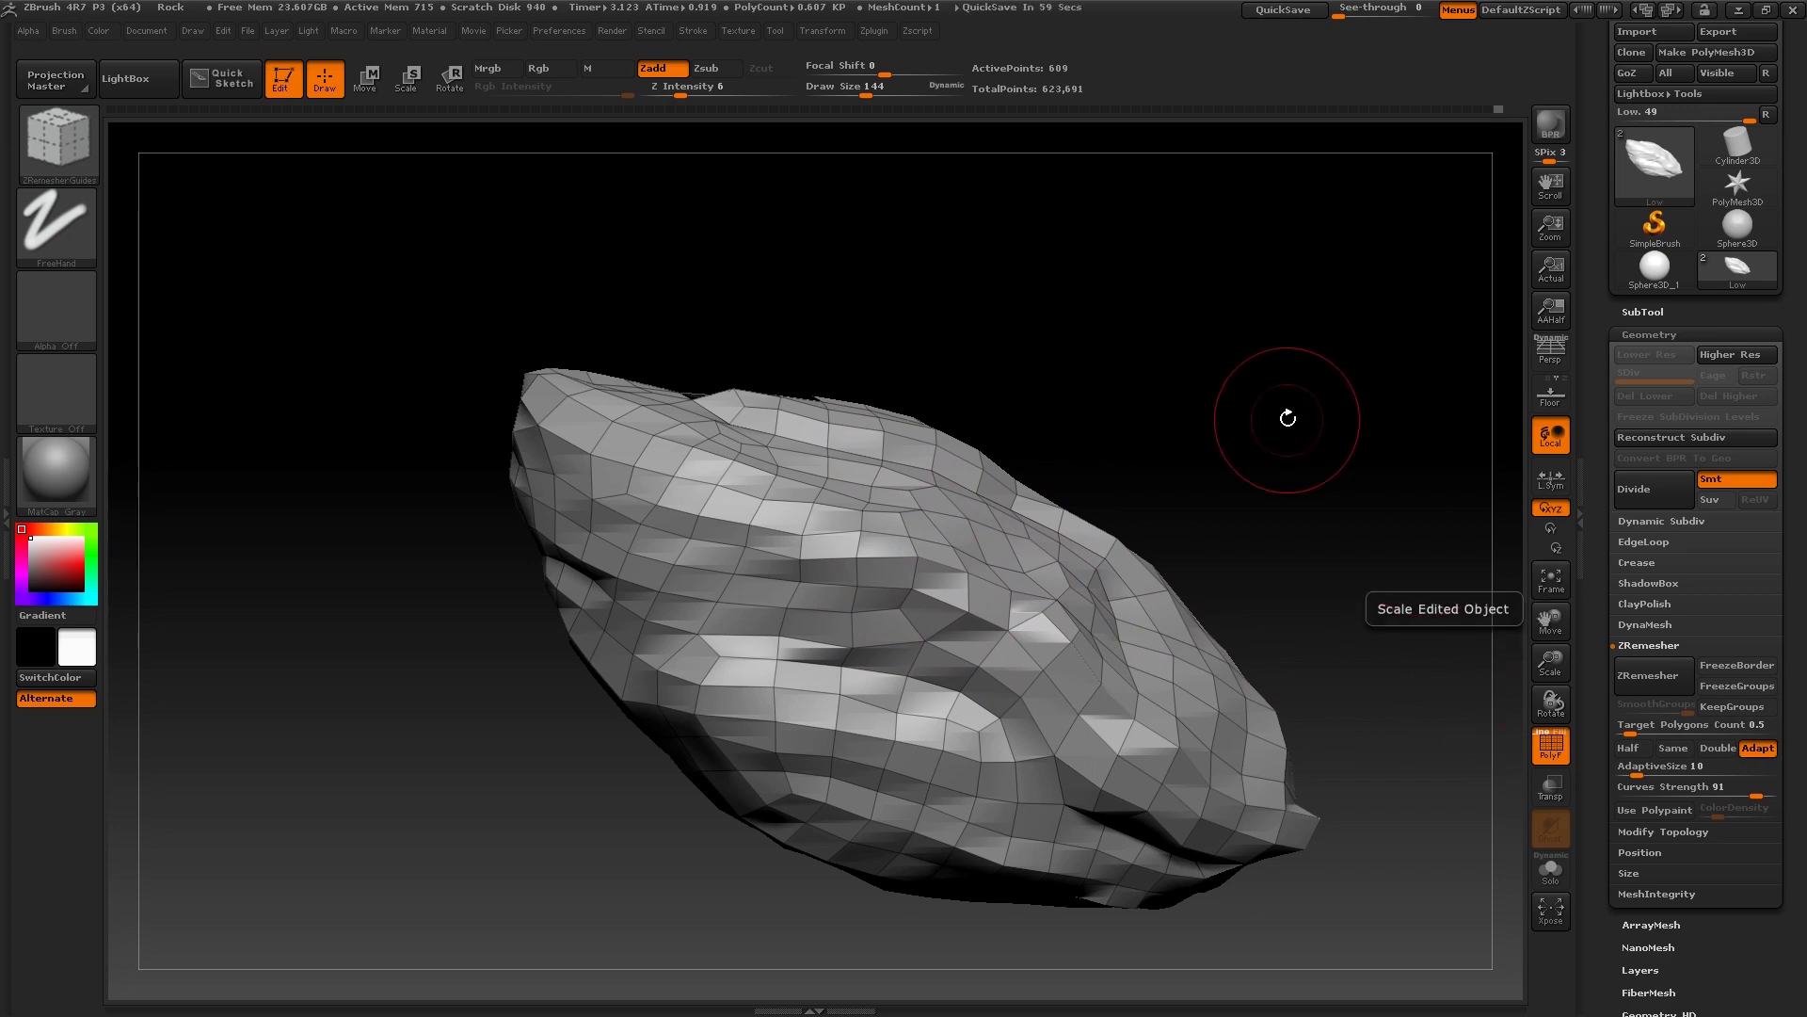
Export the low-poly rock mesh in OBJ format as RockLow
mouse_move(1283, 404)
left_mouse_down()
mouse_move(1234, 510)
mouse_move(1275, 424)
mouse_move(1292, 432)
left_mouse_up()
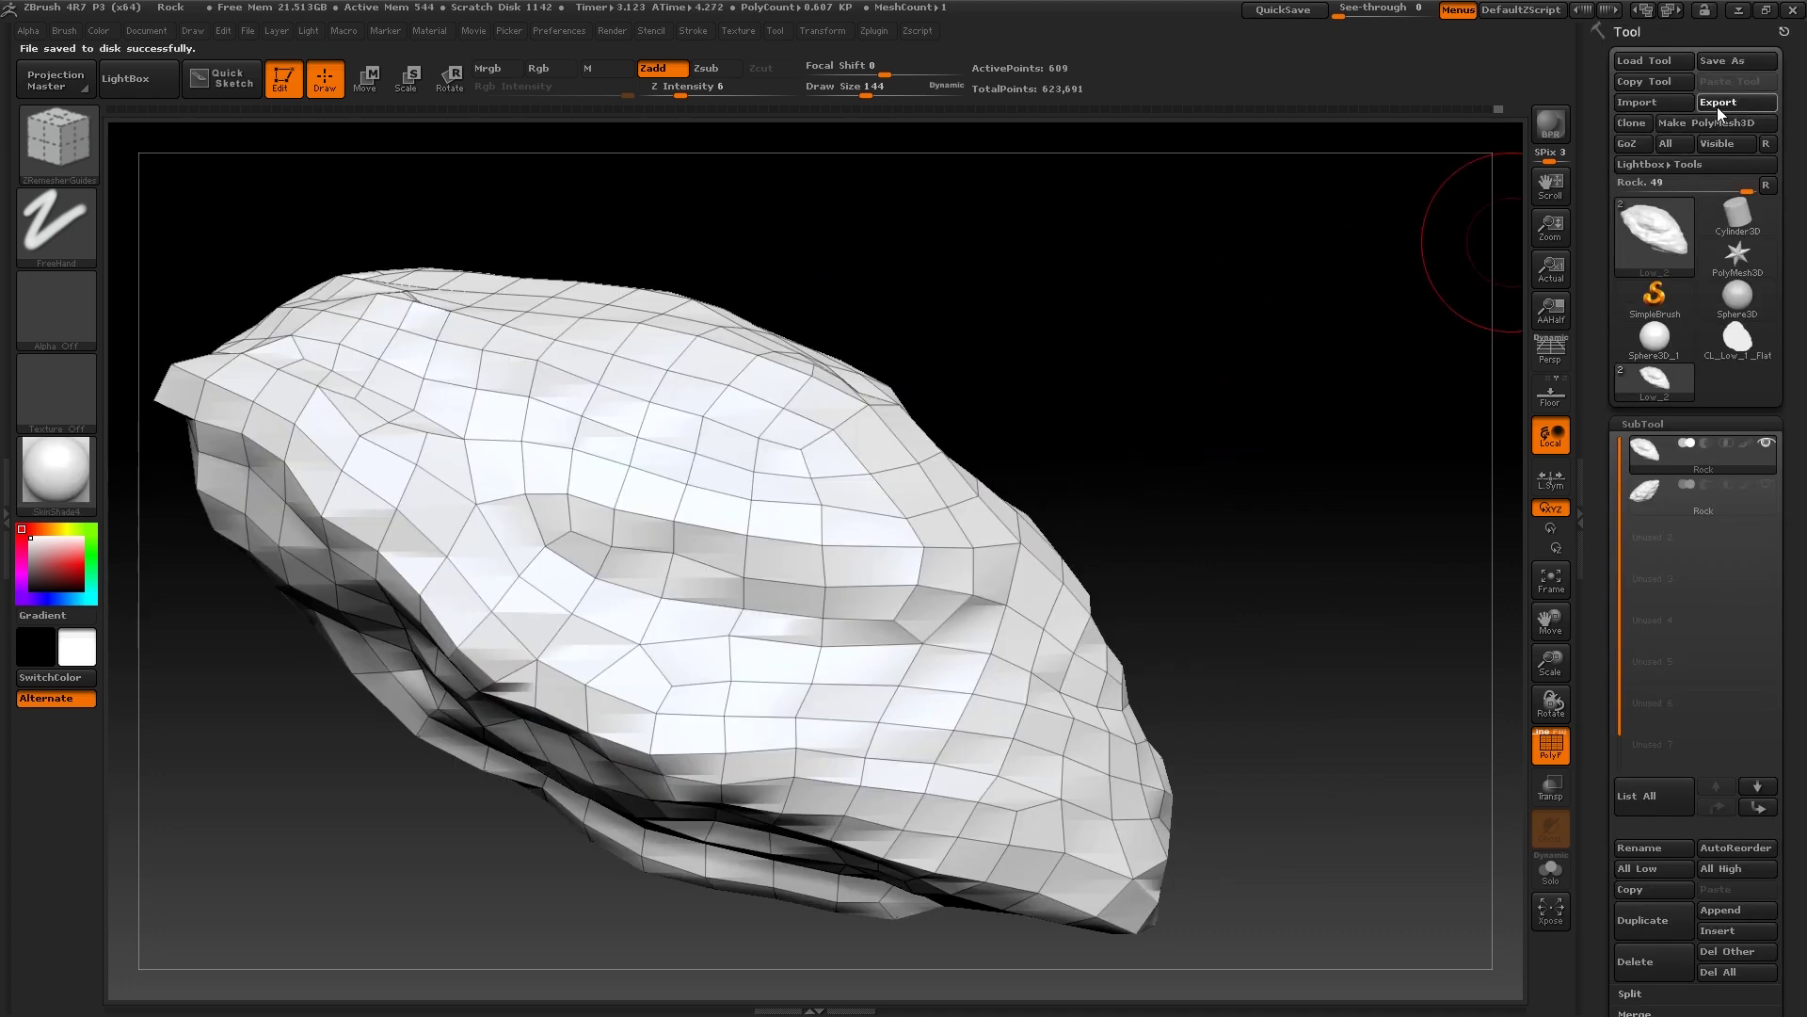
left_click(1717, 101)
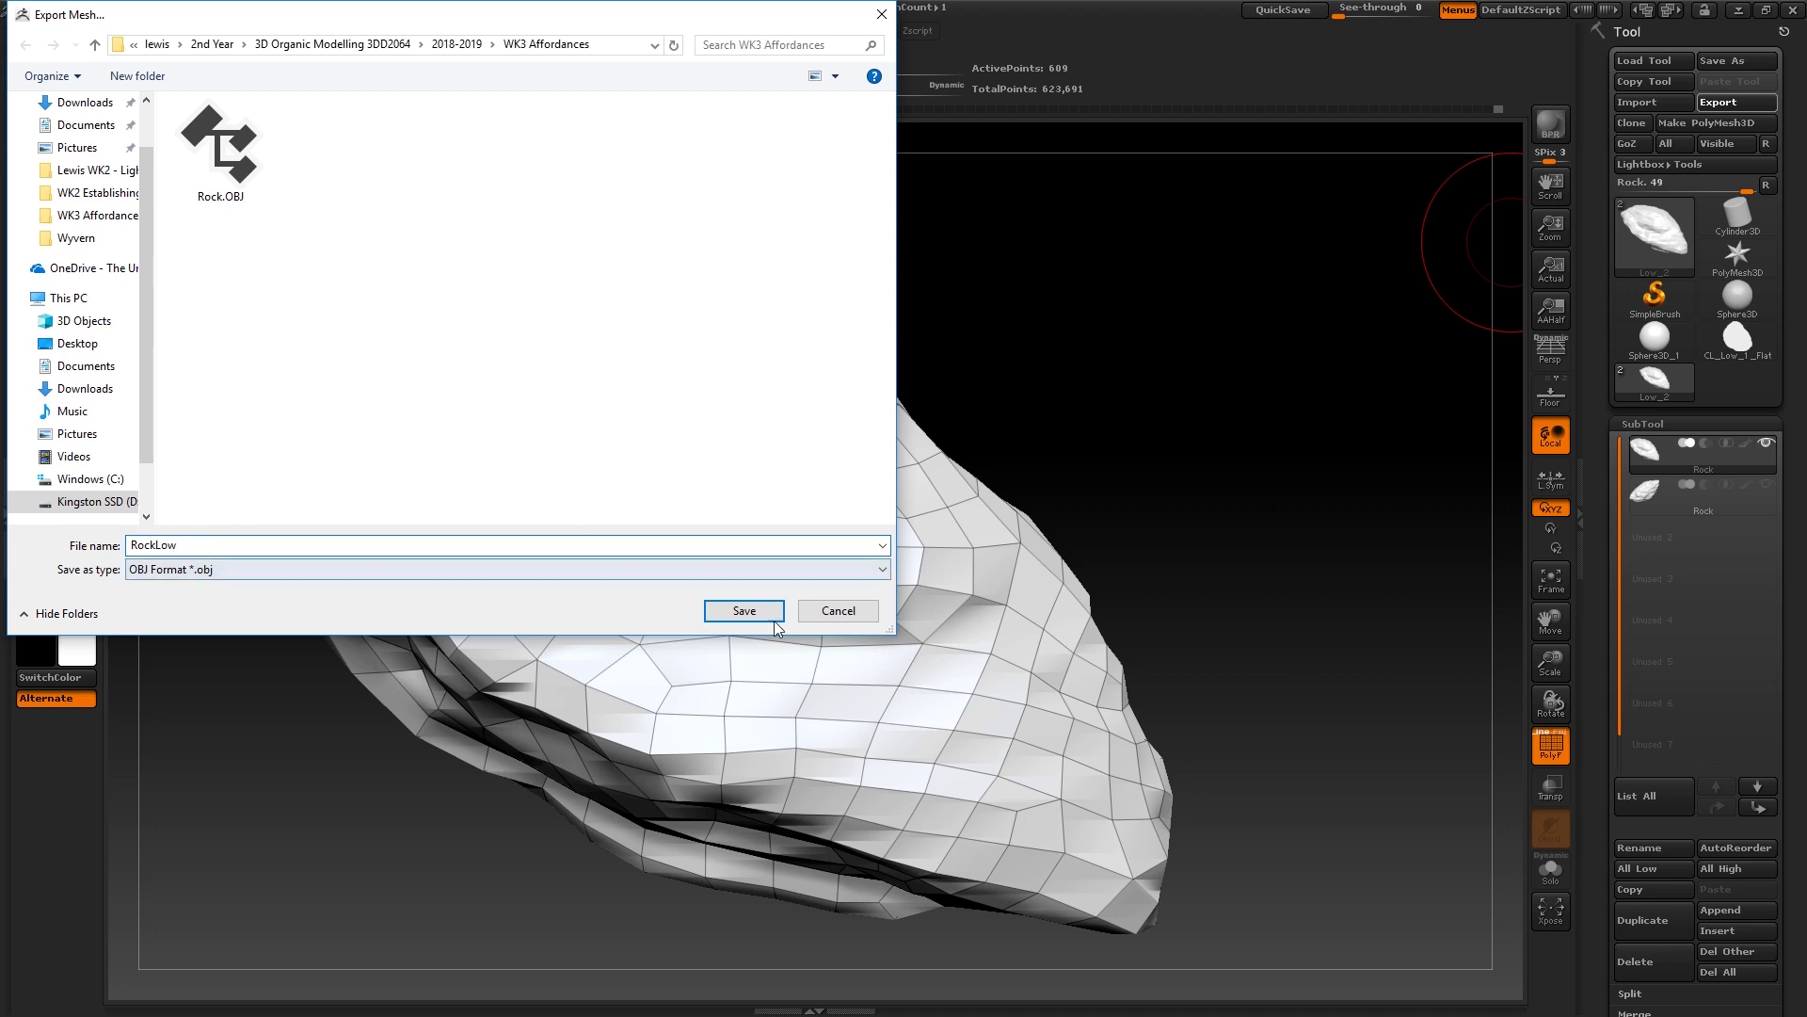
left_click(745, 610)
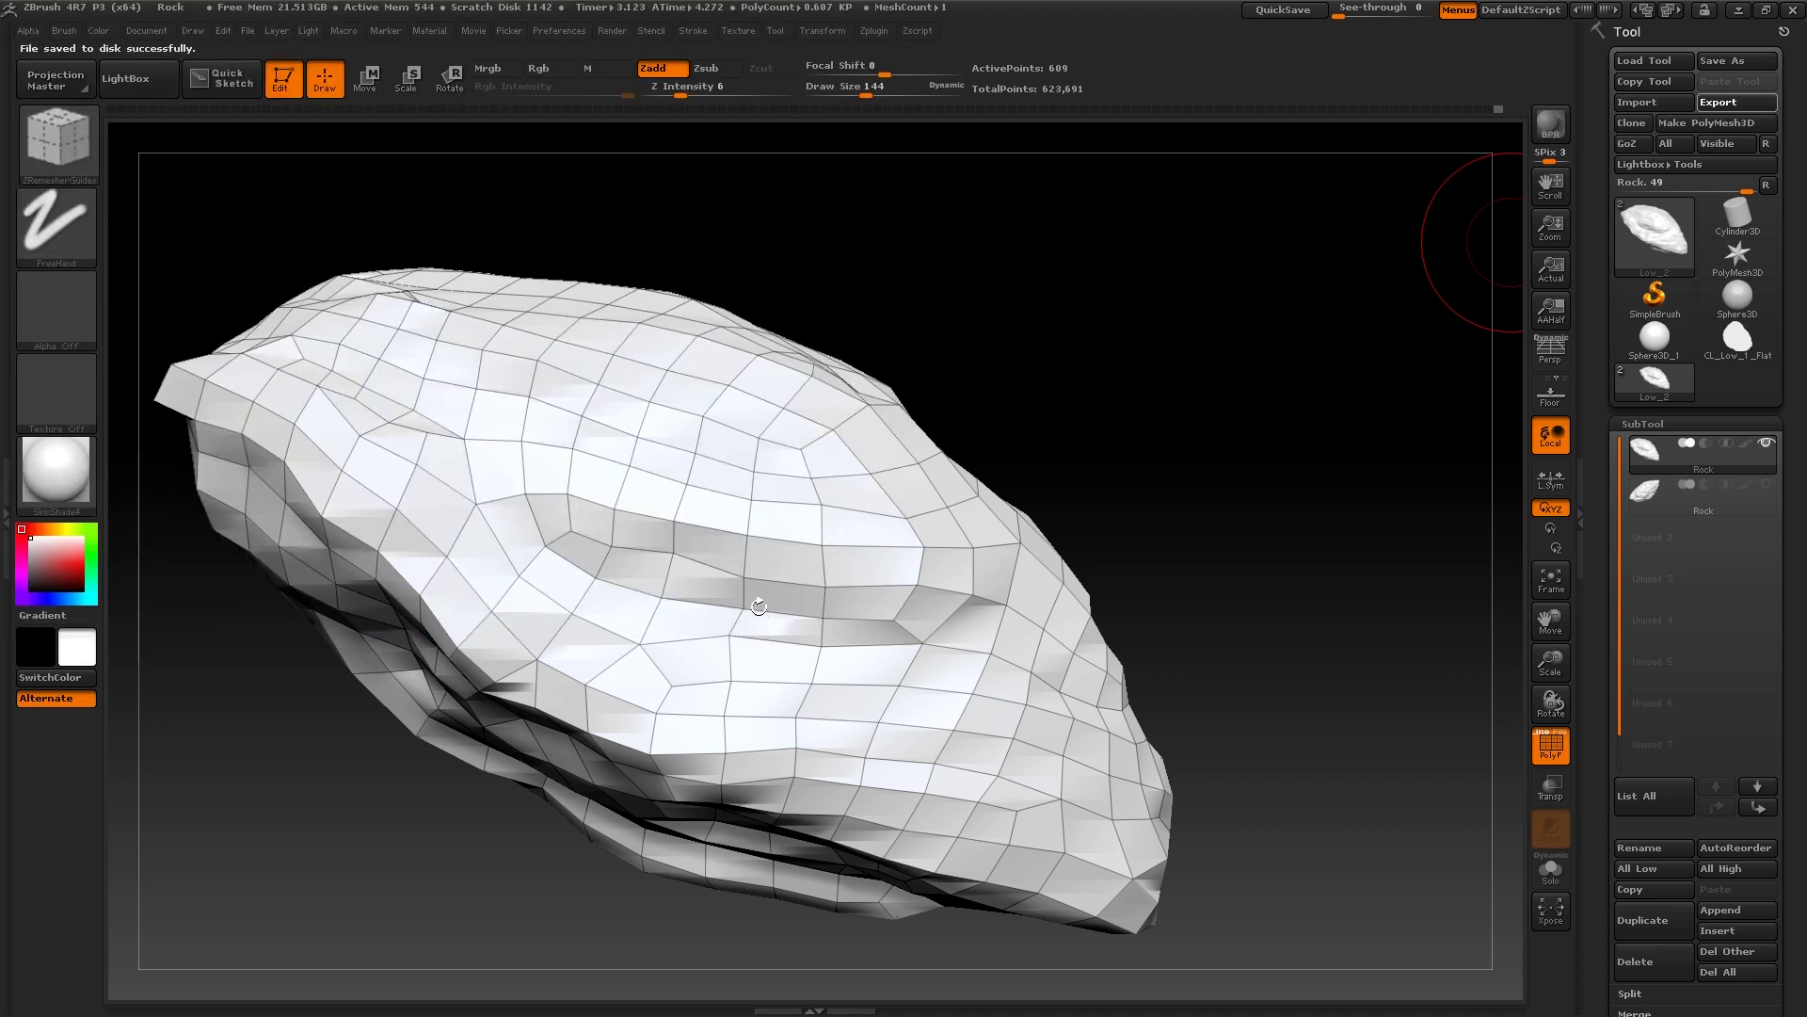
Open 3ds Max and import the RockLow OBJ file with the displayed import options
left_click(1739, 9)
double_click(106, 318)
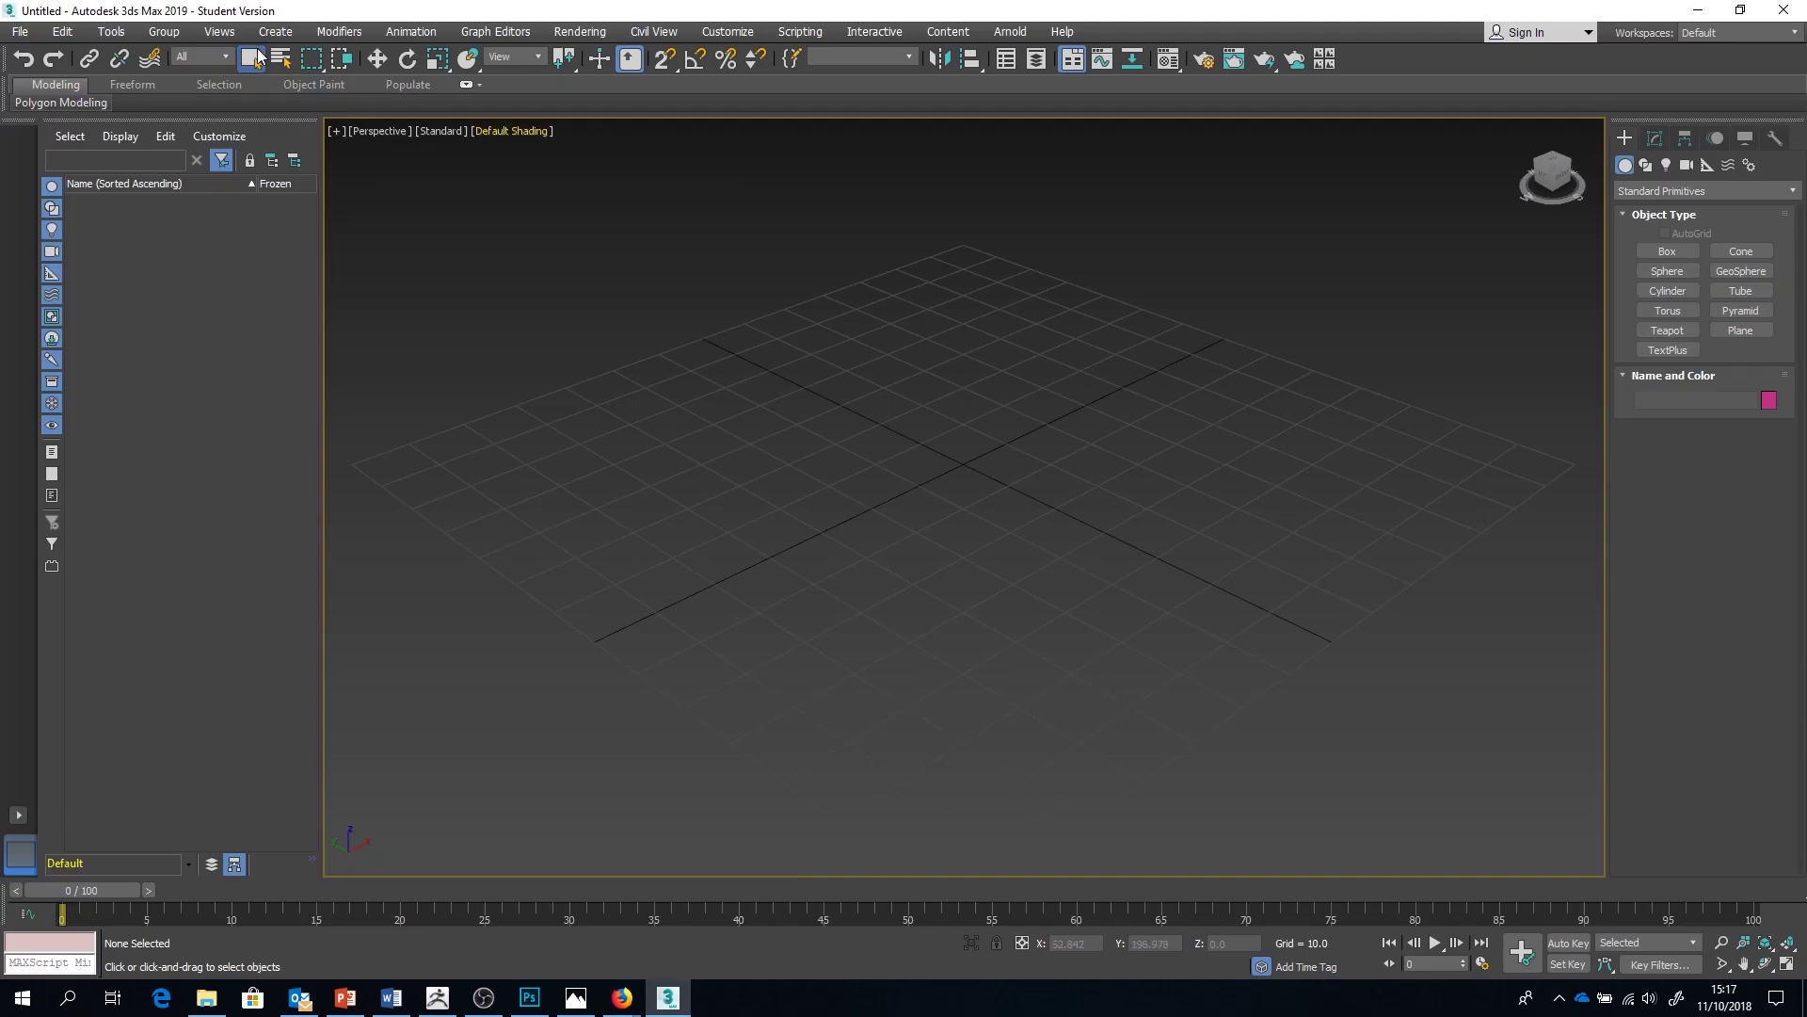
left_click(19, 31)
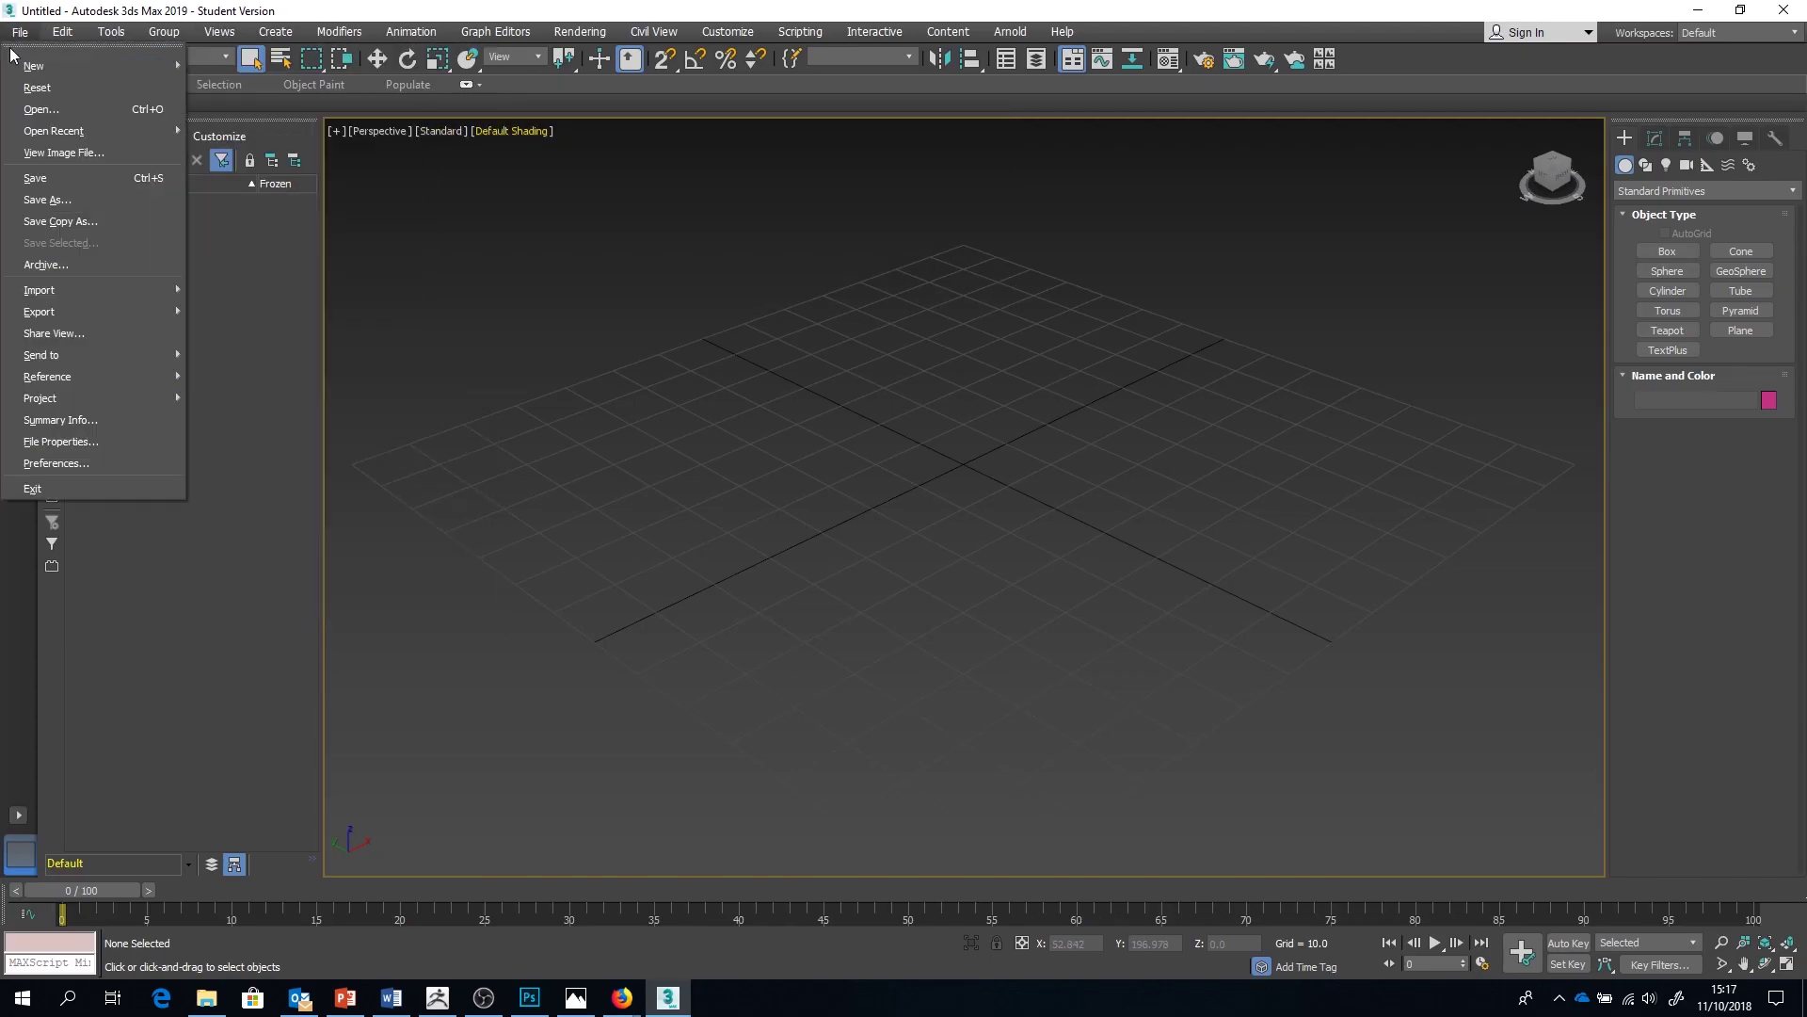
left_click(226, 294)
double_click(250, 179)
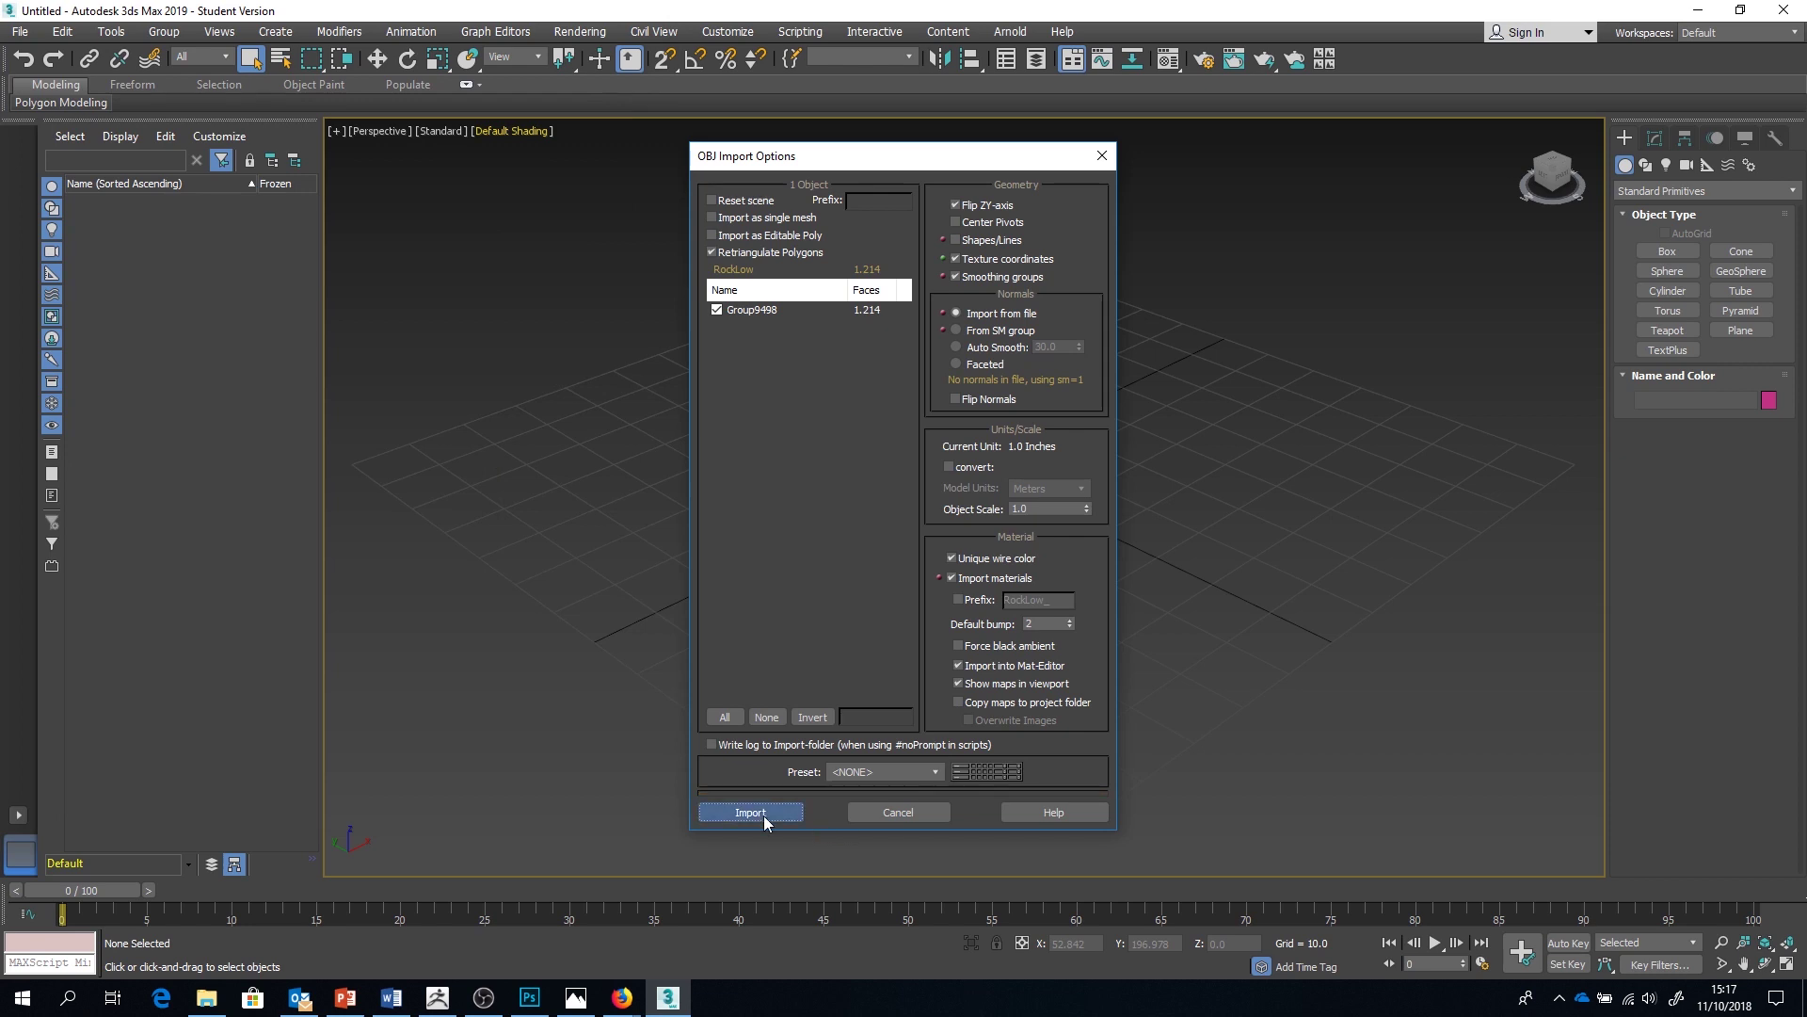
left_click(764, 815)
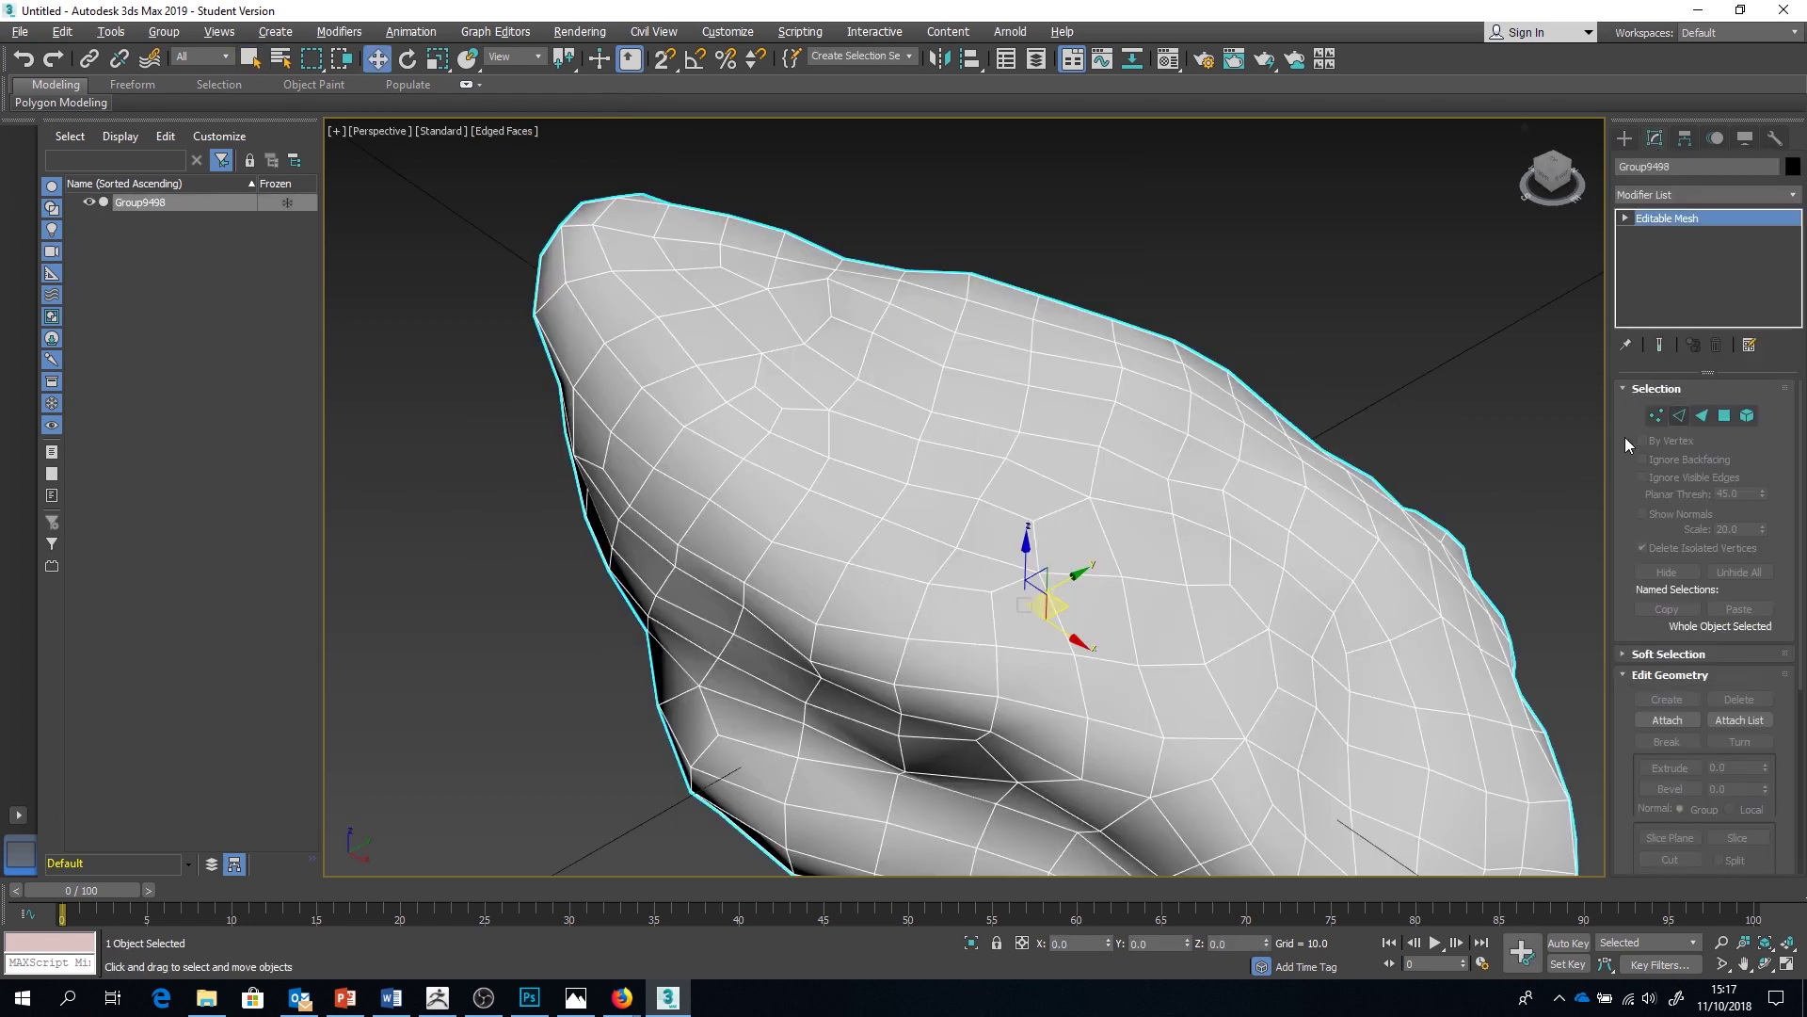
Convert the imported rock mesh to an Editable Poly
right_click(1130, 433)
mouse_move(1214, 628)
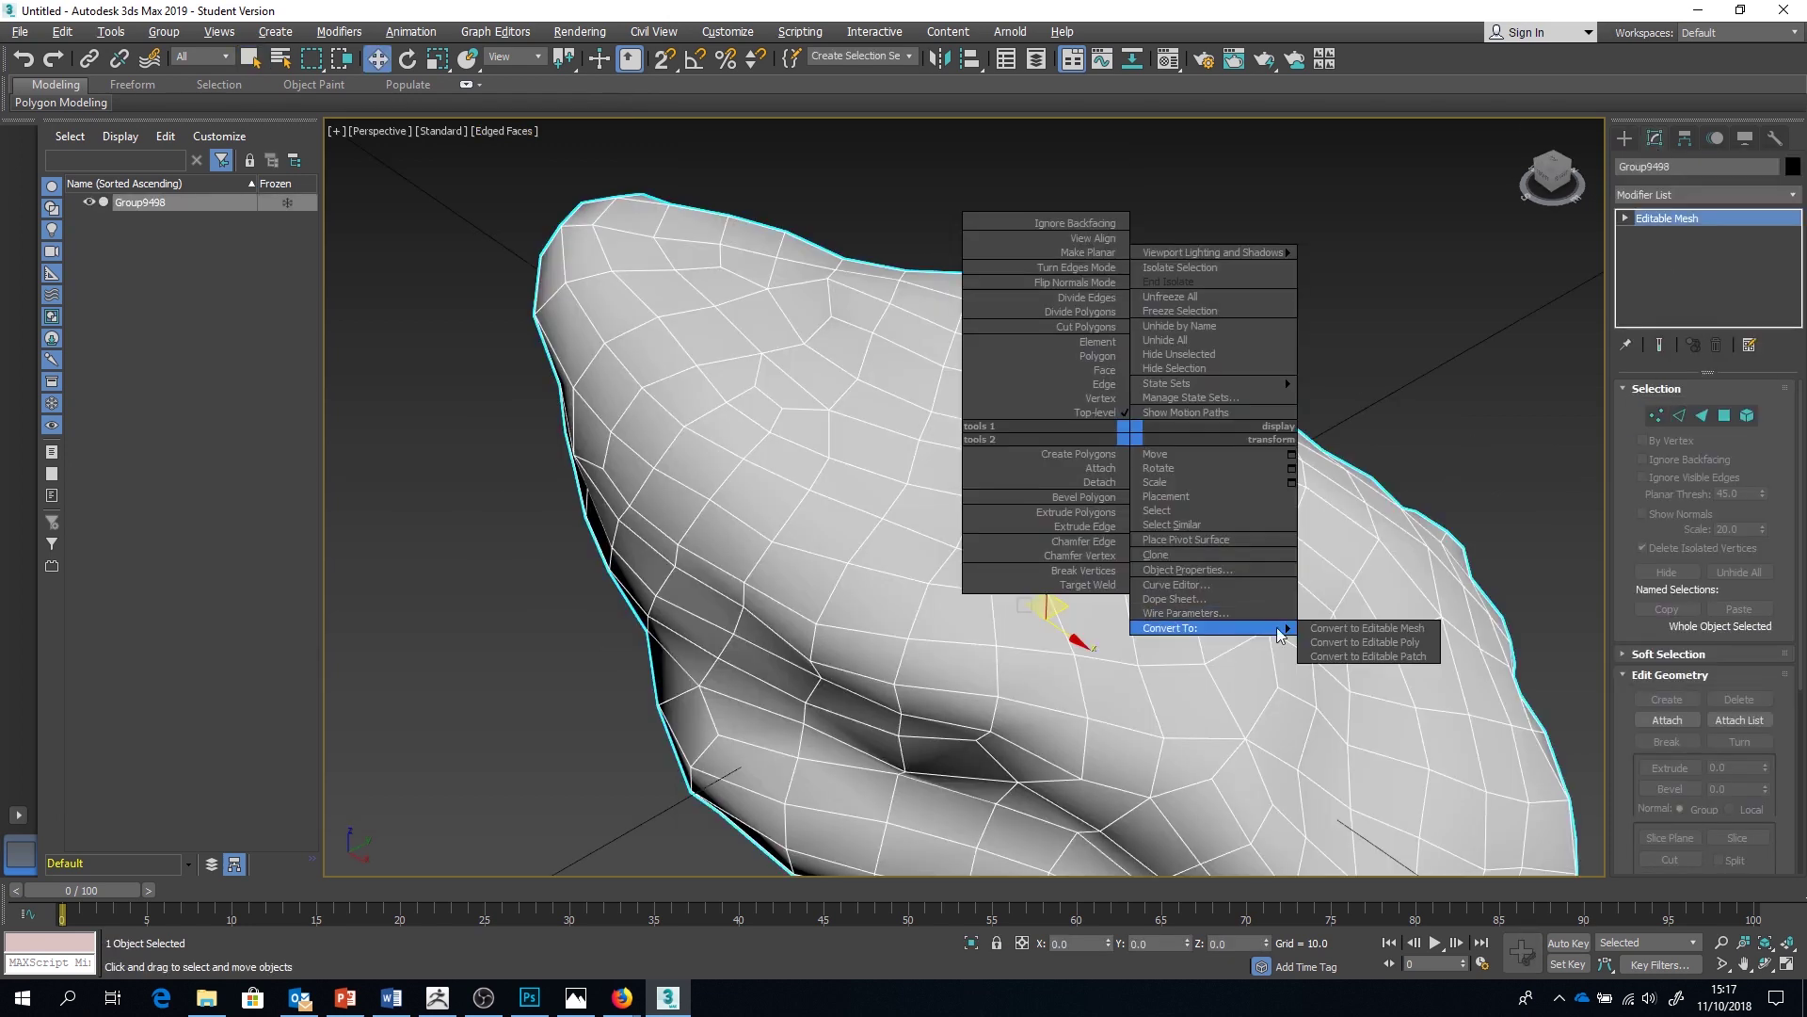
left_click(1381, 643)
Edit neighbouring vertices near the rock's narrow upper end and around its other sides
left_click(1657, 411)
right_click(775, 403)
left_click(738, 527)
left_click(723, 372)
left_click(759, 358, "ctrl")
middle_click_drag(1111, 527, 904, 527, "alt")
scroll(919, 429, "down", 5)
scroll(835, 587, "up", 2)
left_click(827, 595)
middle_click_drag(828, 595, 1036, 490, "alt")
right_click(1198, 359)
left_click(1170, 355, "ctrl")
middle_click_drag(1170, 356, 1017, 471, "alt")
Add an Unwrap UVW modifier to the rock
left_click(1797, 226)
left_click(1793, 194)
scroll(1725, 720, "down", 10)
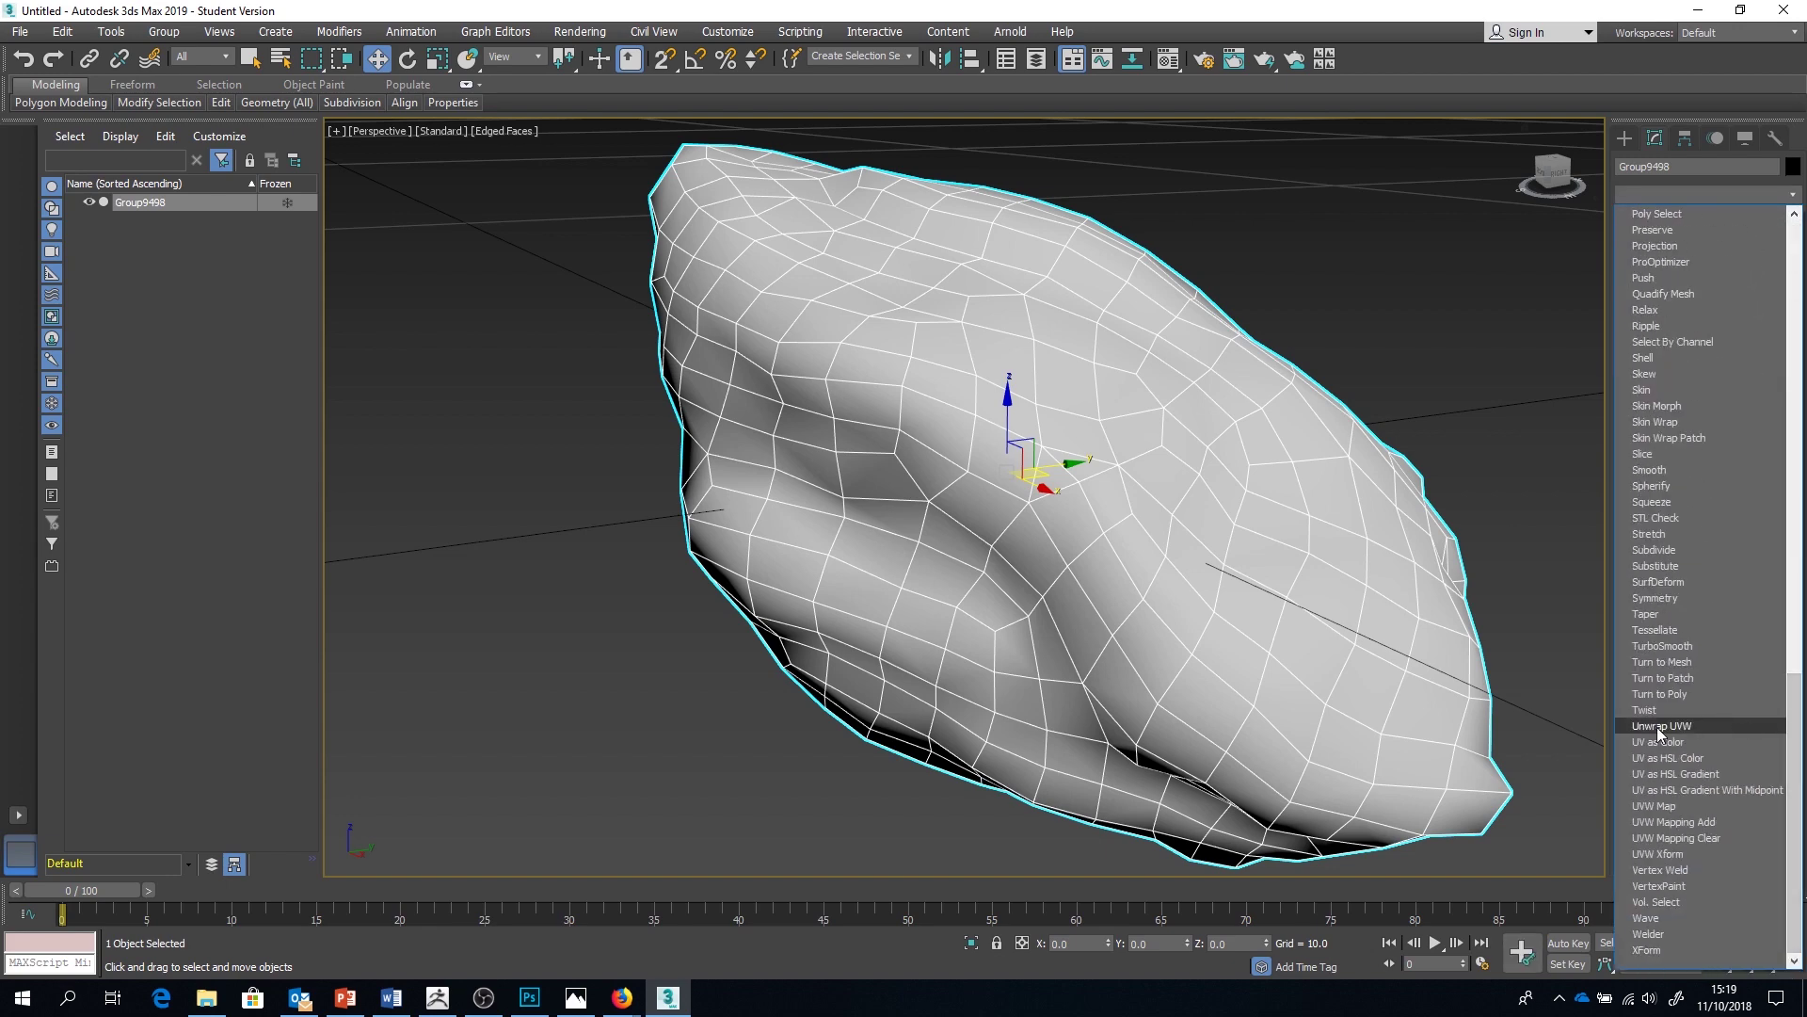
left_click(1662, 726)
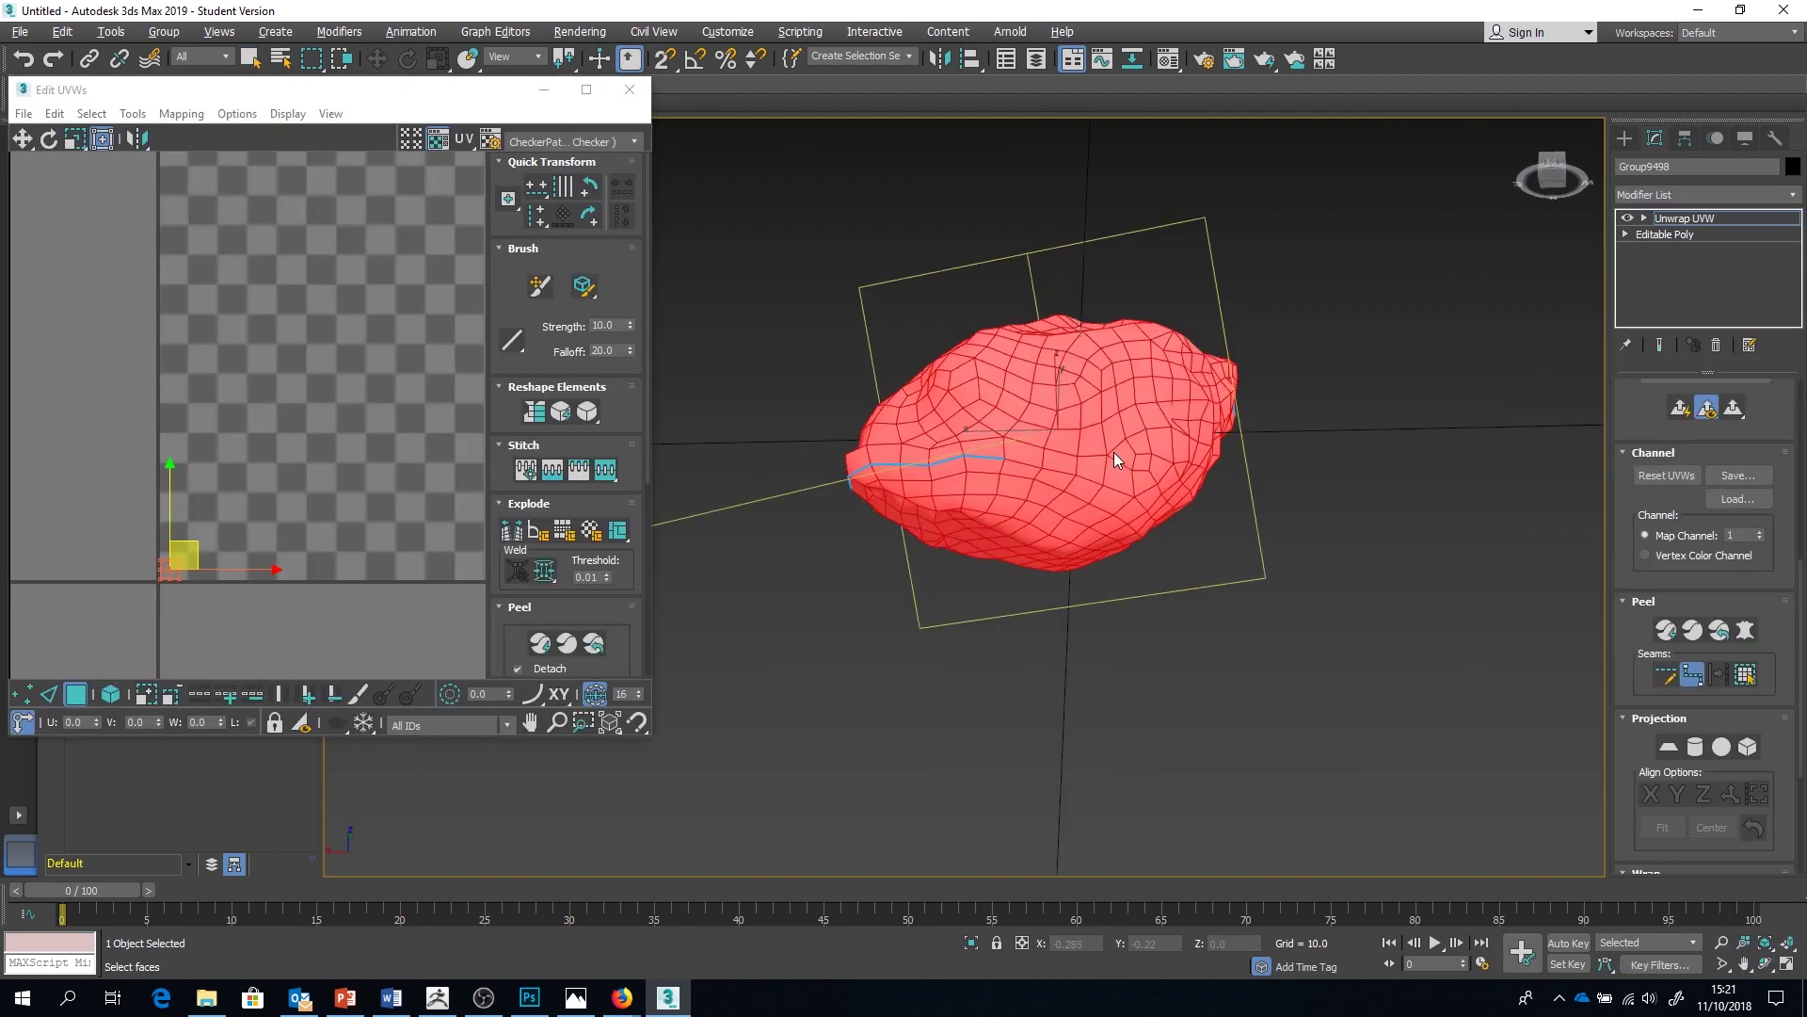
Open the Pelt Map for the rock's selected faces and start the pelt simulation
middle_click_drag(1115, 452, 1286, 504, "alt")
left_click(1745, 637)
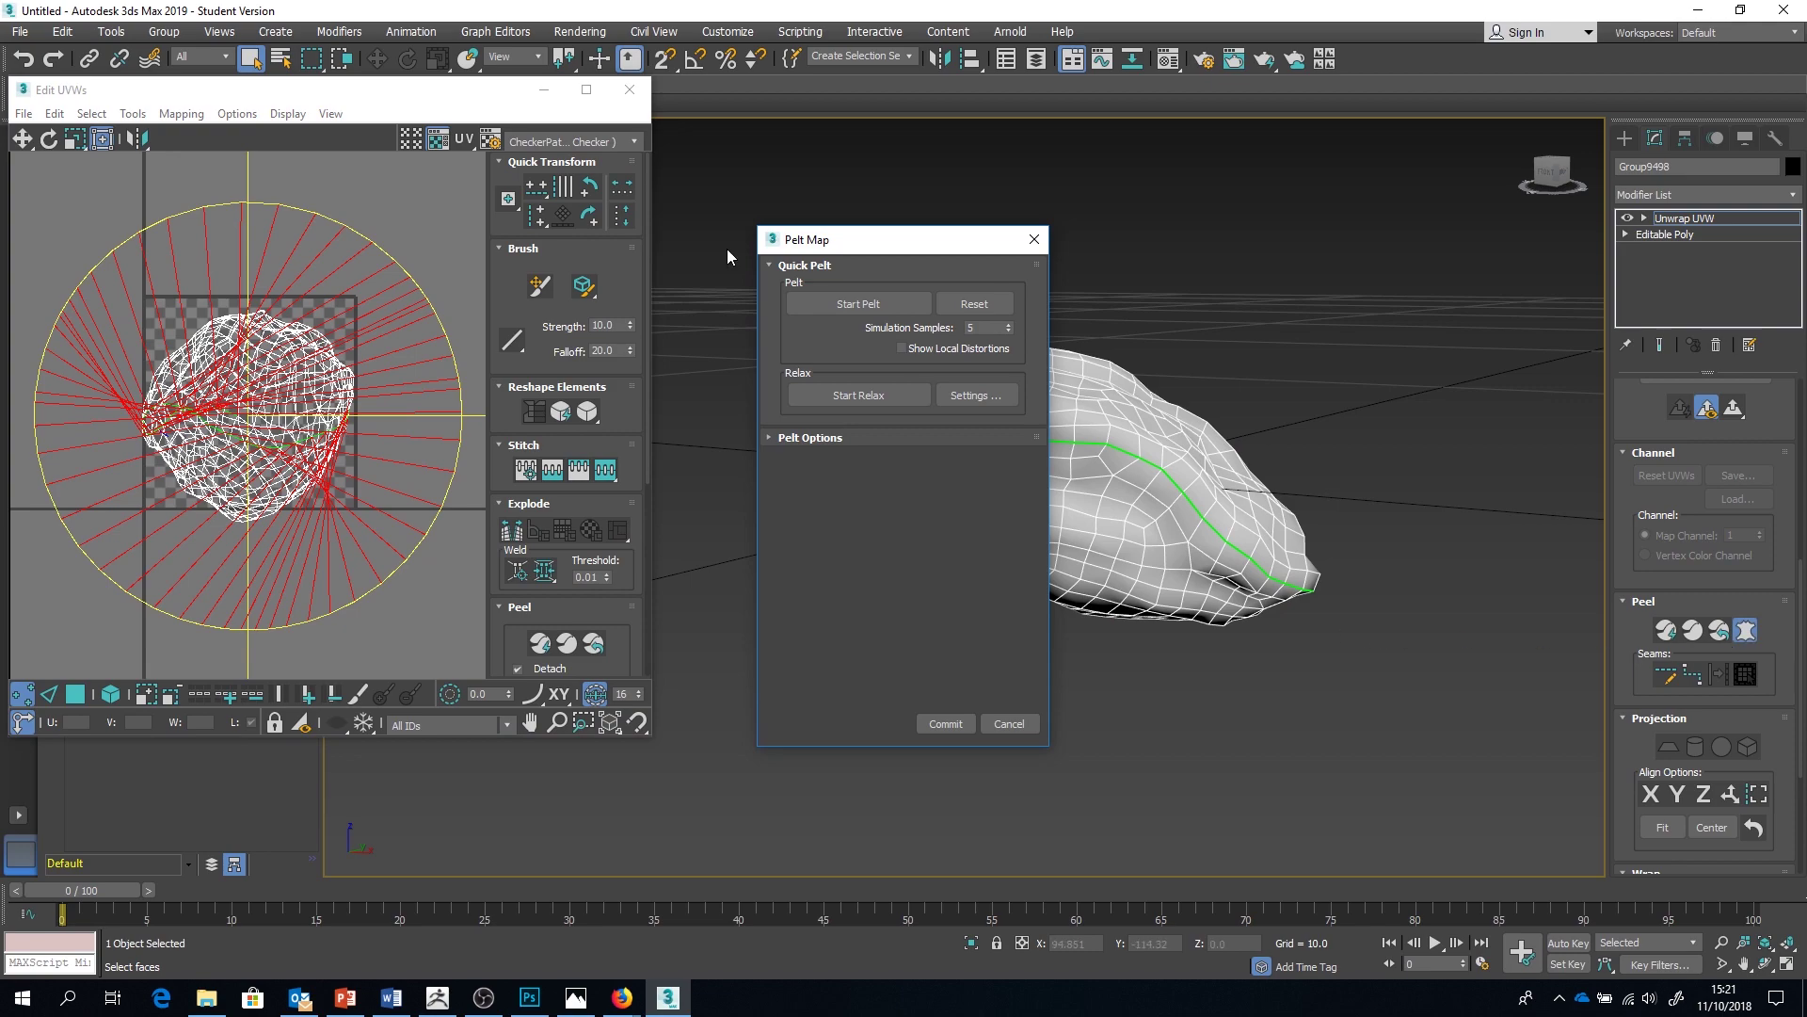
left_click(857, 304)
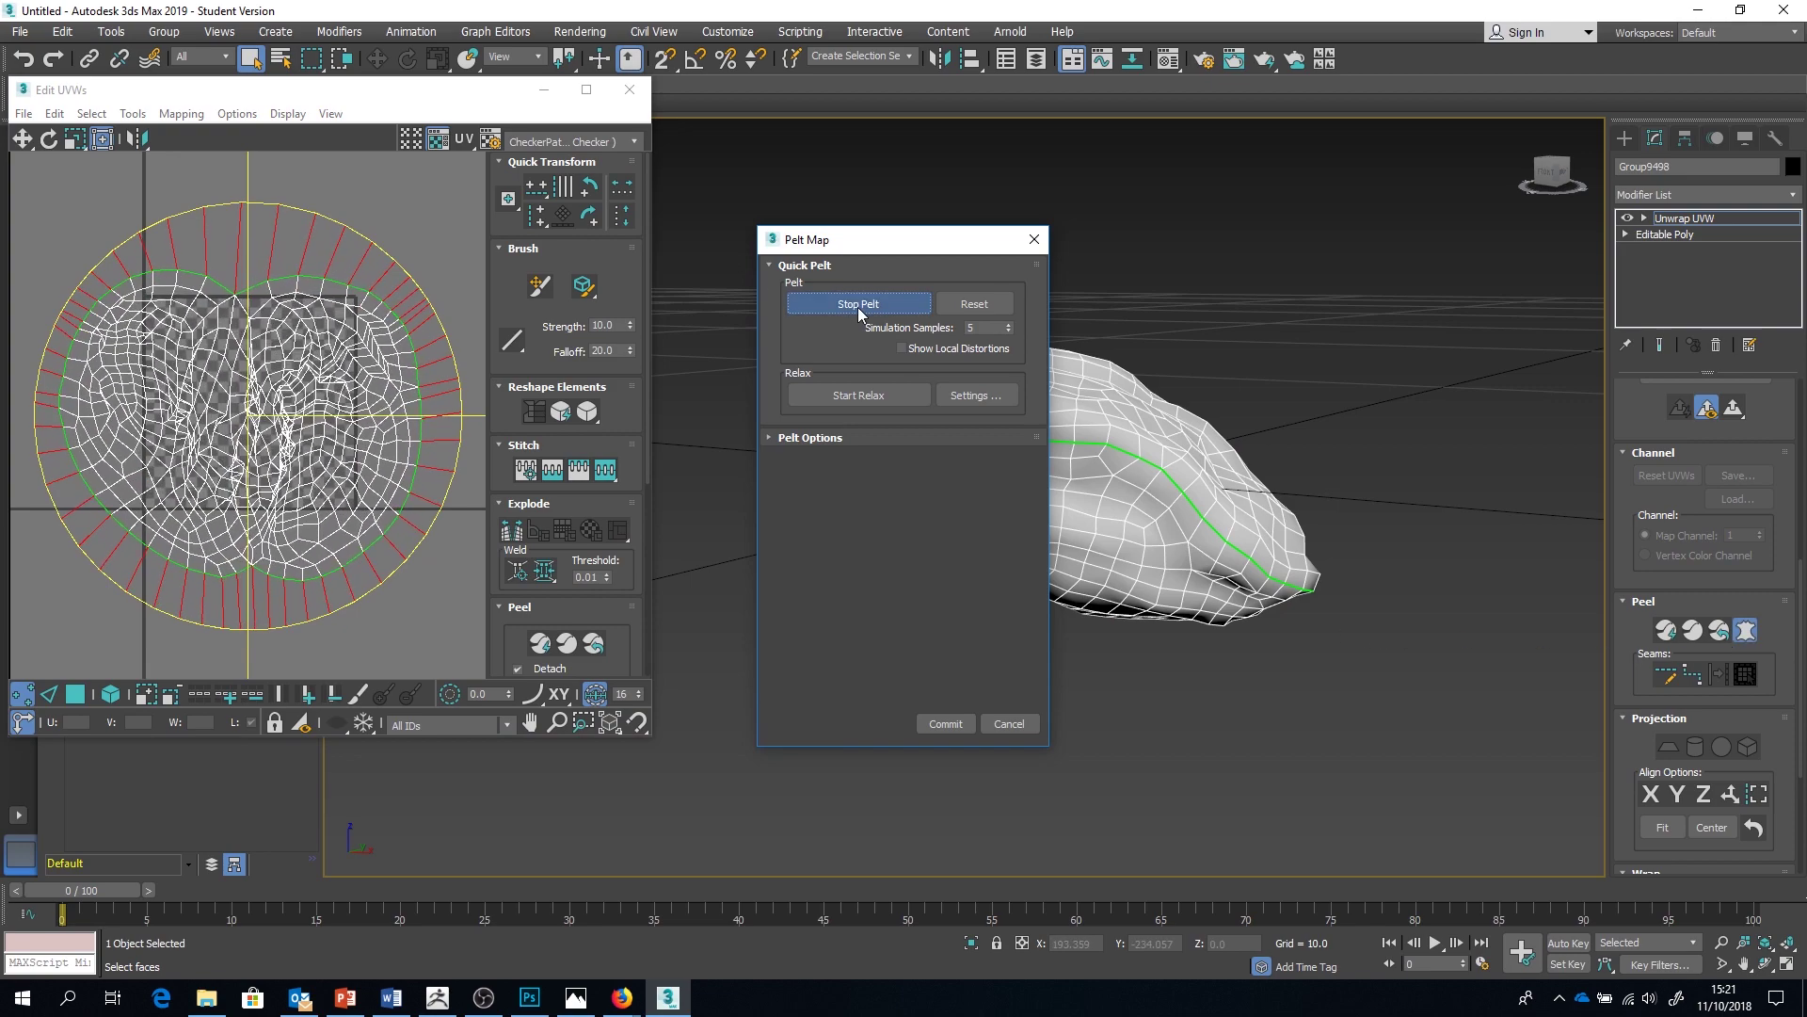
Stop the pelt simulation, relax the rock's pelted UVs and commit the Pelt Map result
left_click(856, 307)
left_click(873, 396)
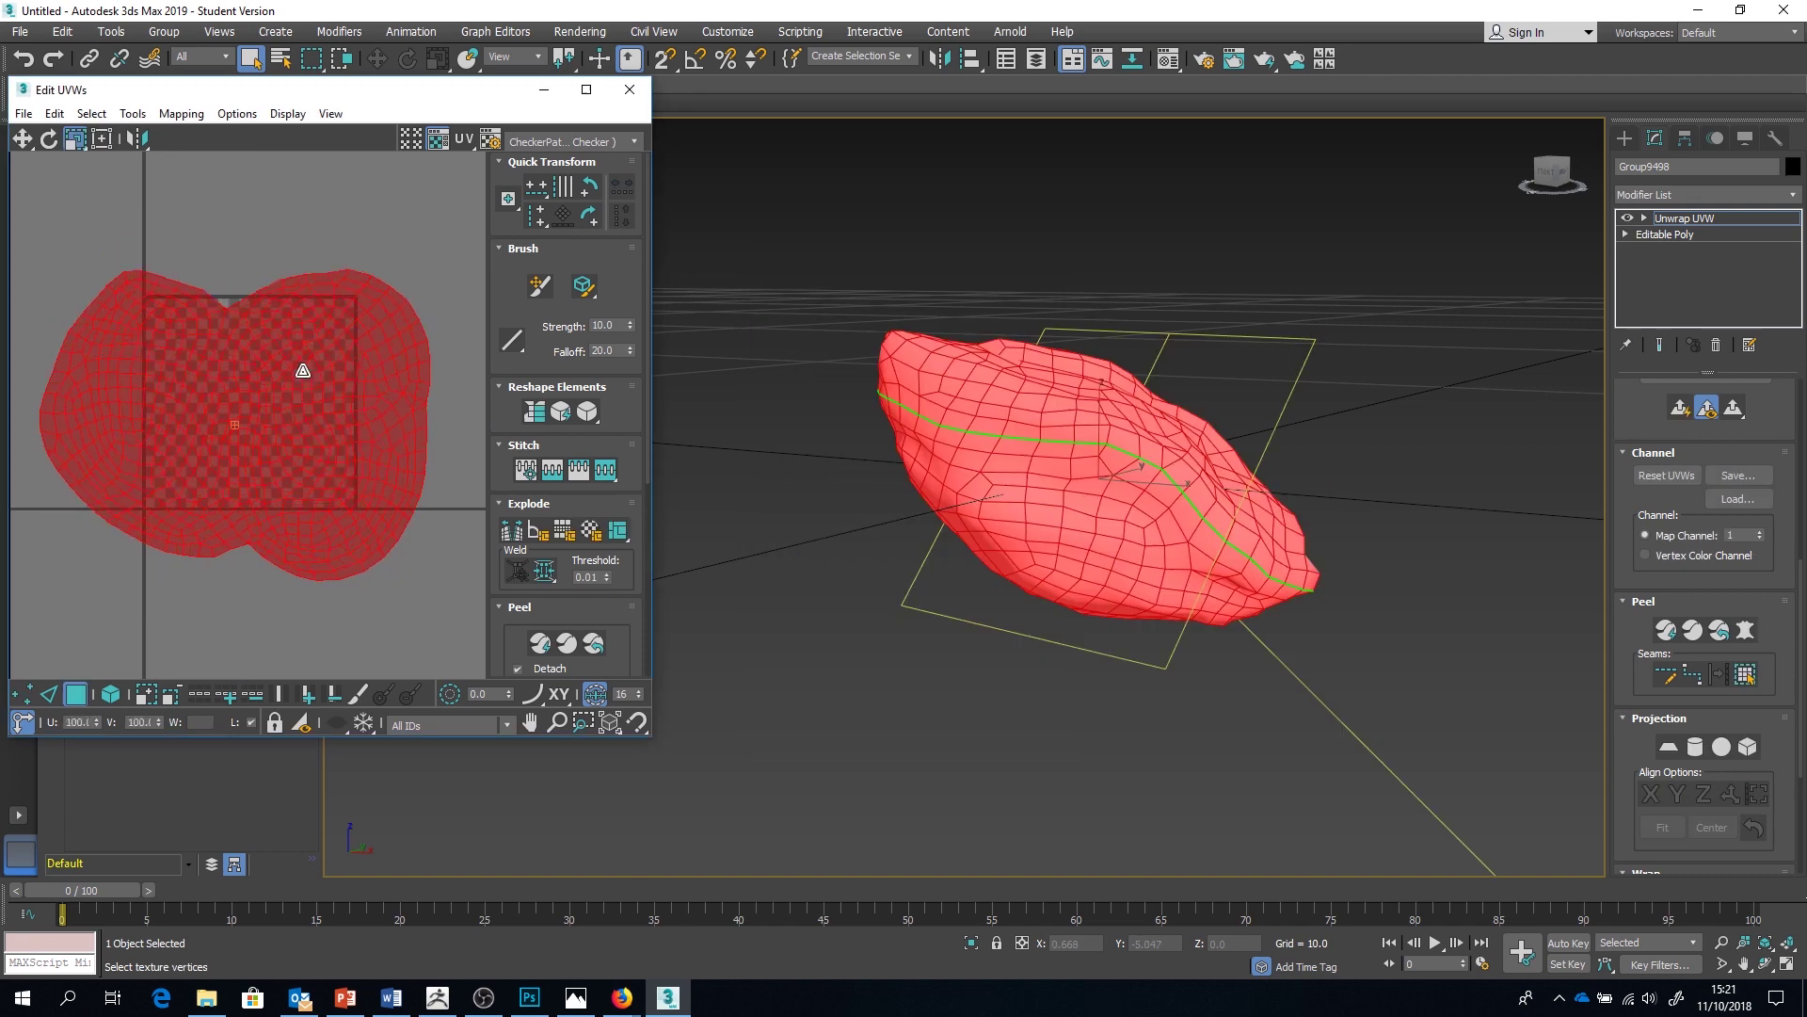
Scale down the rock's UV shell and move it inside the lower-right corner of the UV tile, flush with the tile's edges
left_click_drag(302, 370, 273, 506)
scroll(268, 477, "up", 4)
middle_click_drag(224, 389, 255, 402)
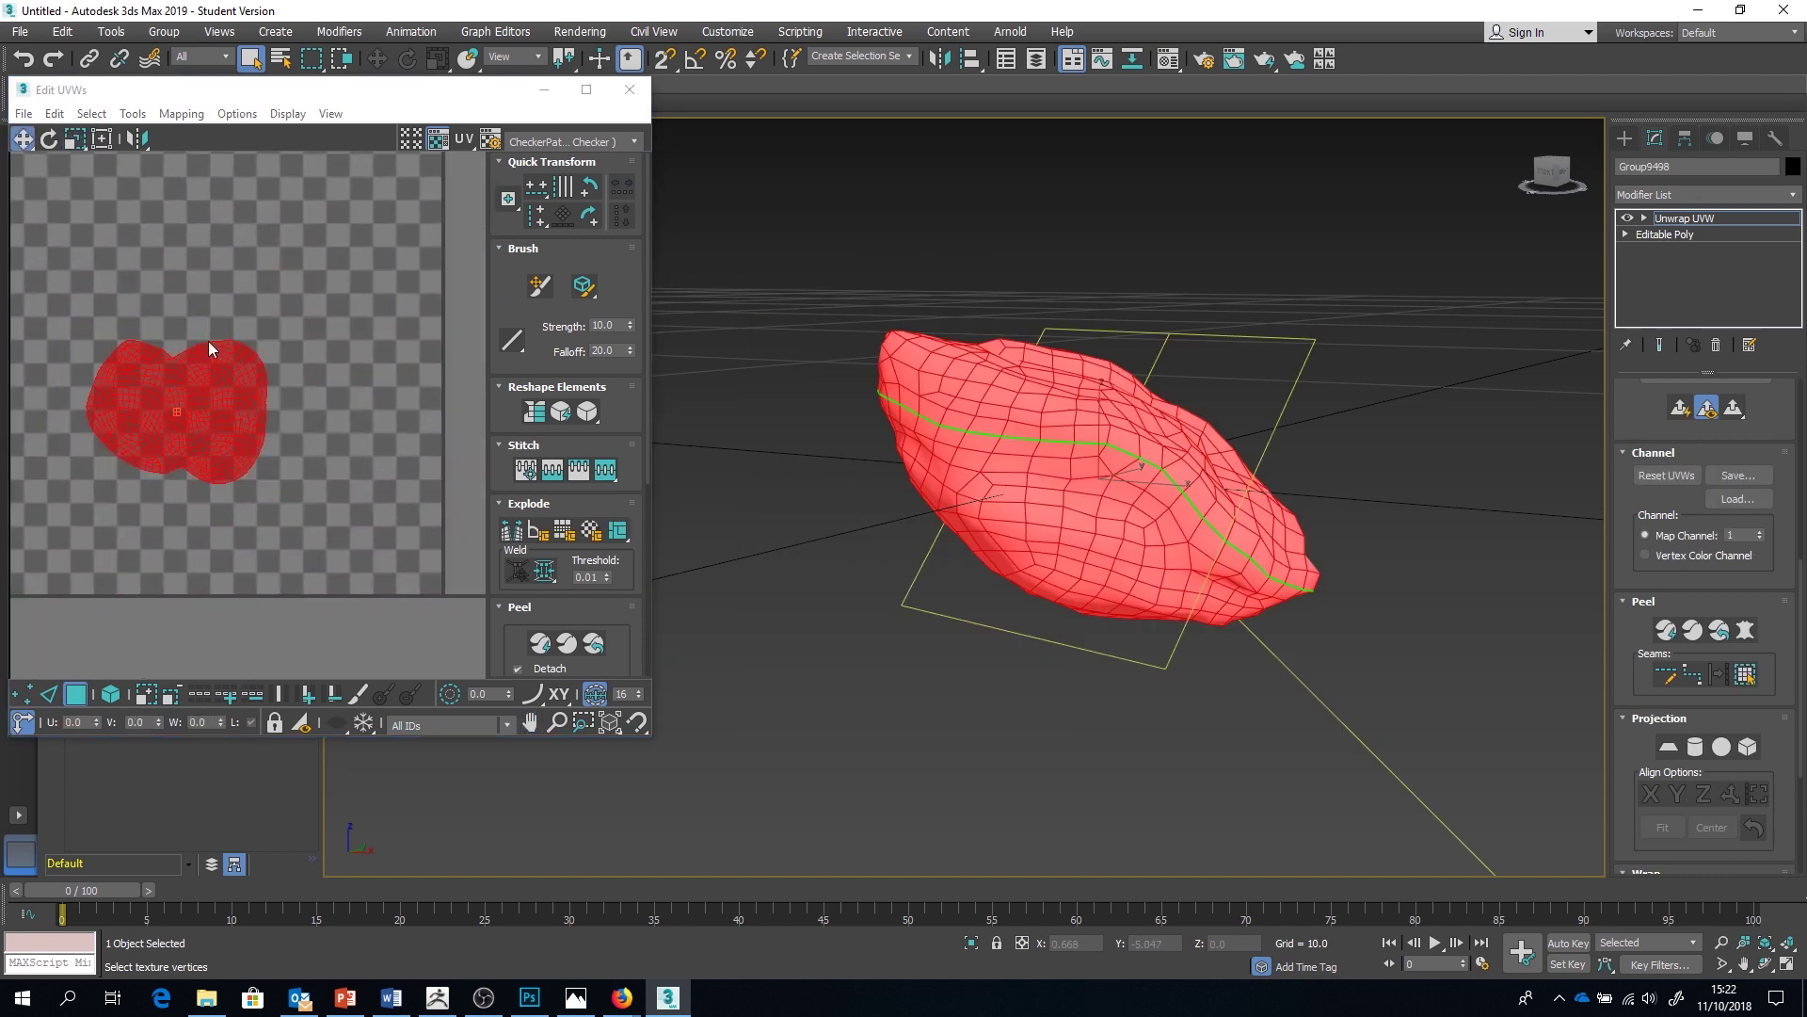
left_click_drag(204, 384, 378, 494)
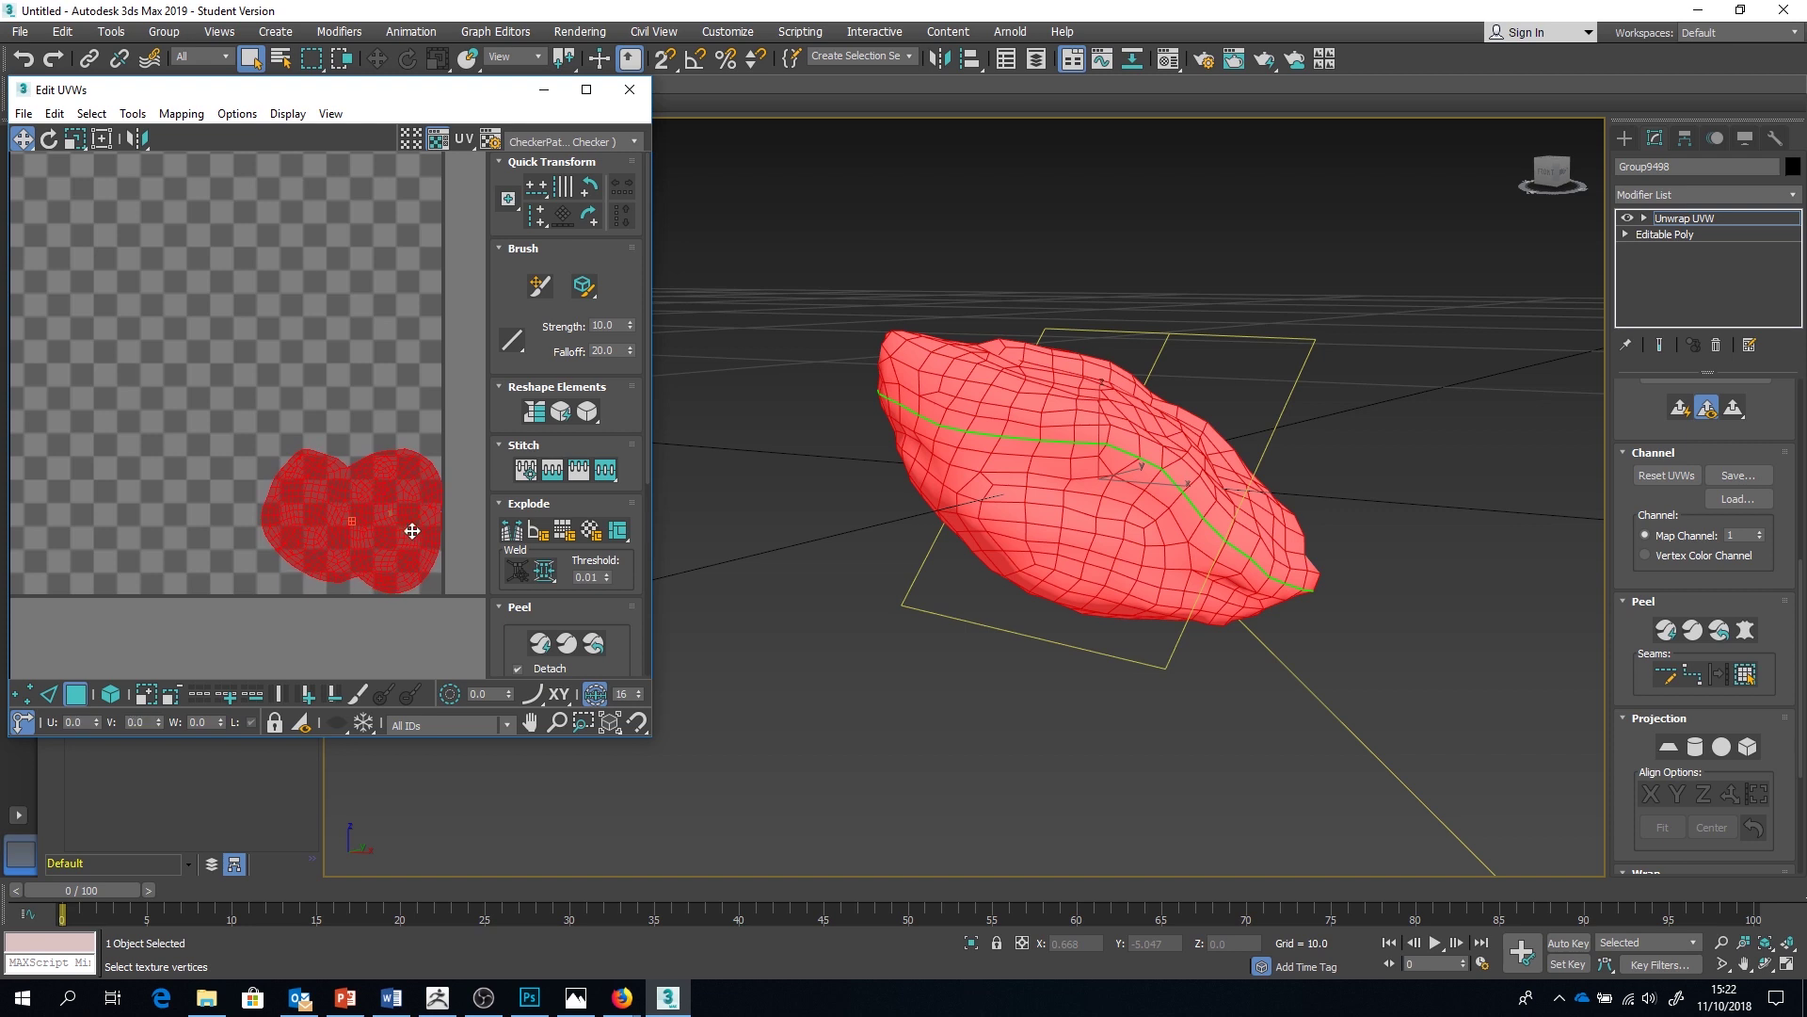
scroll(448, 568, "up", 6)
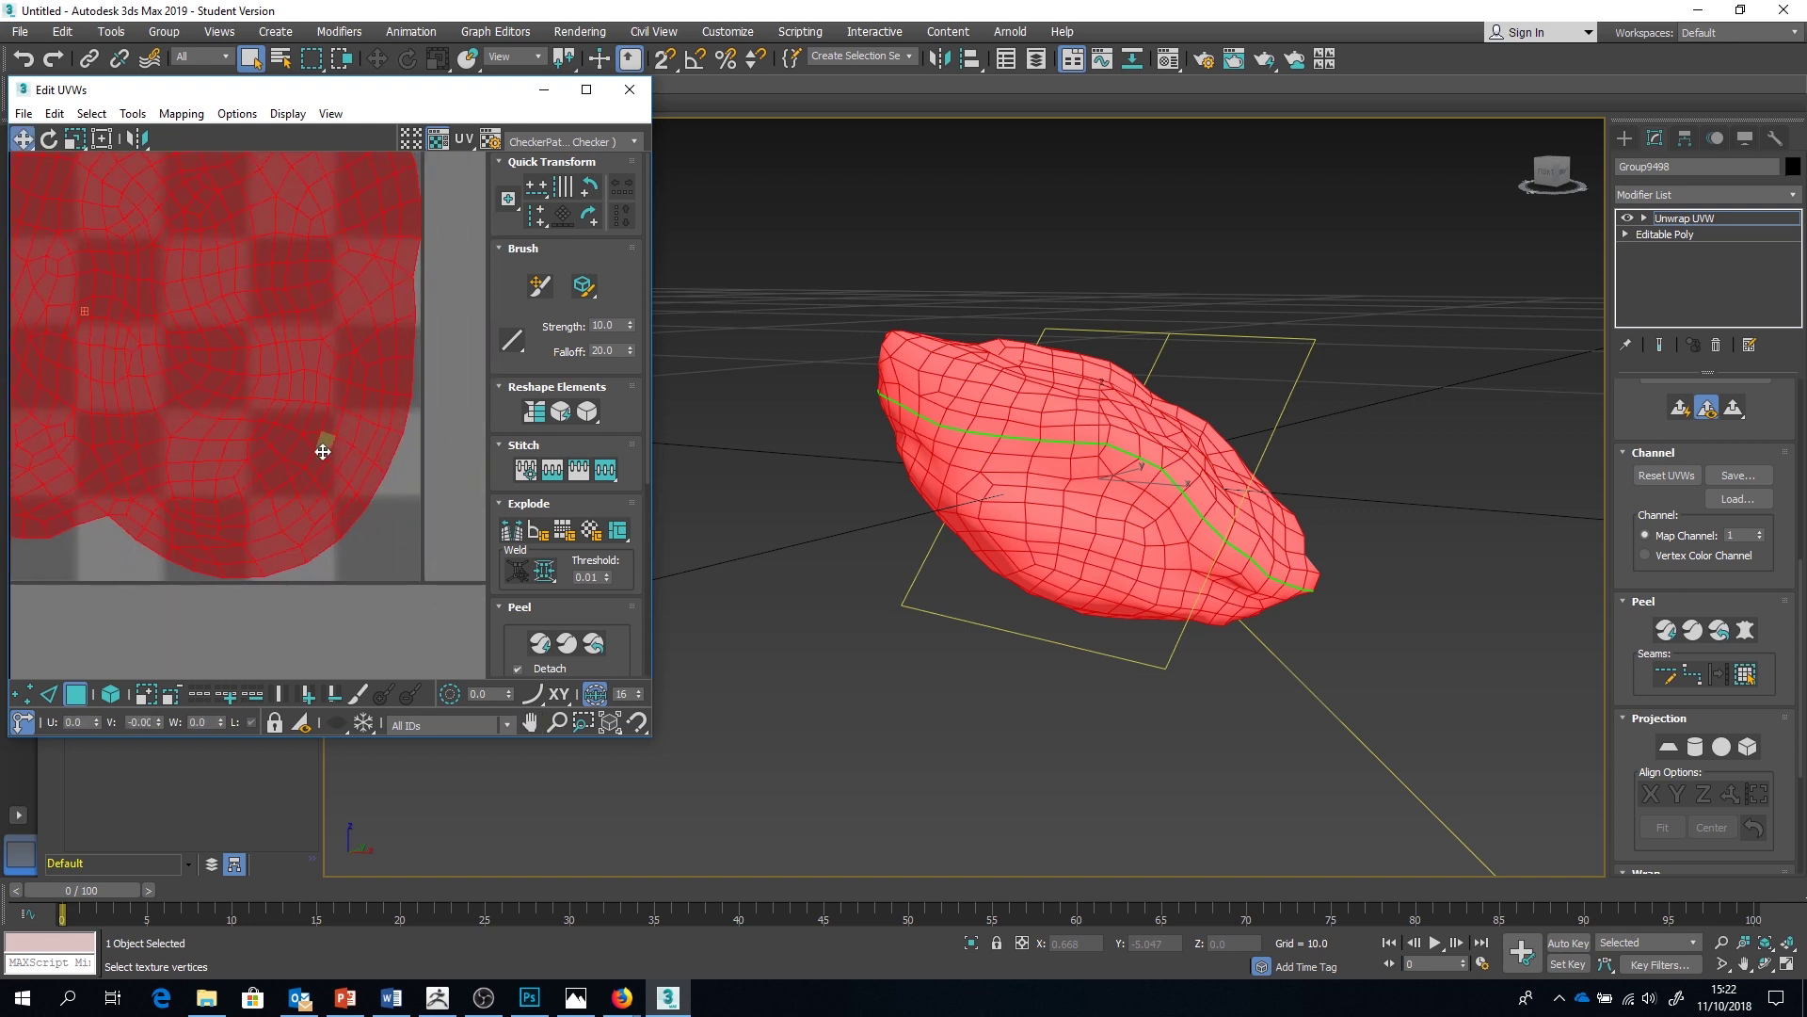
left_click_drag(323, 452, 322, 457)
scroll(322, 456, "down", 6)
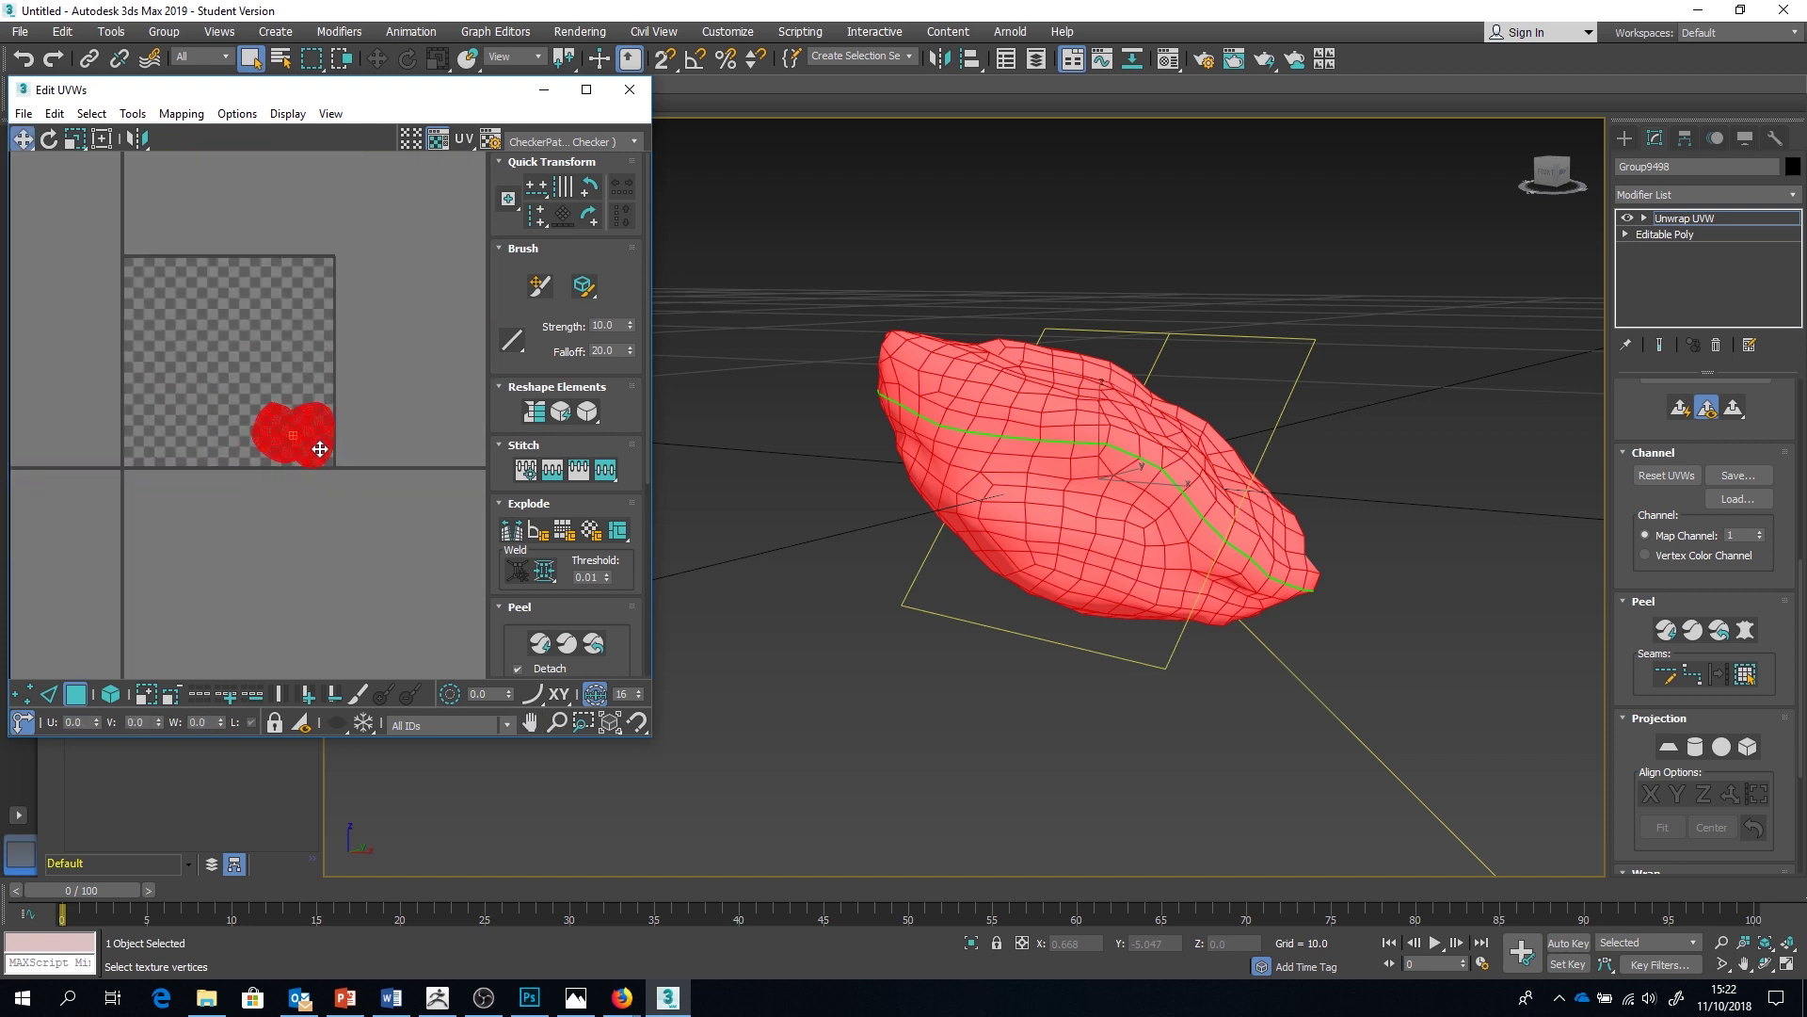
scroll(327, 426, "up", 6)
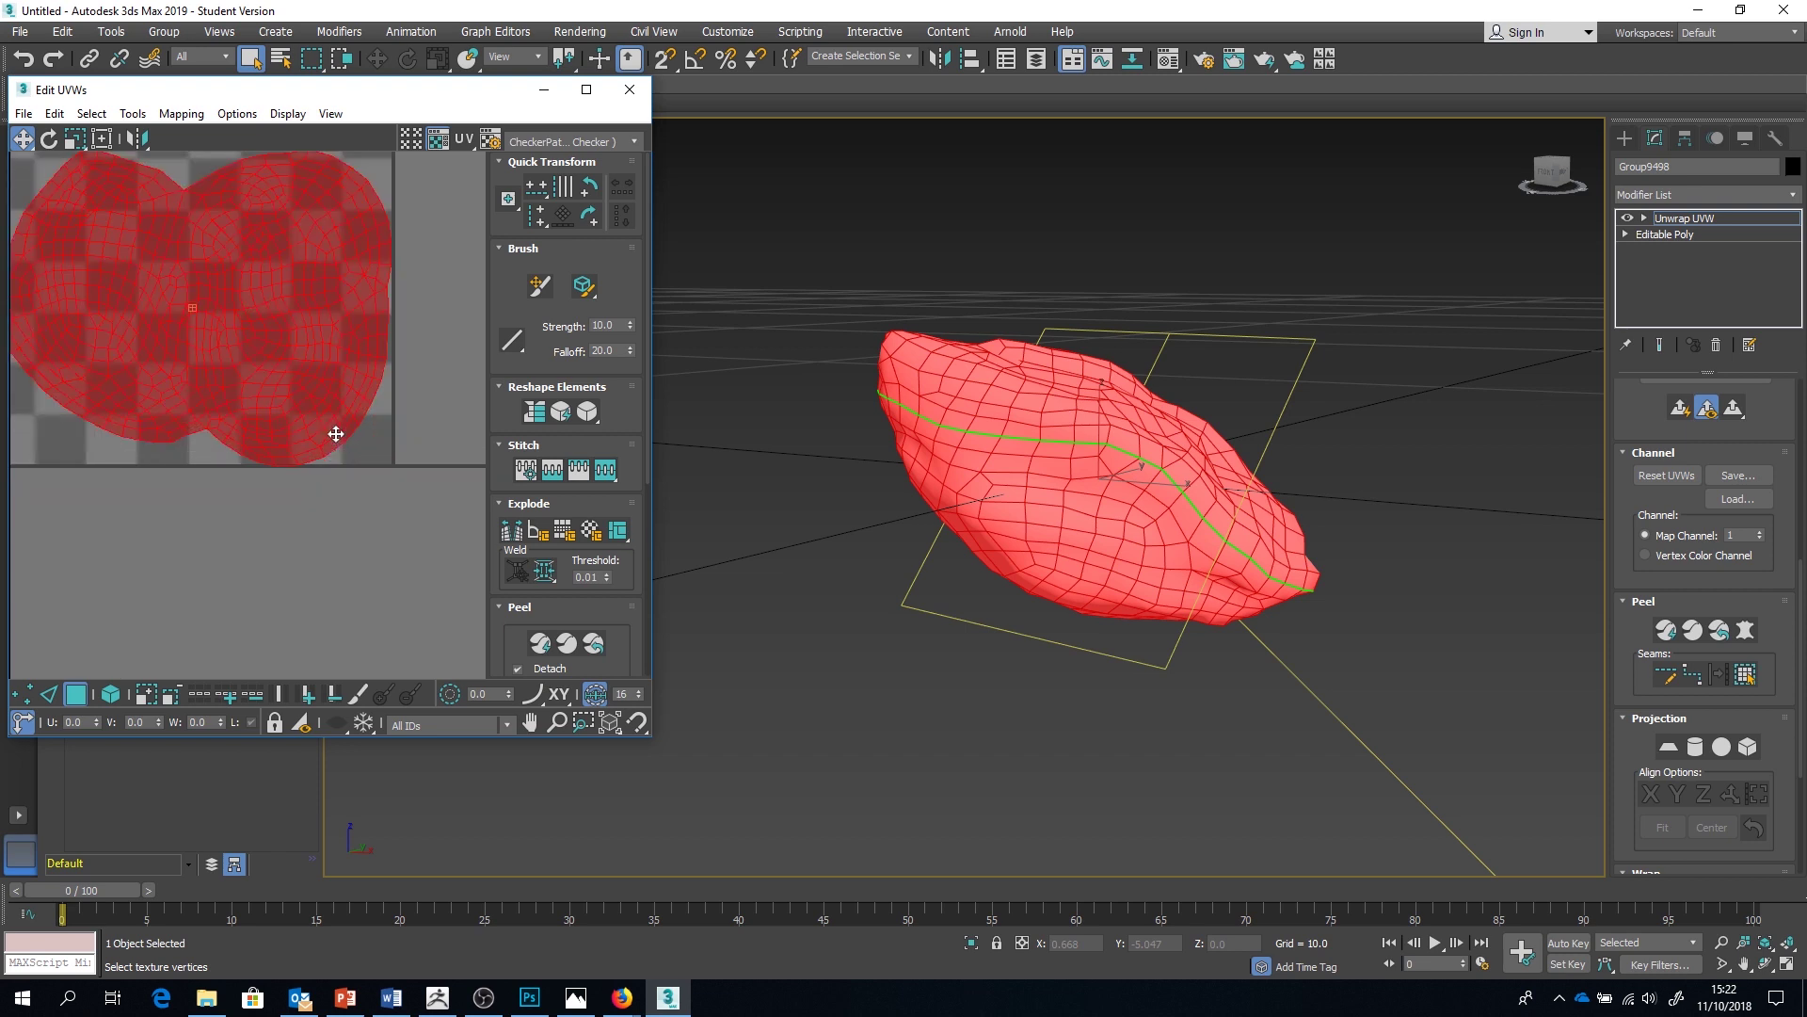
scroll(337, 433, "up", 4)
scroll(339, 431, "down", 1)
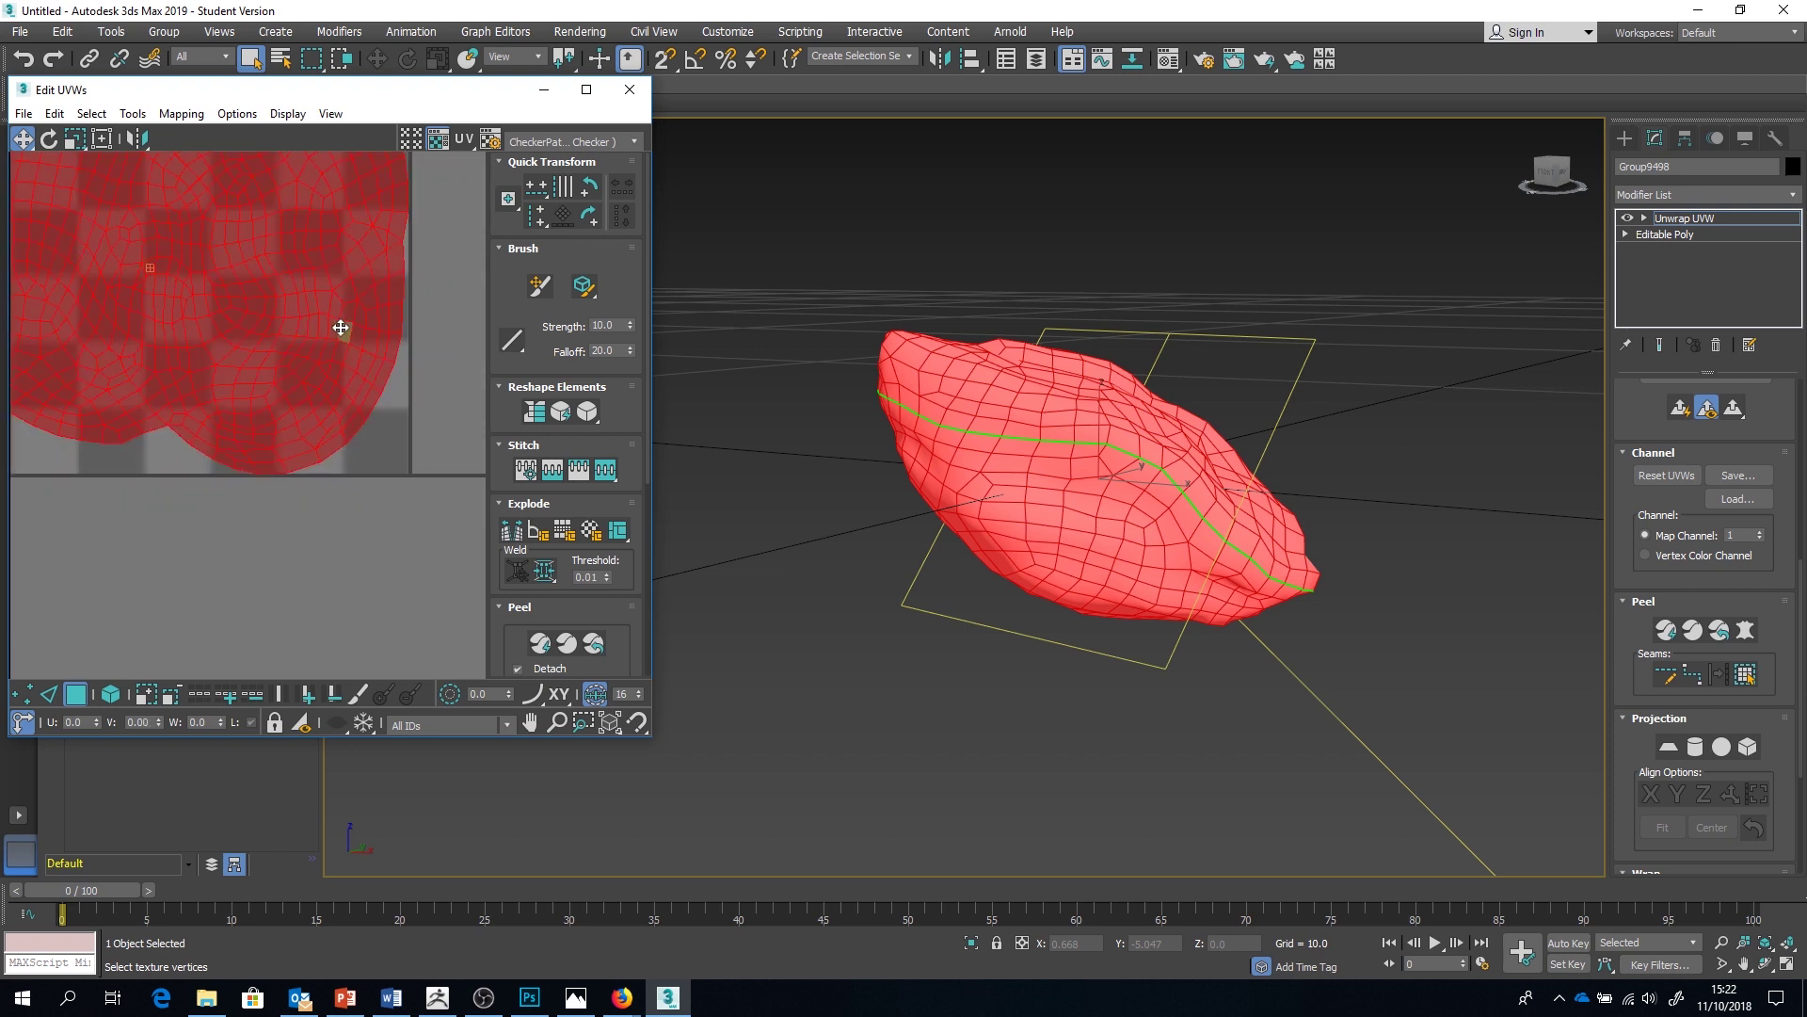
scroll(341, 326, "down", 5)
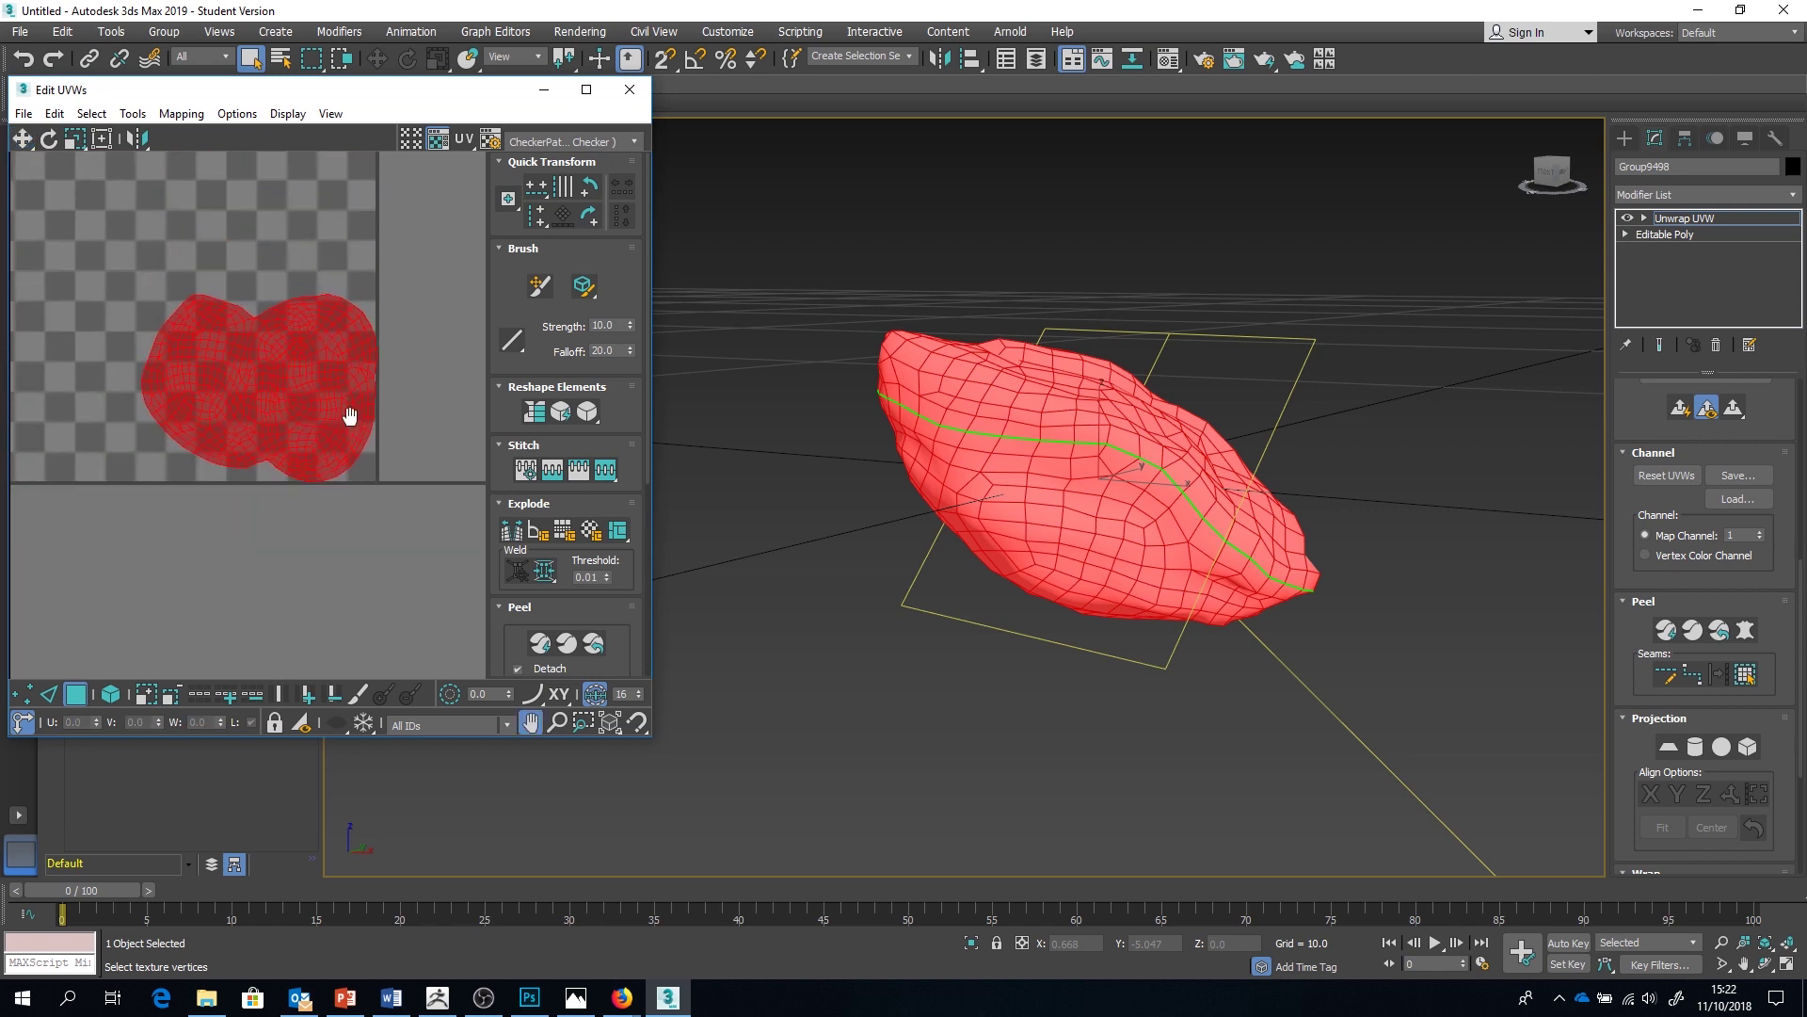